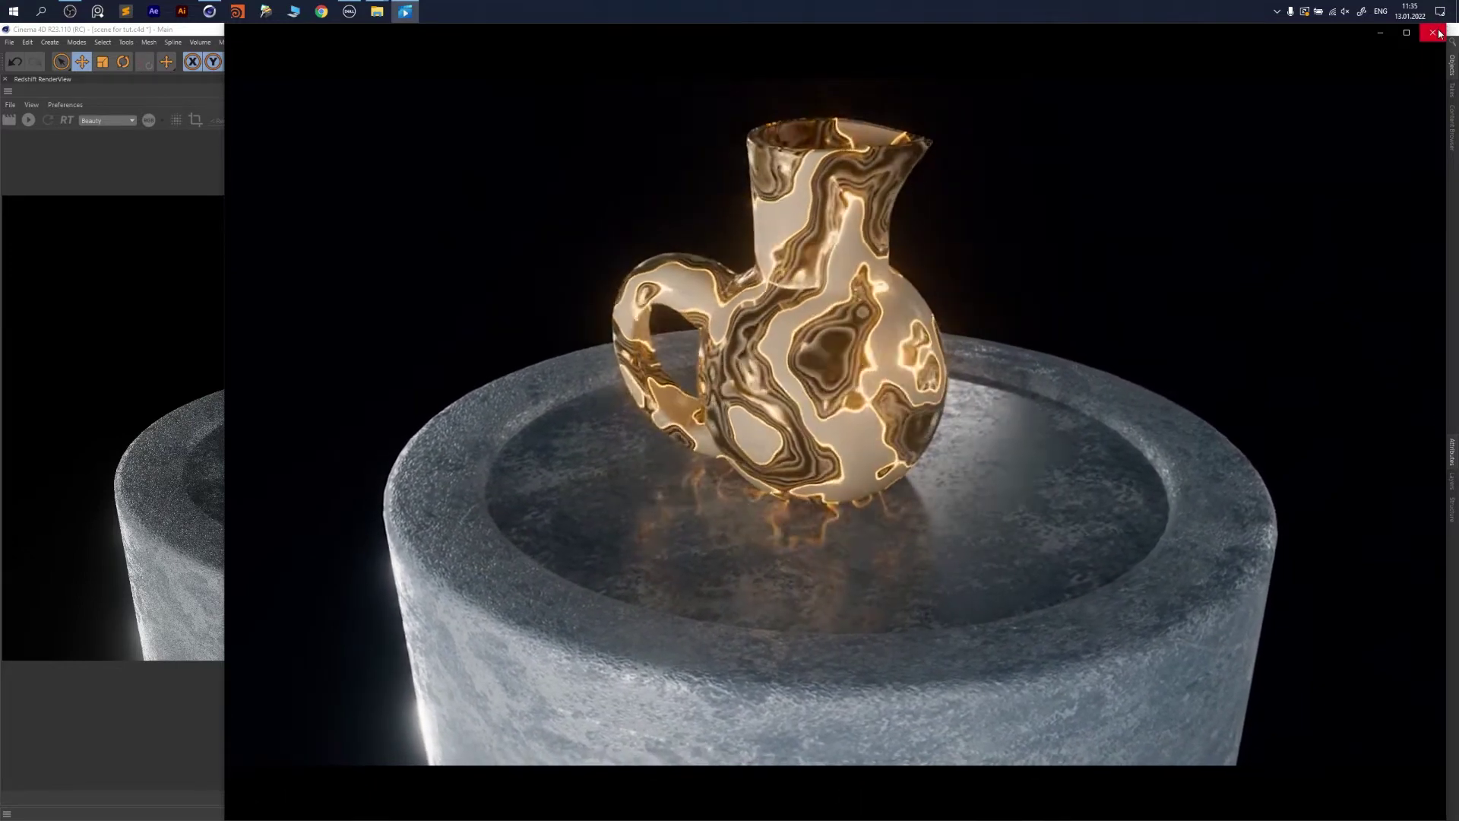
# Close the finished-result preview and restart the Redshift interactive render of the jug scene
pyautogui.click(1438, 34)
pyautogui.click(28, 120)
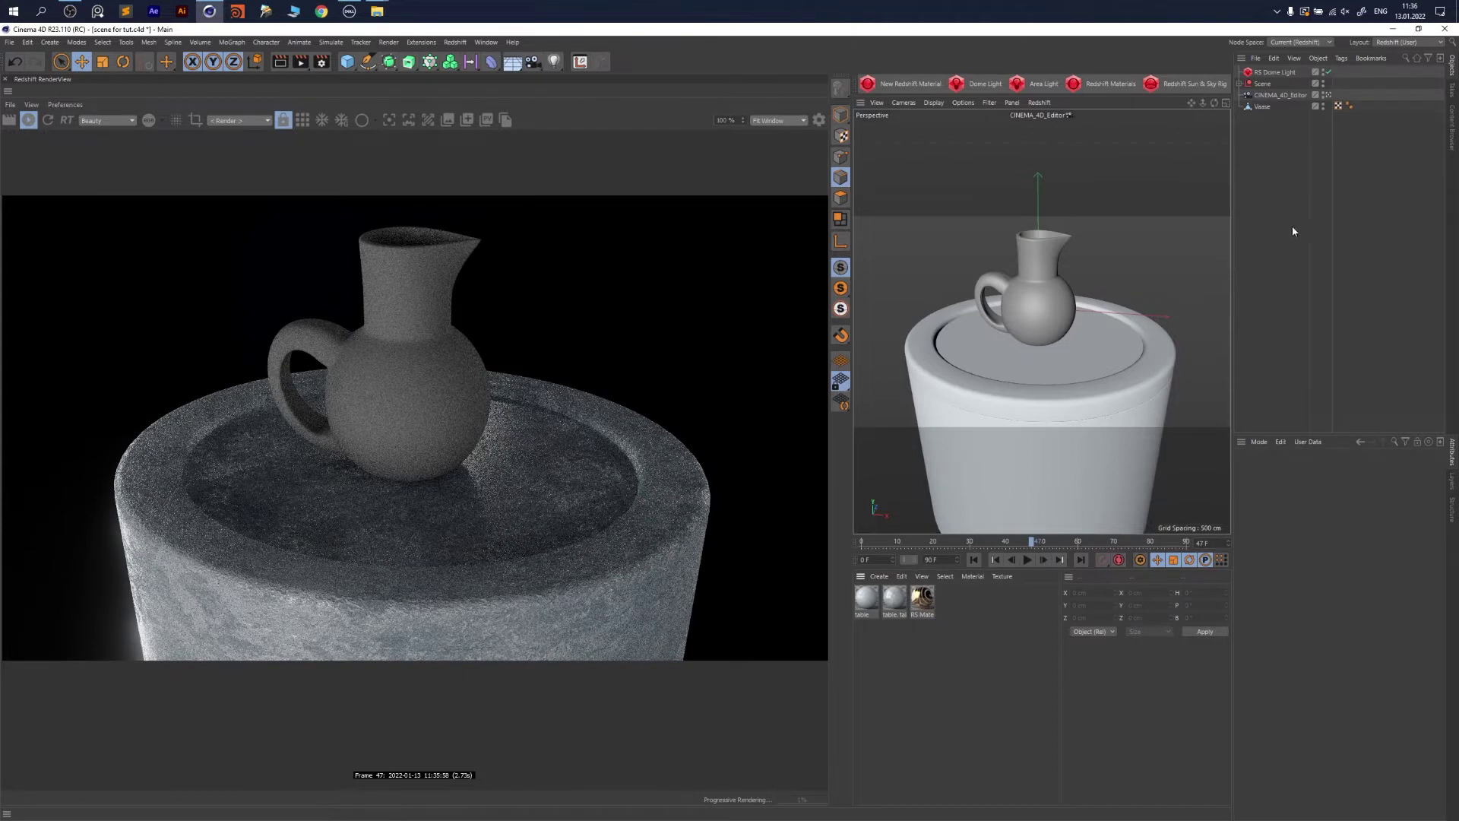
# Inspect the RS Dome Light attributes, then select the Vaase jug object
pyautogui.click(1284, 73)
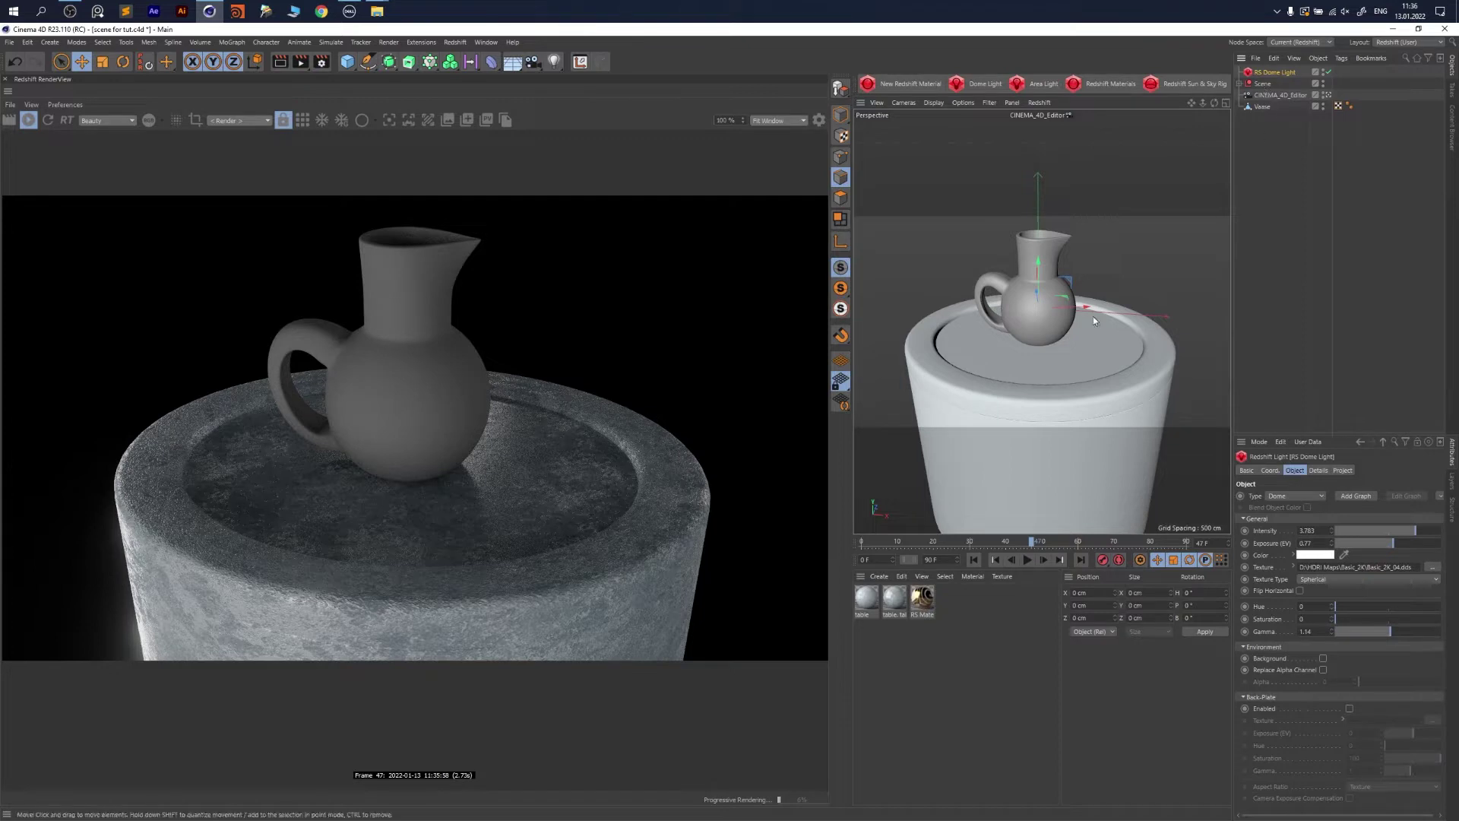
pyautogui.click(980, 313)
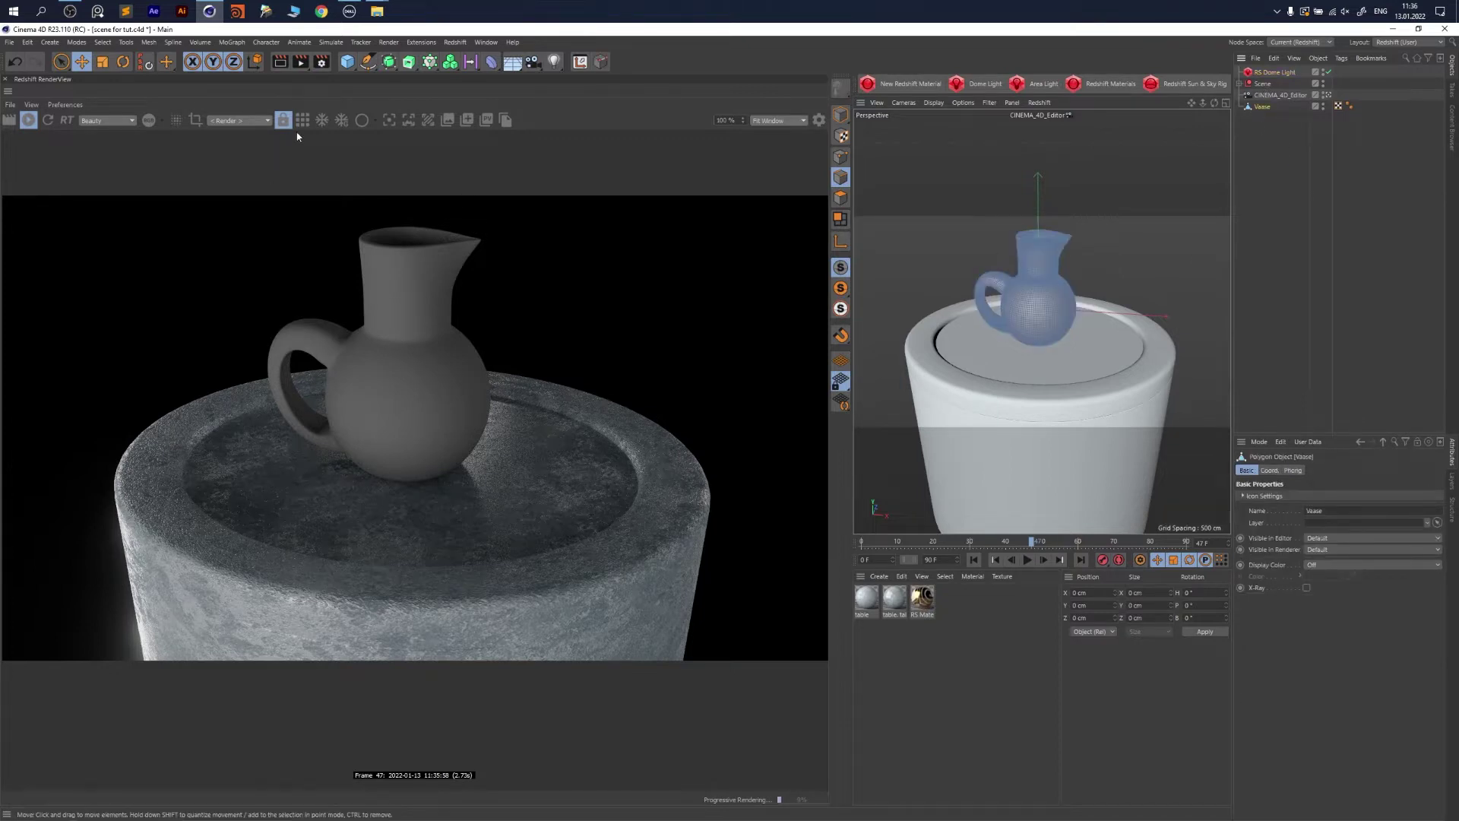
# Check the Redshift Sampling, System, Global Illumination and Globals render settings, then close Render Settings
pyautogui.click(322, 62)
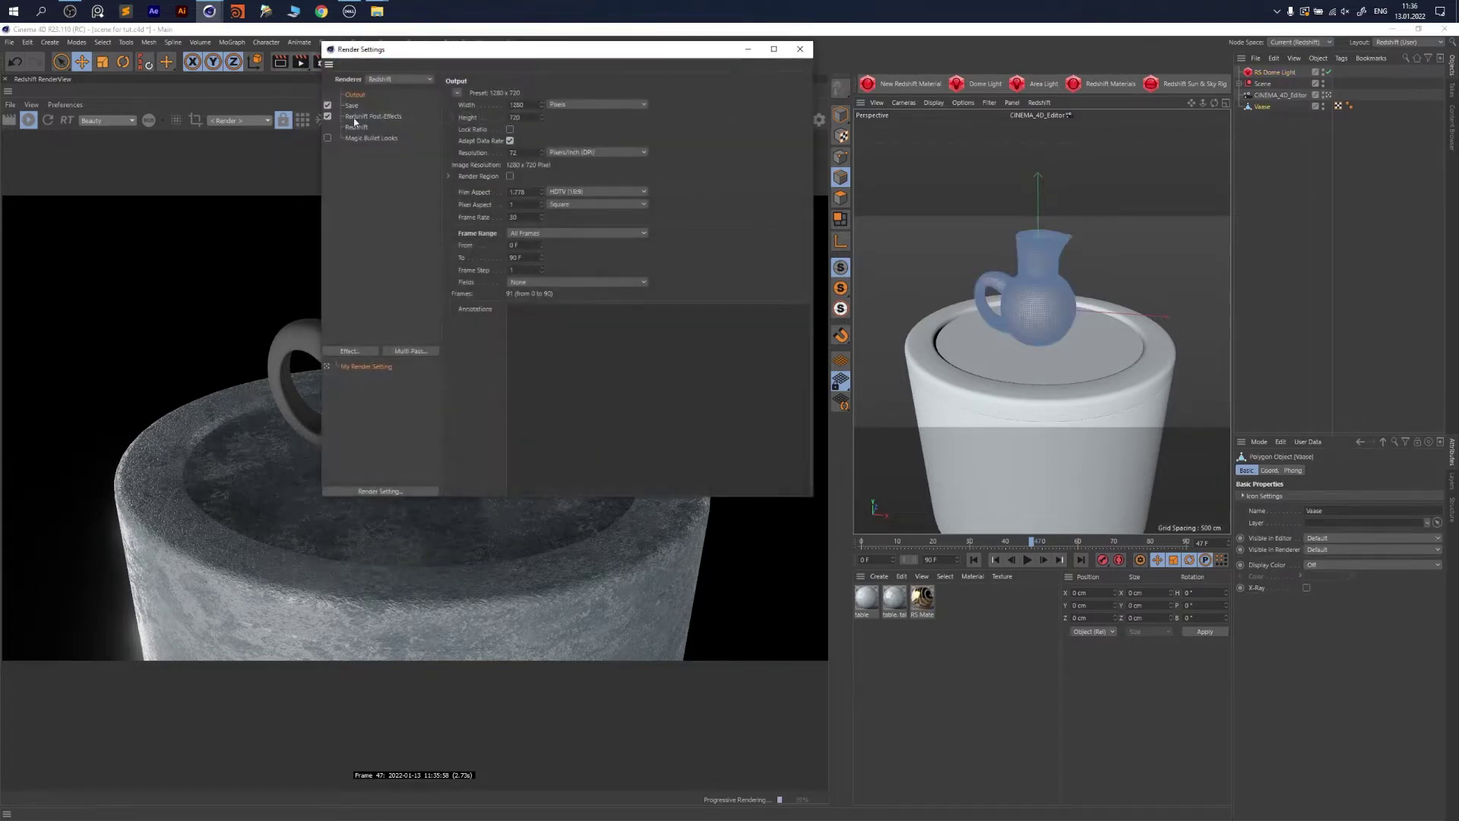
pyautogui.click(353, 116)
pyautogui.click(357, 127)
pyautogui.click(530, 104)
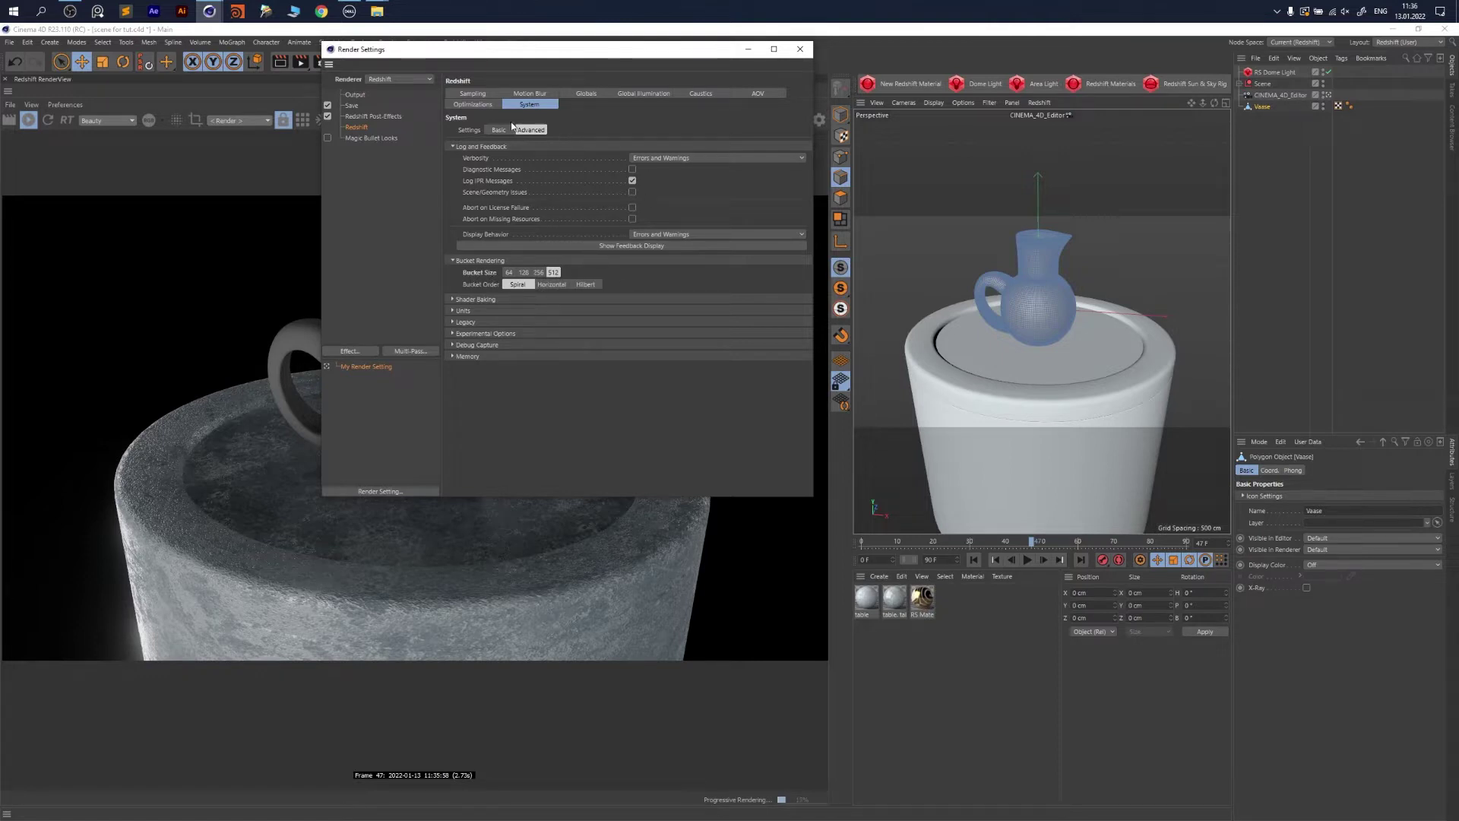
pyautogui.click(646, 95)
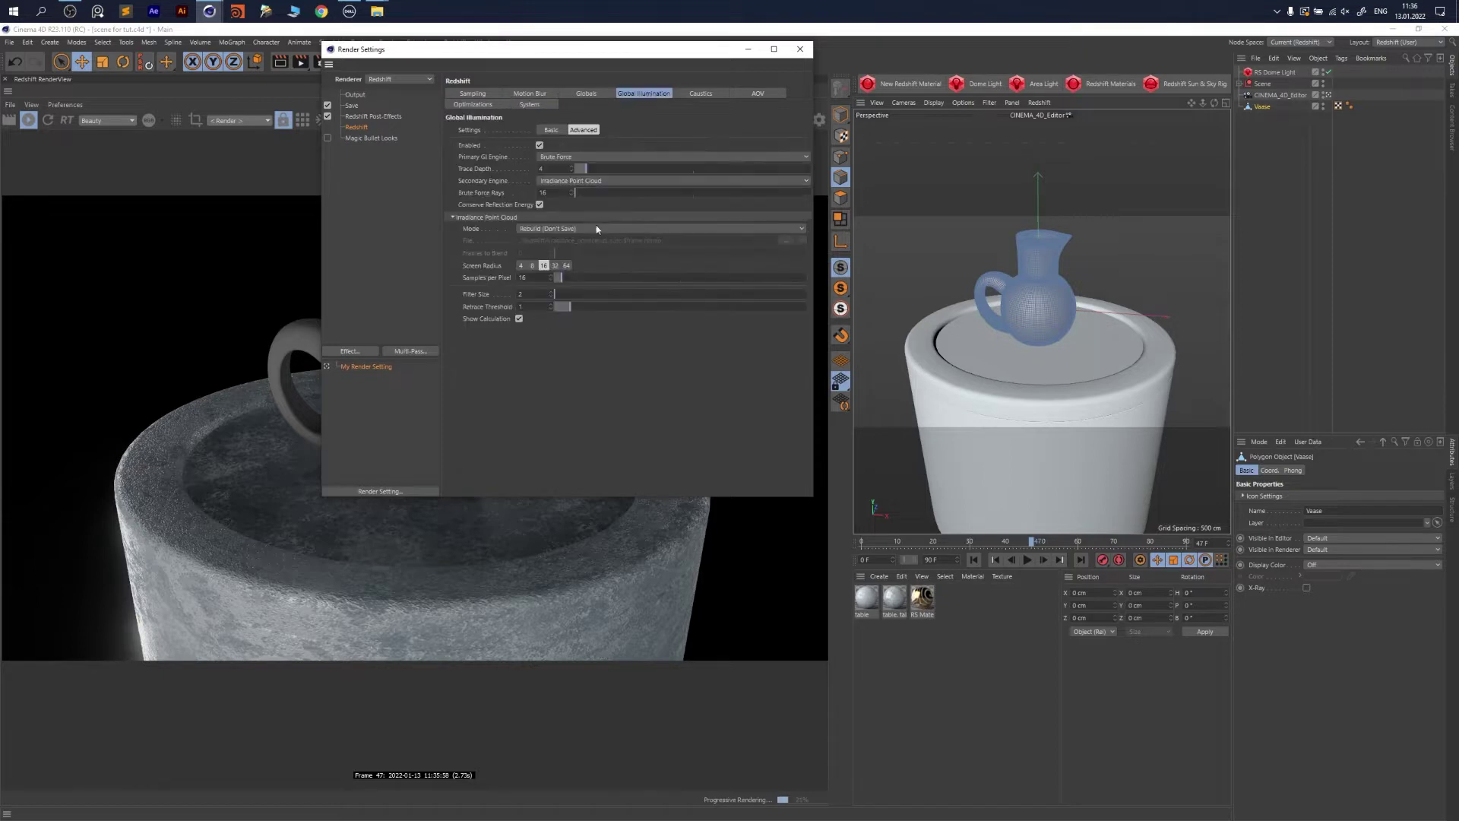
pyautogui.click(602, 96)
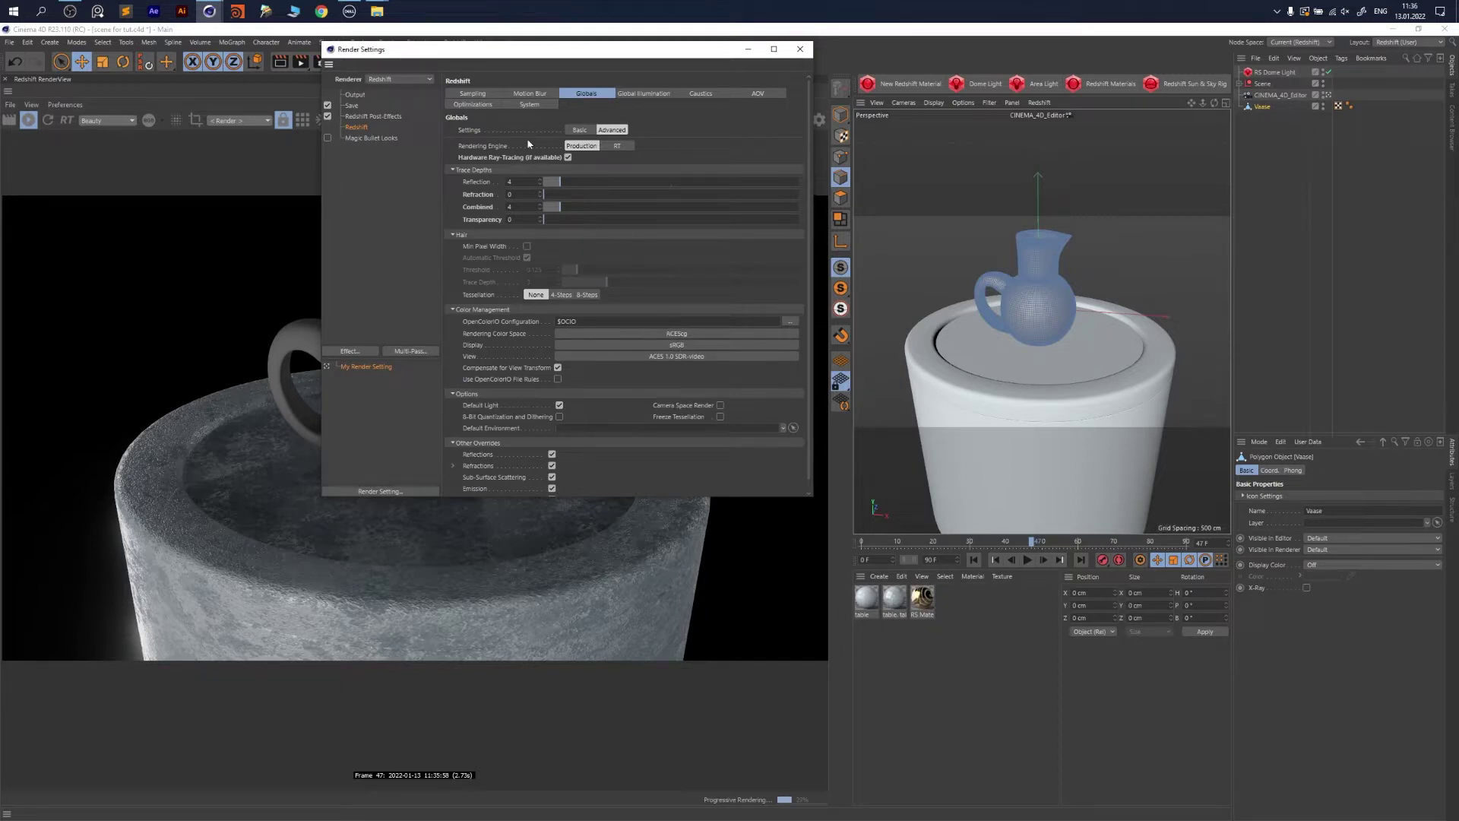
pyautogui.click(474, 93)
pyautogui.click(799, 48)
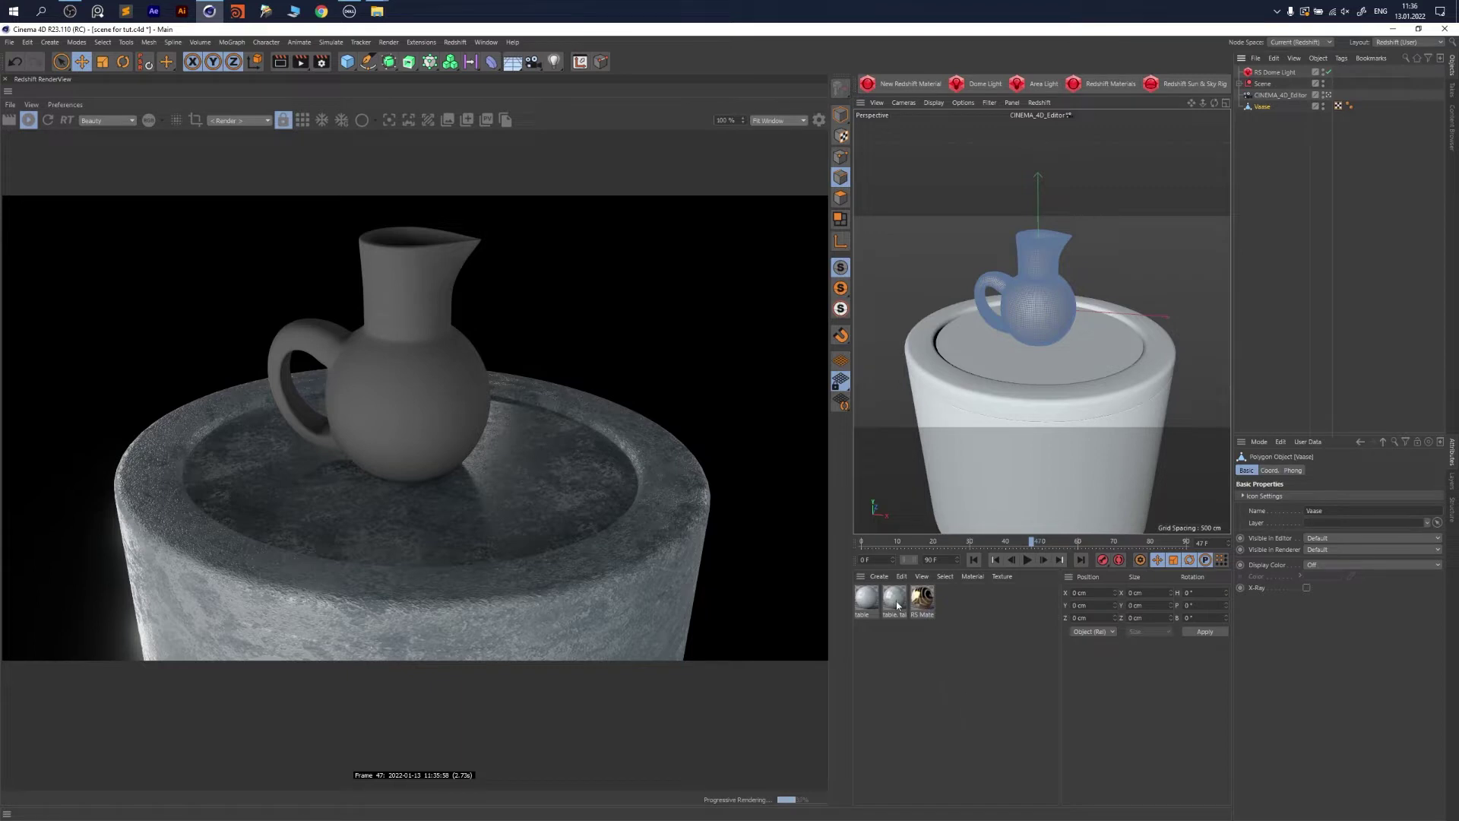
pyautogui.click(321, 62)
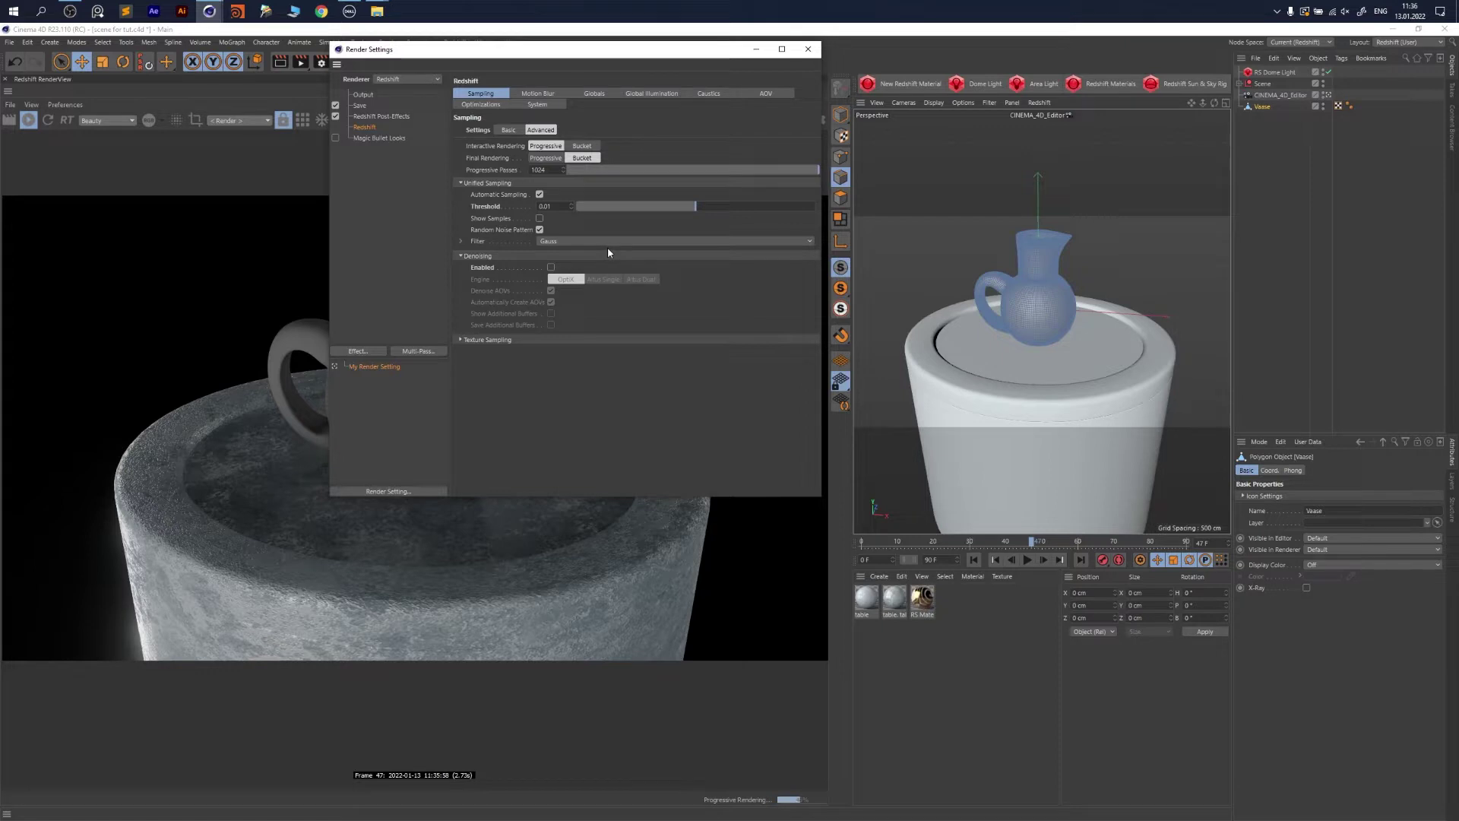
pyautogui.click(808, 48)
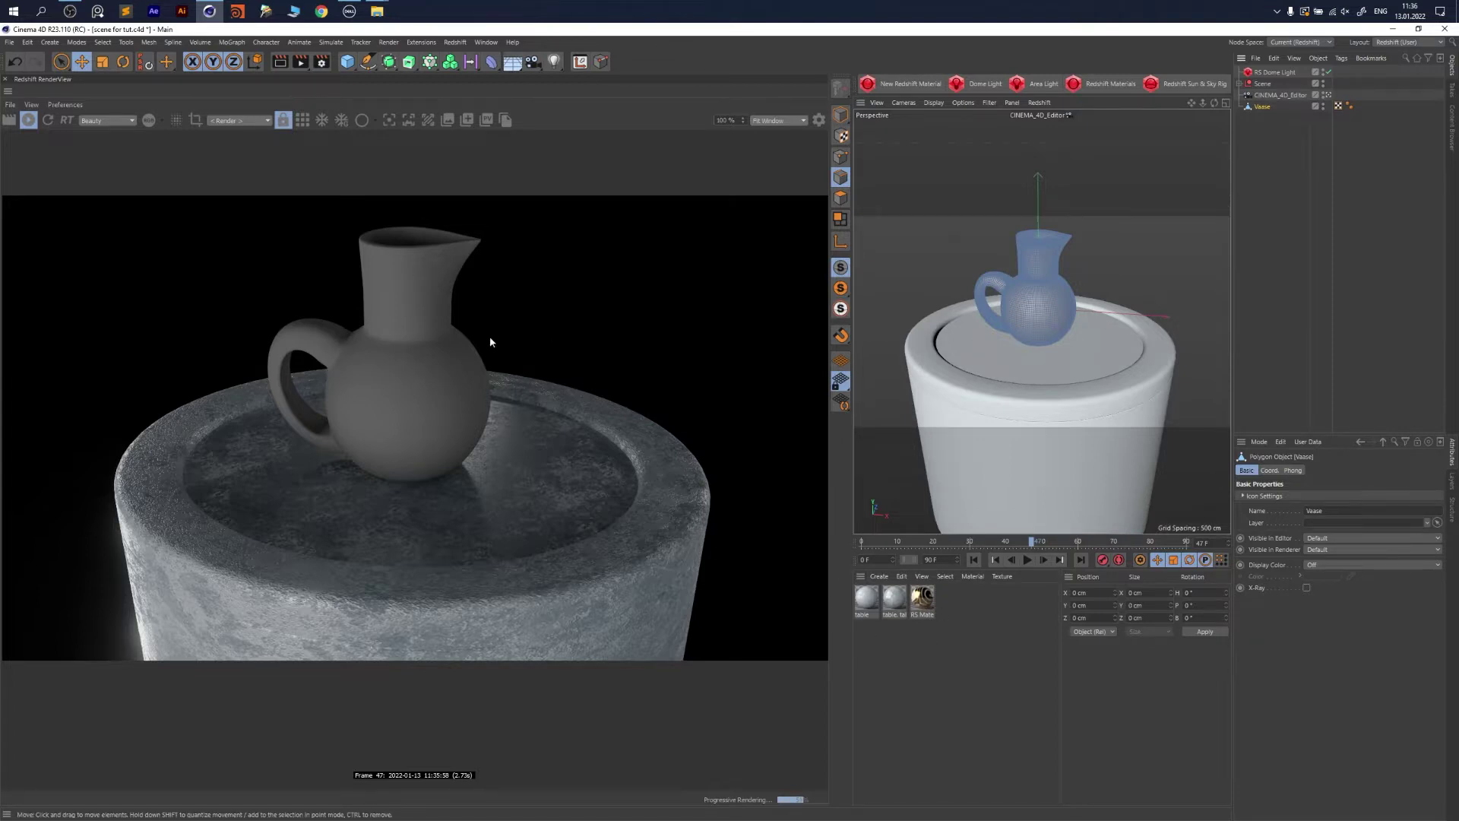
# Create a new Redshift Material and apply it to the Vaase jug
pyautogui.click(904, 84)
pyautogui.click(455, 42)
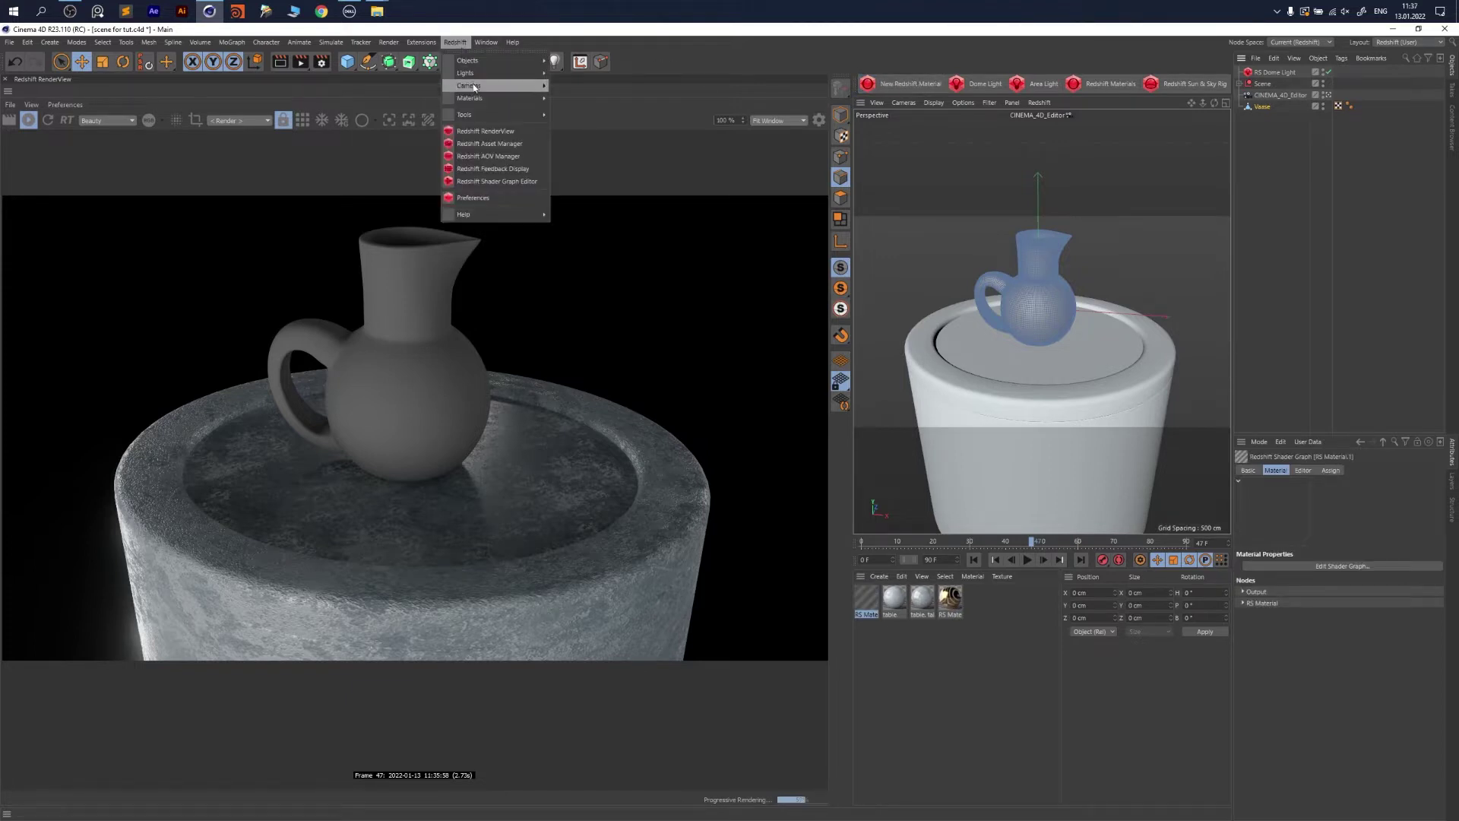
pyautogui.moveTo(489, 100)
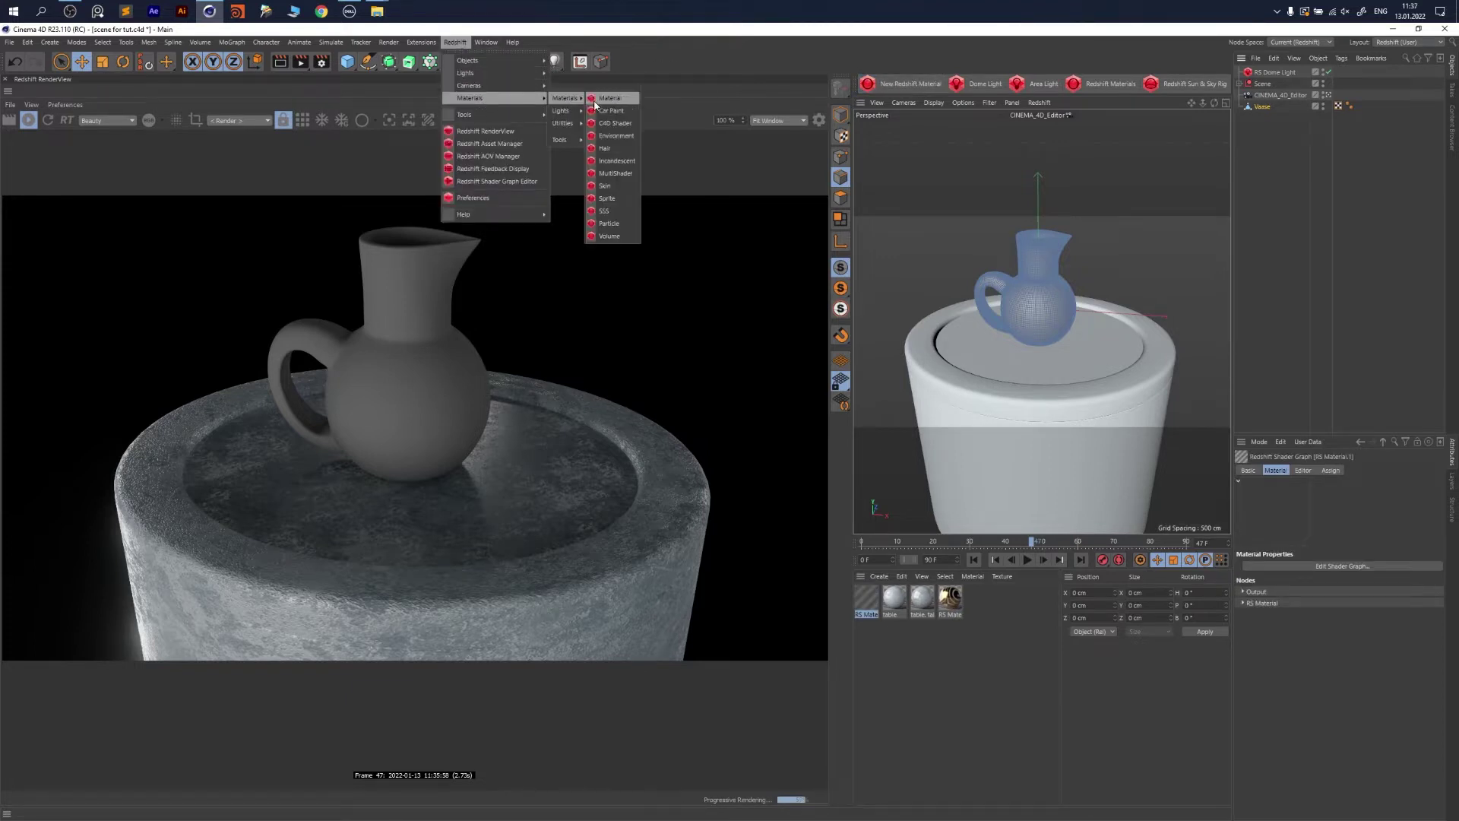
pyautogui.click(932, 703)
pyautogui.moveTo(881, 594); pyautogui.dragTo(1268, 110)
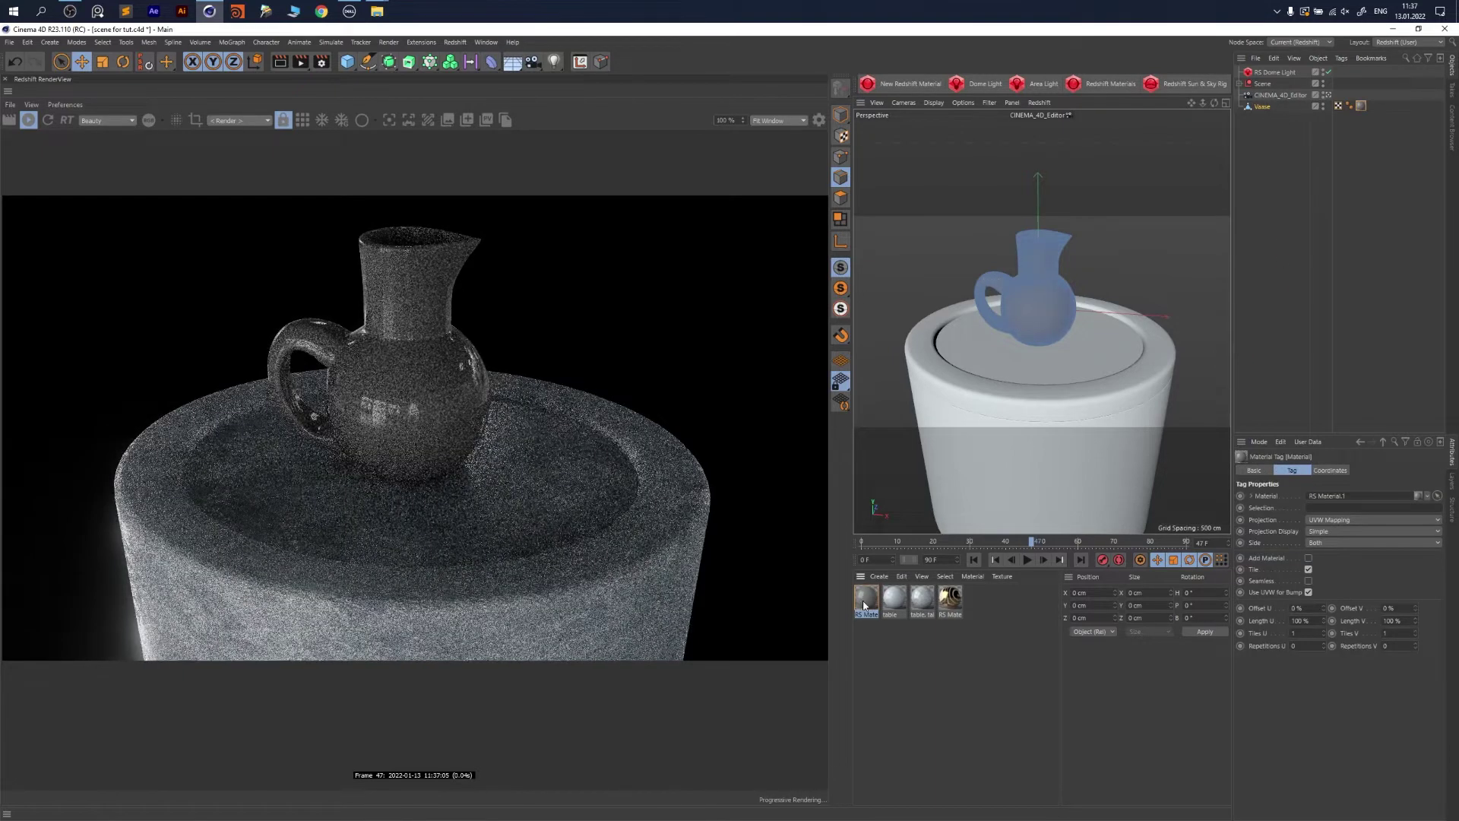
# Open the material's Shader Graph and center its two nodes on the canvas
pyautogui.doubleClick(866, 596)
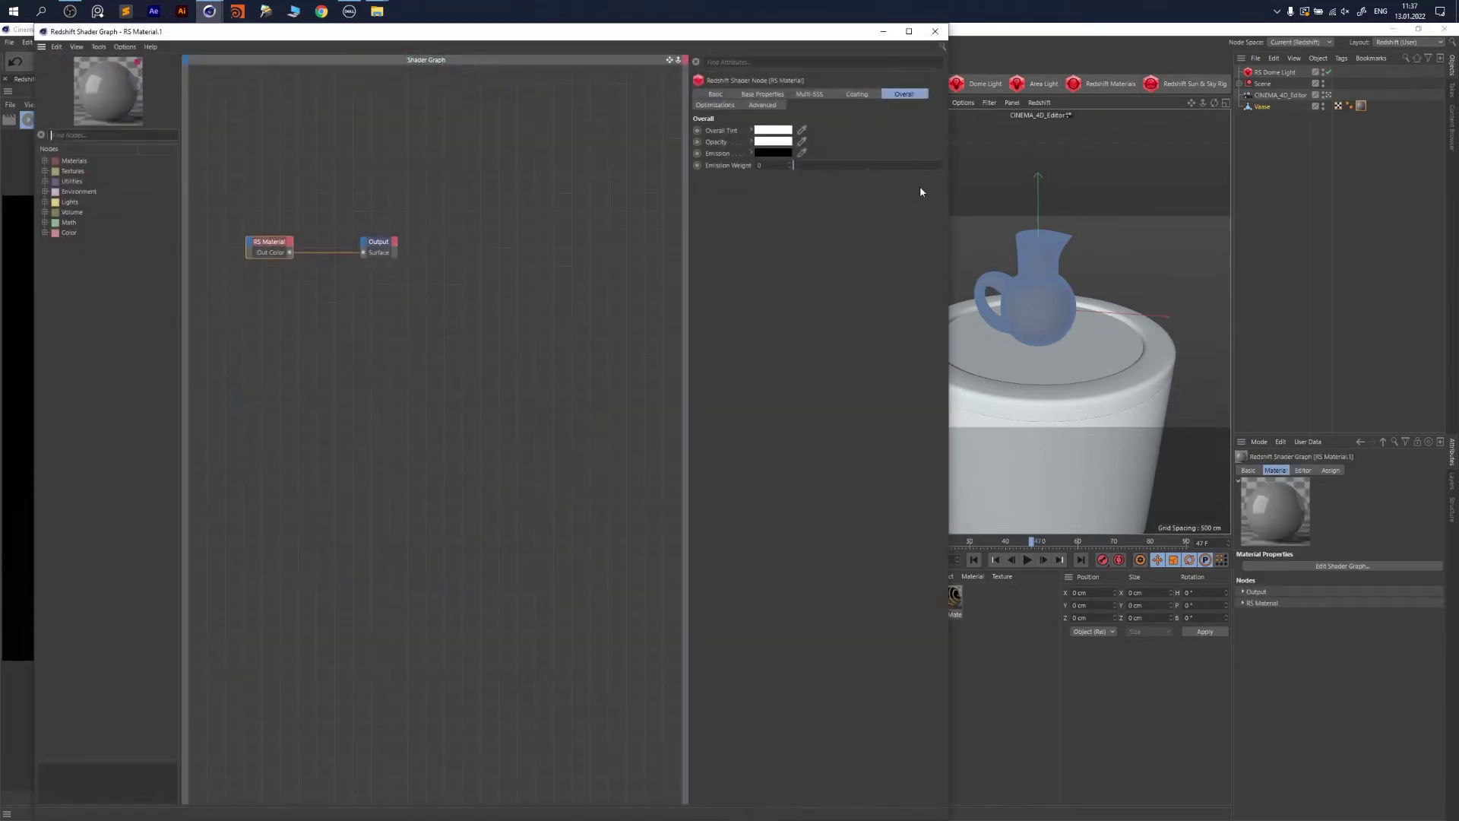
pyautogui.moveTo(758, 39); pyautogui.dragTo(1260, 36)
pyautogui.moveTo(755, 209); pyautogui.dragTo(905, 263)
pyautogui.moveTo(778, 235); pyautogui.dragTo(1019, 249)
# Set the diffuse colour to a warm off-white (H43 S11 V95)
pyautogui.click(1264, 93)
pyautogui.click(1311, 183)
pyautogui.moveTo(1301, 196); pyautogui.dragTo(1424, 208)
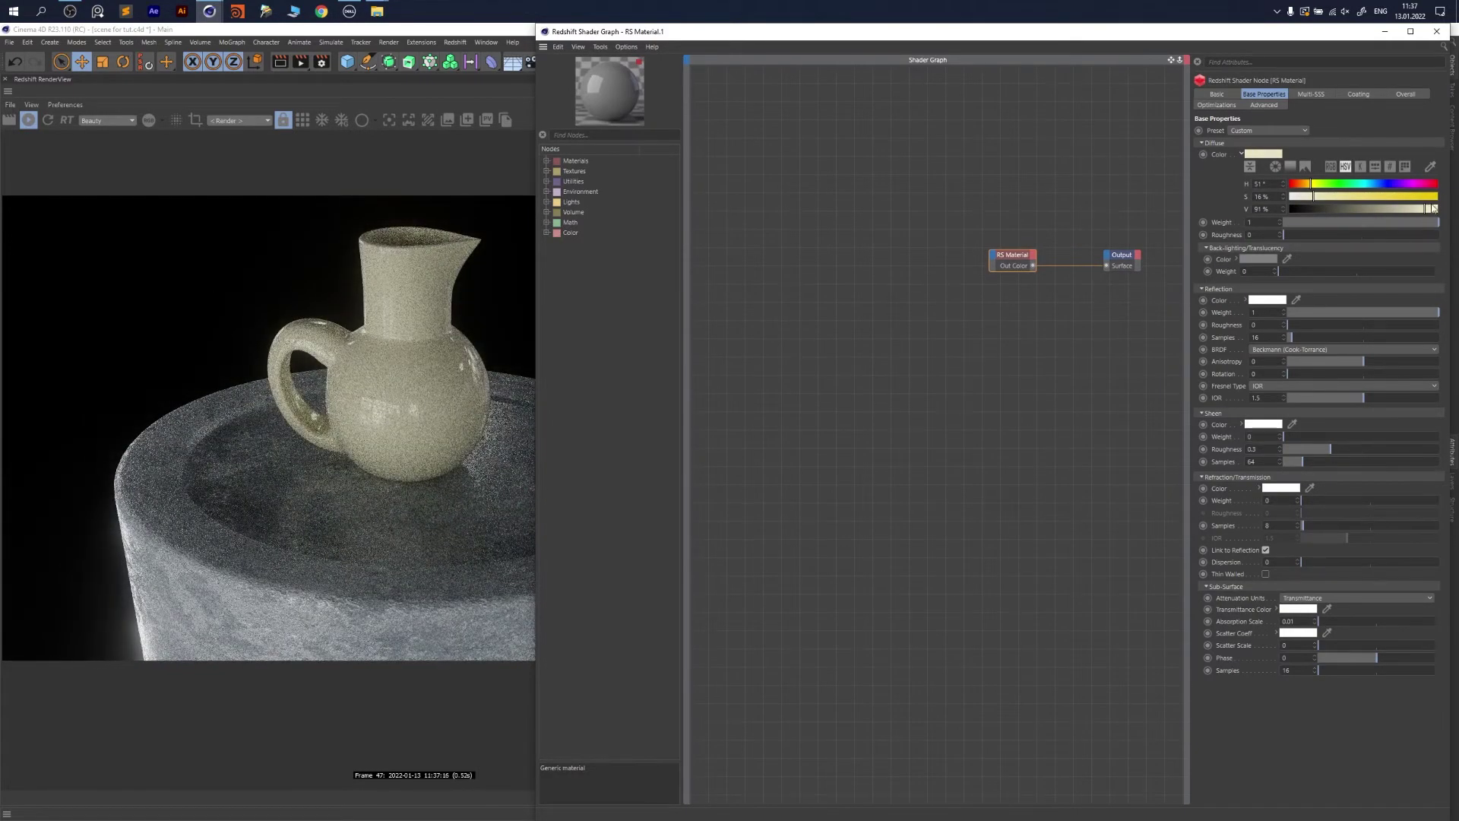
pyautogui.moveTo(1433, 209); pyautogui.dragTo(1437, 209)
pyautogui.click(1307, 183)
pyautogui.click(1306, 196)
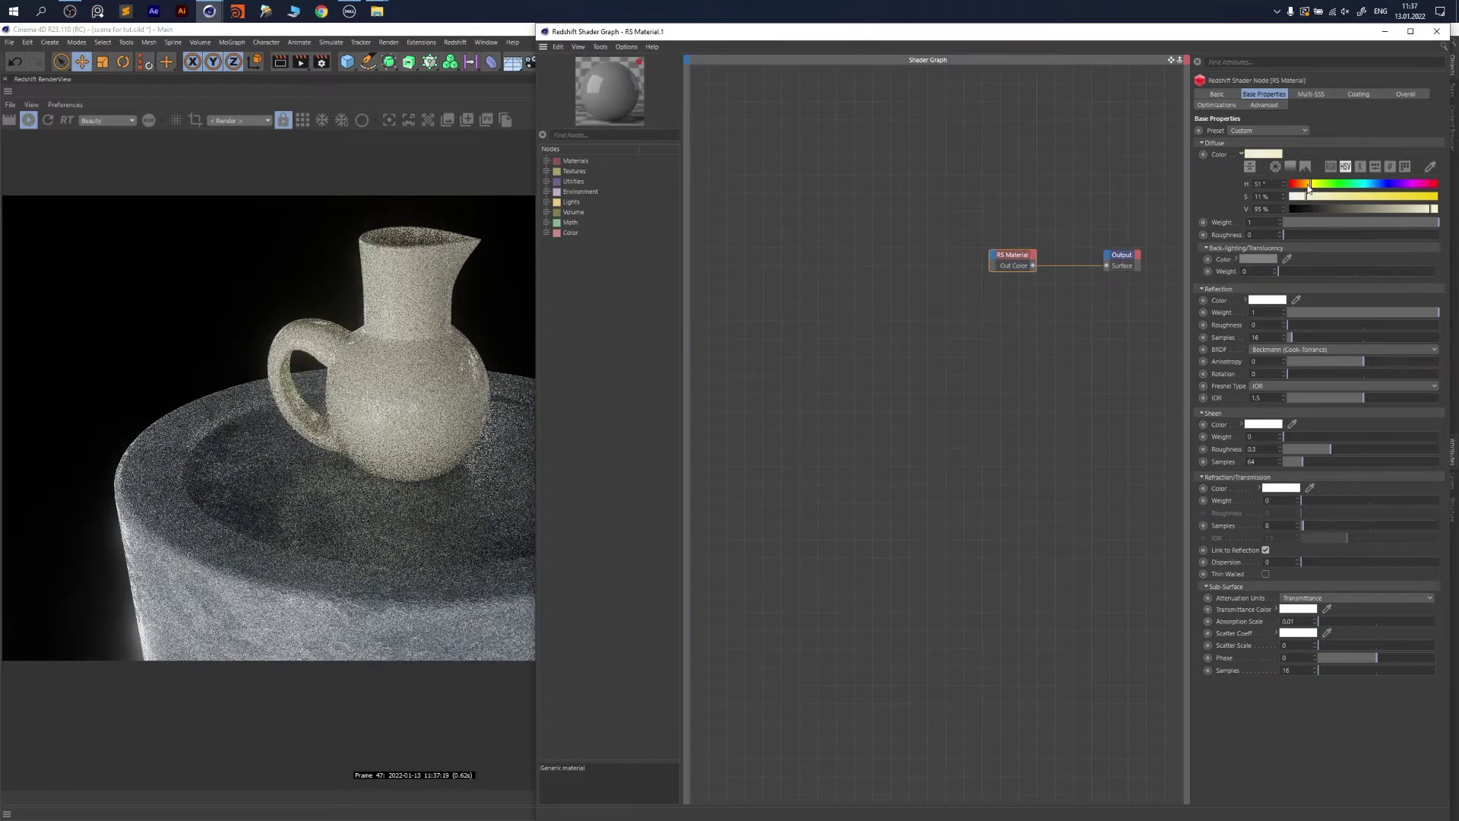
# Set reflection weight 0.509, roughness 0.319 and IOR 1.272
pyautogui.click(1365, 313)
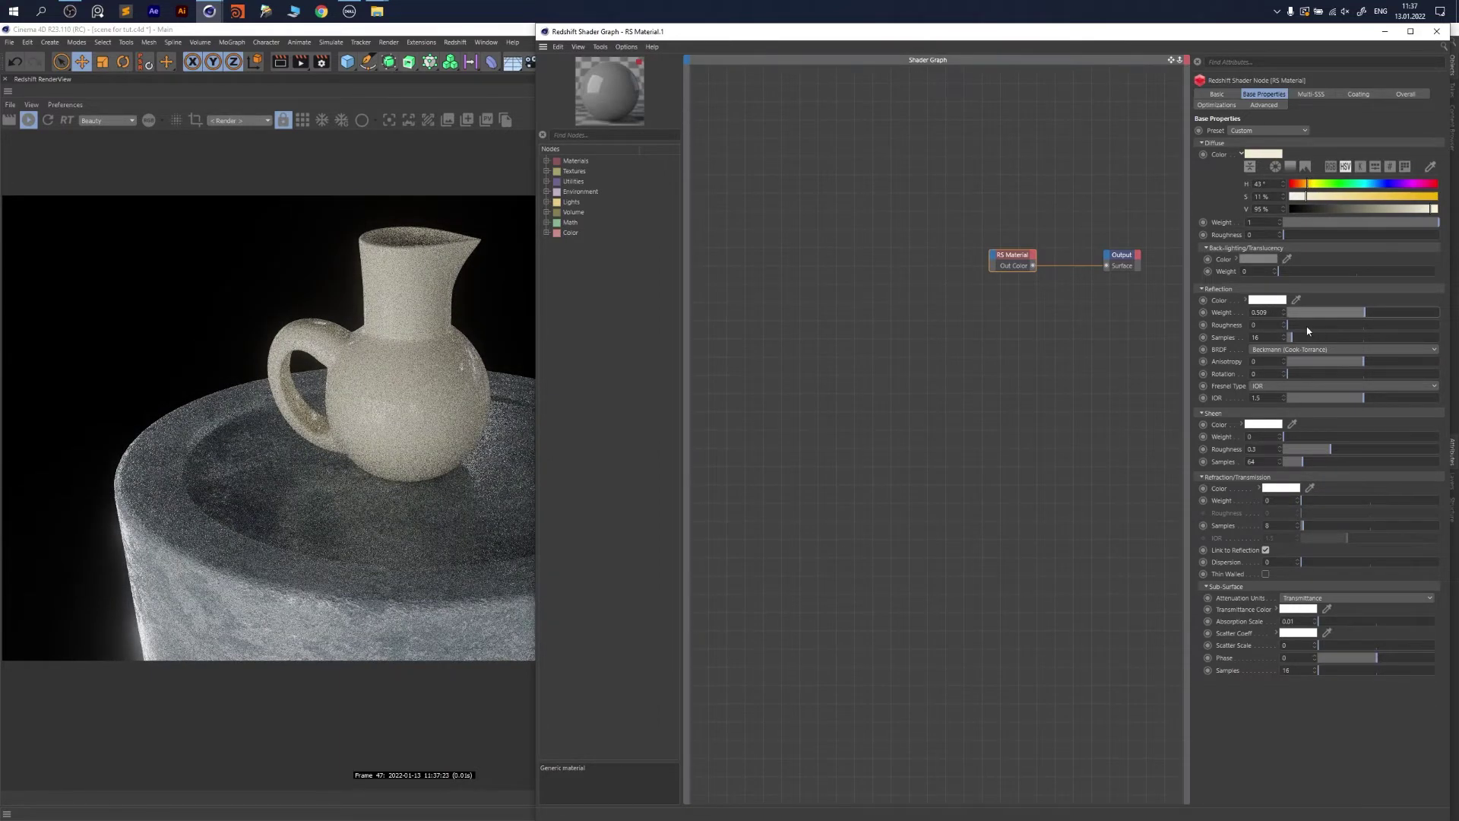
pyautogui.click(1337, 325)
pyautogui.click(1353, 399)
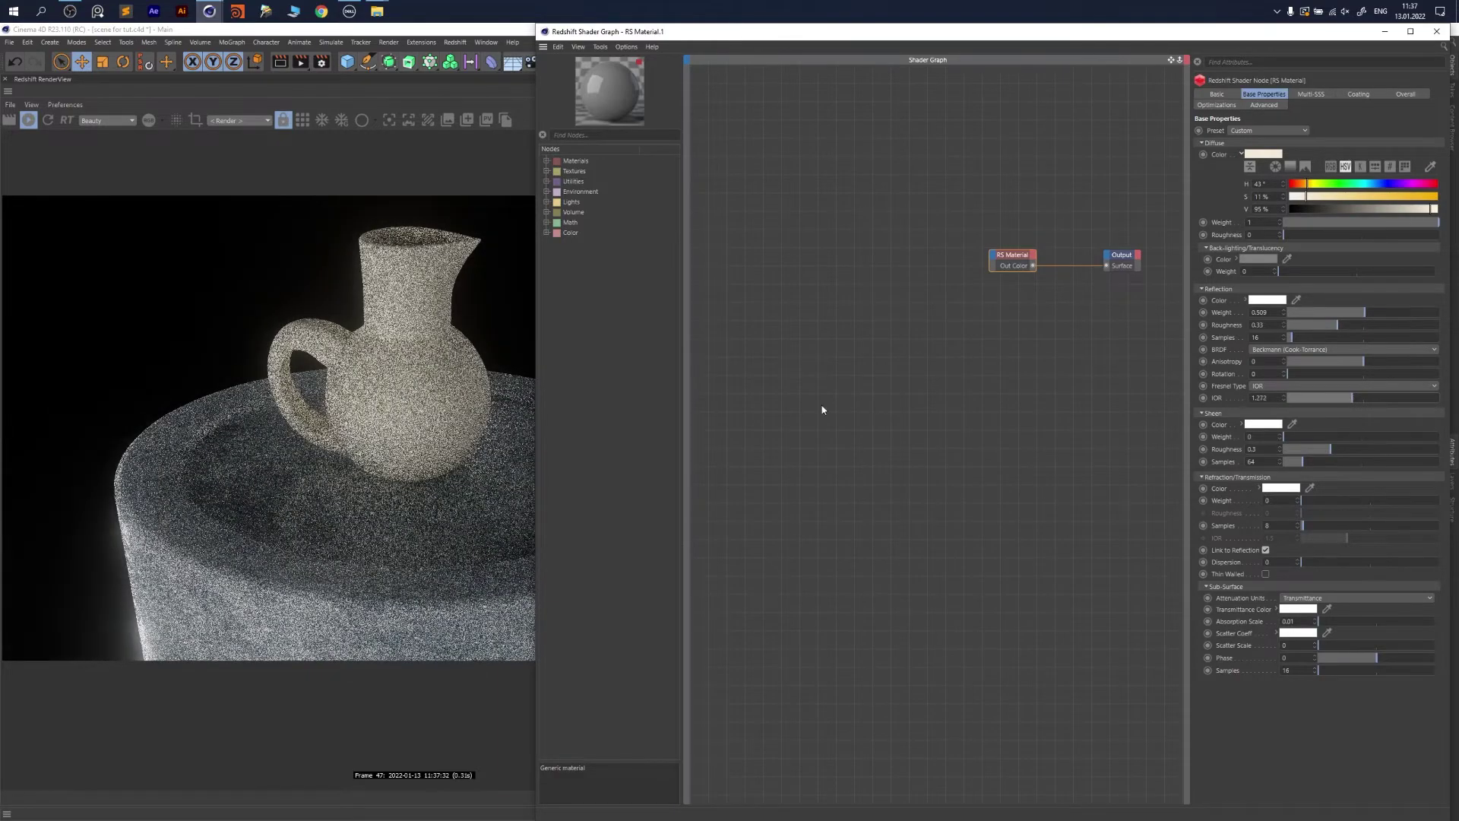
pyautogui.click(1337, 326)
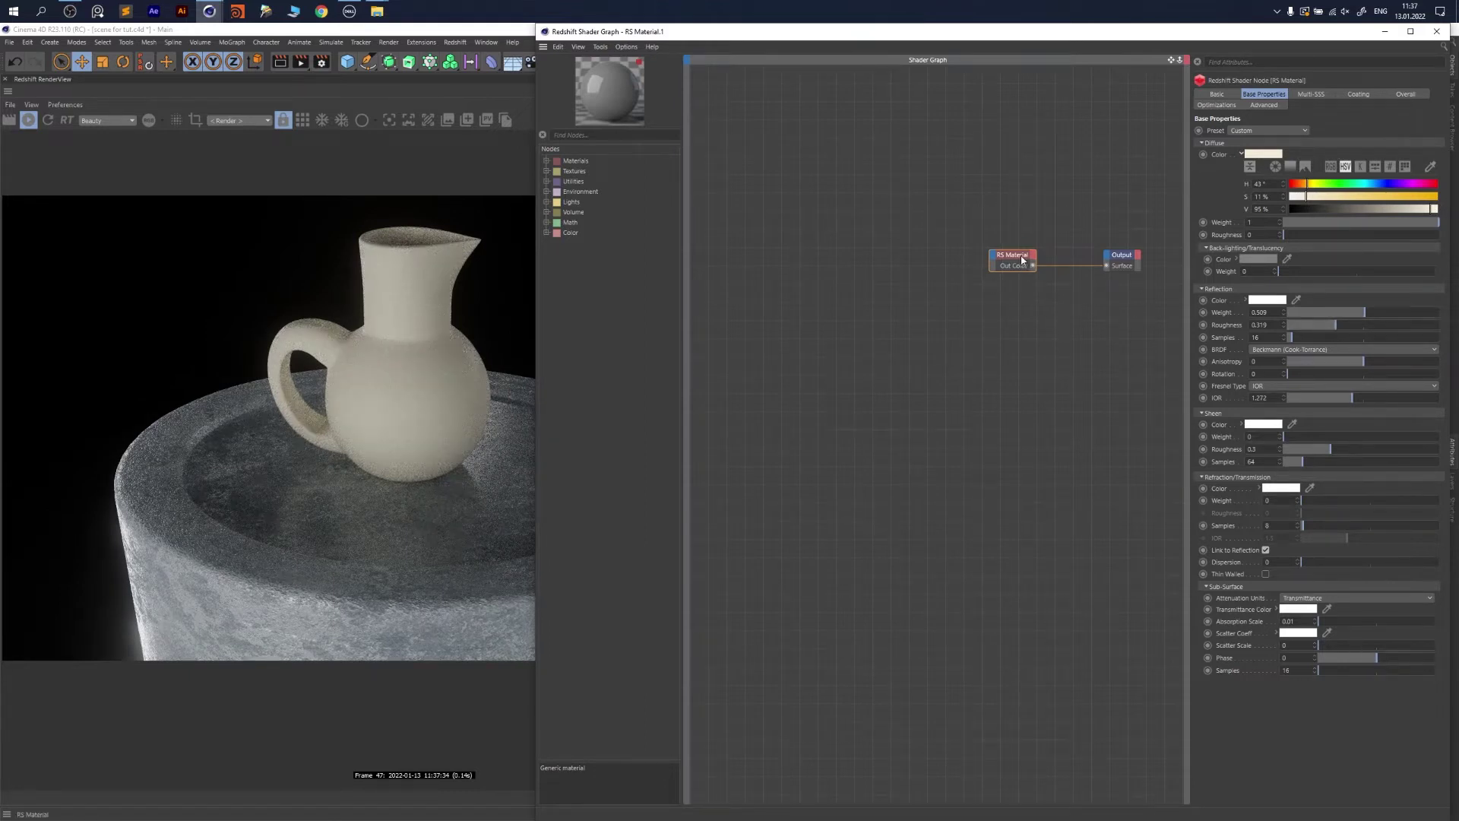
# Add a Maxon Noise texture node and wire its Out Color into the Output Surface
pyautogui.moveTo(994, 266); pyautogui.dragTo(973, 201)
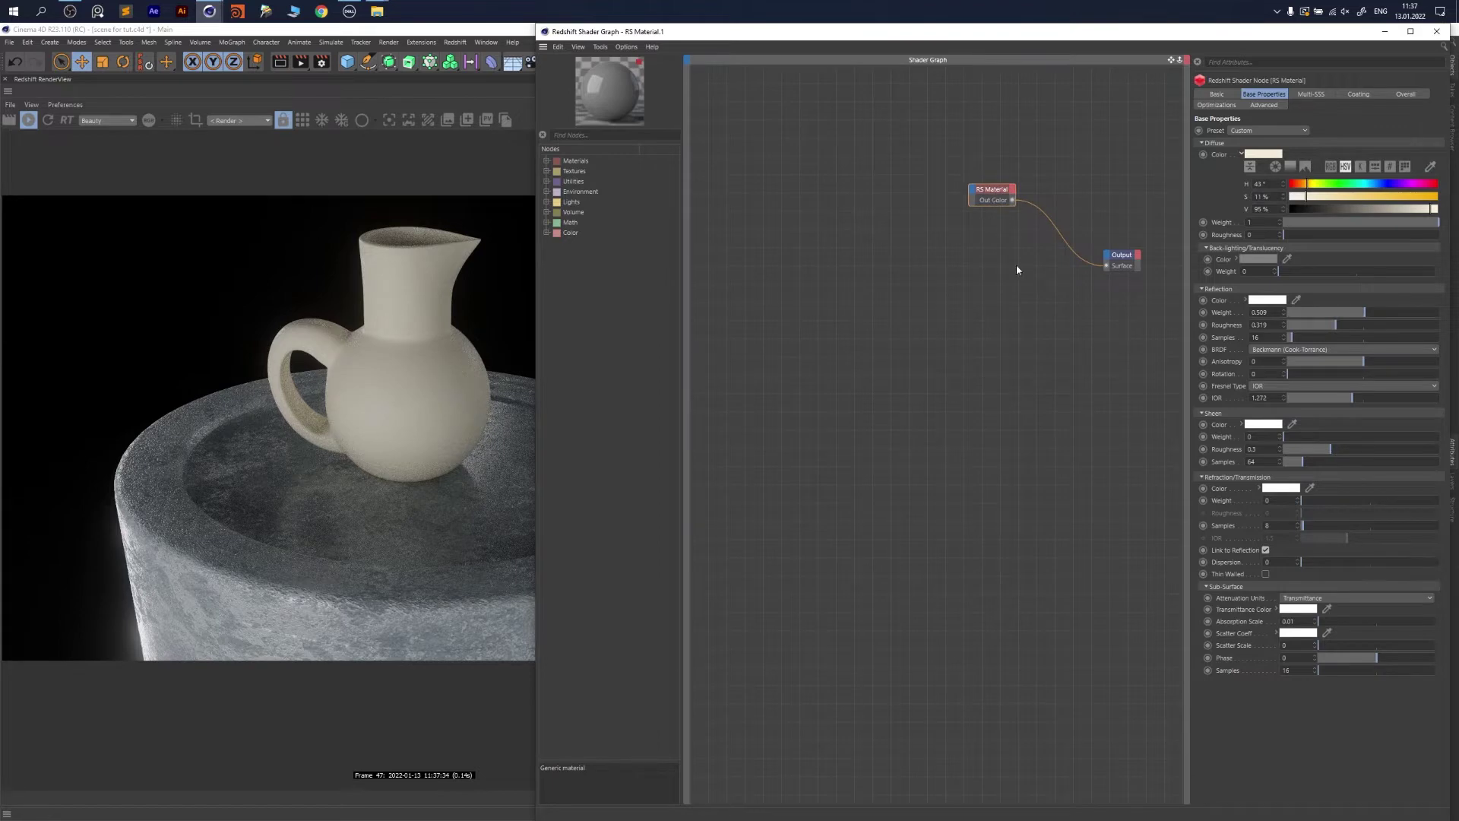
pyautogui.click(547, 171)
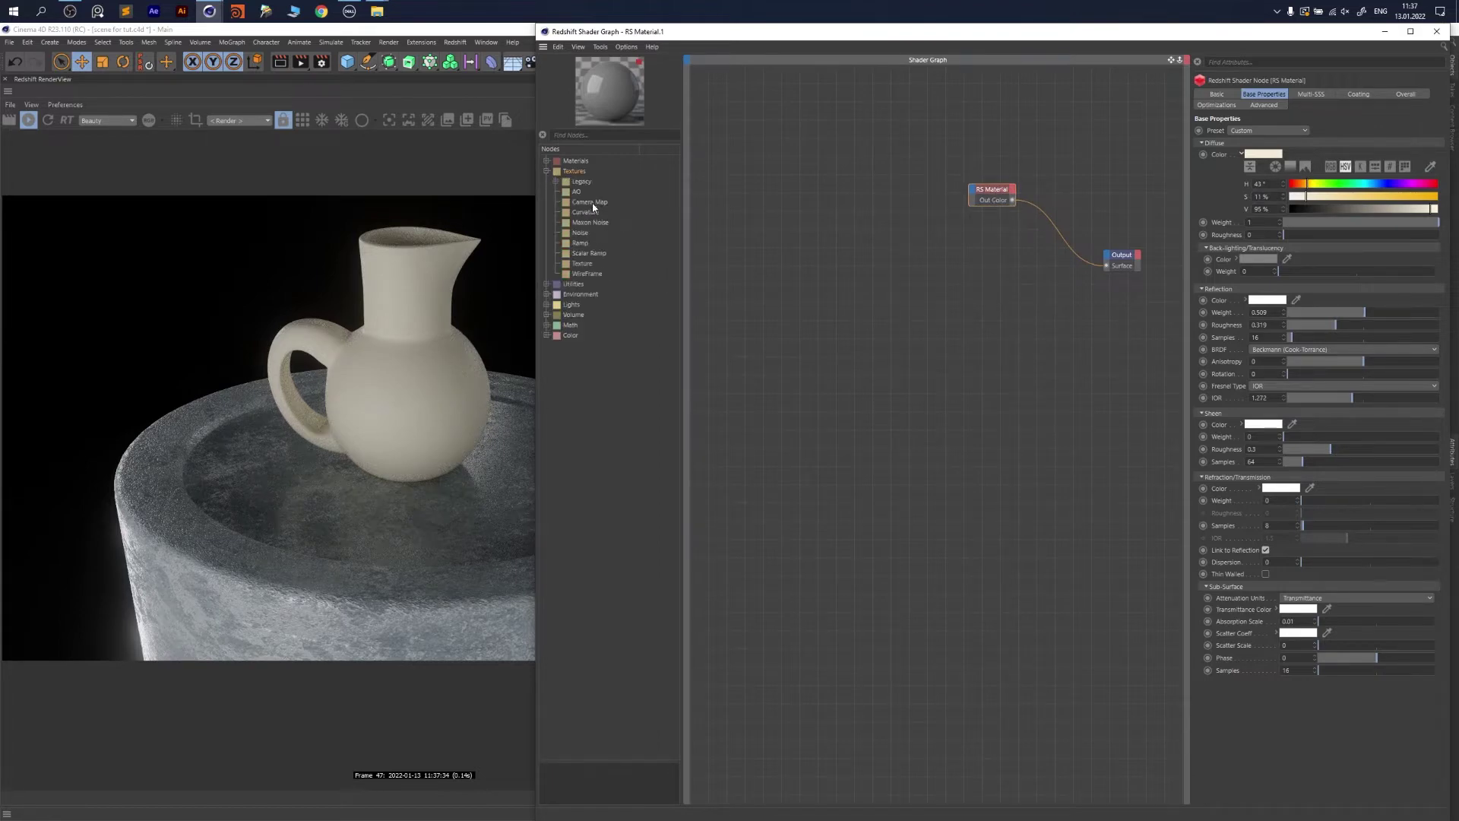
pyautogui.moveTo(591, 221); pyautogui.dragTo(1107, 265)
pyautogui.moveTo(935, 407); pyautogui.dragTo(891, 397)
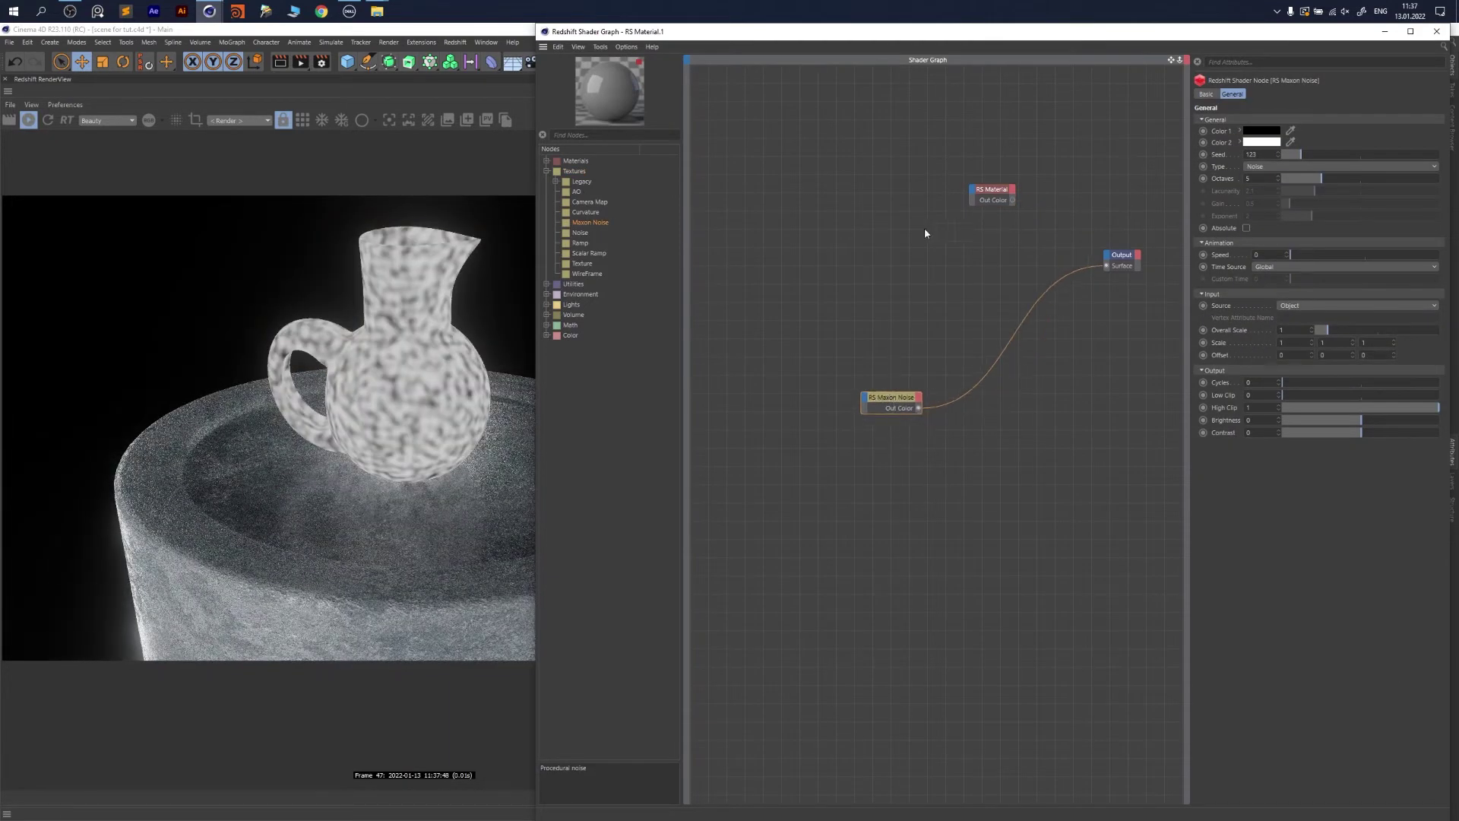
# Turn off the bloom glow in the post-effects settings, then restore the node editor
pyautogui.moveTo(992, 43); pyautogui.dragTo(891, 528)
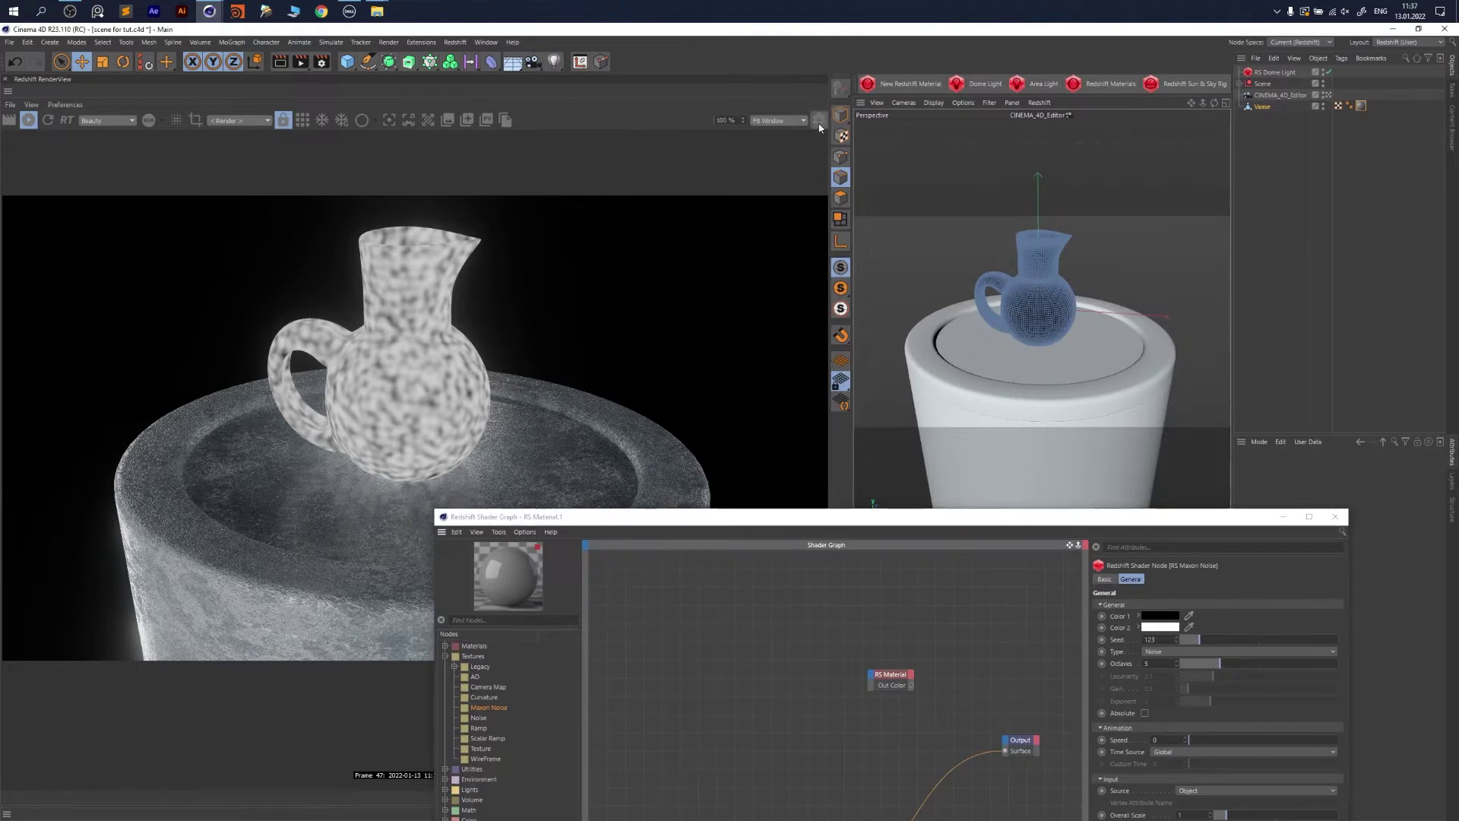
pyautogui.click(707, 307)
pyautogui.click(708, 322)
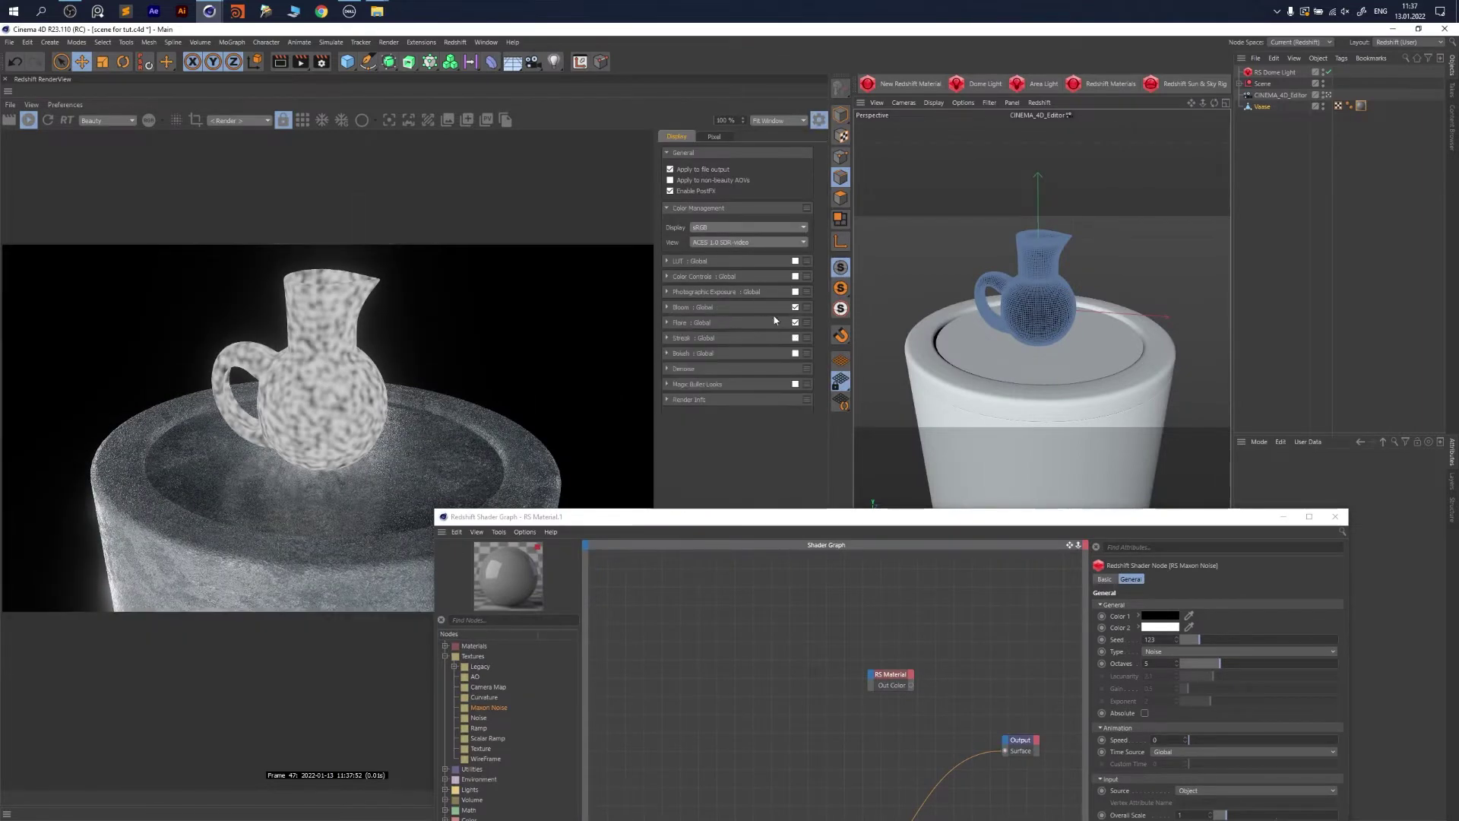
pyautogui.click(795, 307)
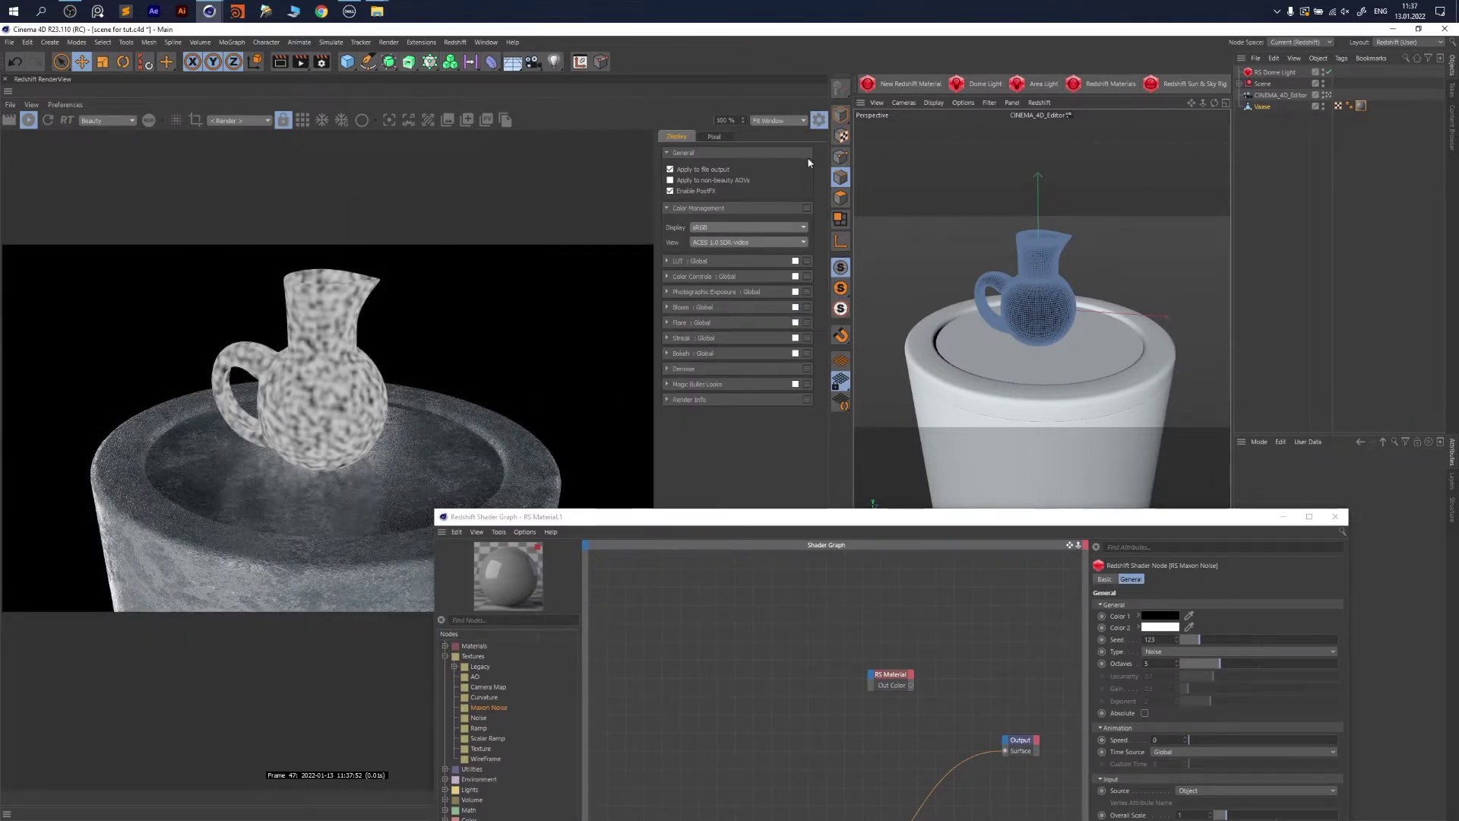
pyautogui.click(819, 120)
pyautogui.moveTo(1024, 526); pyautogui.dragTo(1129, 42)
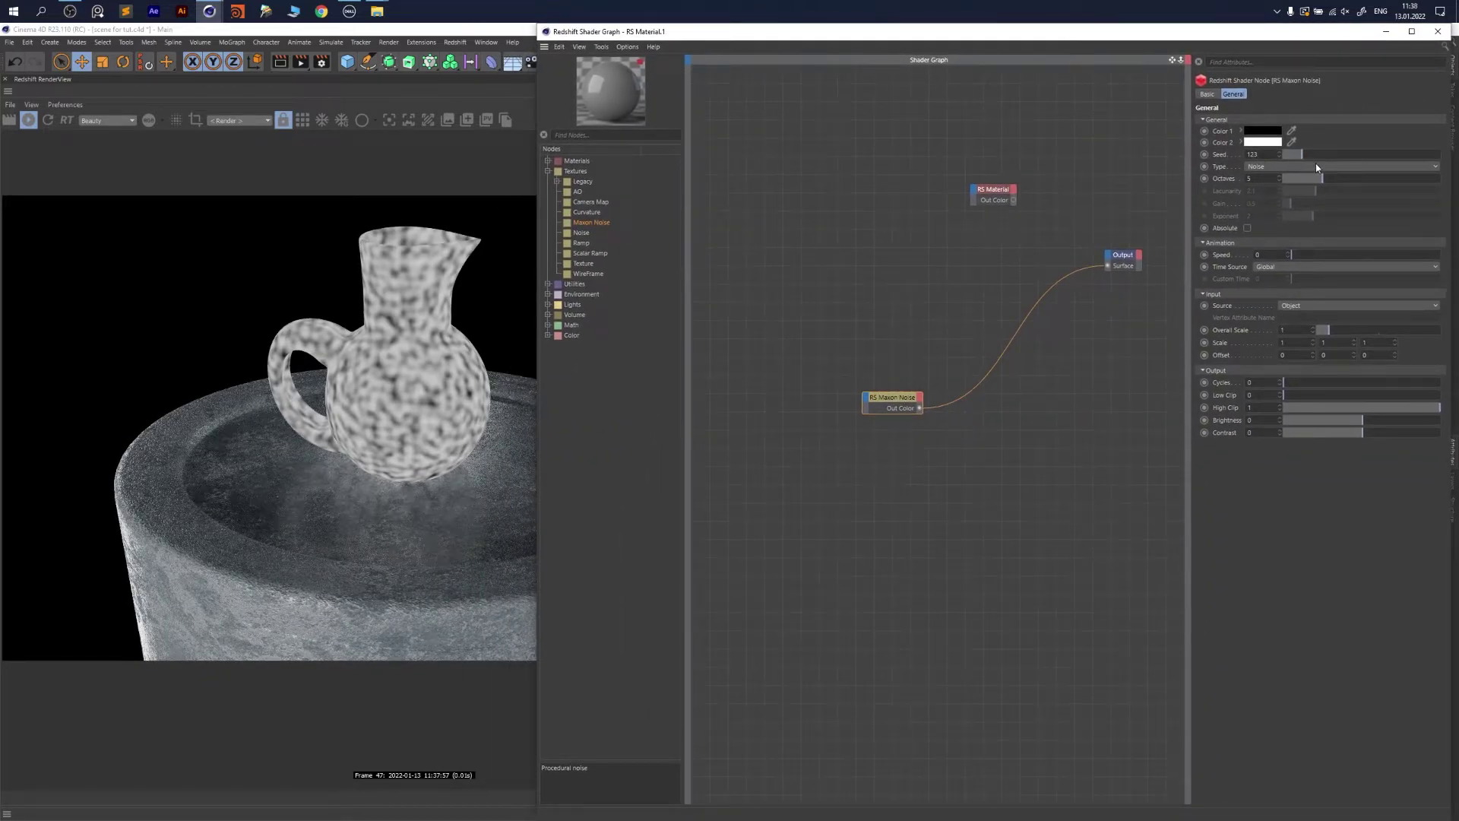
# Set the noise seed to 671, type to Turbulence, octaves to 4 and overall scale to 10
pyautogui.moveTo(1304, 155); pyautogui.dragTo(1389, 154)
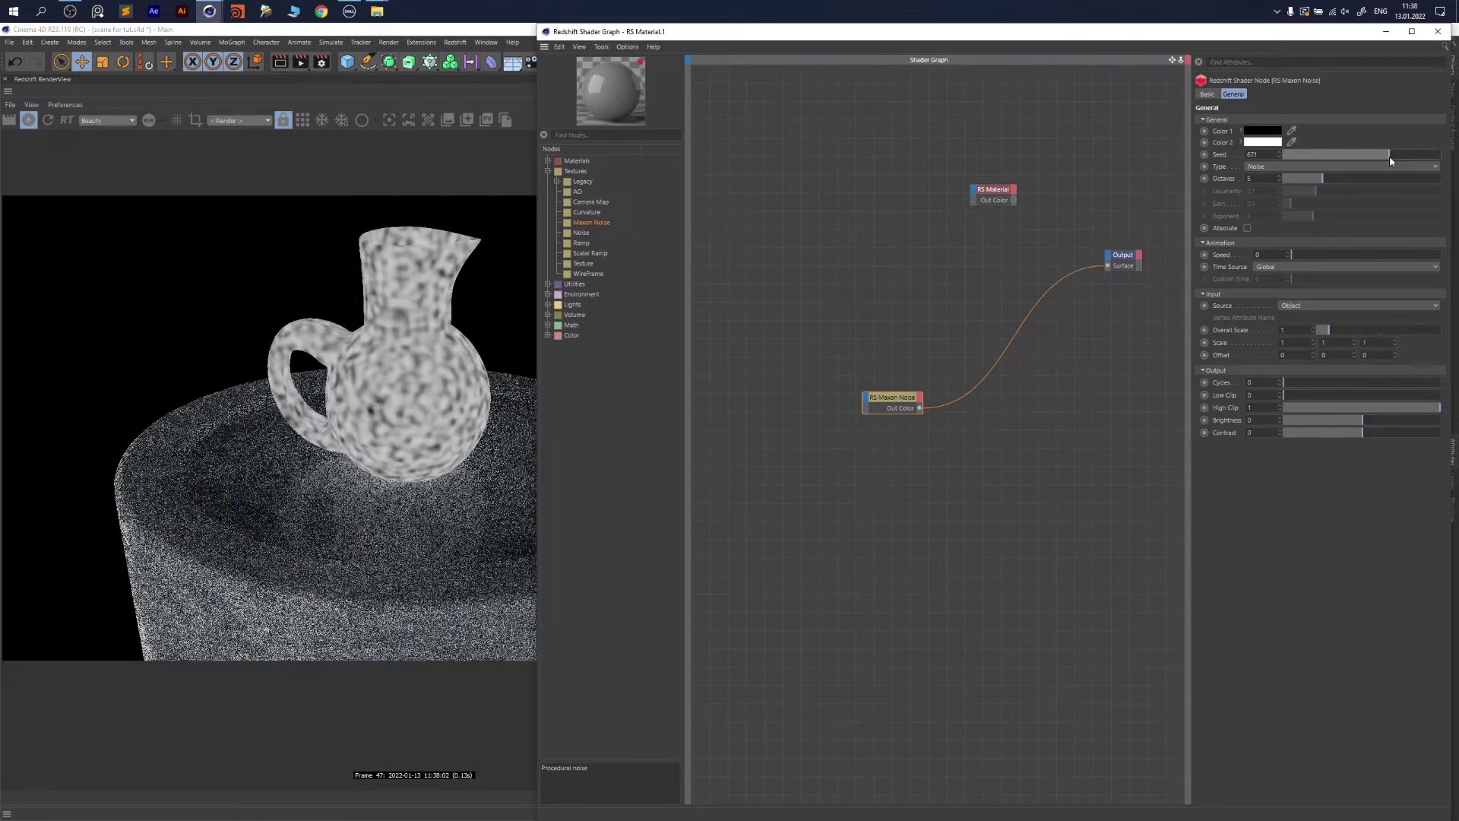
pyautogui.click(1313, 167)
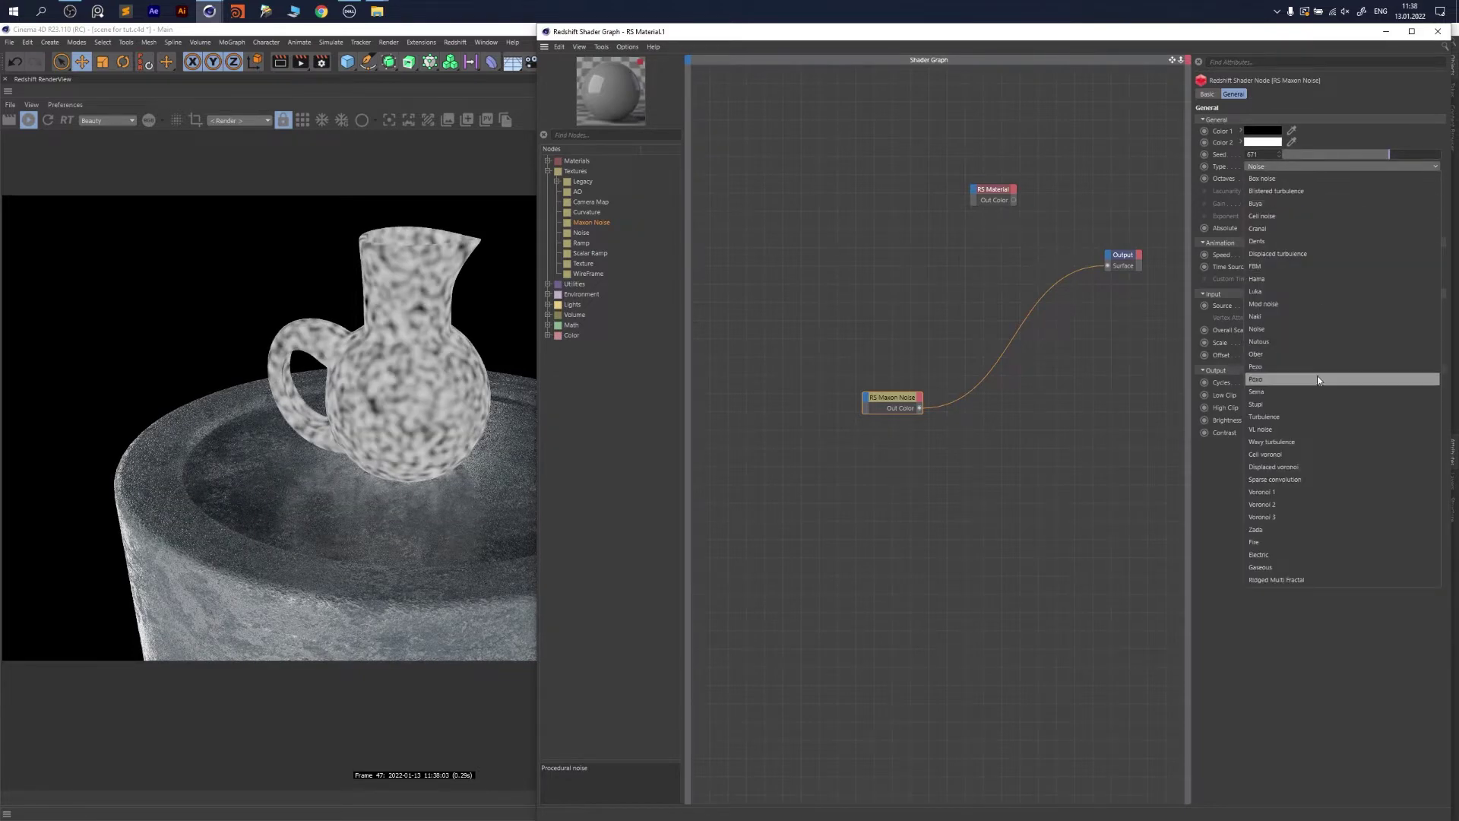
pyautogui.click(1314, 416)
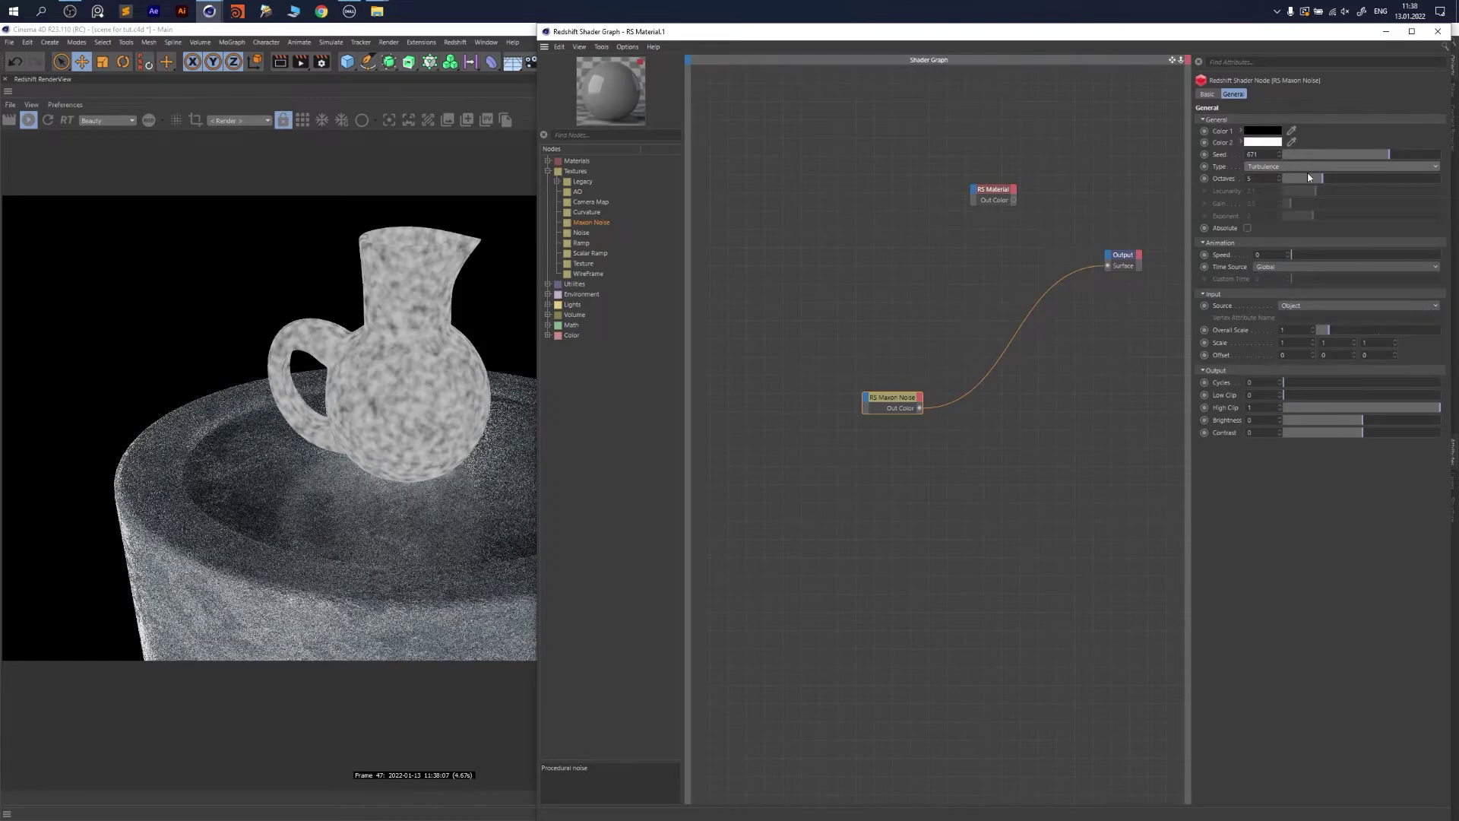
pyautogui.moveTo(1328, 179); pyautogui.dragTo(1314, 178)
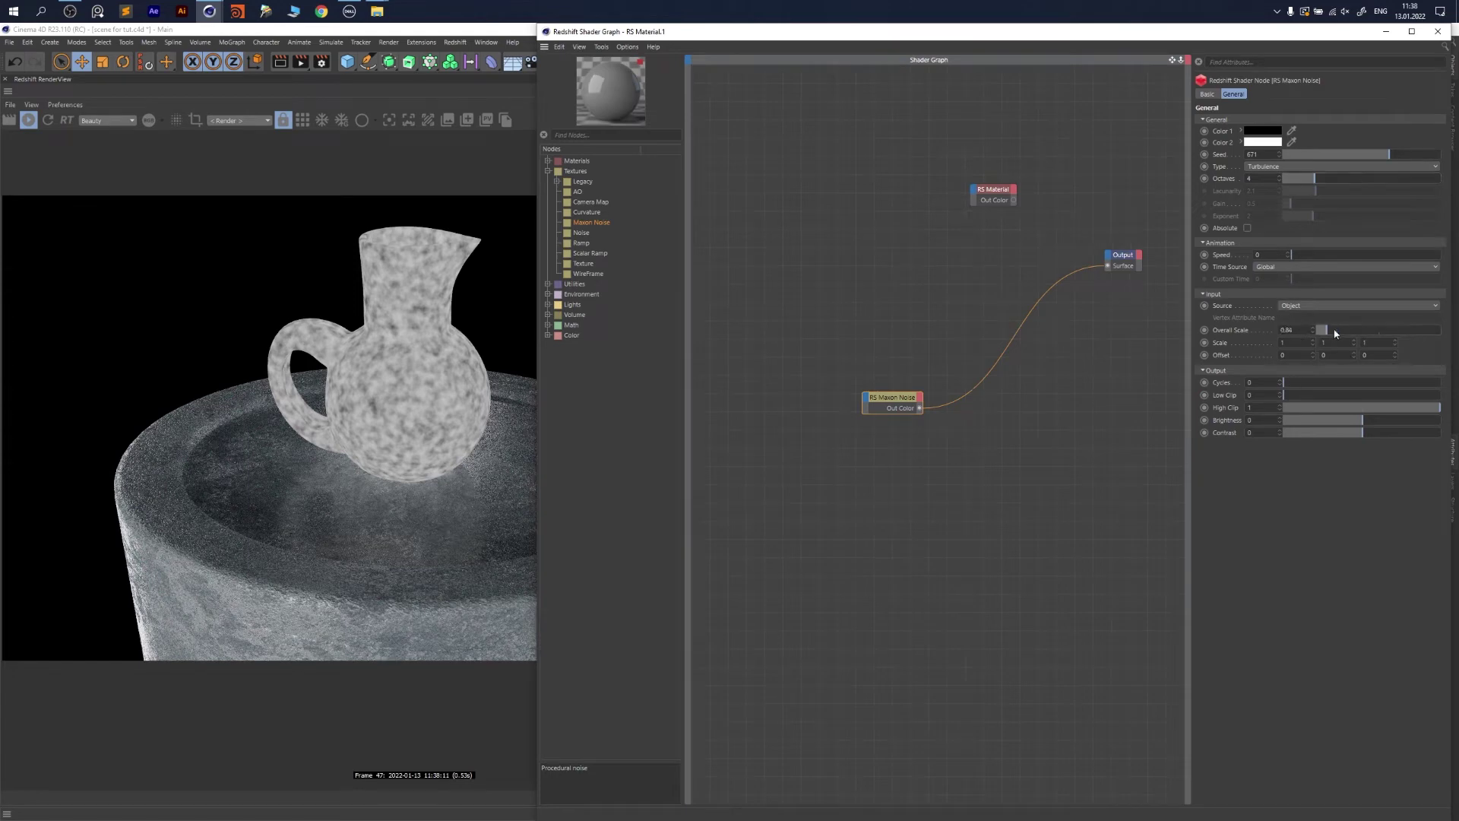
pyautogui.moveTo(1328, 330); pyautogui.dragTo(1439, 329)
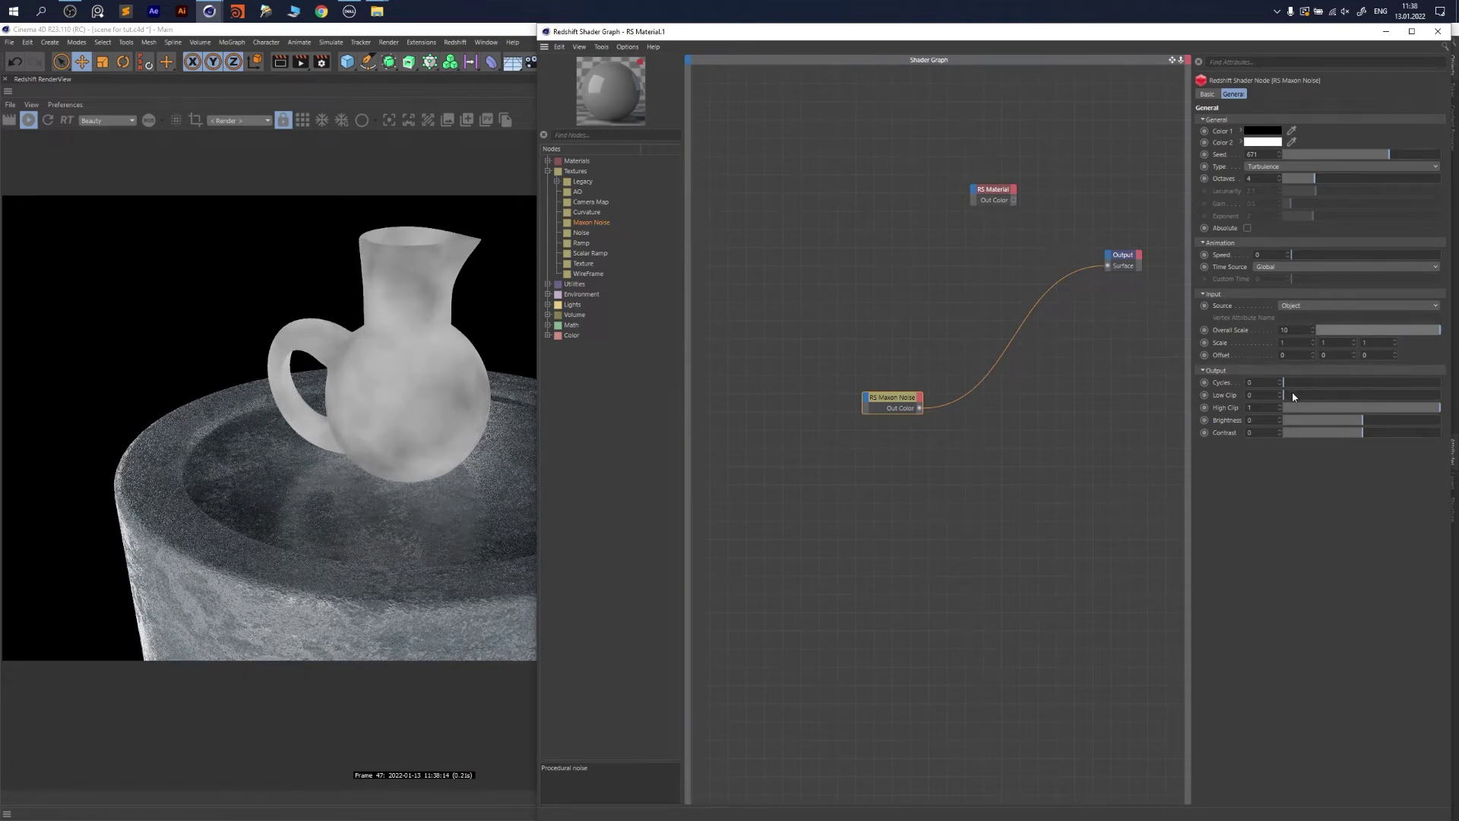
# Raise the noise Low Clip to 0.258 and increase Cycles for sharp patches
pyautogui.moveTo(1292, 395); pyautogui.dragTo(1323, 396)
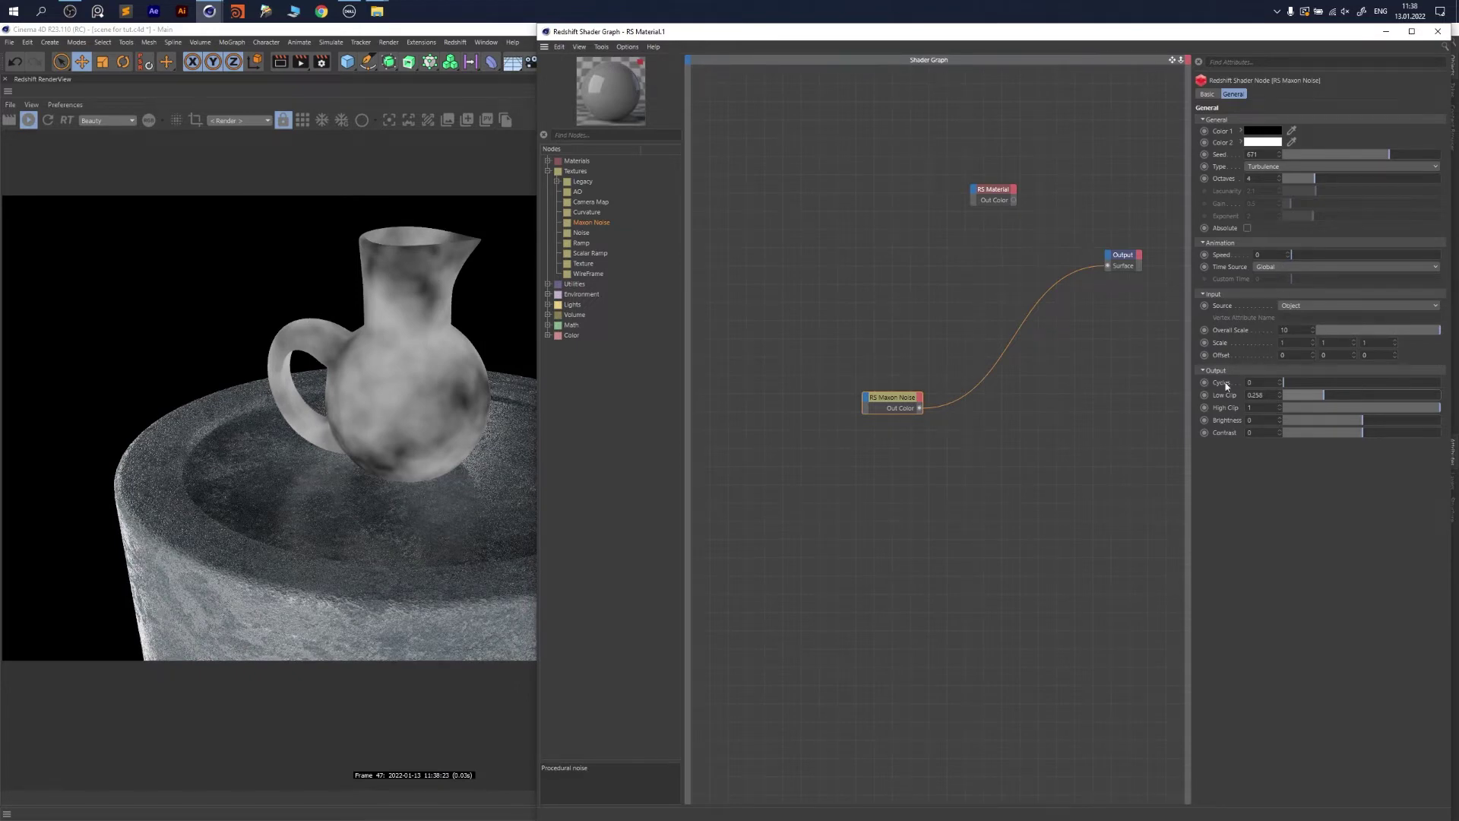
pyautogui.moveTo(1294, 386); pyautogui.dragTo(1425, 384)
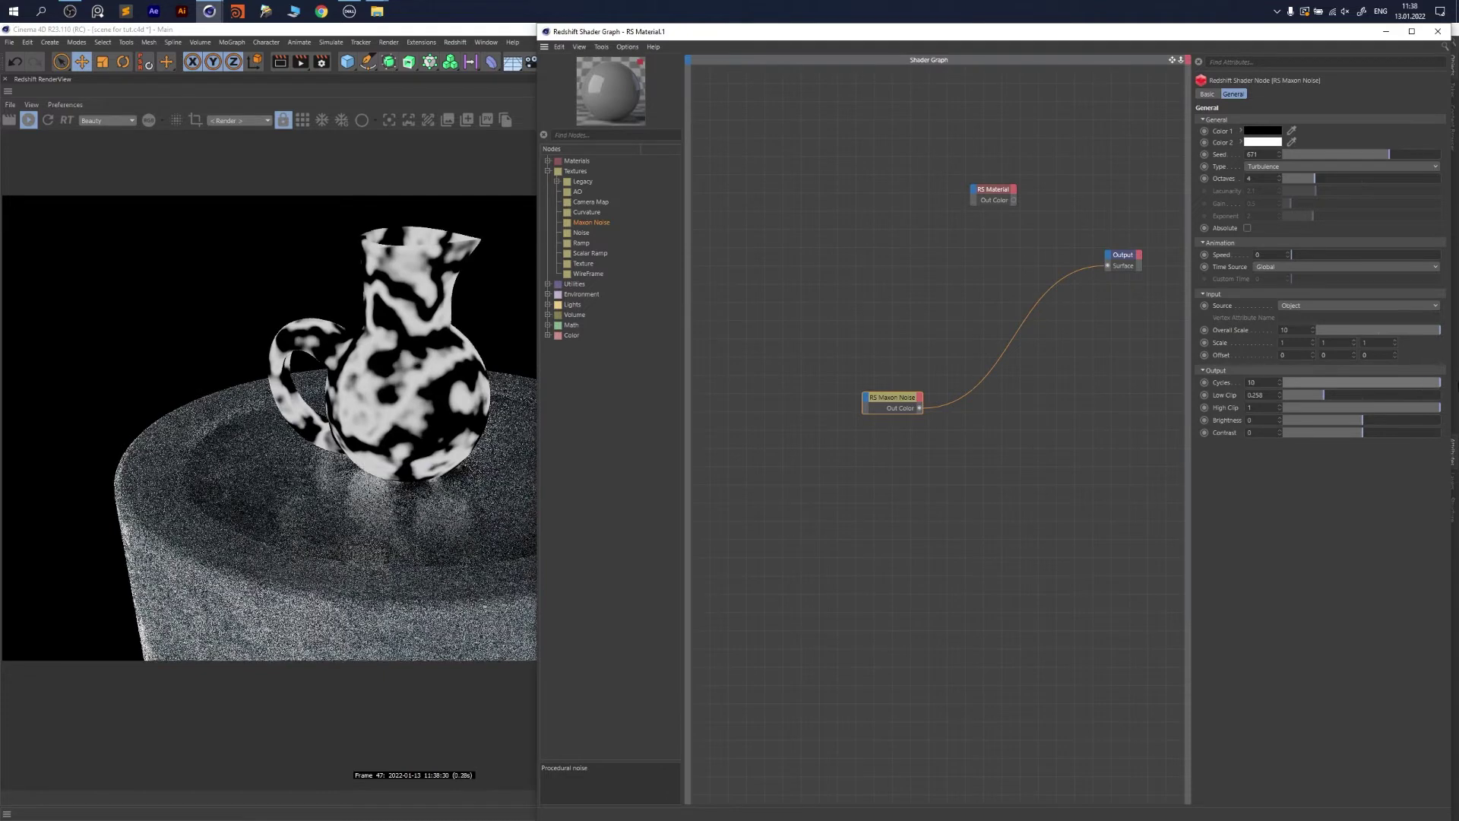
pyautogui.click(1262, 383)
pyautogui.write('10')
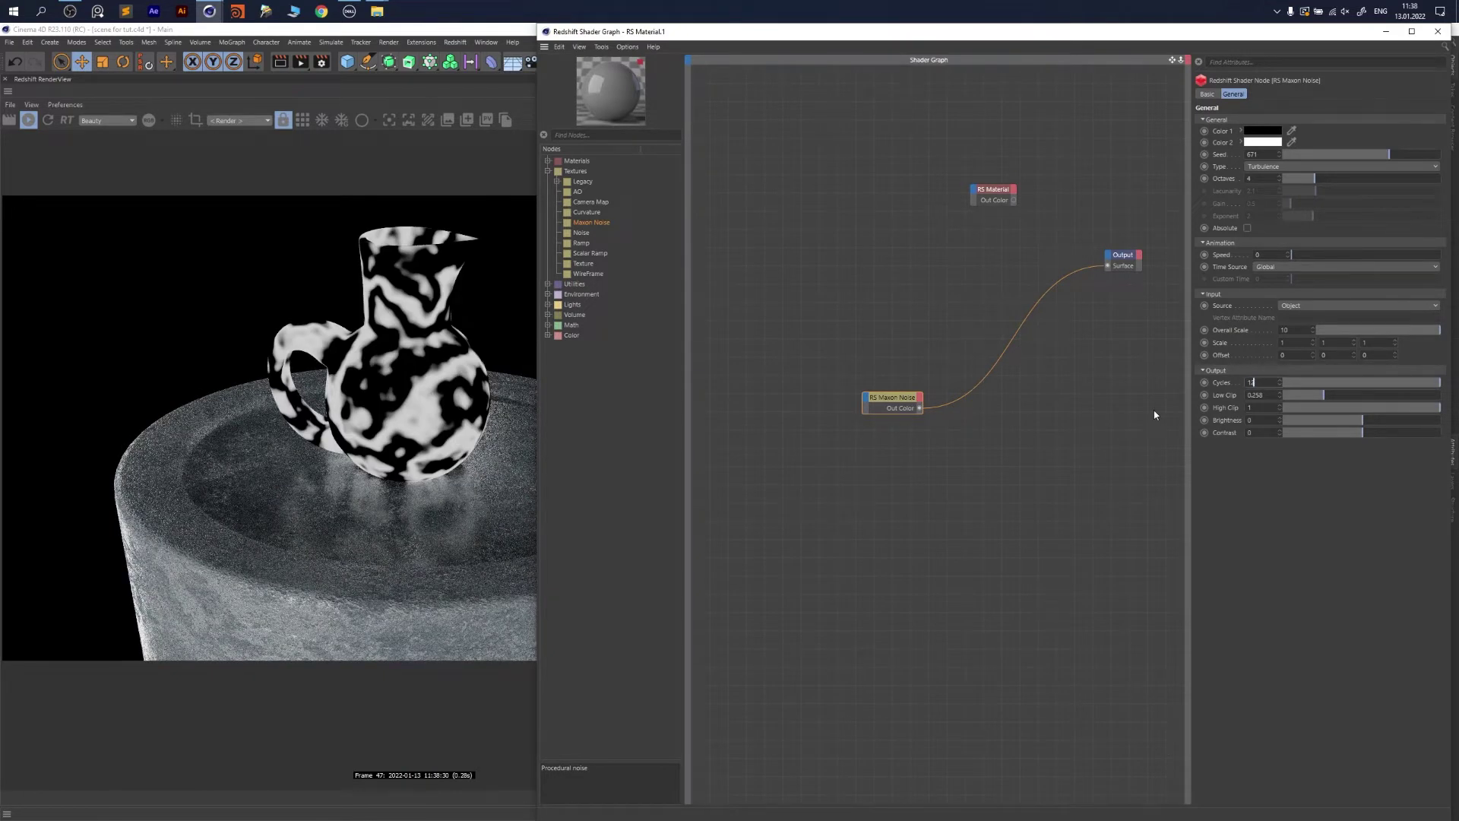
pyautogui.press('Return')
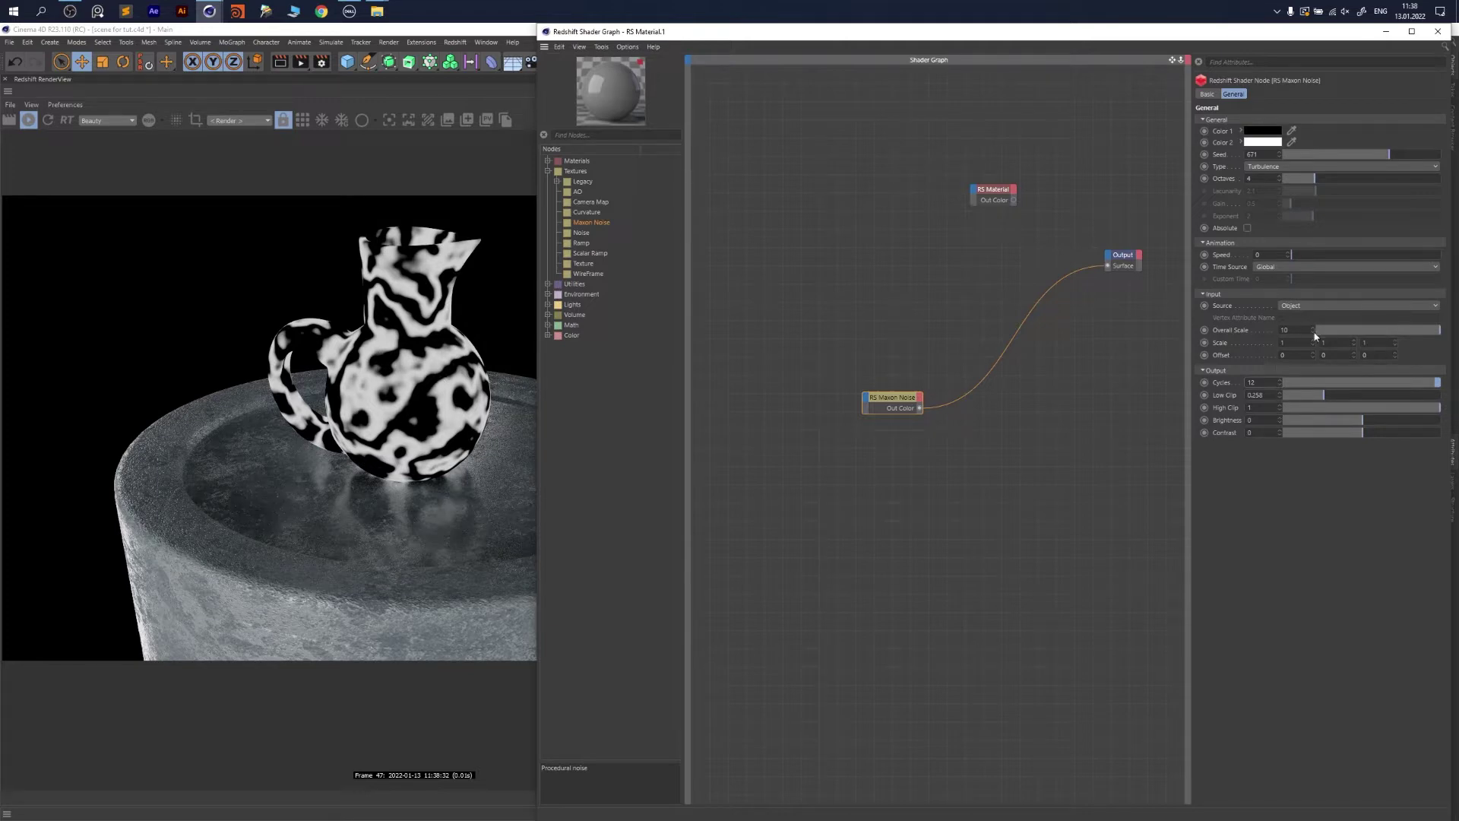
# Set the noise Overall Scale to 12, Cycles to 15 and Low Clip to 0.319
pyautogui.click(1302, 330)
pyautogui.write('12')
pyautogui.press('Return')
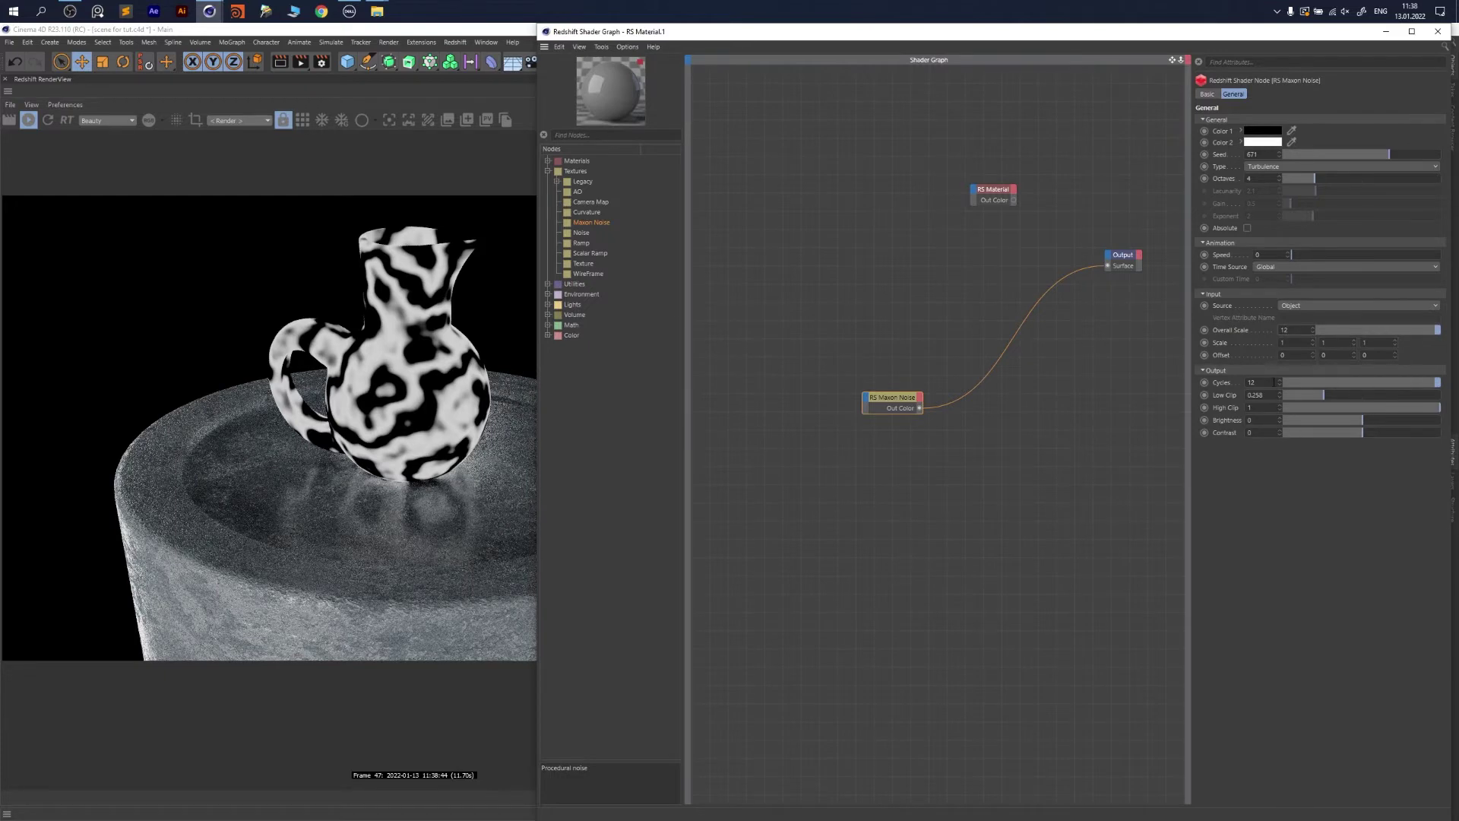
pyautogui.moveTo(1320, 398)
pyautogui.mouseDown()
pyautogui.moveTo(1293, 395)
pyautogui.moveTo(1407, 400)
pyautogui.moveTo(1345, 399)
pyautogui.mouseUp()
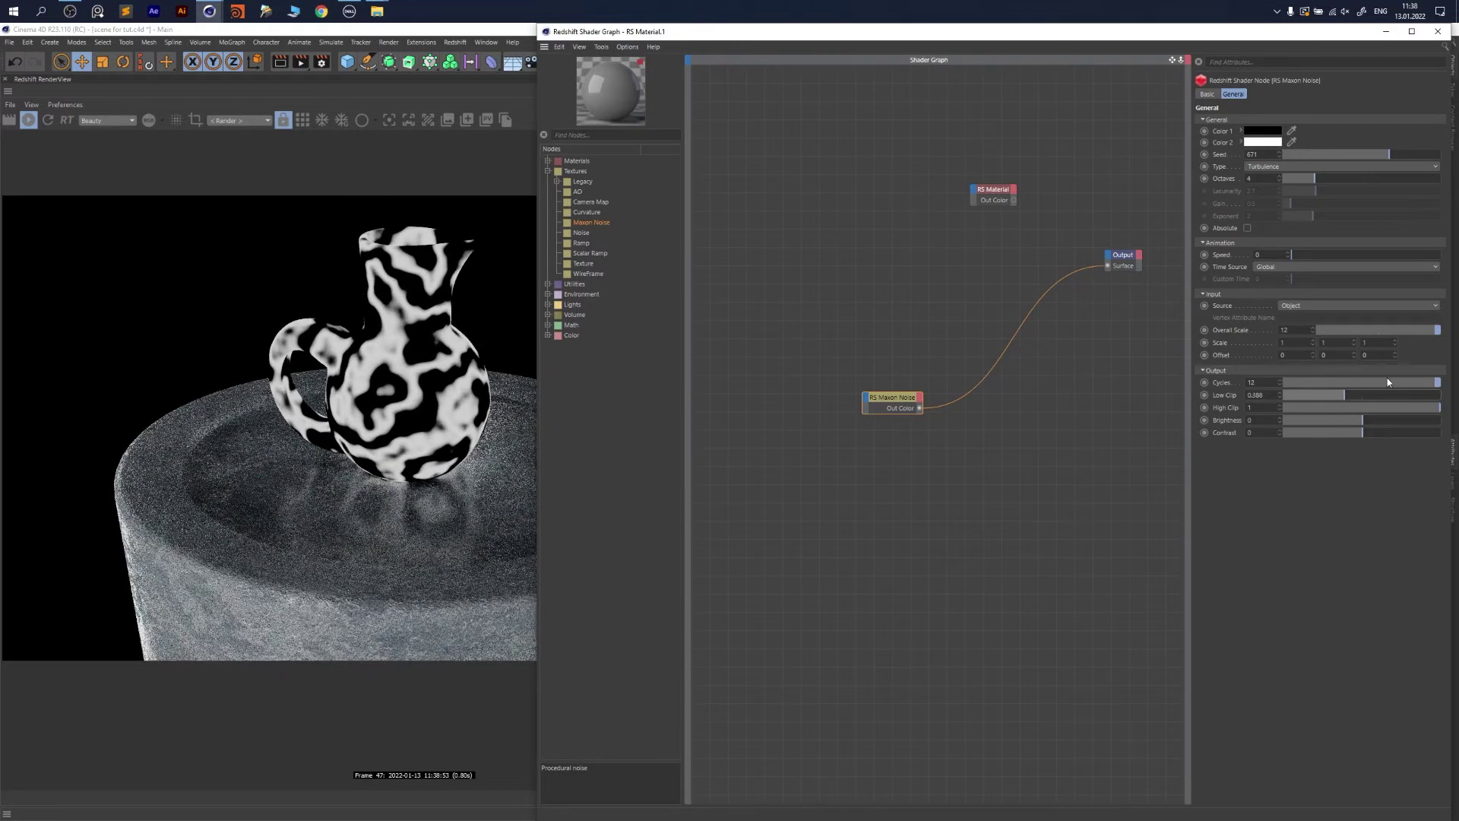
pyautogui.click(1274, 384)
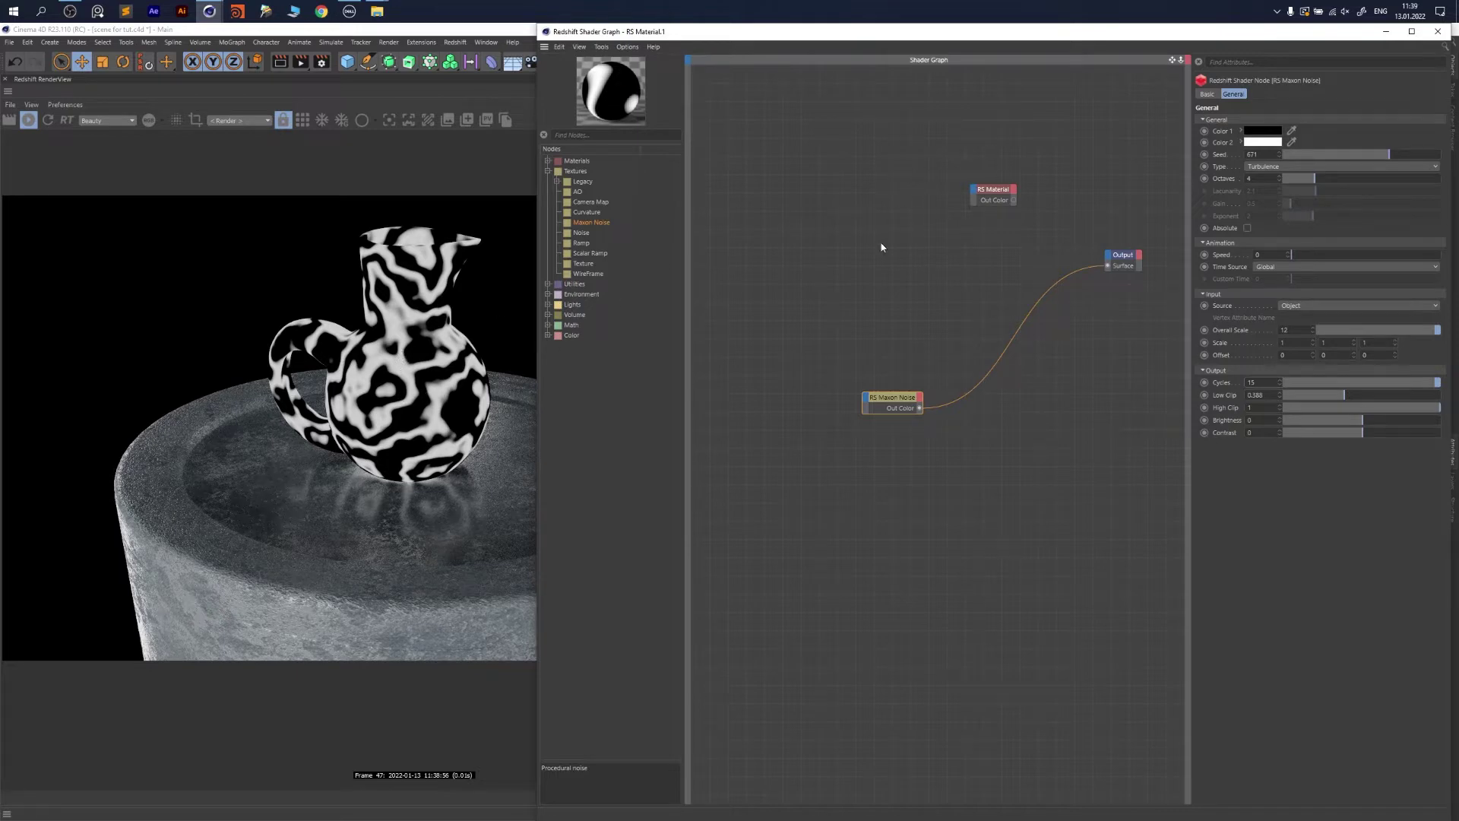
pyautogui.moveTo(874, 393); pyautogui.dragTo(840, 393)
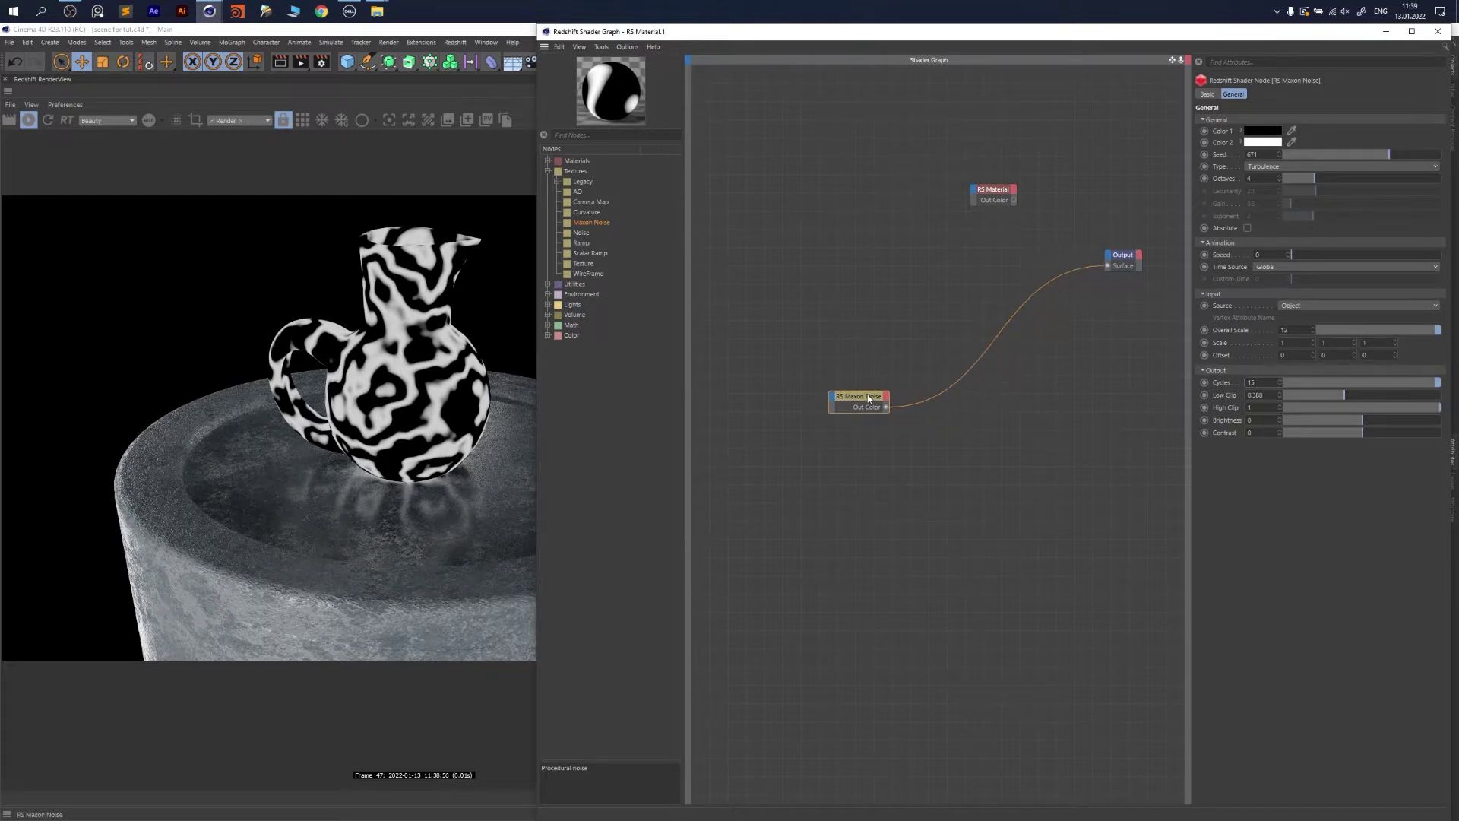
pyautogui.moveTo(1343, 395); pyautogui.dragTo(1334, 395)
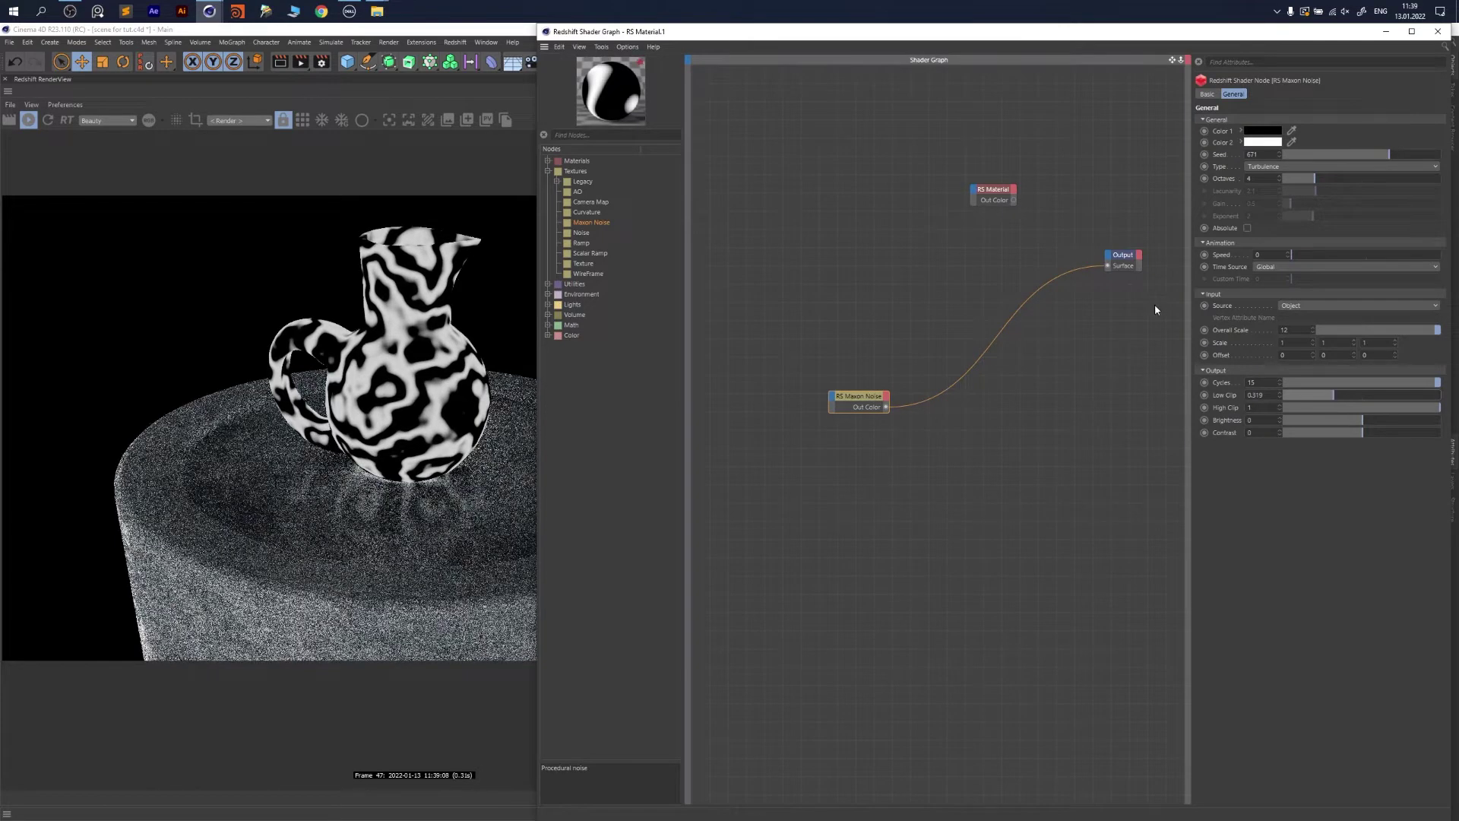
# Set the Maxon Noise animation Speed to 0.5
pyautogui.click(1259, 255)
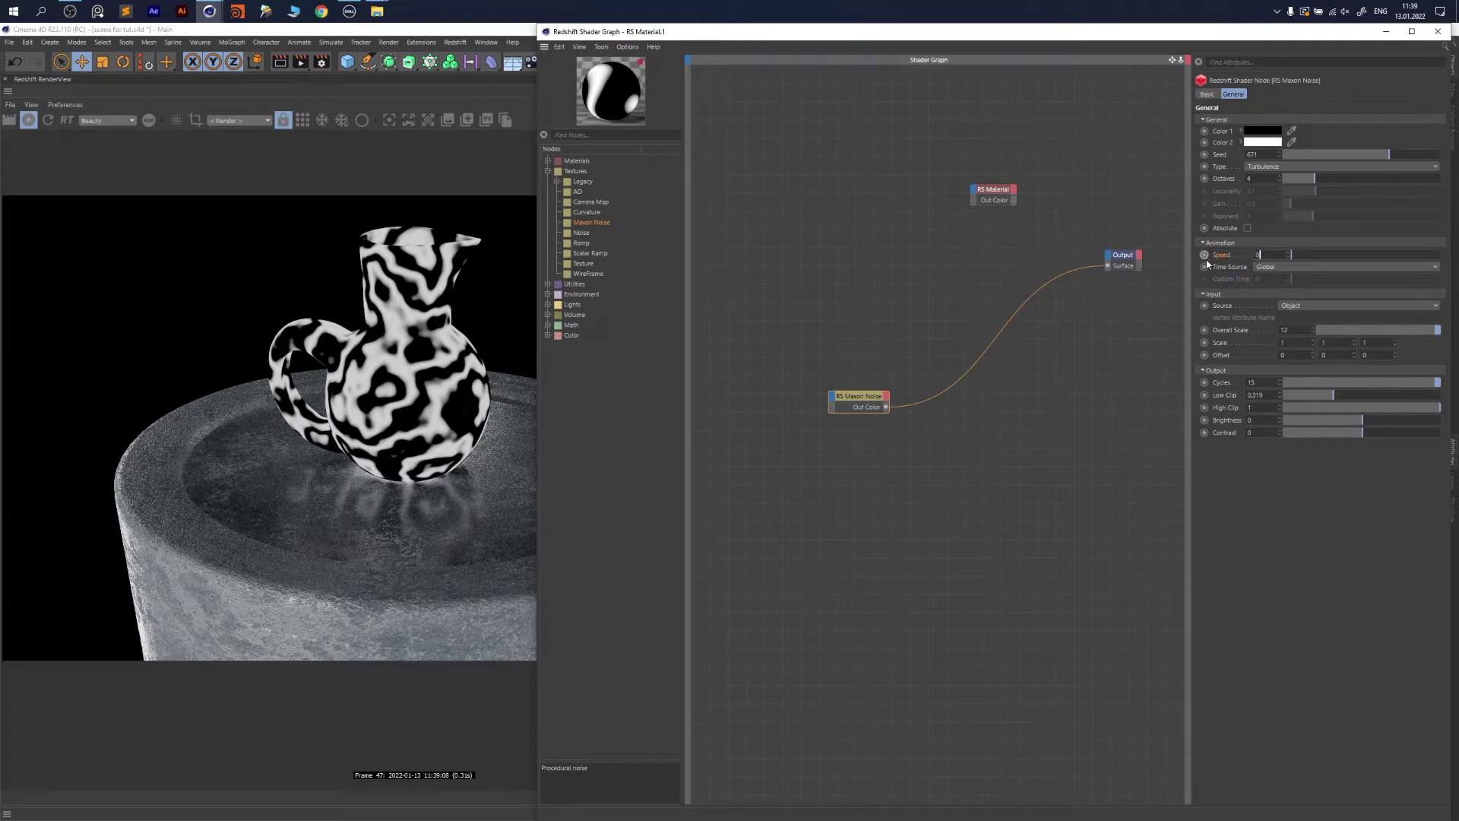
pyautogui.write('0.5')
pyautogui.press('Return')
# Play the timeline to preview the noise moving across the jug, then restore the Shader Graph
pyautogui.moveTo(1047, 31); pyautogui.dragTo(997, 731)
pyautogui.click(1027, 560)
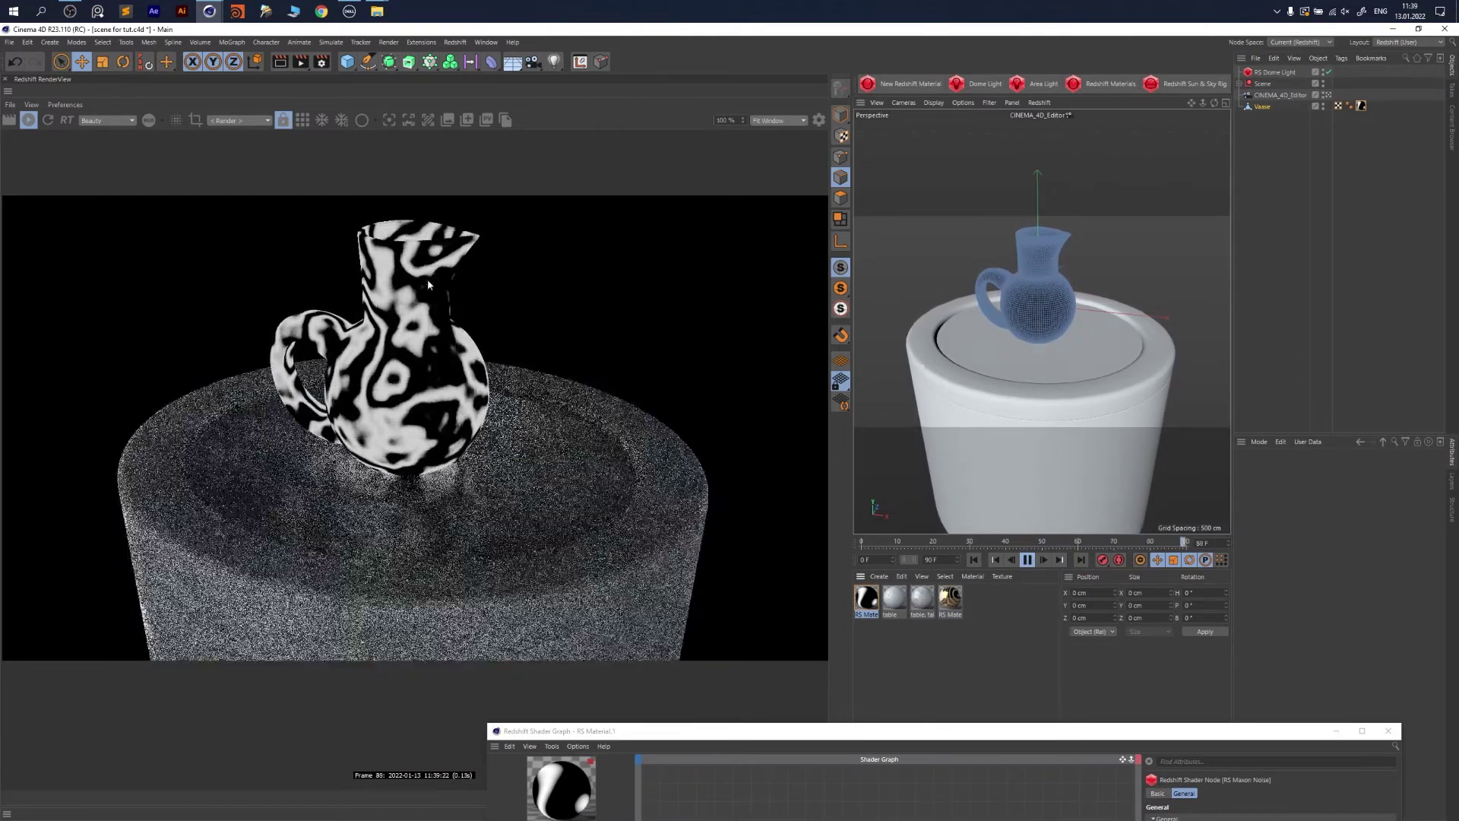
pyautogui.press('F8')
pyautogui.moveTo(1034, 731); pyautogui.dragTo(1078, 37)
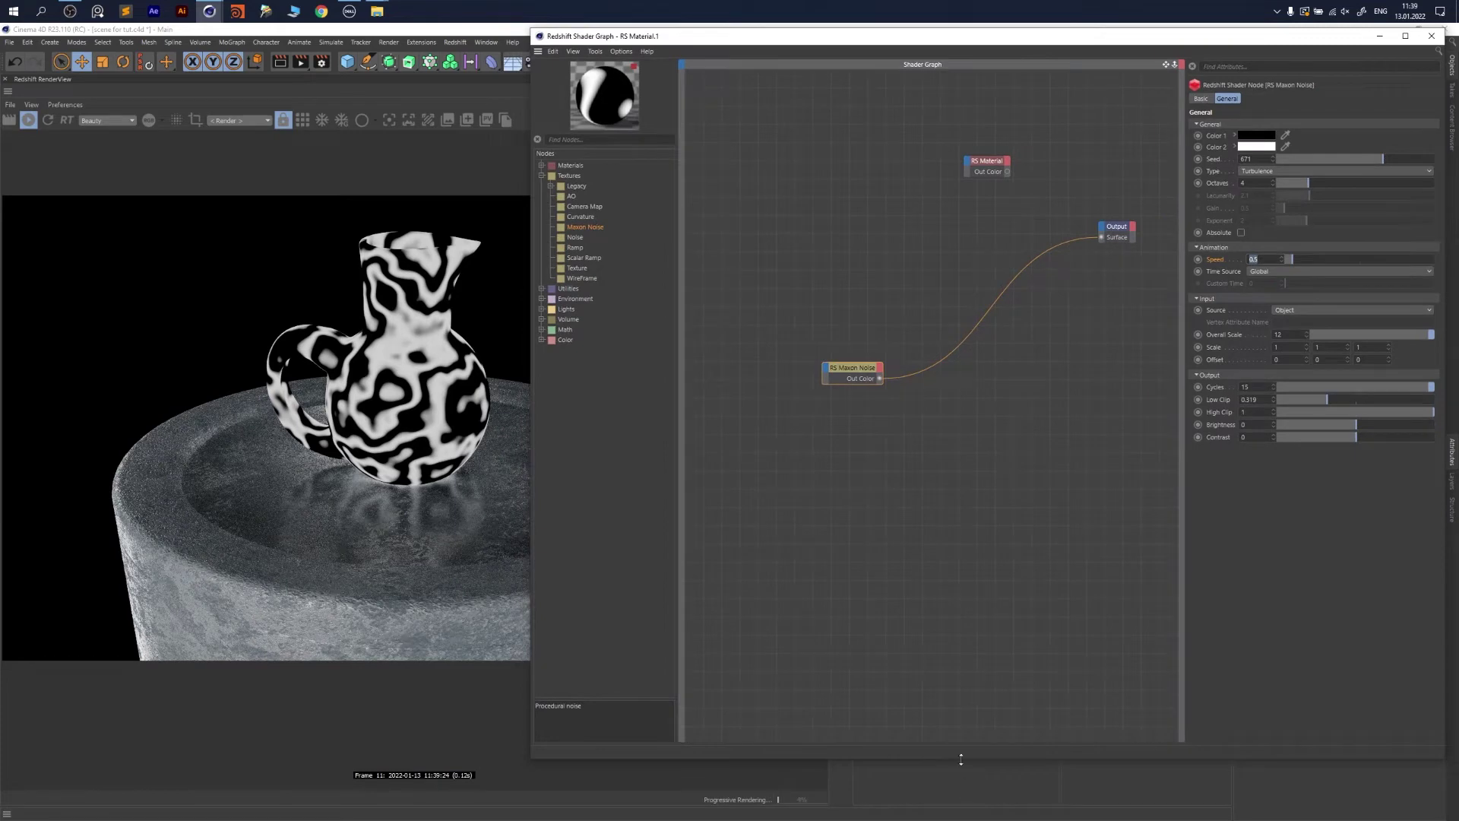
pyautogui.moveTo(961, 759); pyautogui.dragTo(961, 796)
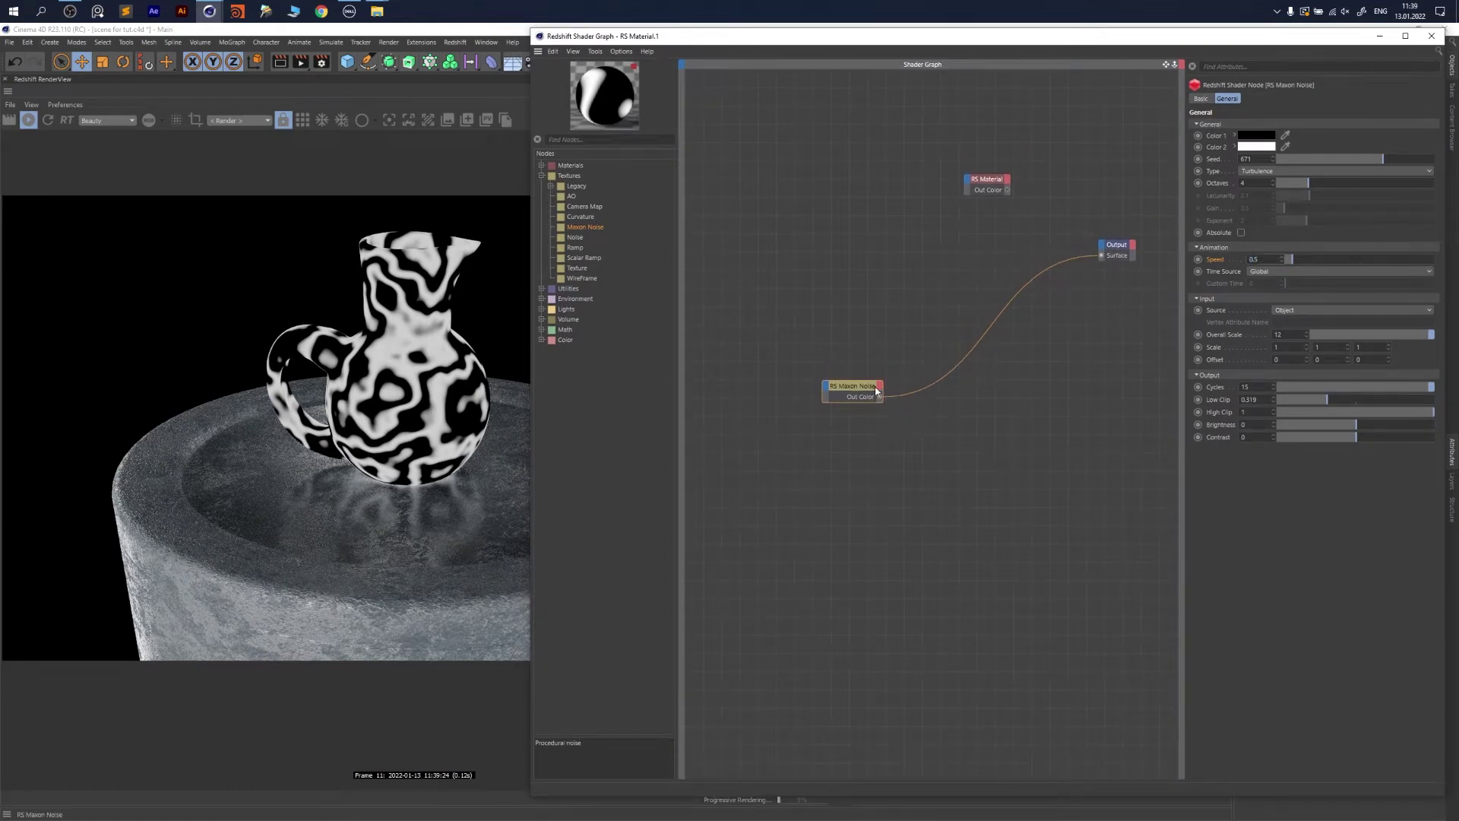
pyautogui.moveTo(852, 386); pyautogui.dragTo(780, 338)
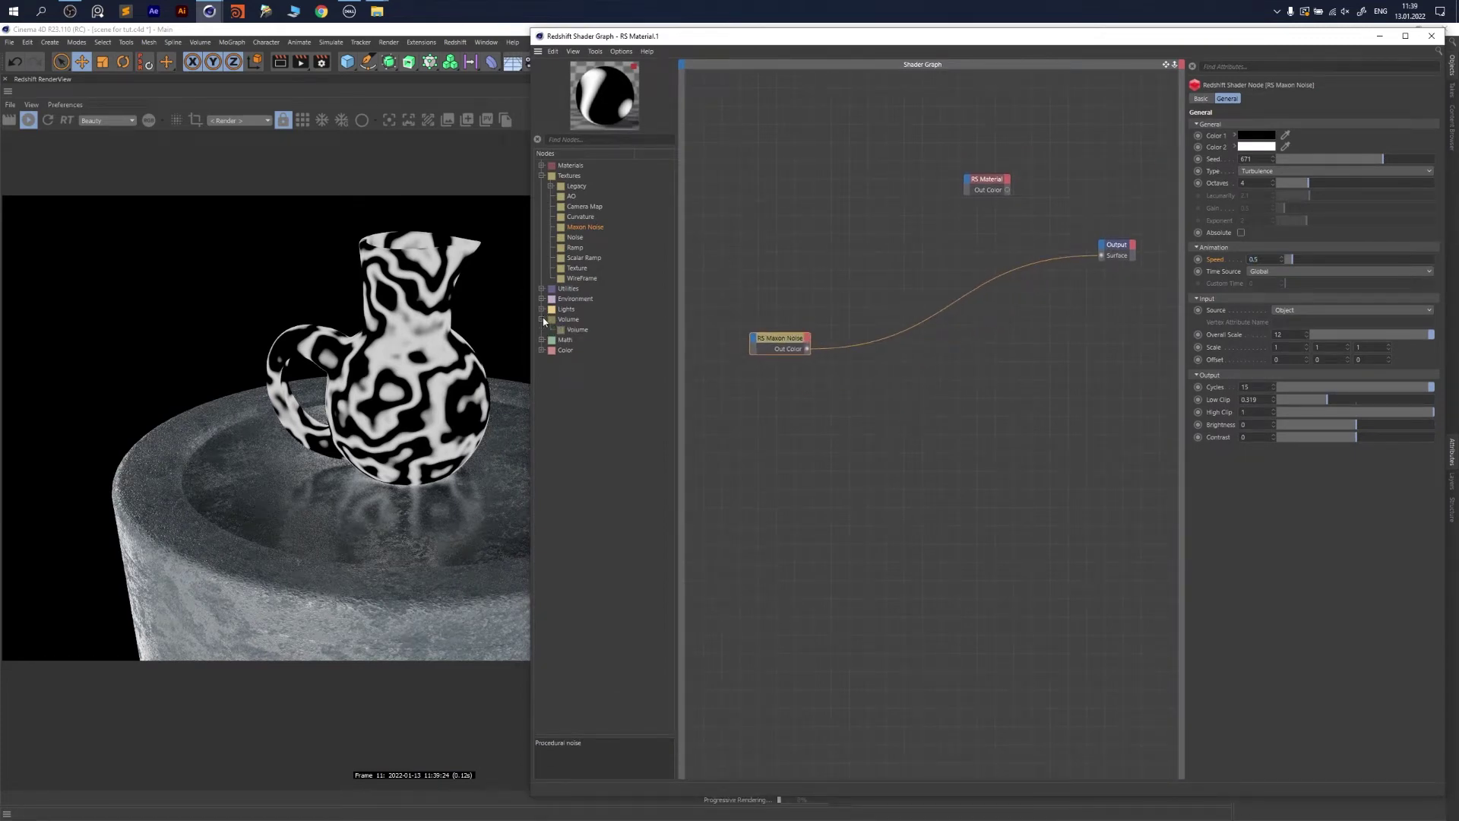
# Add a Math > Scalar Mod node and place it beside the Maxon Noise wire
pyautogui.click(551, 340)
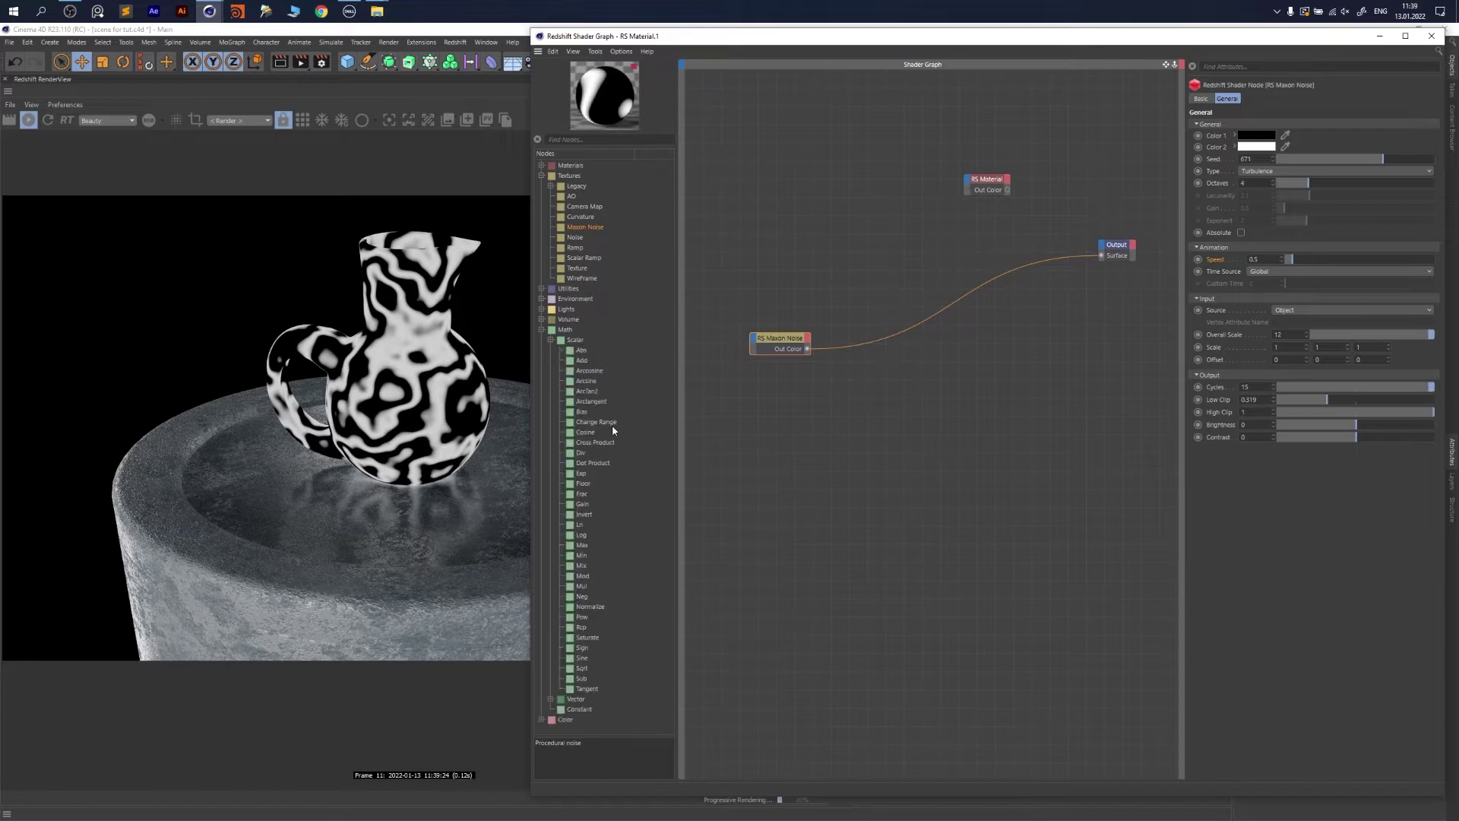
pyautogui.moveTo(583, 575); pyautogui.dragTo(902, 357)
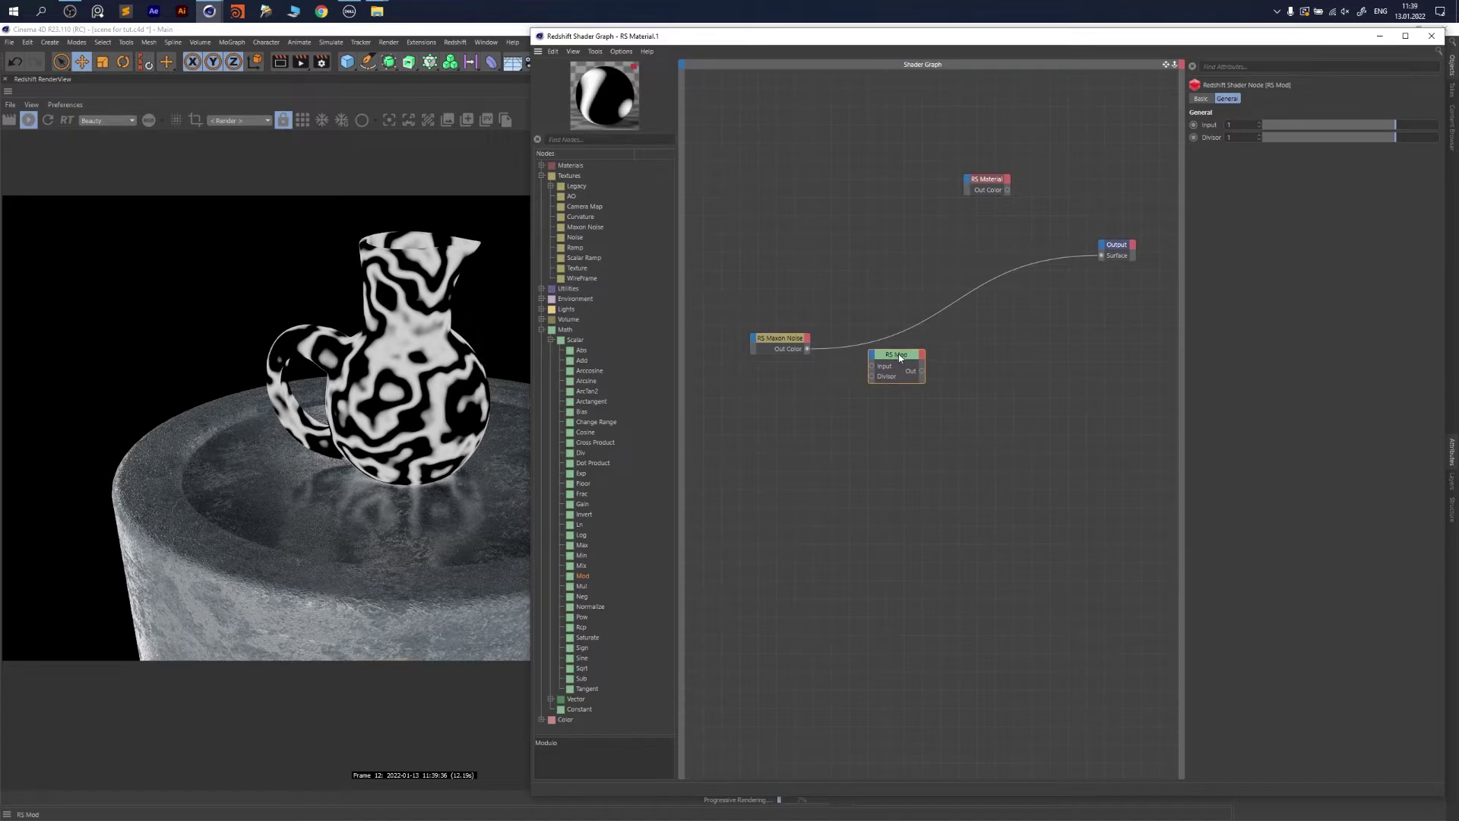
pyautogui.moveTo(896, 364); pyautogui.dragTo(905, 353)
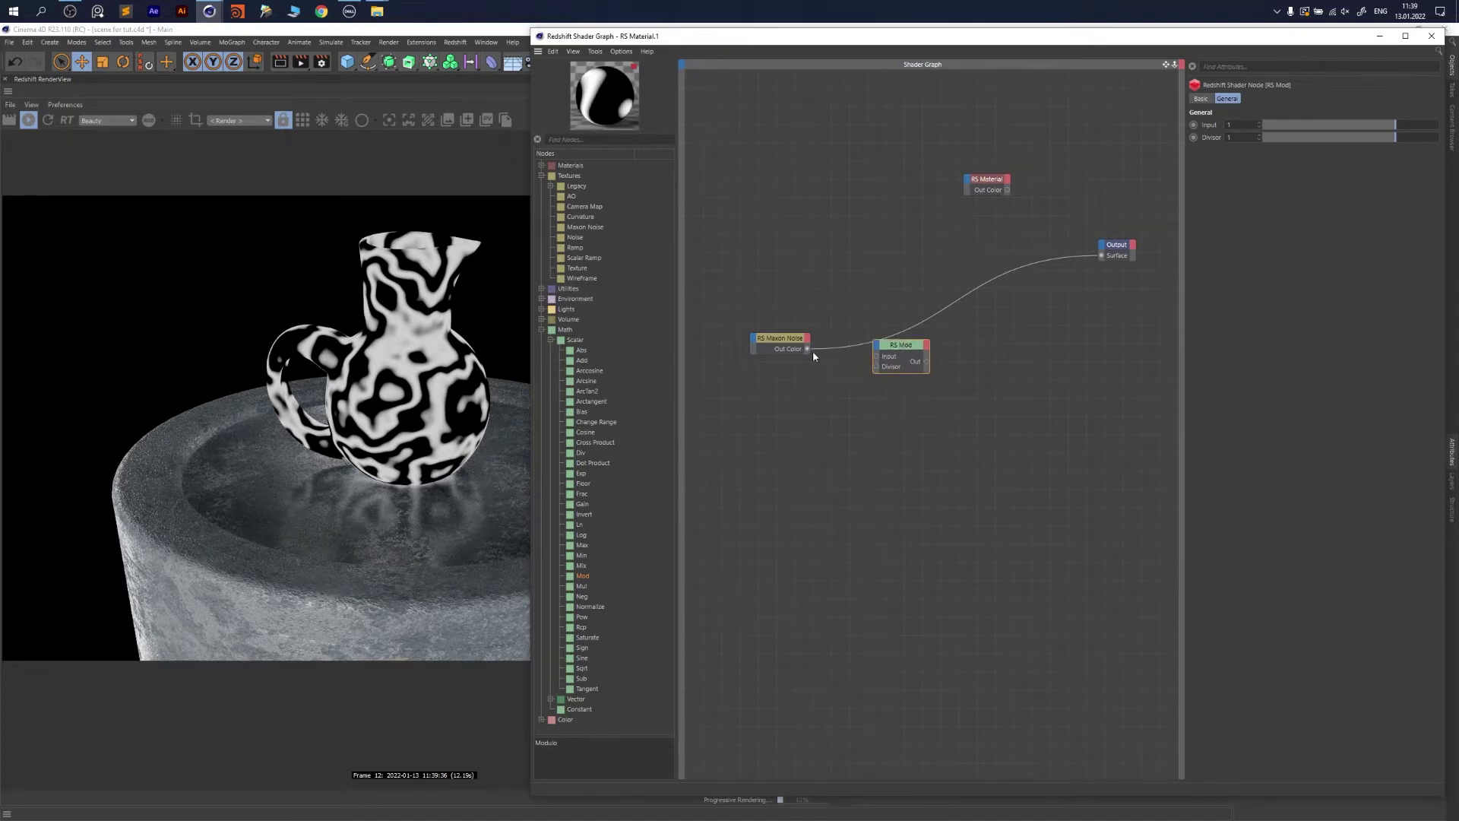
pyautogui.moveTo(872, 355); pyautogui.dragTo(869, 363)
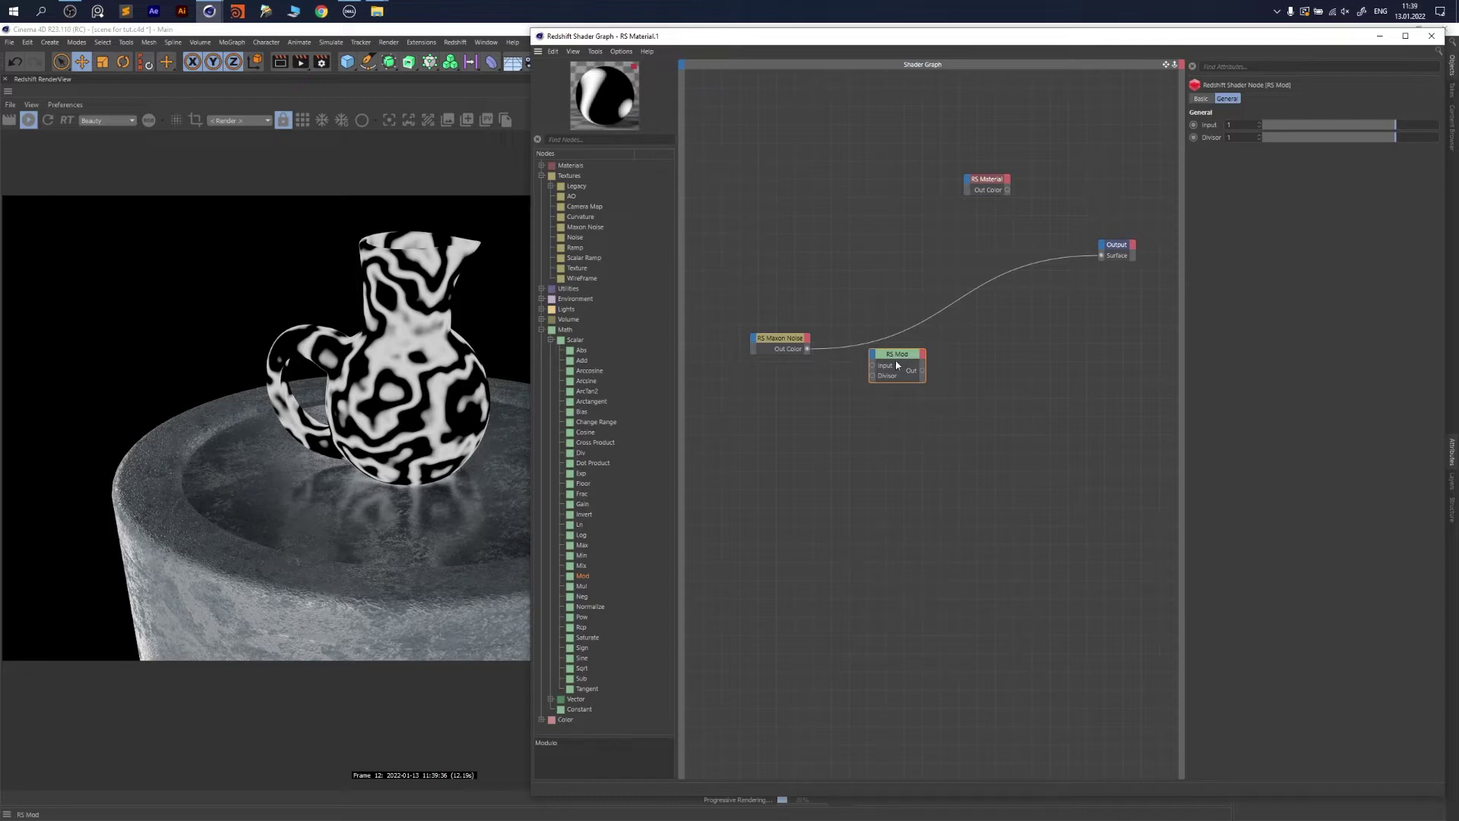
pyautogui.moveTo(925, 355); pyautogui.dragTo(917, 360)
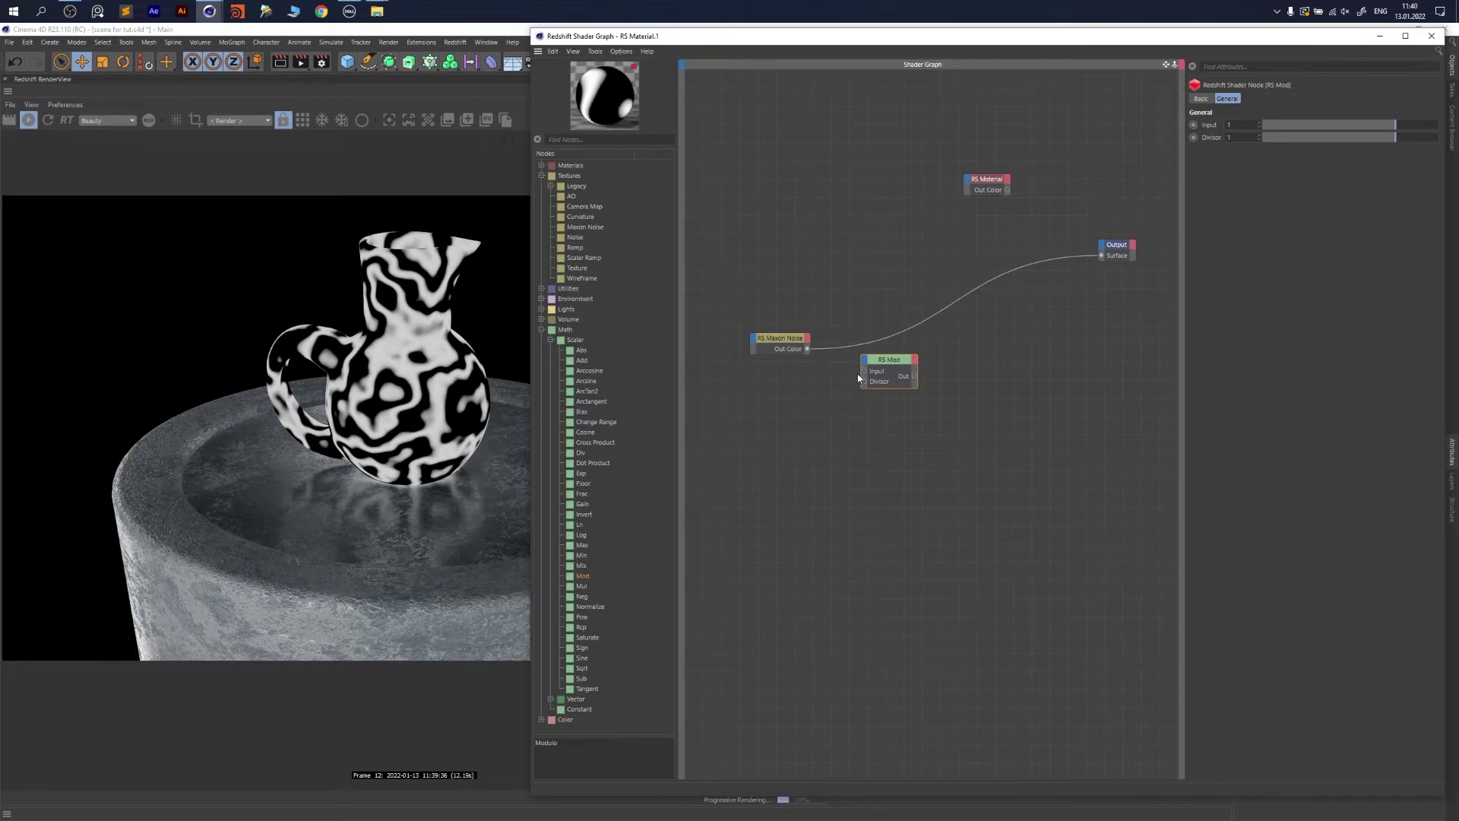
pyautogui.moveTo(890, 359); pyautogui.dragTo(893, 363)
# Wire Maxon Noise into the RS Mod Input and set the Mod Divisor to 2
pyautogui.moveTo(806, 349); pyautogui.dragTo(1102, 257)
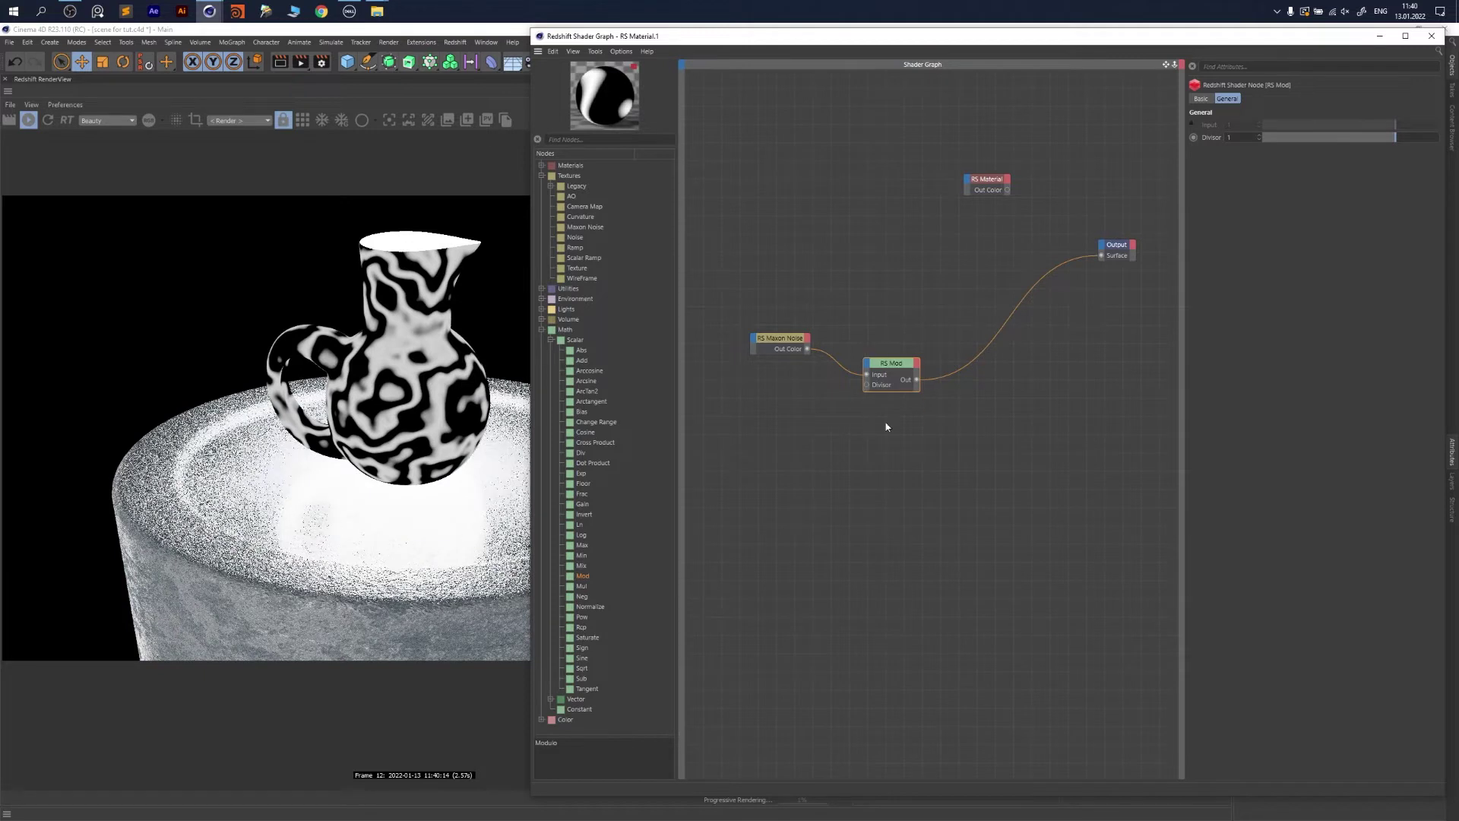
pyautogui.moveTo(905, 361); pyautogui.dragTo(894, 340)
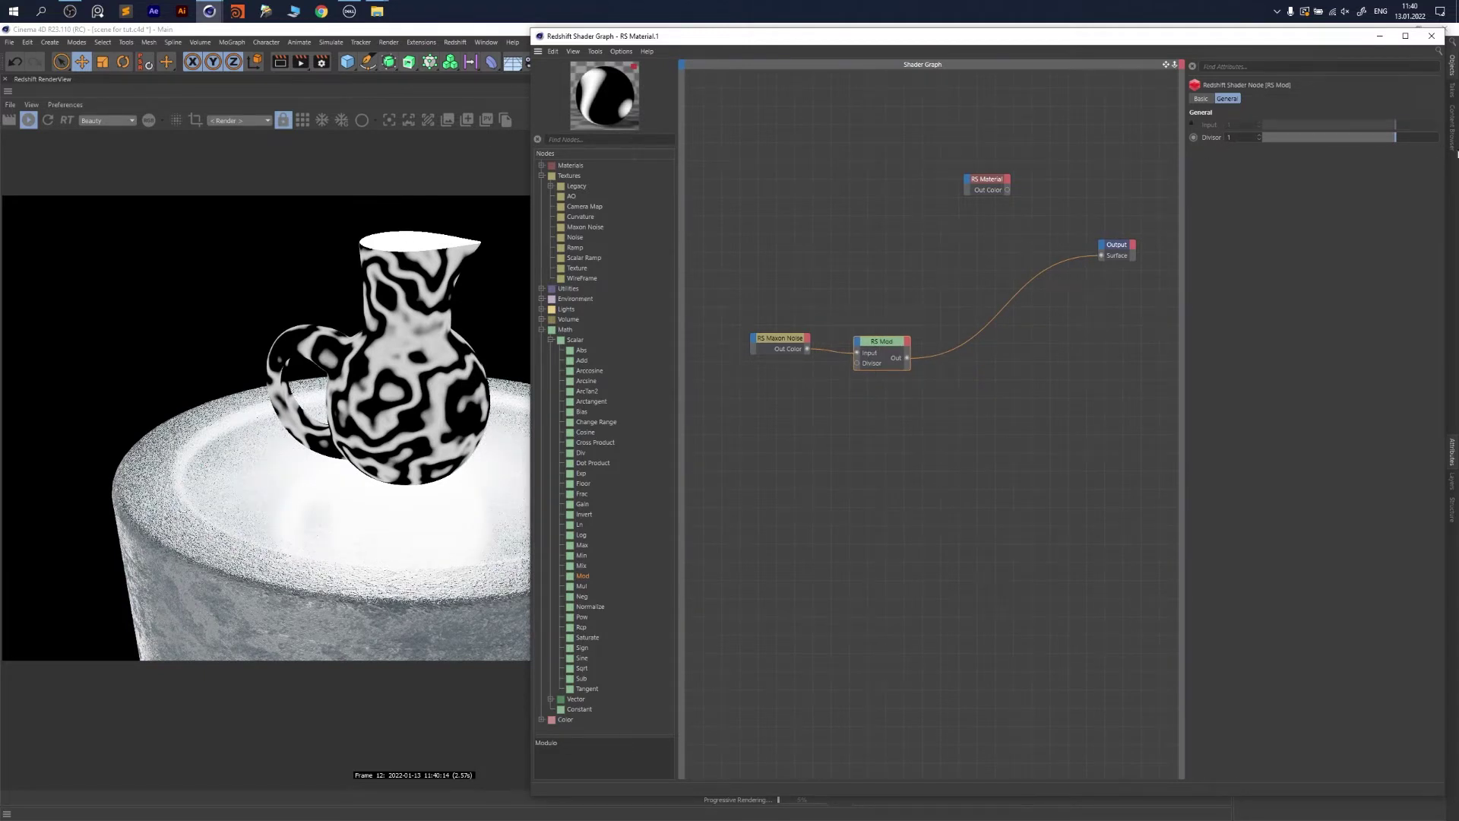
pyautogui.moveTo(1396, 142); pyautogui.dragTo(1432, 141)
pyautogui.moveTo(806, 326); pyautogui.dragTo(787, 398)
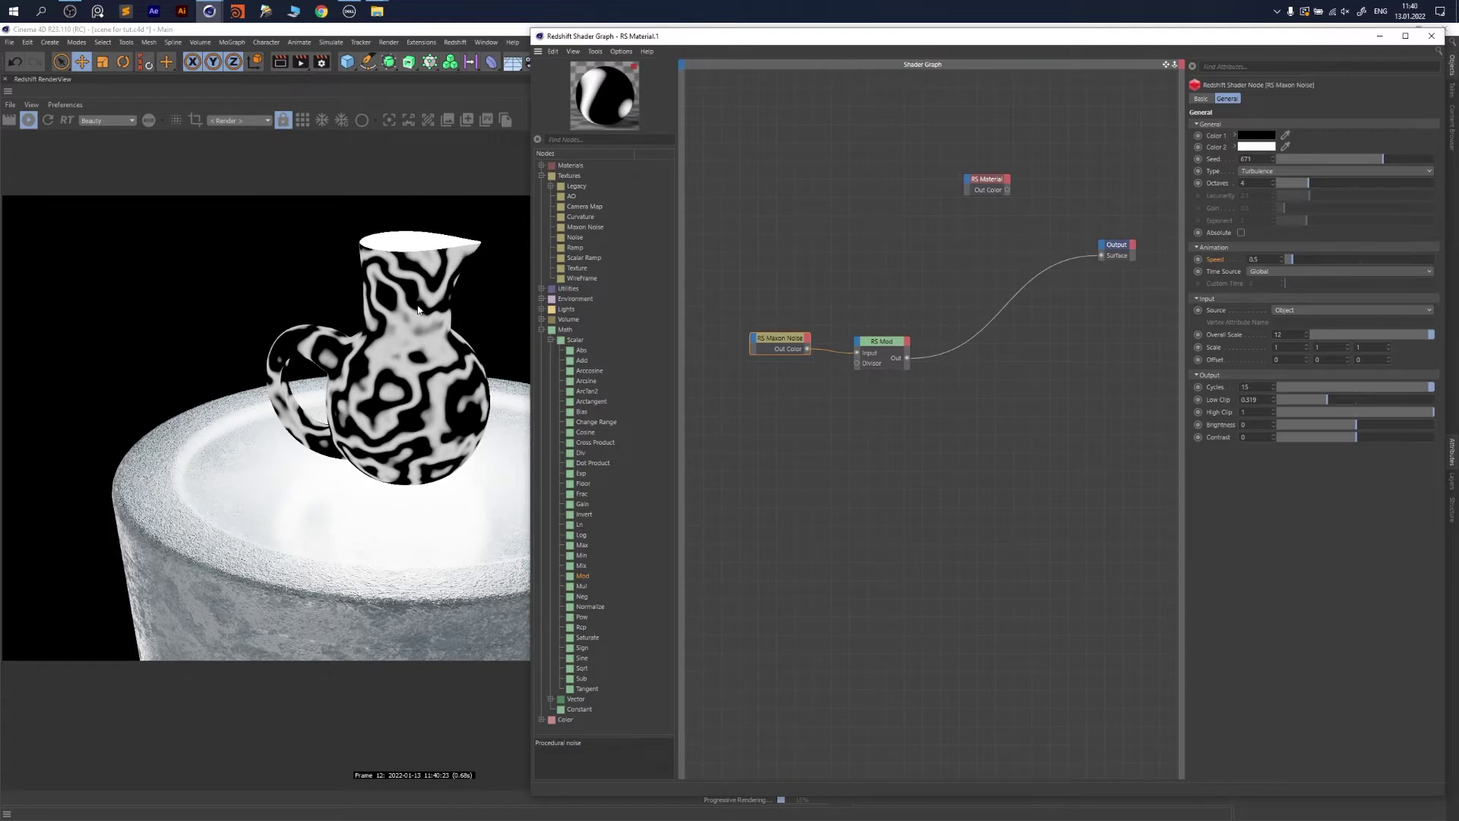
# Drag the RS Mod node's Divisor slider down to 0.252
pyautogui.click(878, 364)
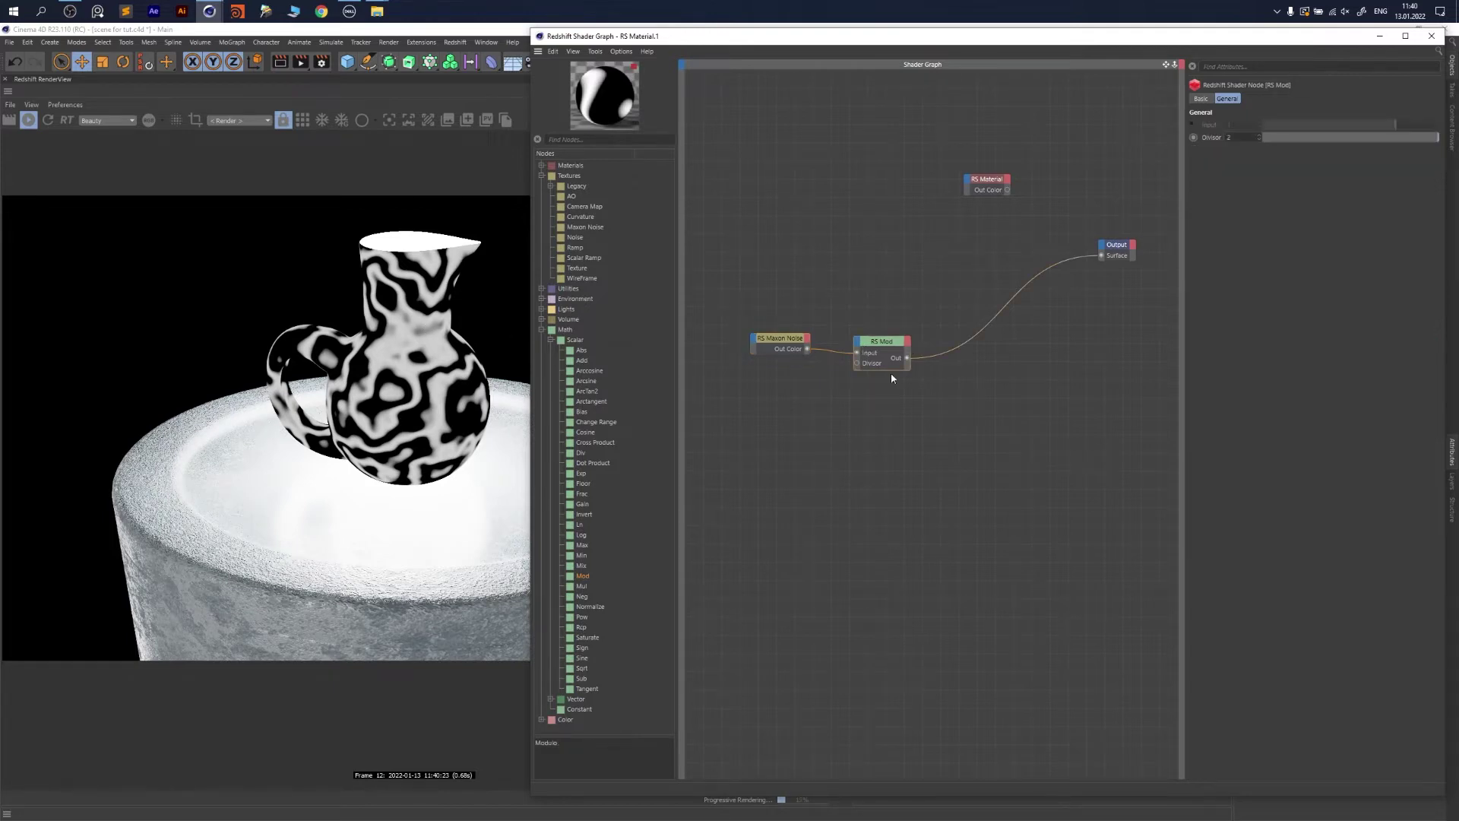
pyautogui.click(1367, 143)
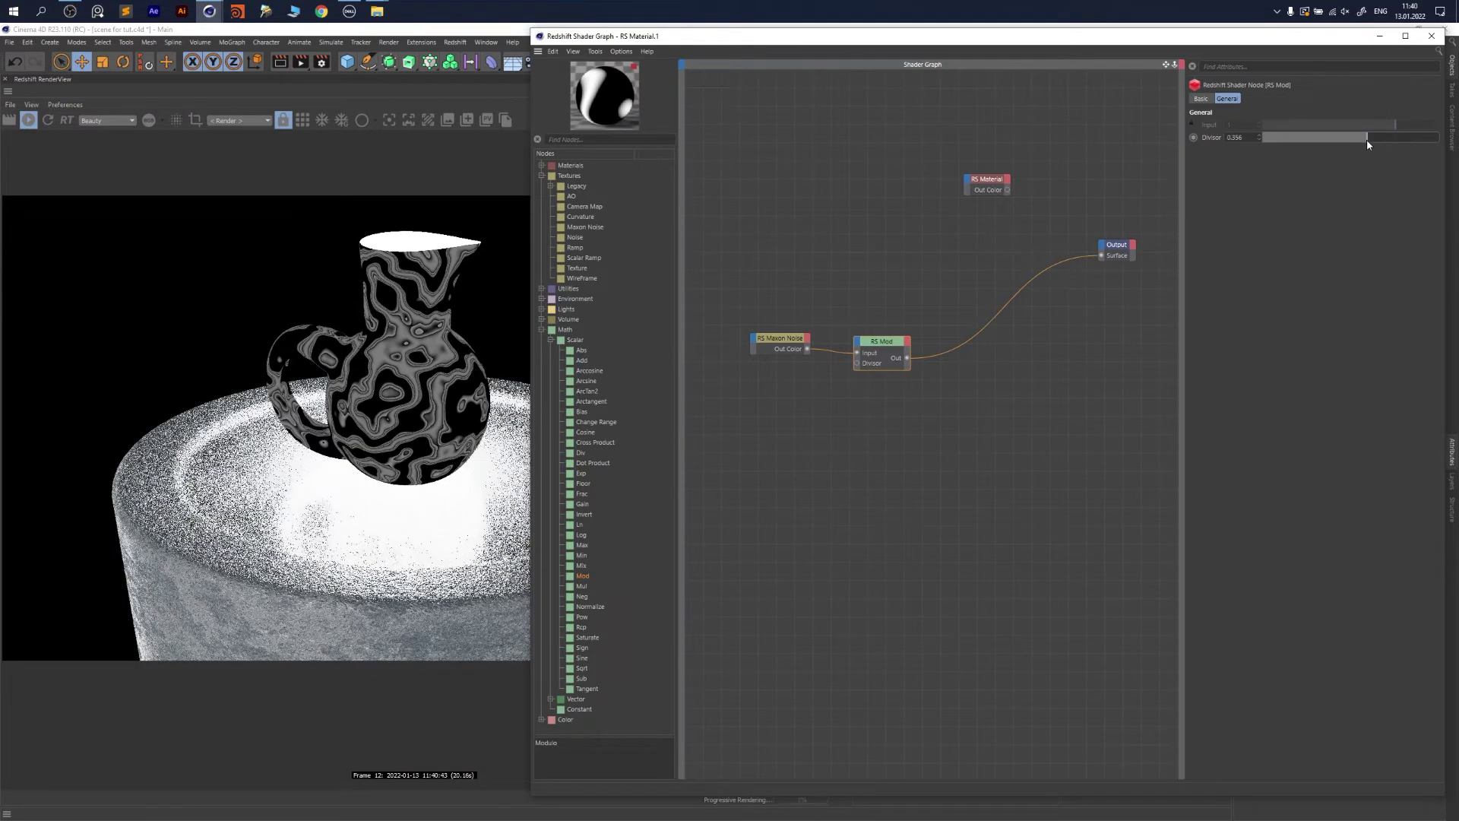
pyautogui.moveTo(1366, 142); pyautogui.dragTo(1370, 143)
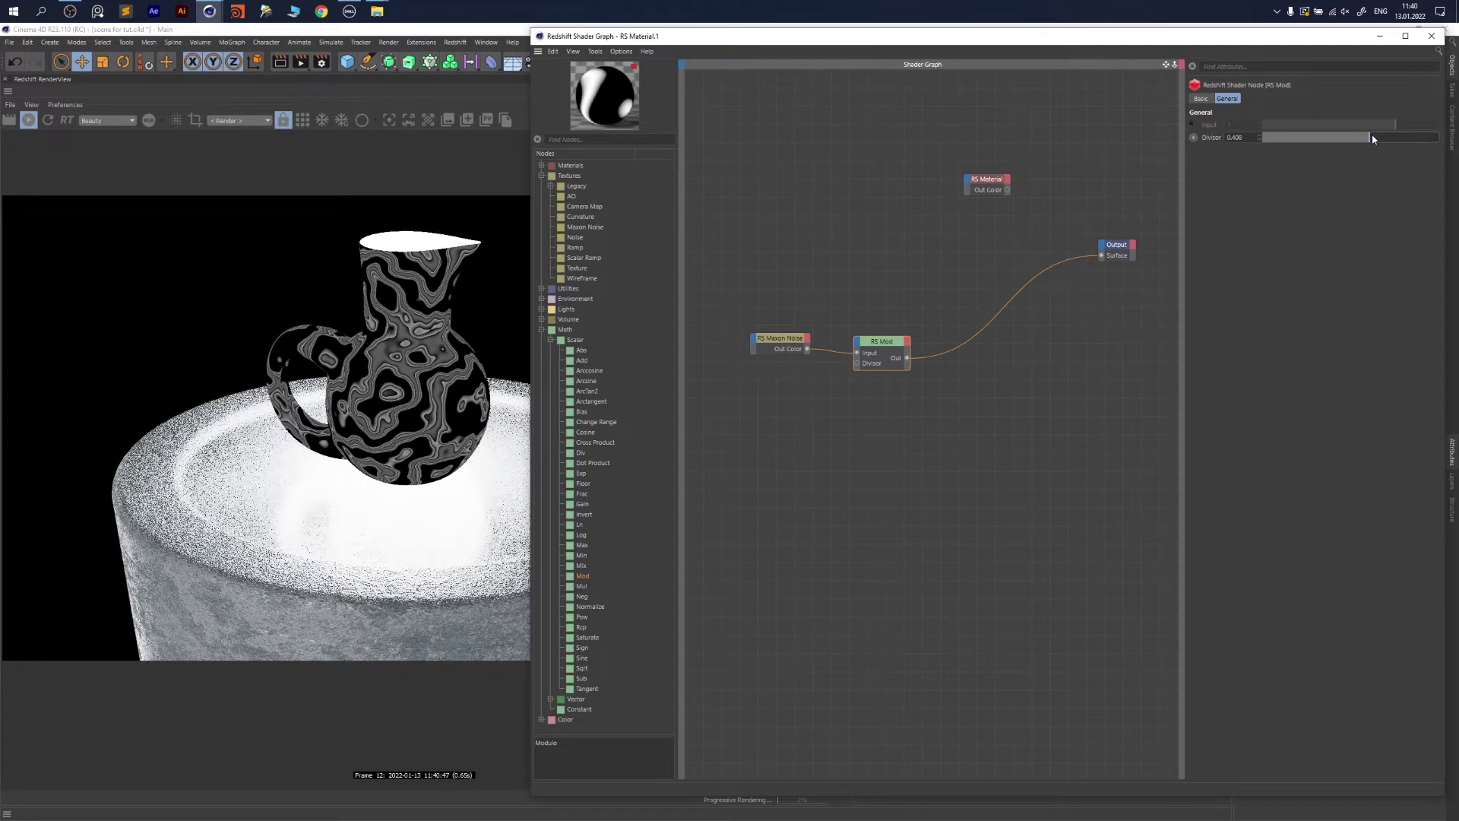
pyautogui.moveTo(1366, 142)
pyautogui.mouseDown()
pyautogui.moveTo(1412, 137)
pyautogui.moveTo(1369, 137)
pyautogui.mouseUp()
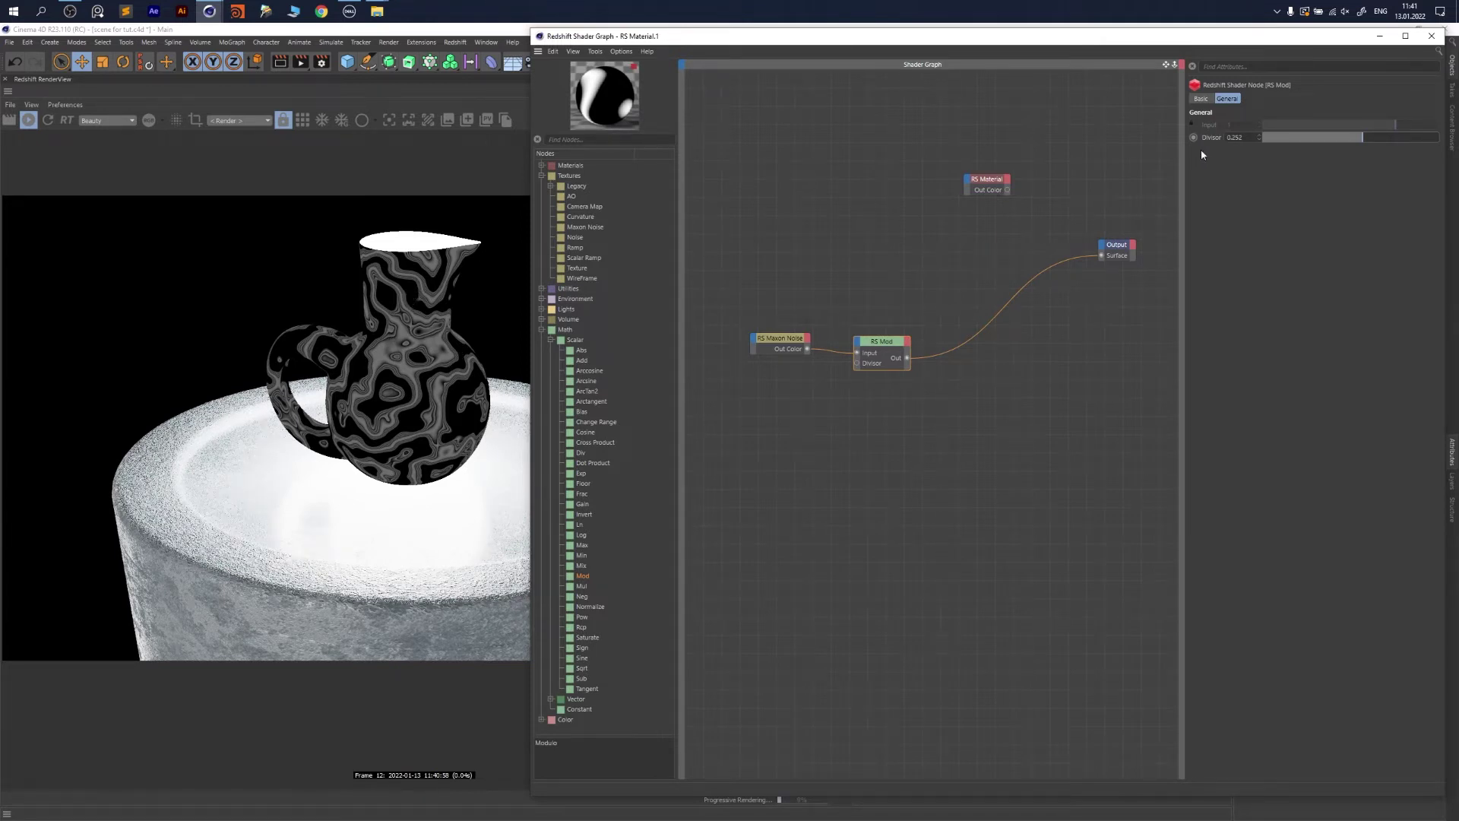
pyautogui.click(1234, 136)
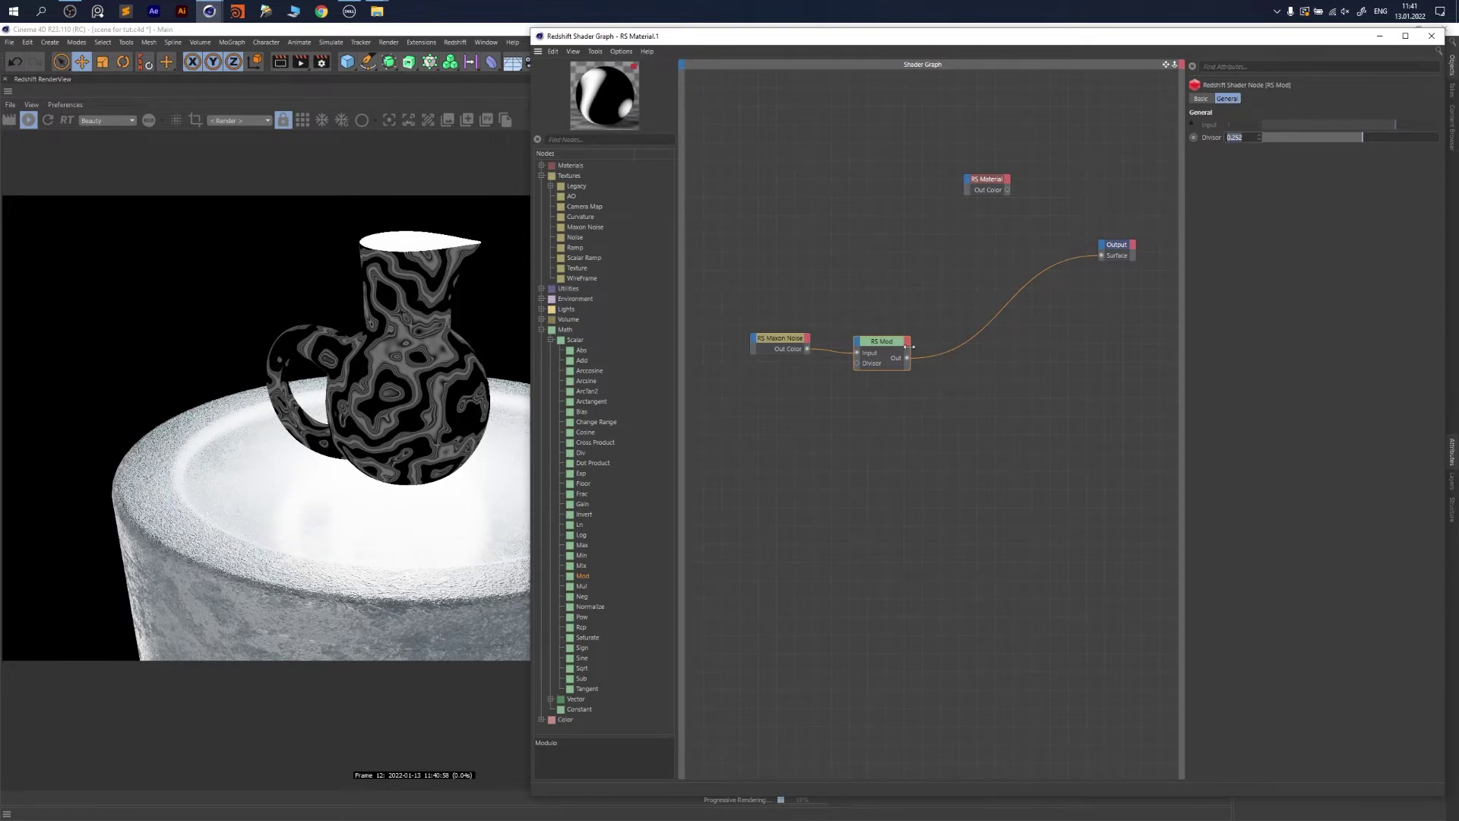
# Insert a Change Range node after Mod and wire a 0.3 Constant into Mod's Divisor
pyautogui.moveTo(881, 341); pyautogui.dragTo(877, 335)
pyautogui.moveTo(596, 422); pyautogui.dragTo(1101, 255)
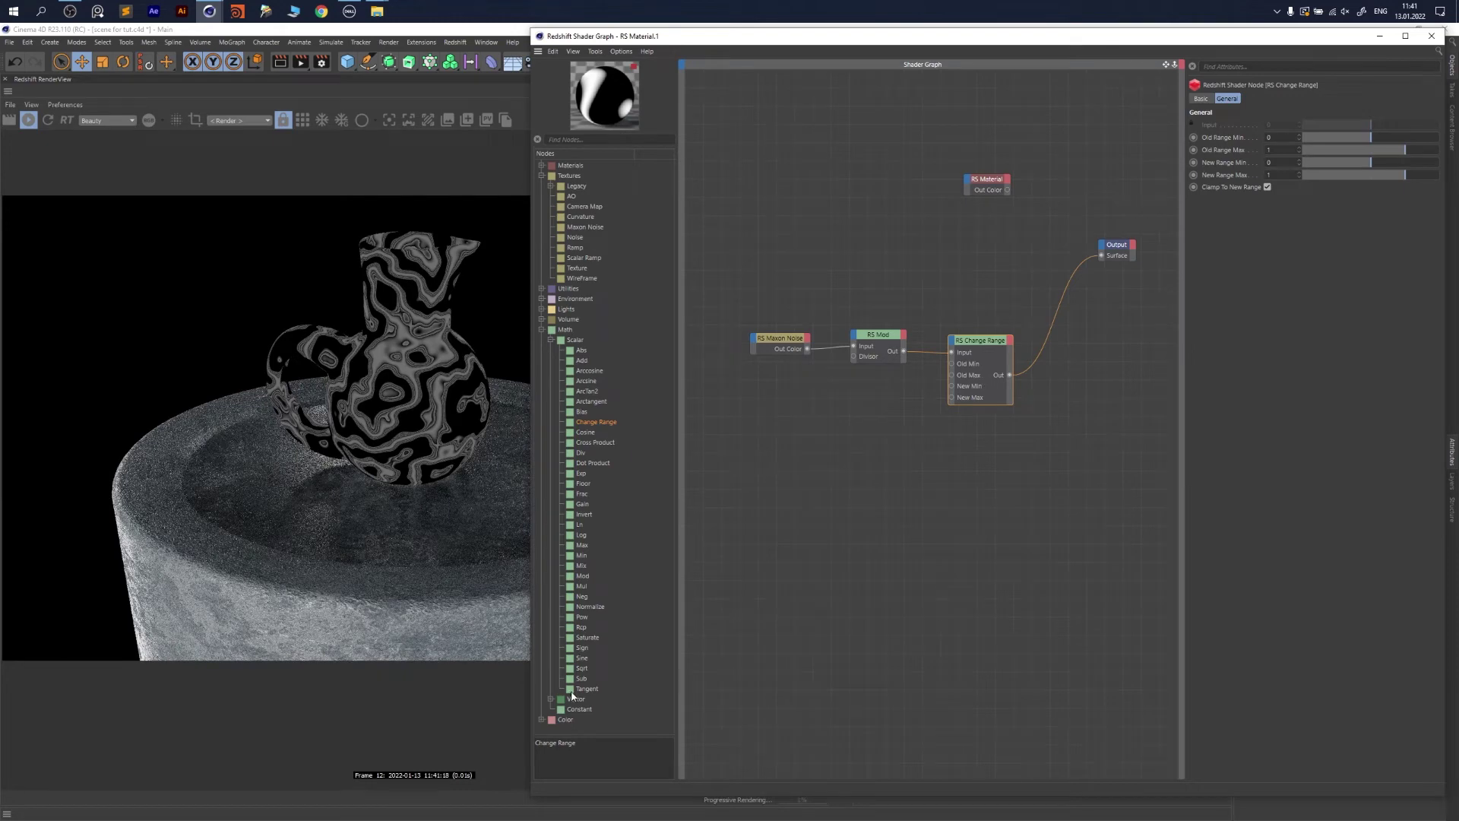
pyautogui.moveTo(580, 710); pyautogui.dragTo(779, 394)
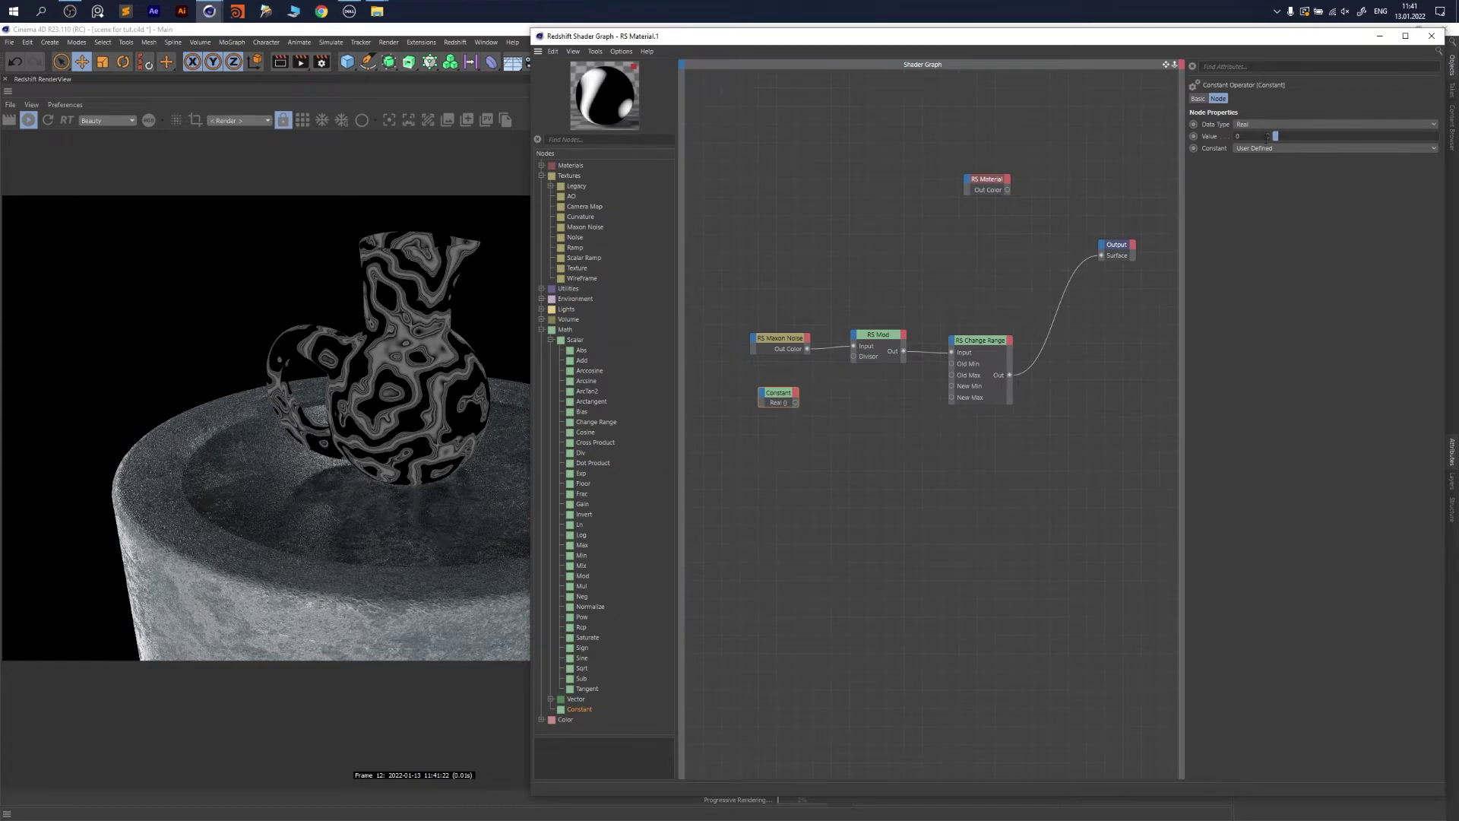
pyautogui.click(1267, 136)
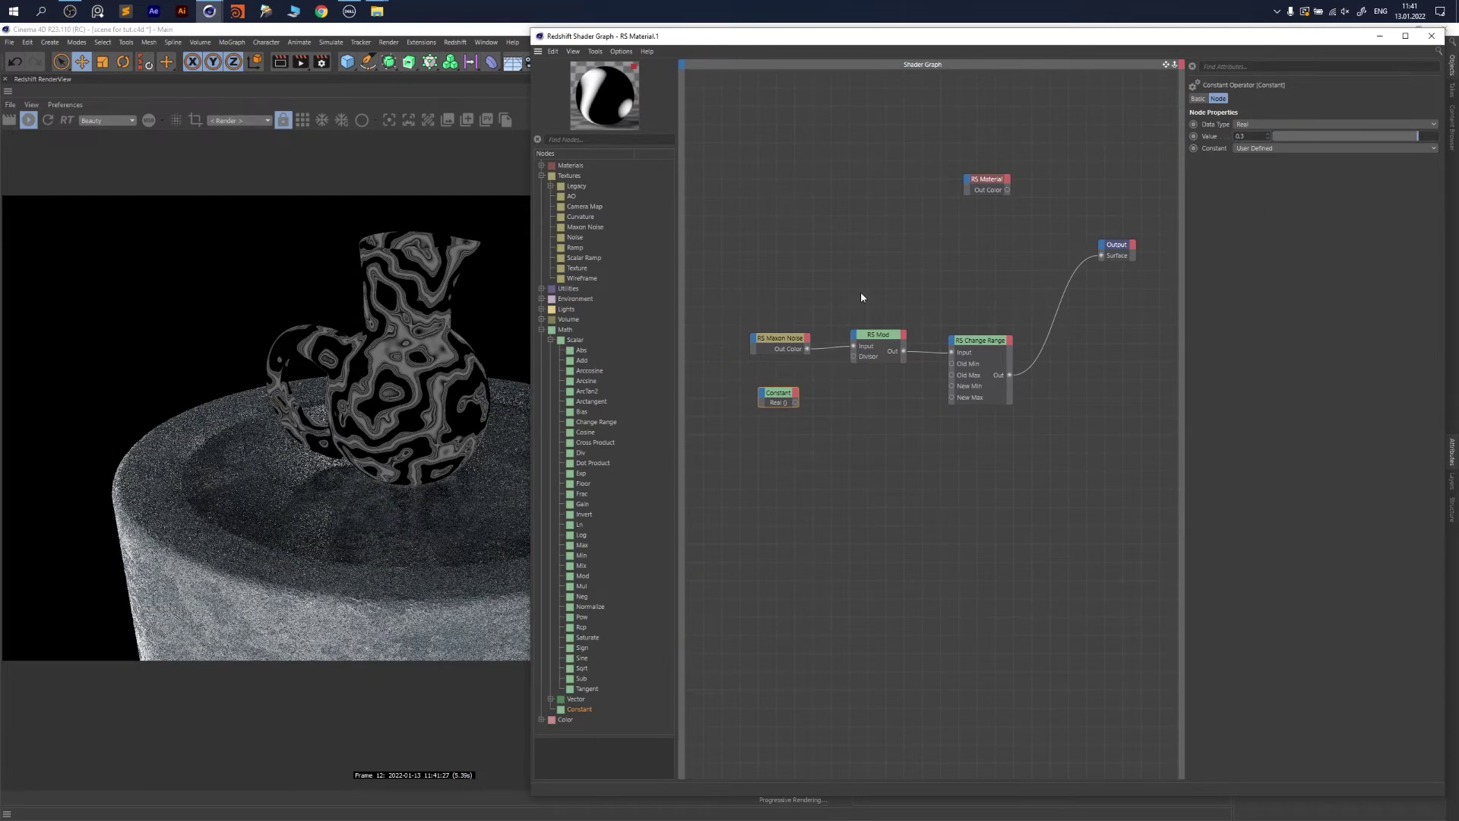
pyautogui.click(878, 335)
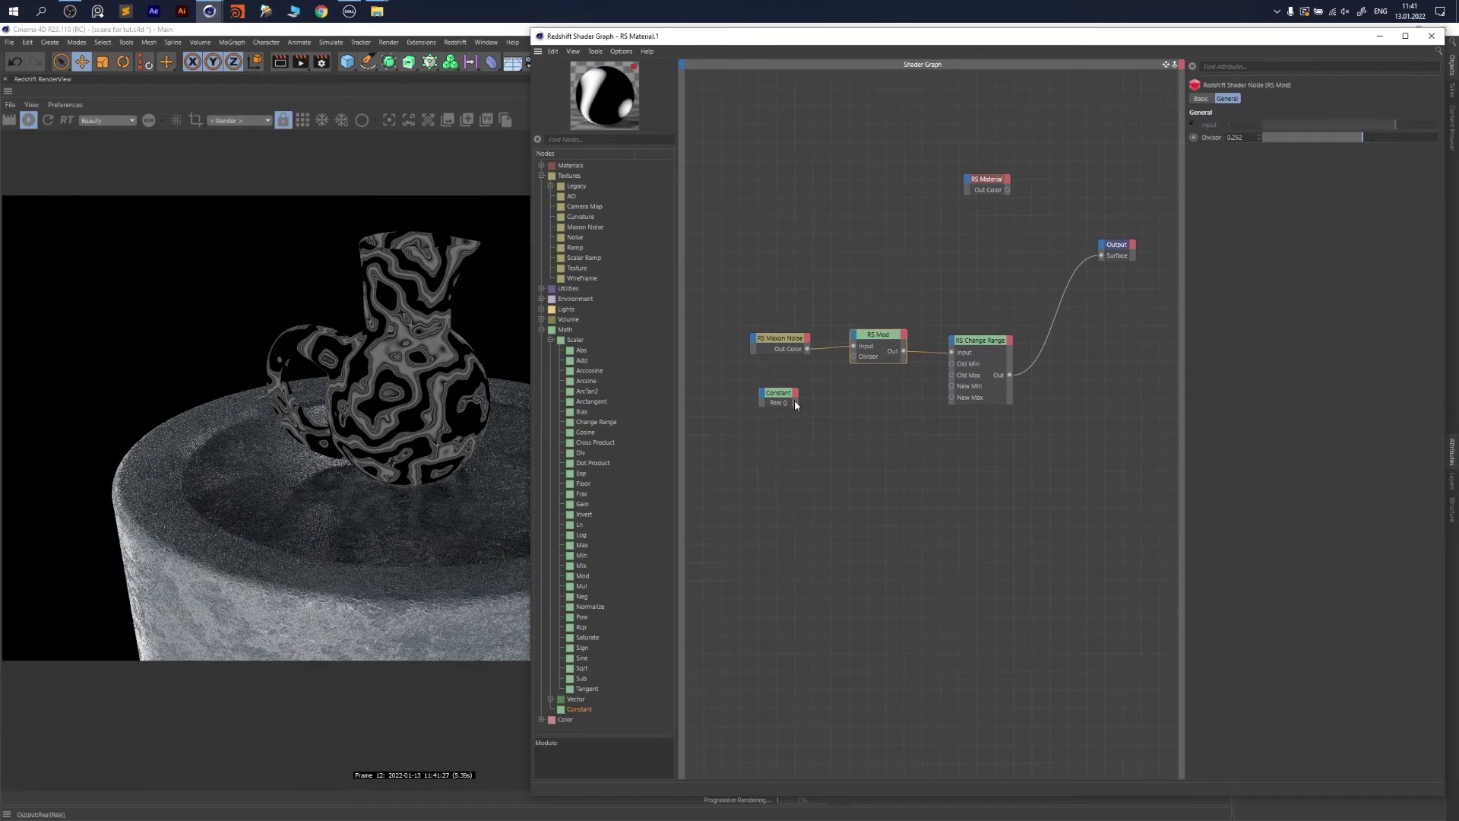
pyautogui.moveTo(827, 386); pyautogui.dragTo(853, 357)
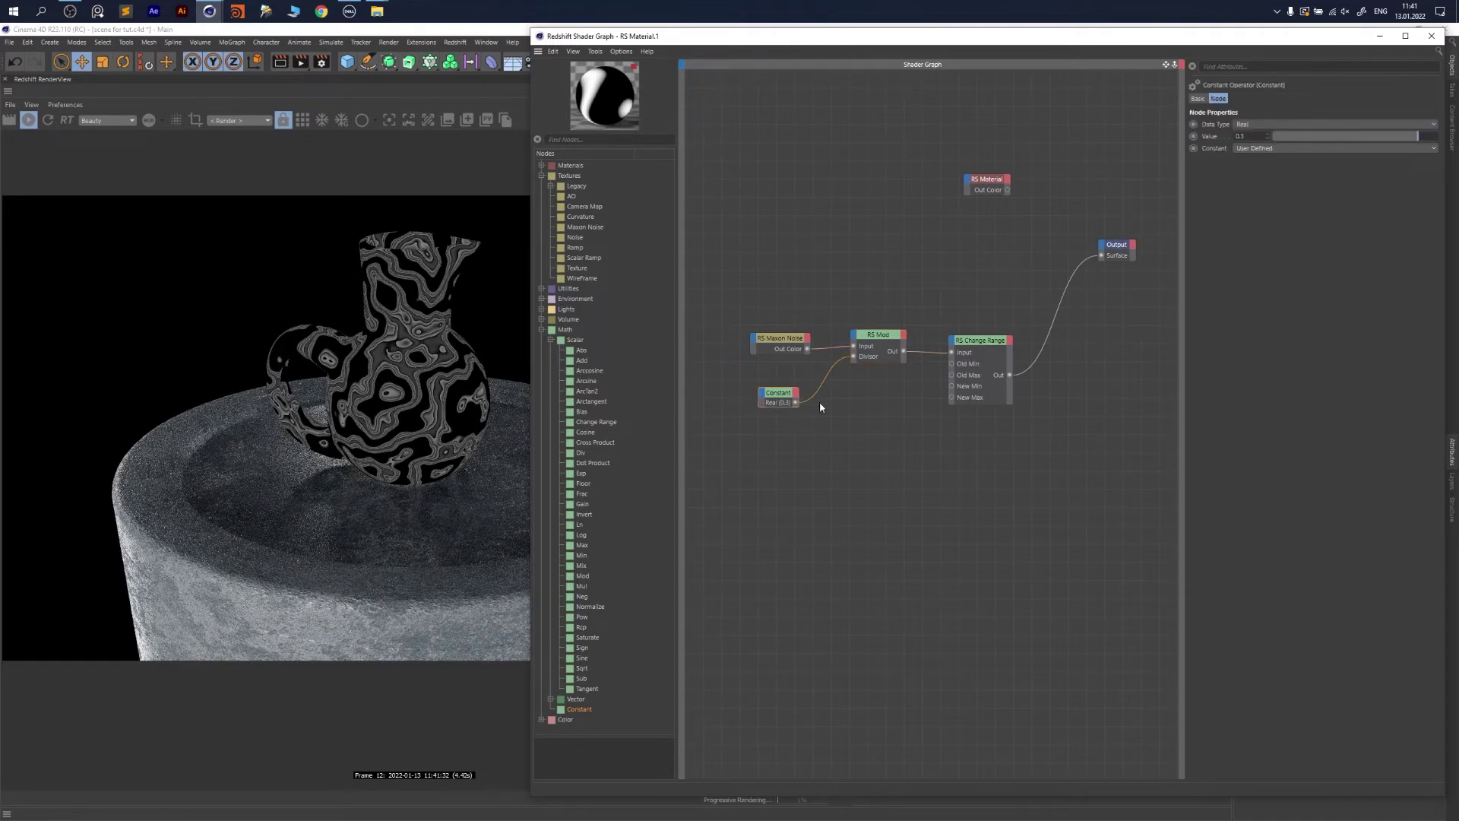
# Connect the same 0.3 Constant to the Change Range node's Old Max
pyautogui.click(976, 359)
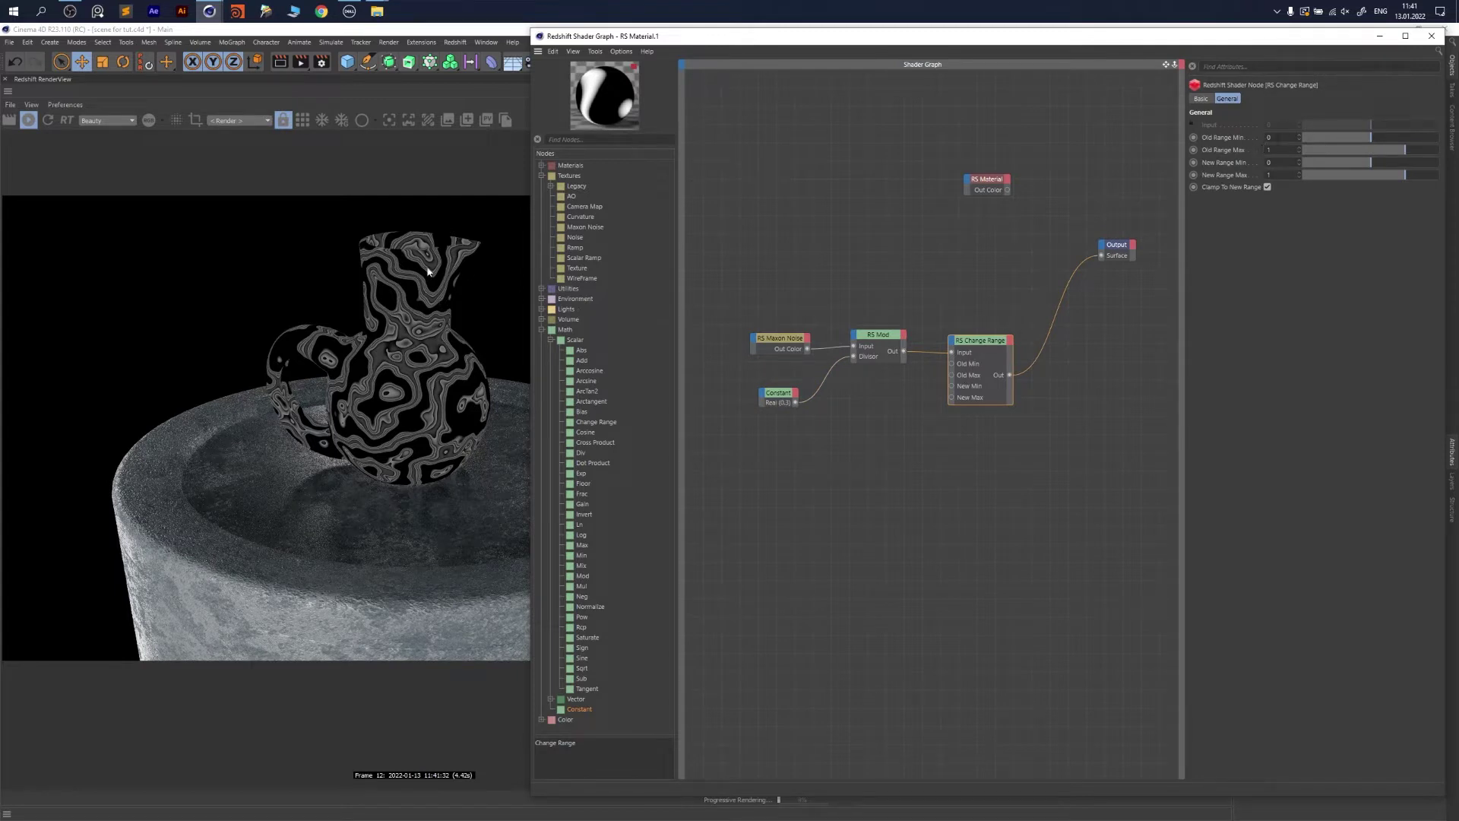
pyautogui.click(778, 396)
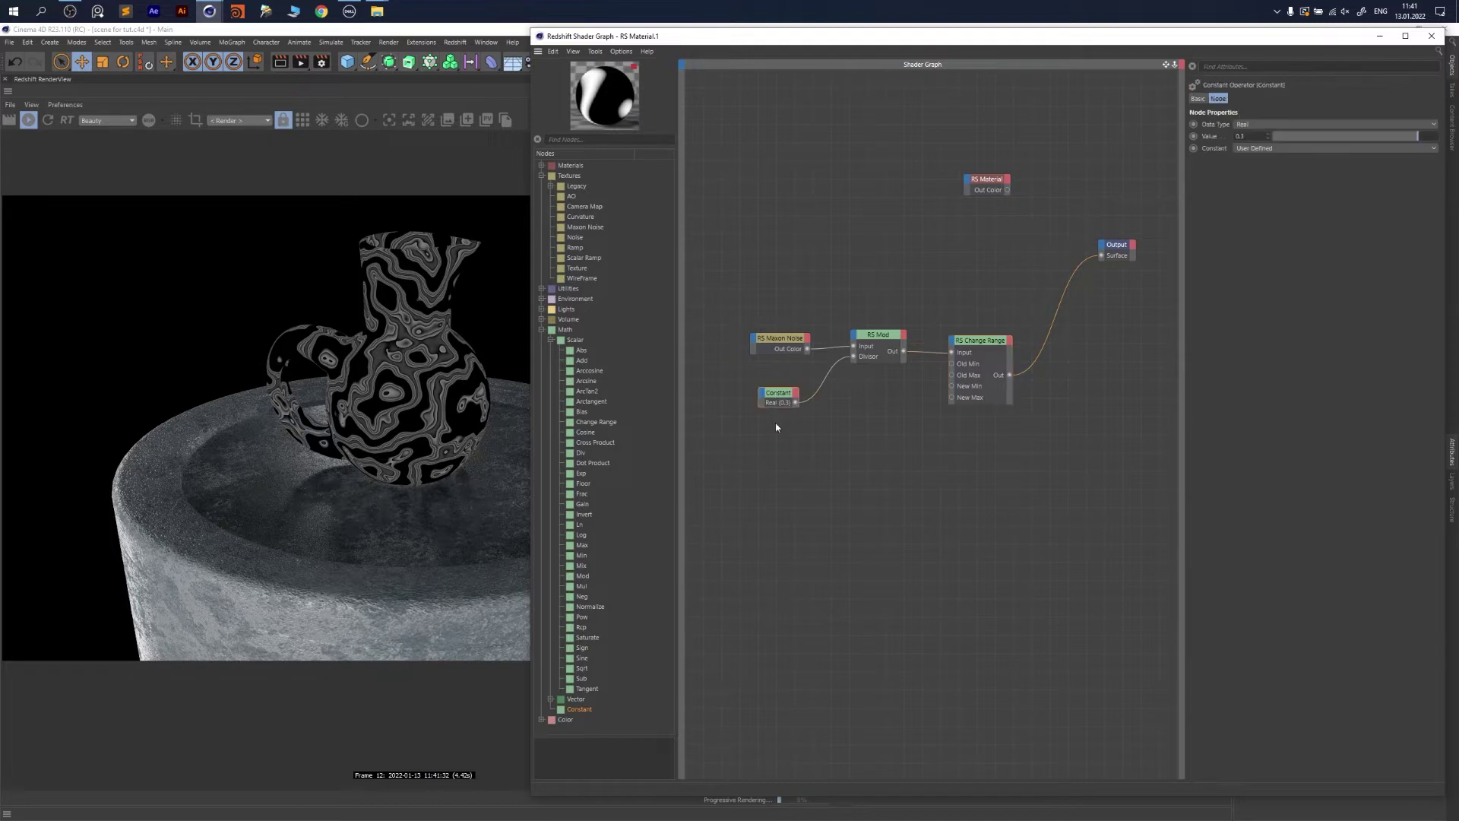
pyautogui.click(979, 342)
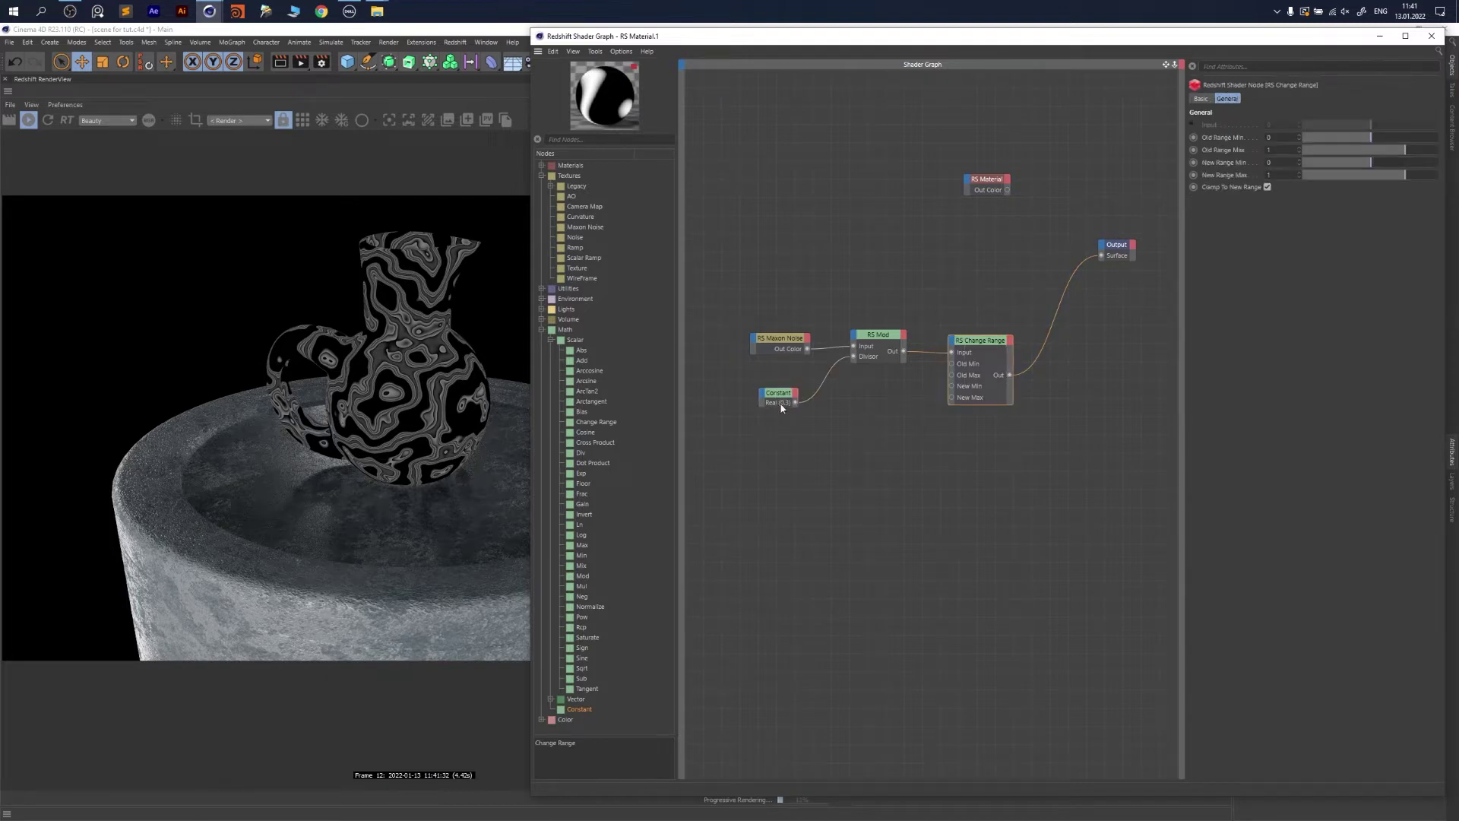
pyautogui.moveTo(795, 402); pyautogui.dragTo(954, 376)
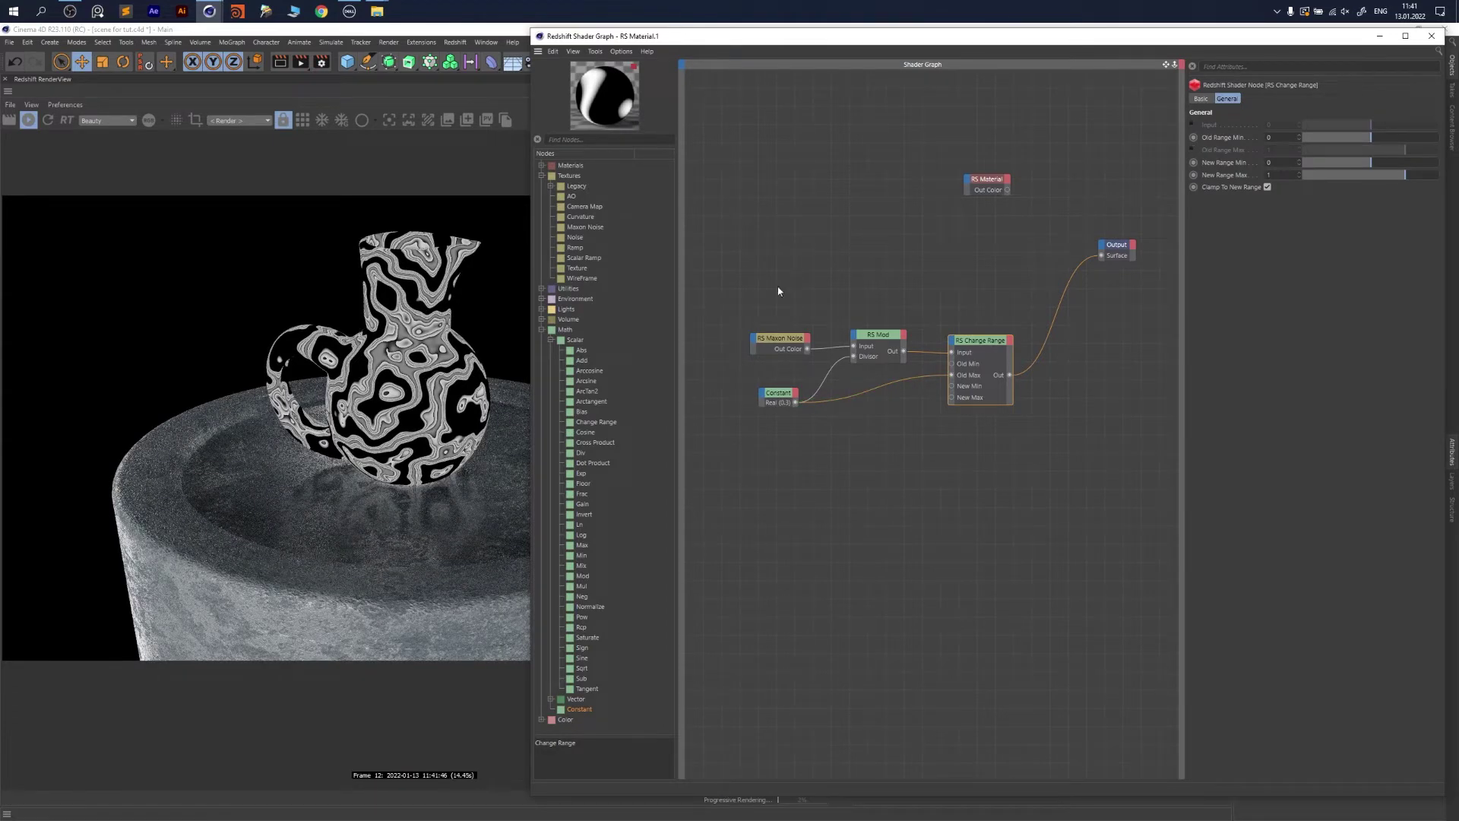
# Rearrange the noise nodes and review the Constant, Change Range and Mod settings
pyautogui.moveTo(779, 291); pyautogui.dragTo(1032, 468)
pyautogui.moveTo(982, 355); pyautogui.dragTo(922, 340)
pyautogui.click(732, 387)
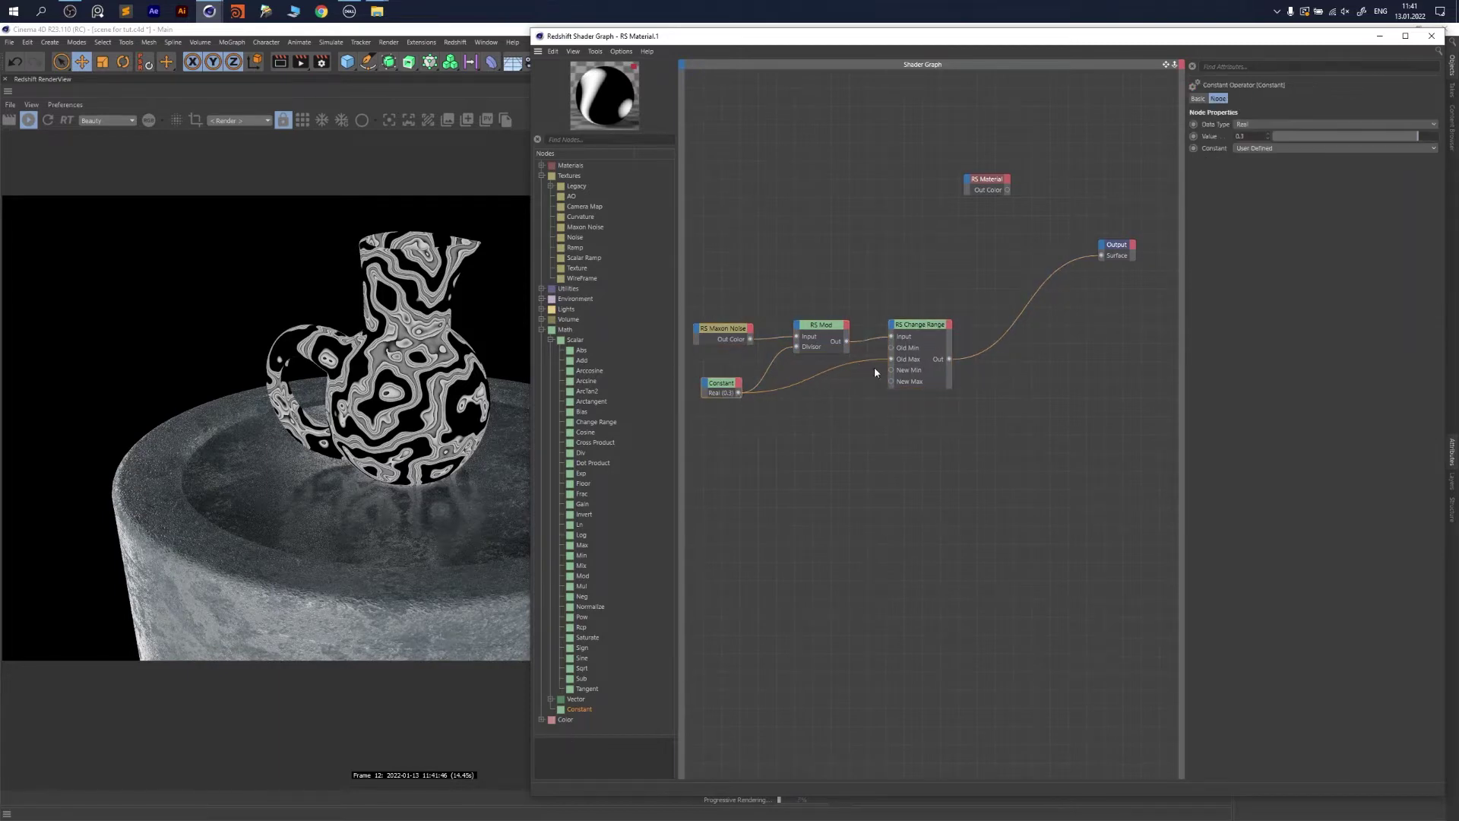
pyautogui.click(916, 353)
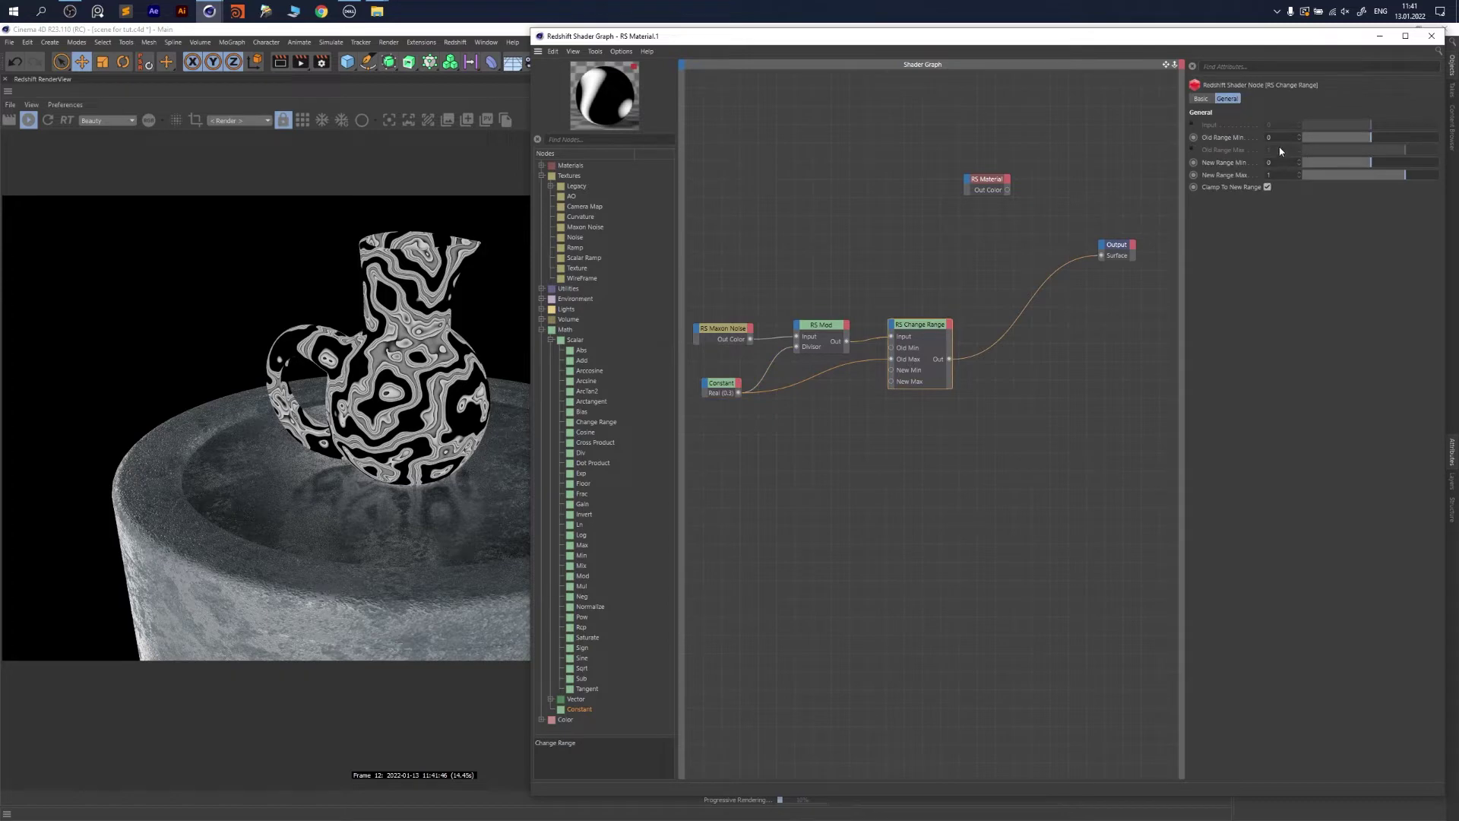
pyautogui.click(718, 388)
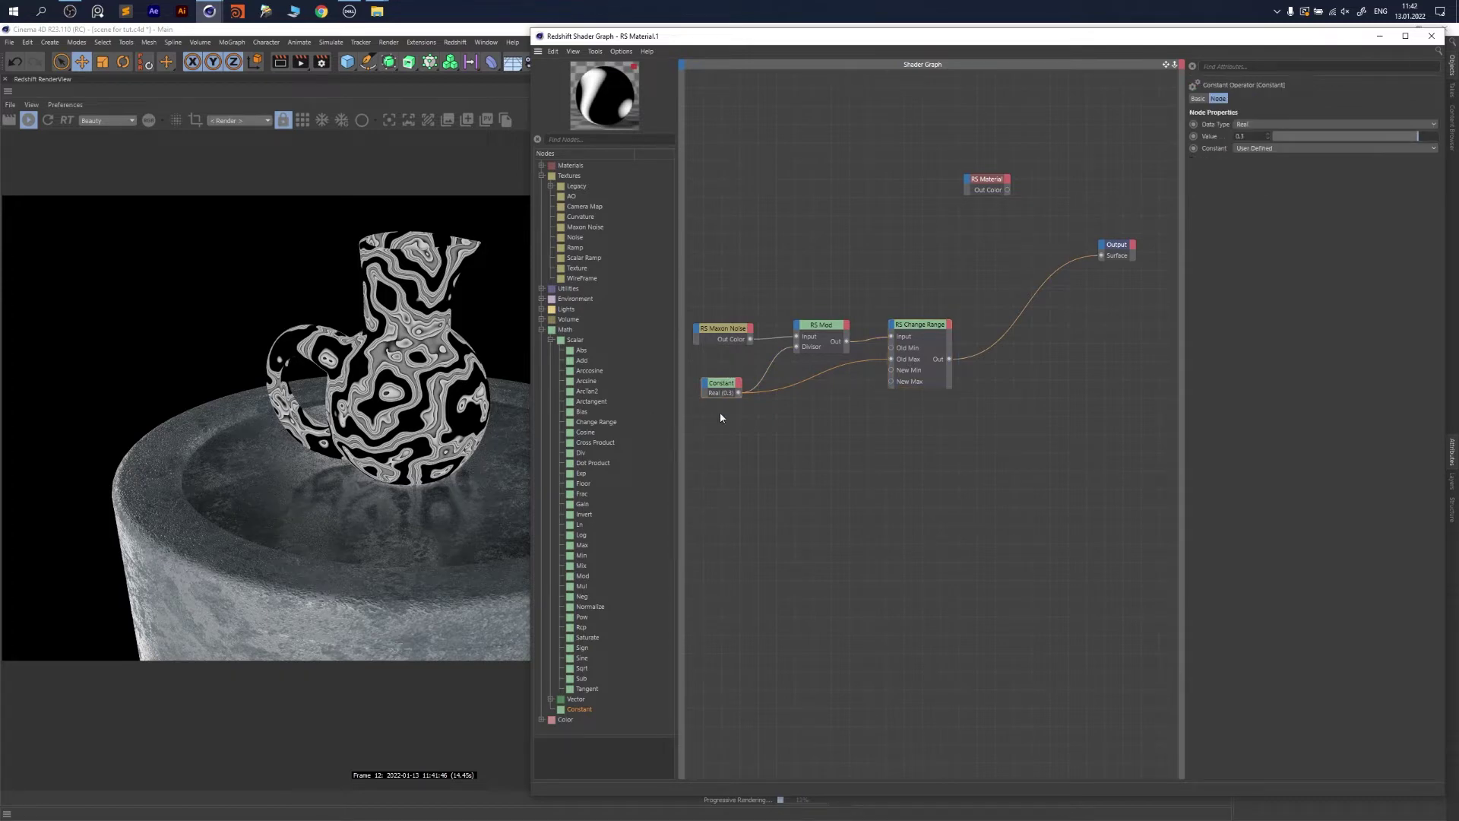
pyautogui.click(830, 327)
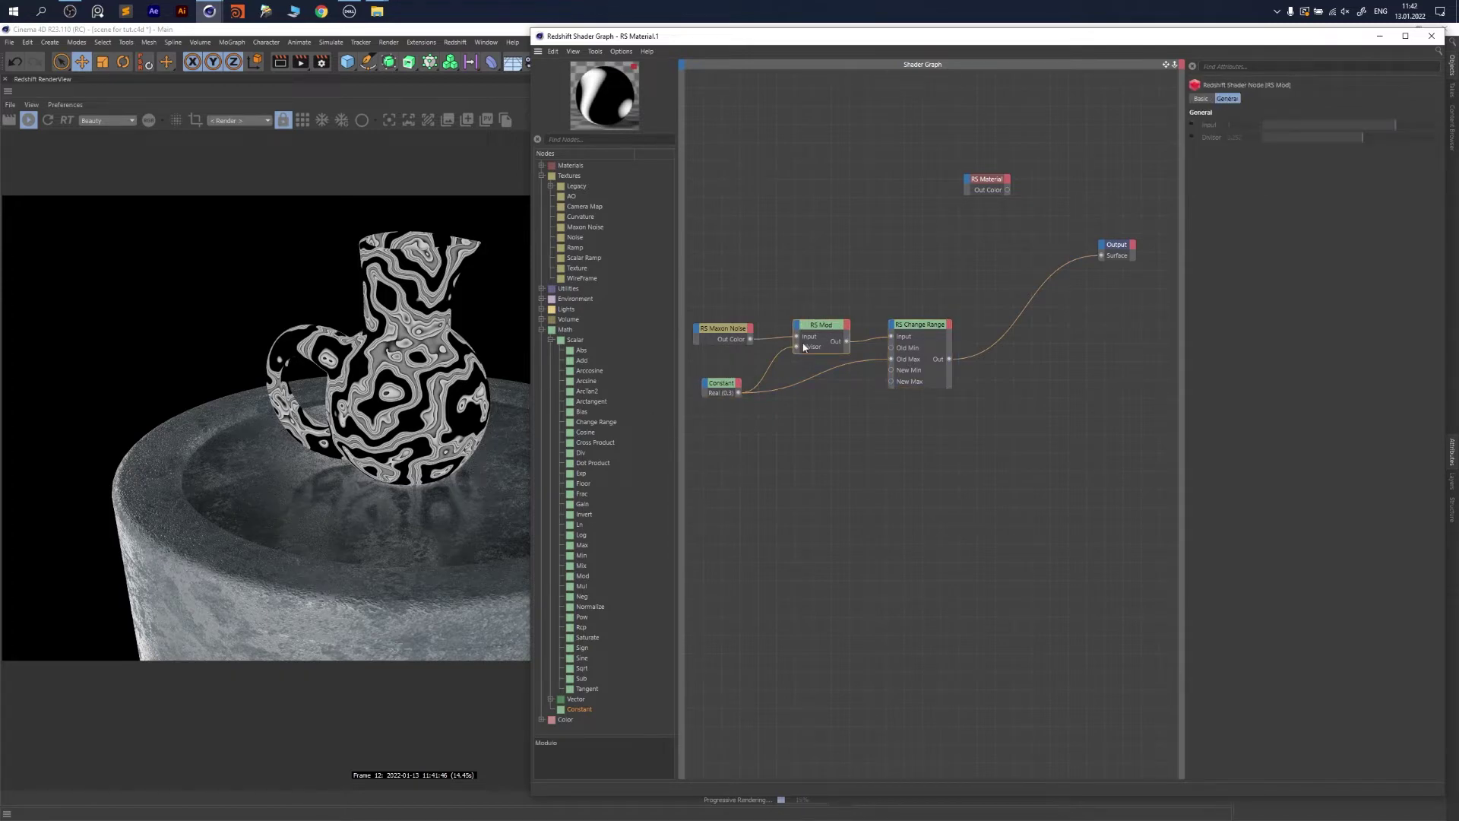
pyautogui.moveTo(960, 316); pyautogui.dragTo(997, 359, button='middle')
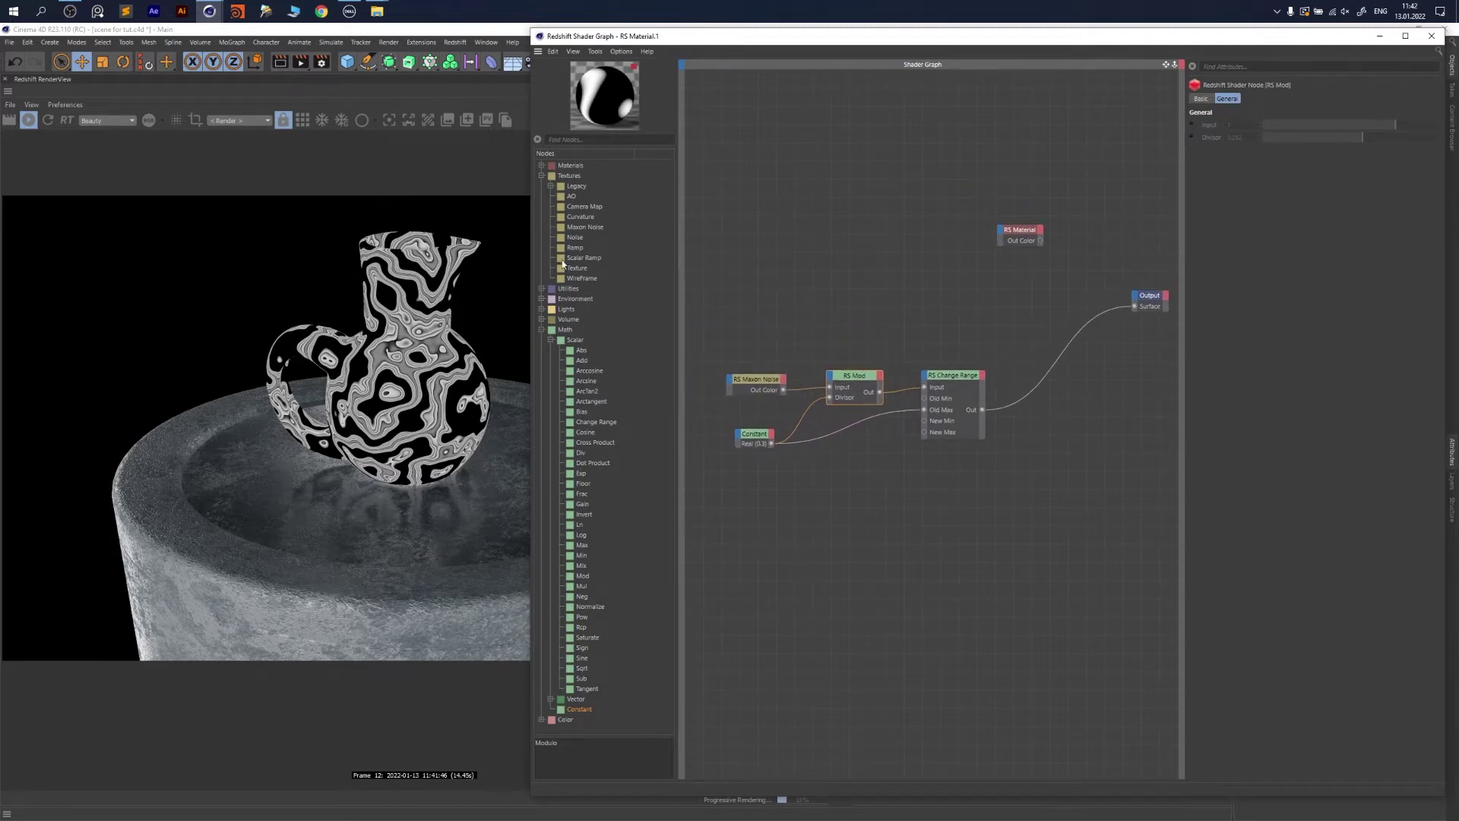
# Add an RS Displacement node from the Utilities category to the graph
pyautogui.click(542, 167)
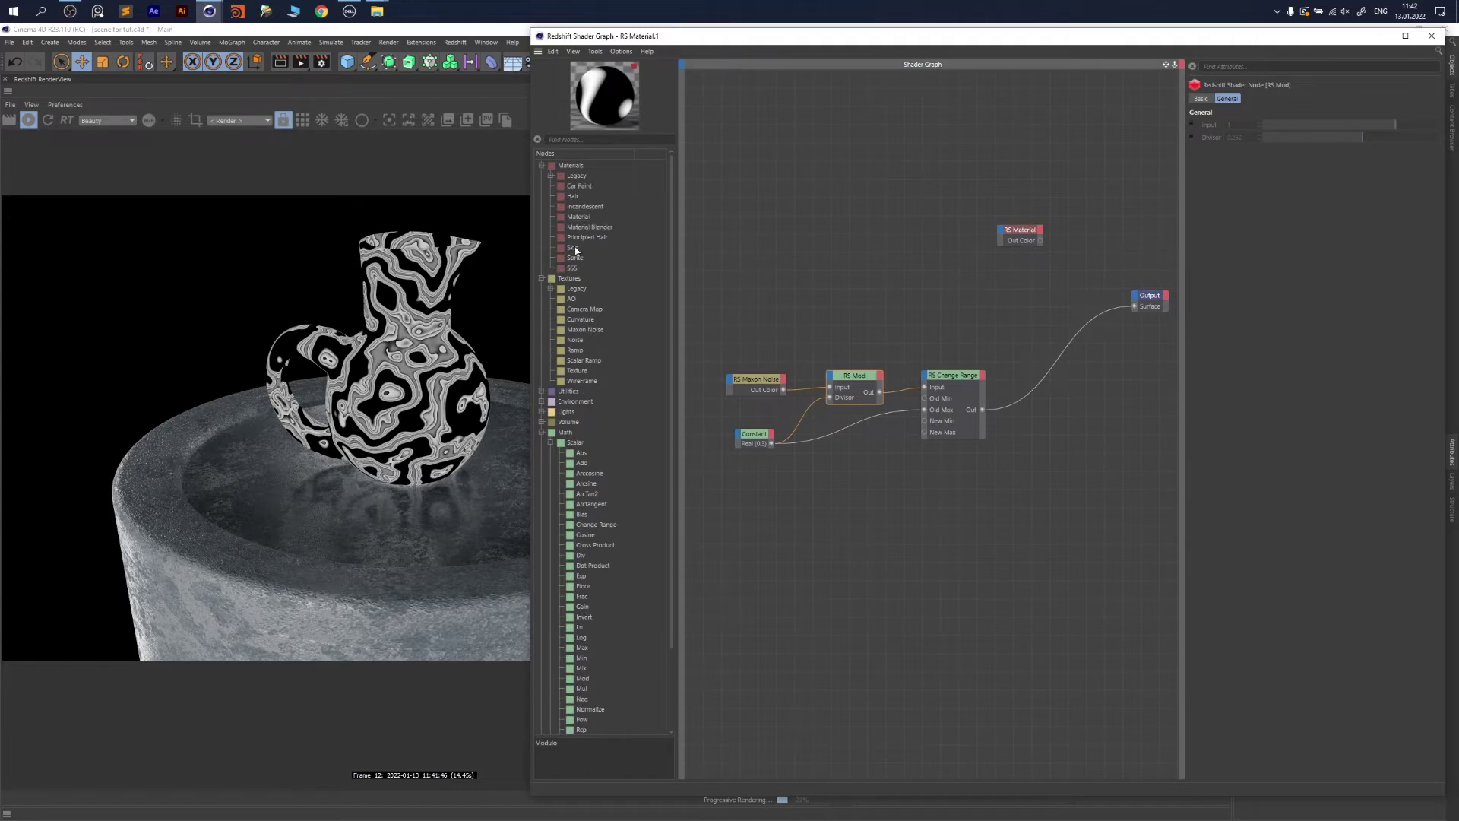
pyautogui.click(542, 392)
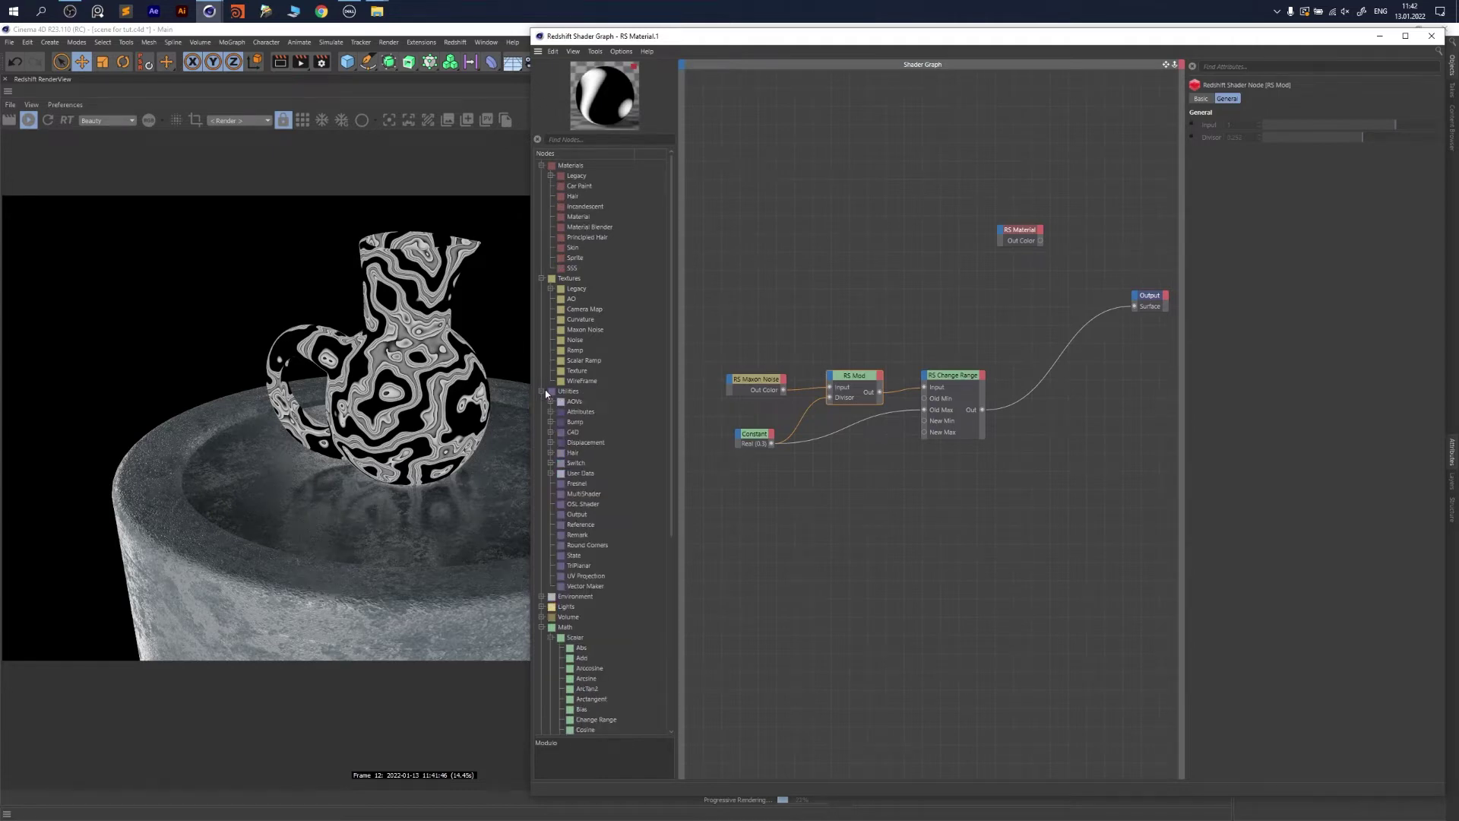
pyautogui.click(550, 442)
pyautogui.click(596, 463)
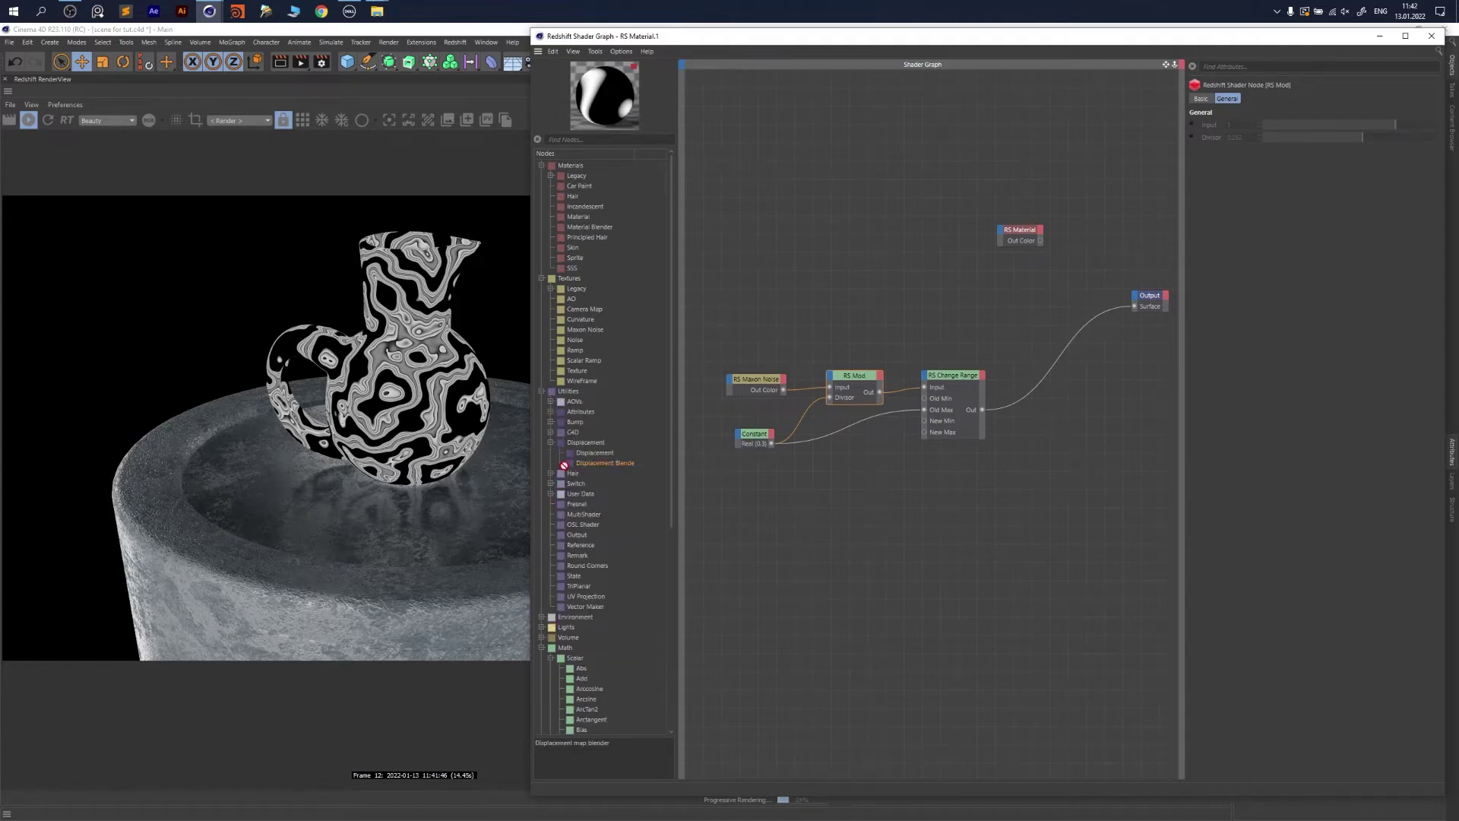
pyautogui.moveTo(595, 453); pyautogui.dragTo(1076, 411)
# Wire Change Range to Displacement's Tex Map, Displacement to Output Displacement, RS Material to Surface
pyautogui.moveTo(917, 432); pyautogui.dragTo(1069, 328)
pyautogui.click(1053, 447)
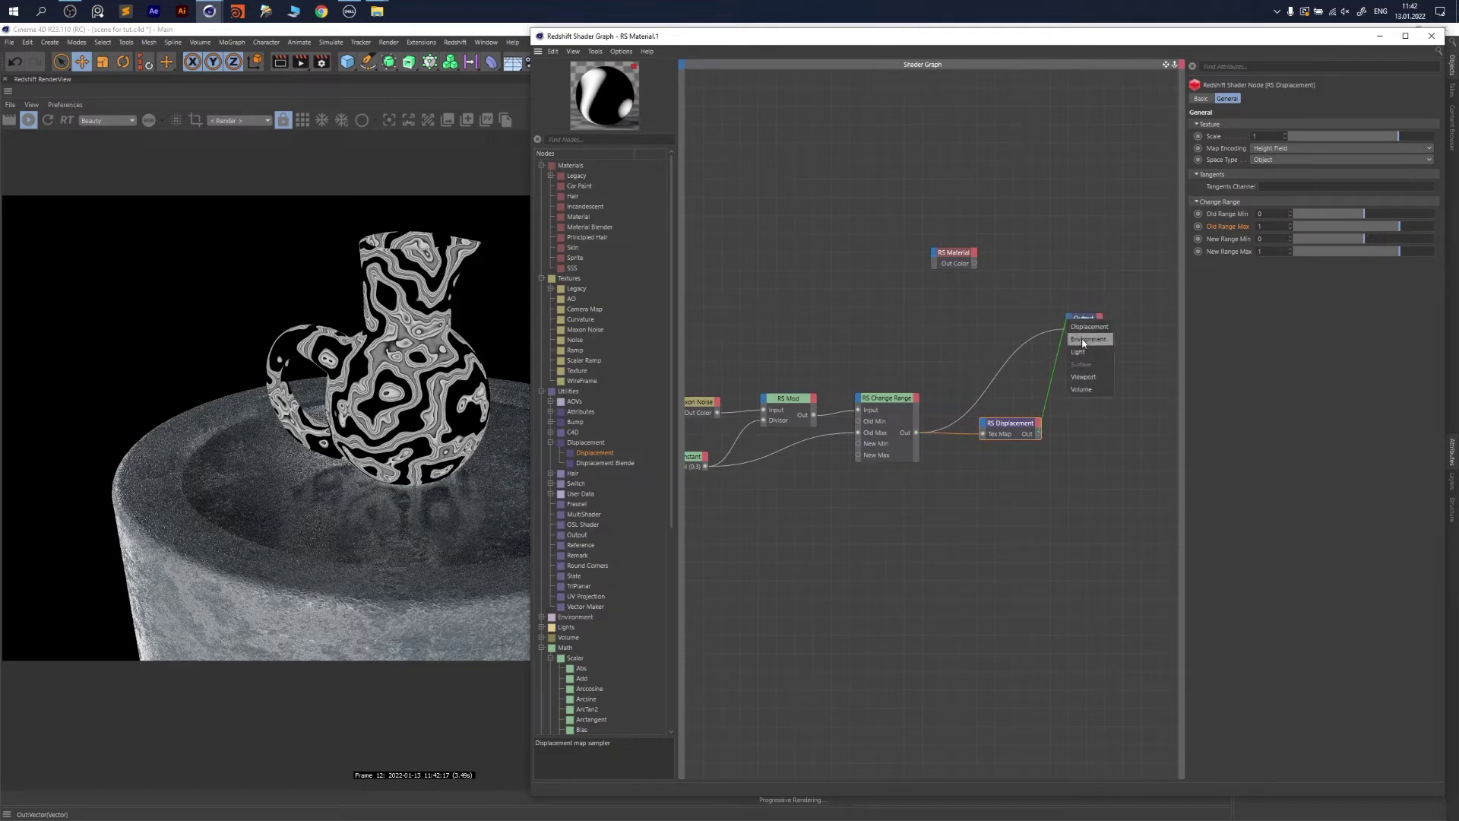
pyautogui.click(1094, 327)
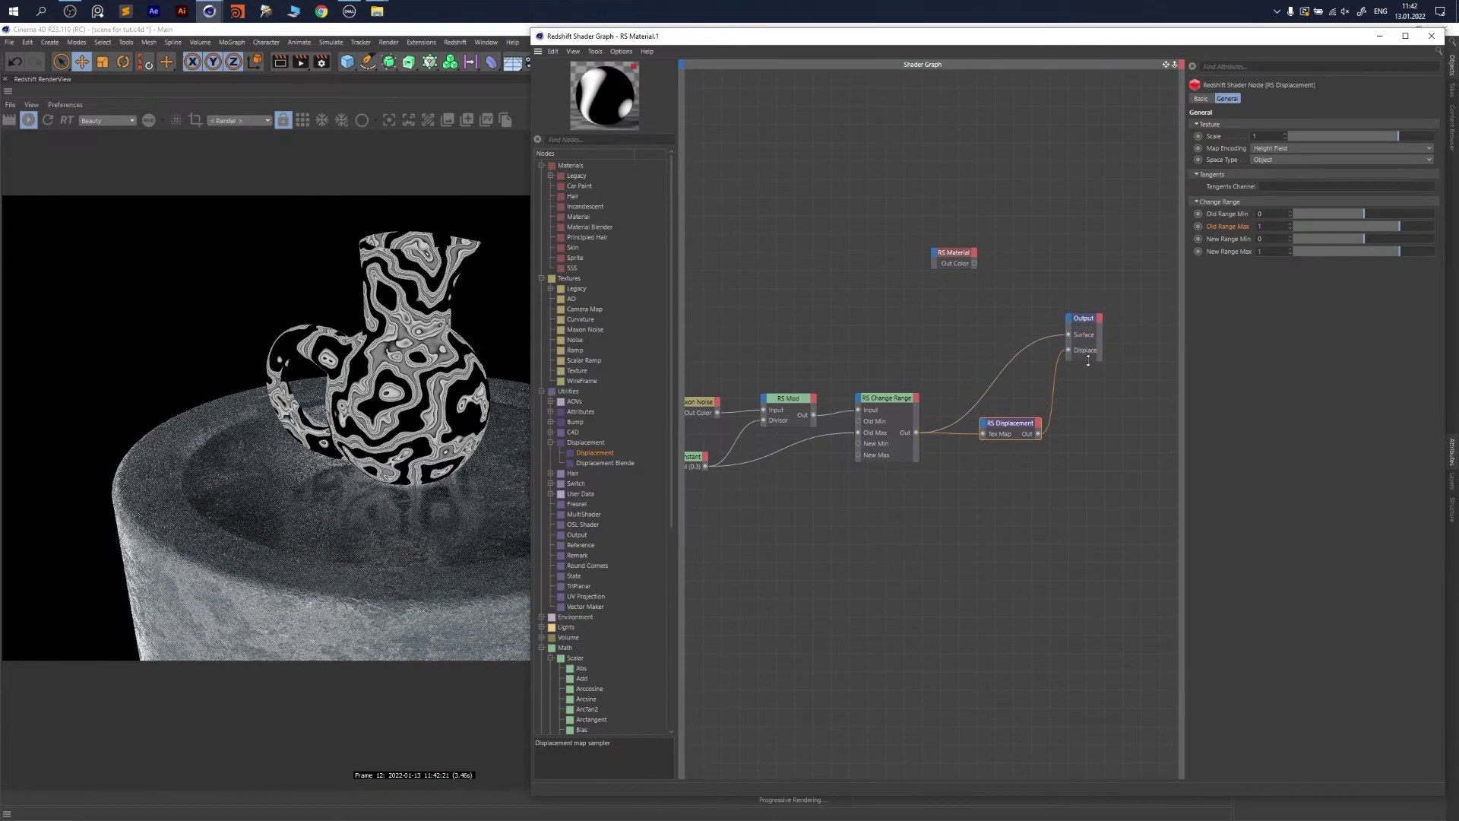
pyautogui.click(1098, 336)
pyautogui.moveTo(1098, 337); pyautogui.dragTo(1151, 337)
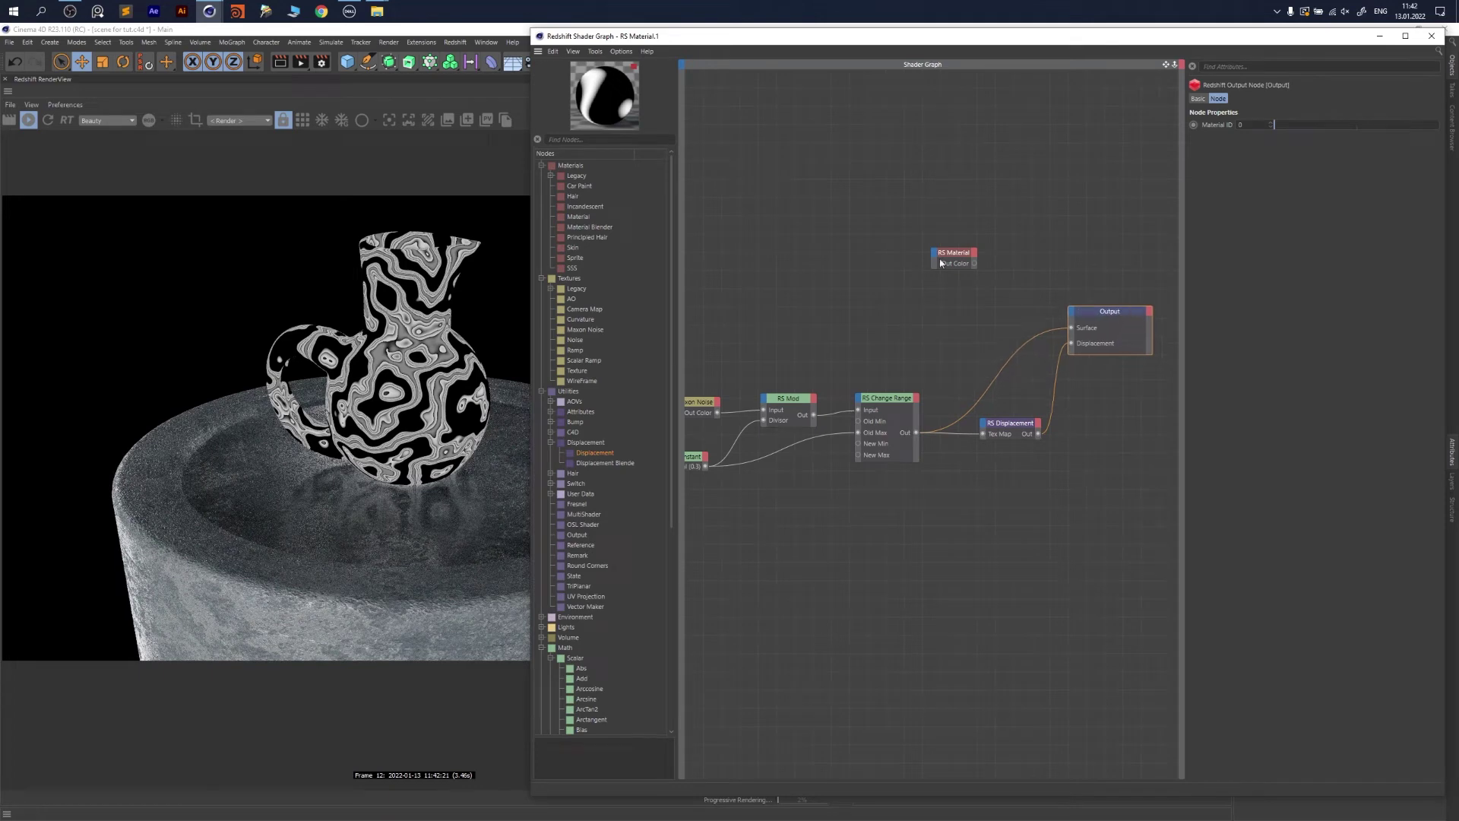
pyautogui.moveTo(976, 262); pyautogui.dragTo(1071, 327)
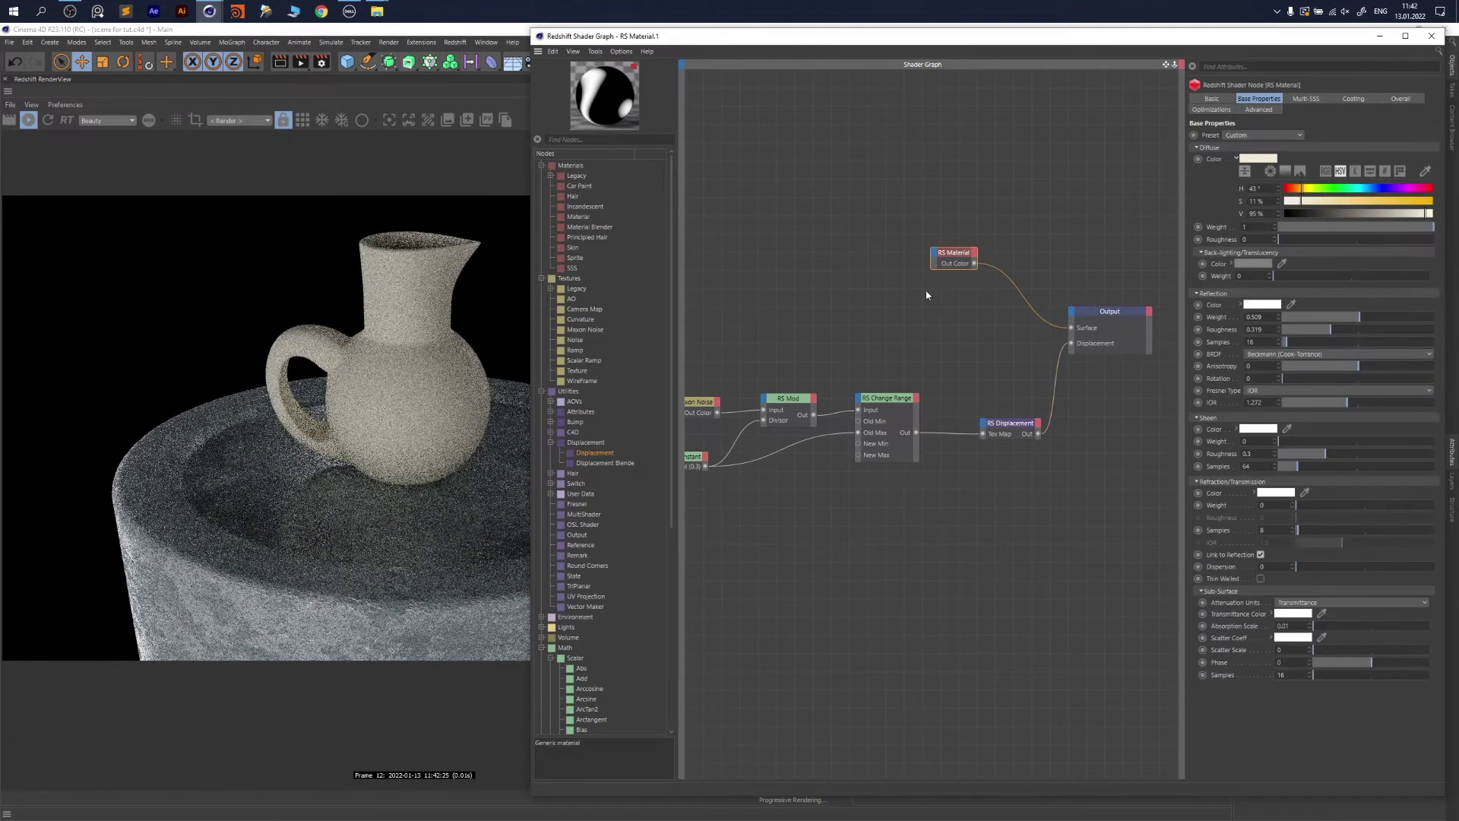
pyautogui.moveTo(1353, 38); pyautogui.dragTo(1198, 138)
# Close the shader graph and add a Redshift Object tag to the Vaase object
pyautogui.click(1288, 137)
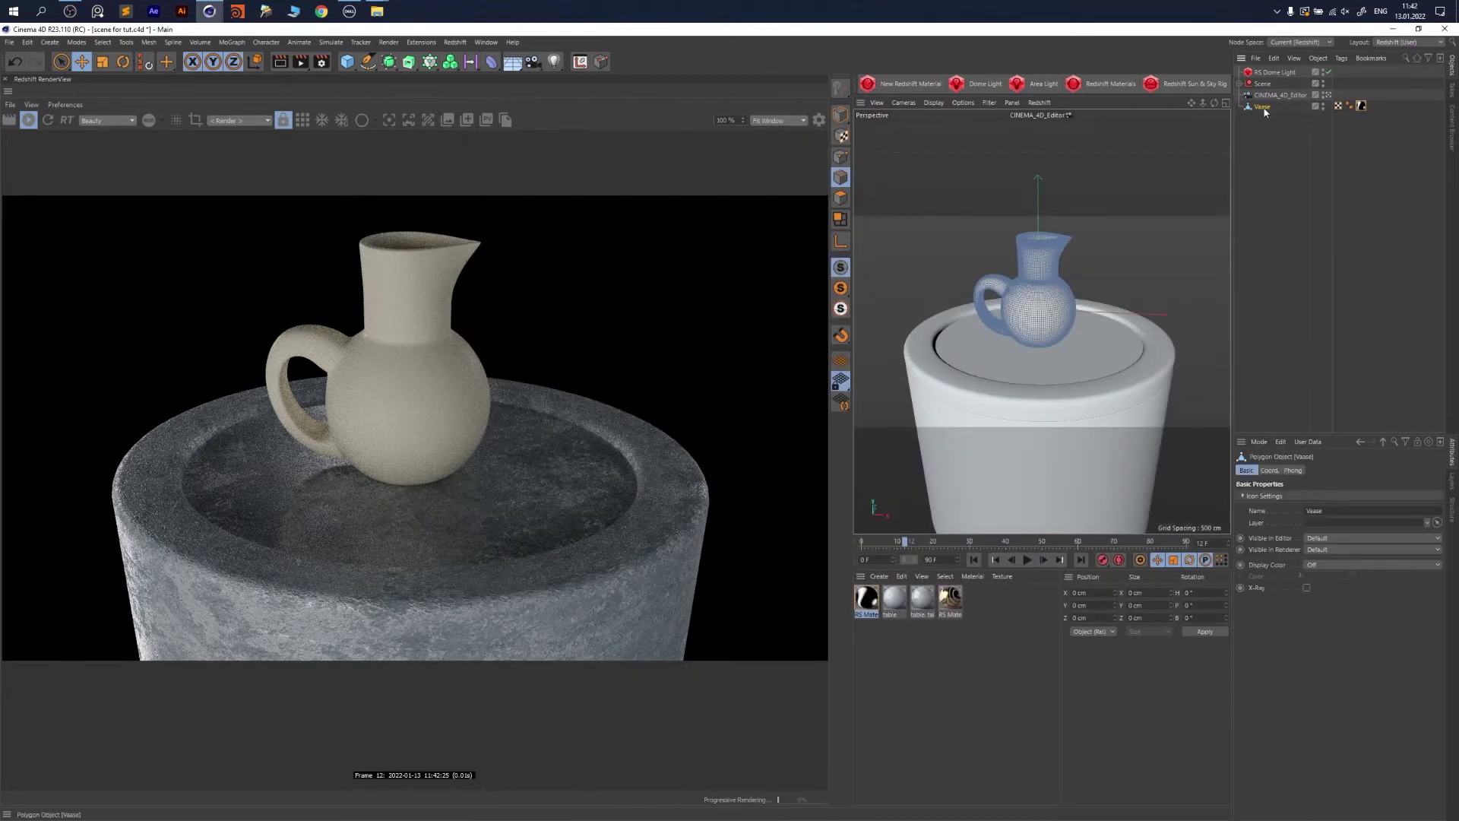
pyautogui.rightClick(1269, 109)
pyautogui.moveTo(1354, 230)
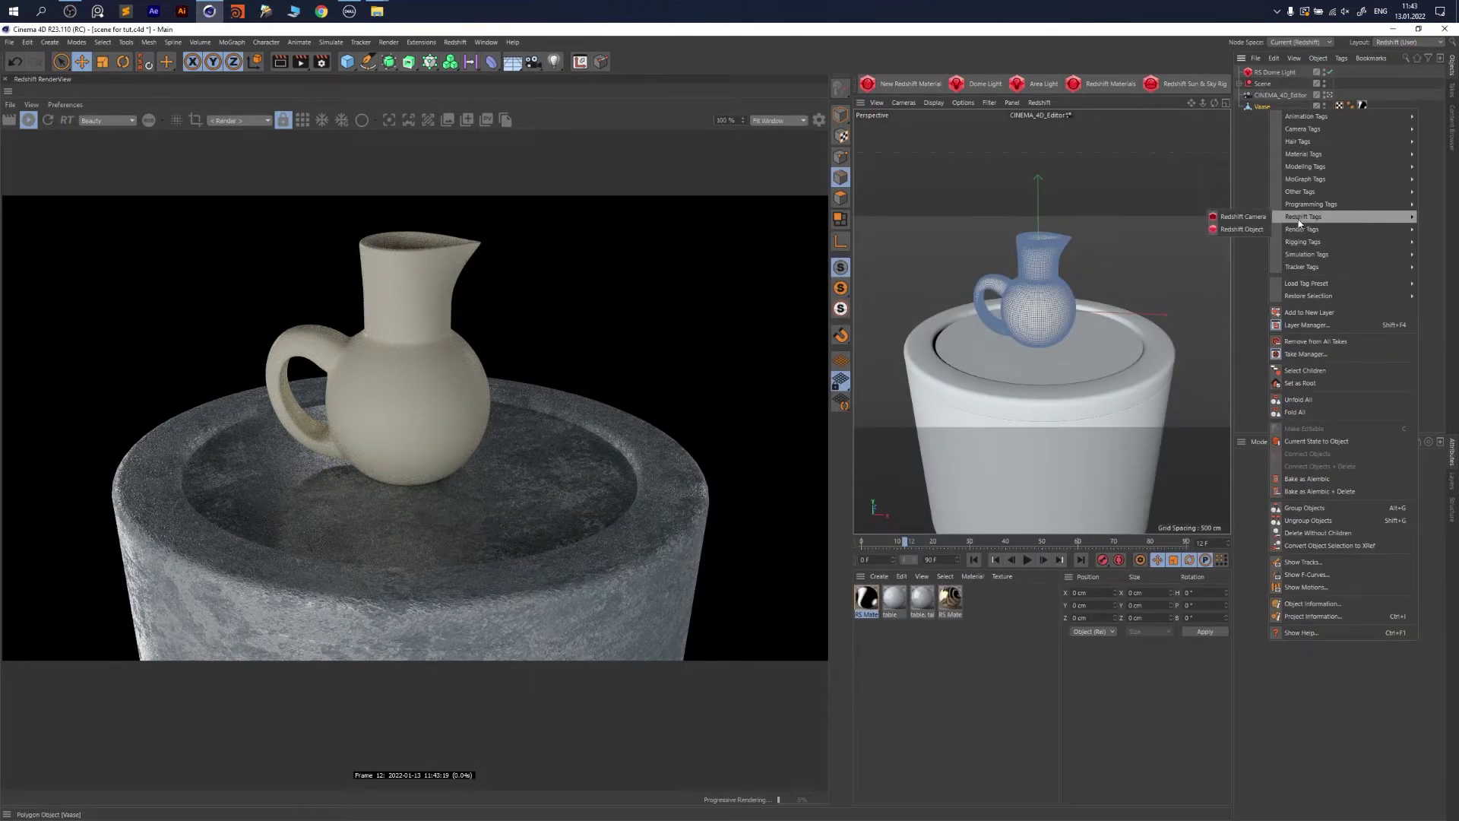
pyautogui.click(1241, 229)
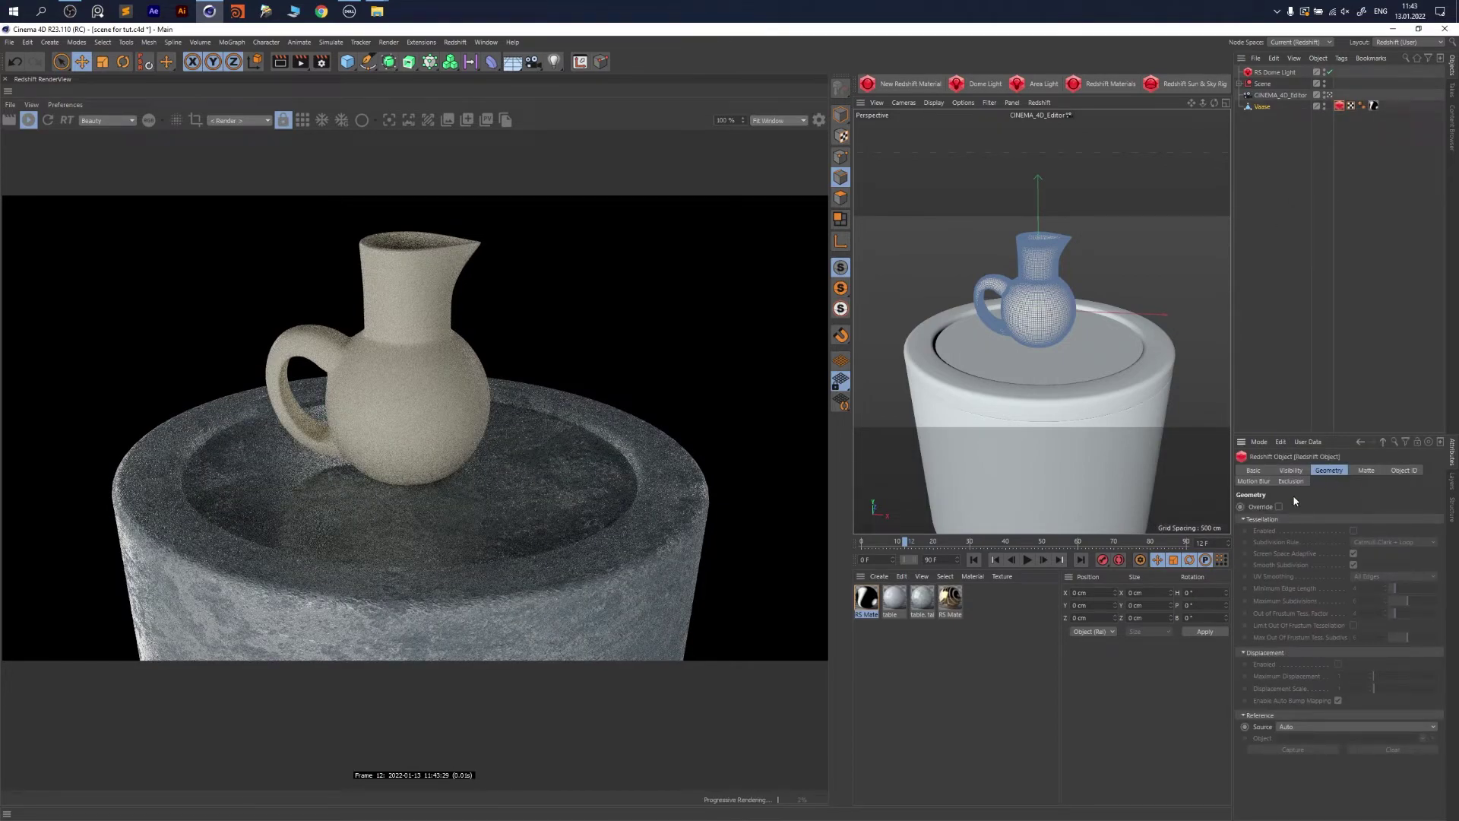
# Enable Override, Tessellation and Displacement in the tag's geometry, with Maximum Subdivisions 2
pyautogui.click(1279, 506)
pyautogui.click(1338, 665)
pyautogui.click(1354, 530)
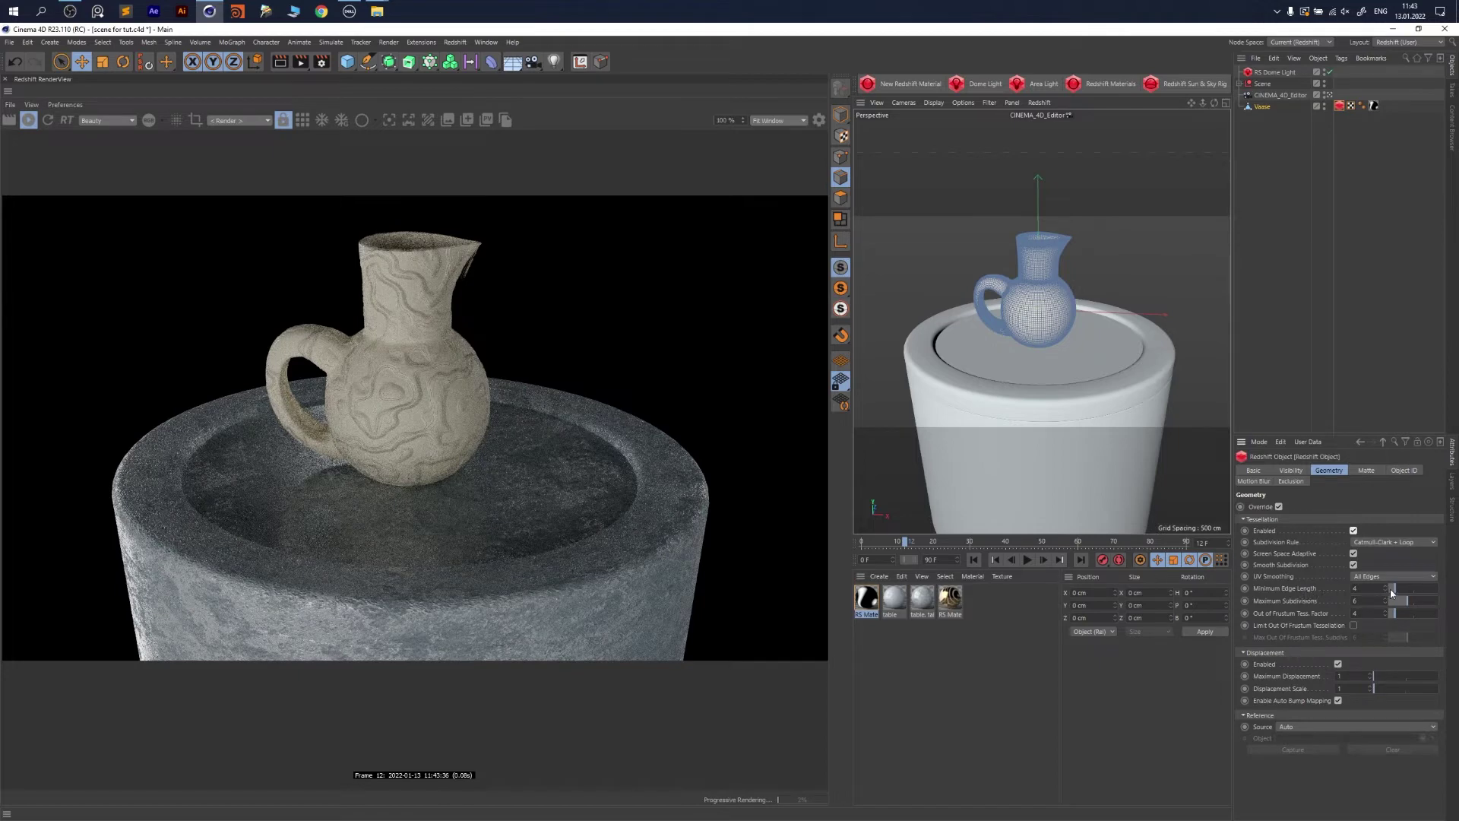
pyautogui.moveTo(1400, 600); pyautogui.dragTo(1391, 588)
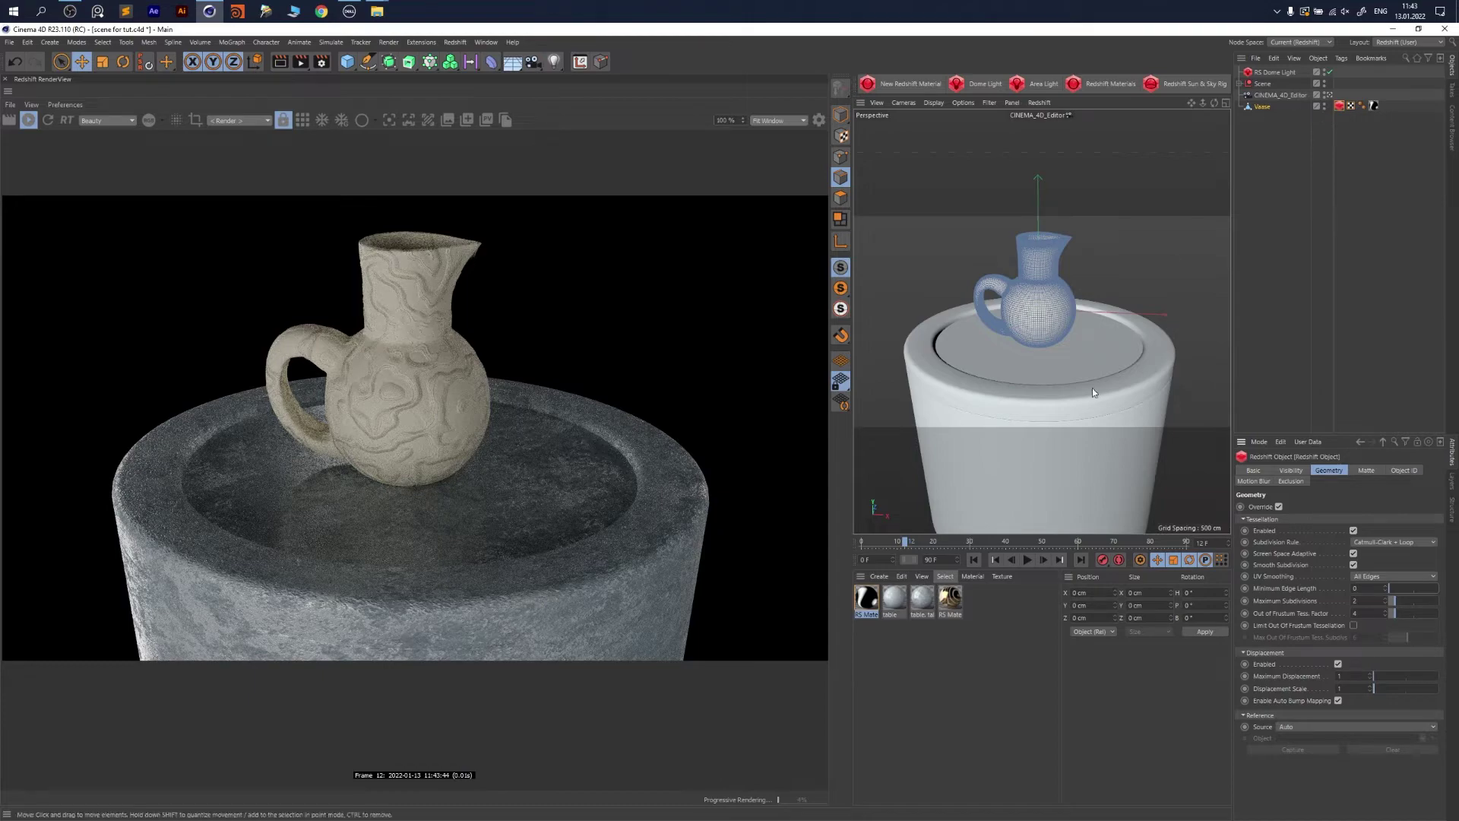
# Set the RS Displacement Scale to -5, then zoom the view onto the jug's neck
pyautogui.doubleClick(866, 598)
pyautogui.moveTo(630, 38); pyautogui.dragTo(1140, 42)
pyautogui.moveTo(1033, 481); pyautogui.dragTo(1076, 448)
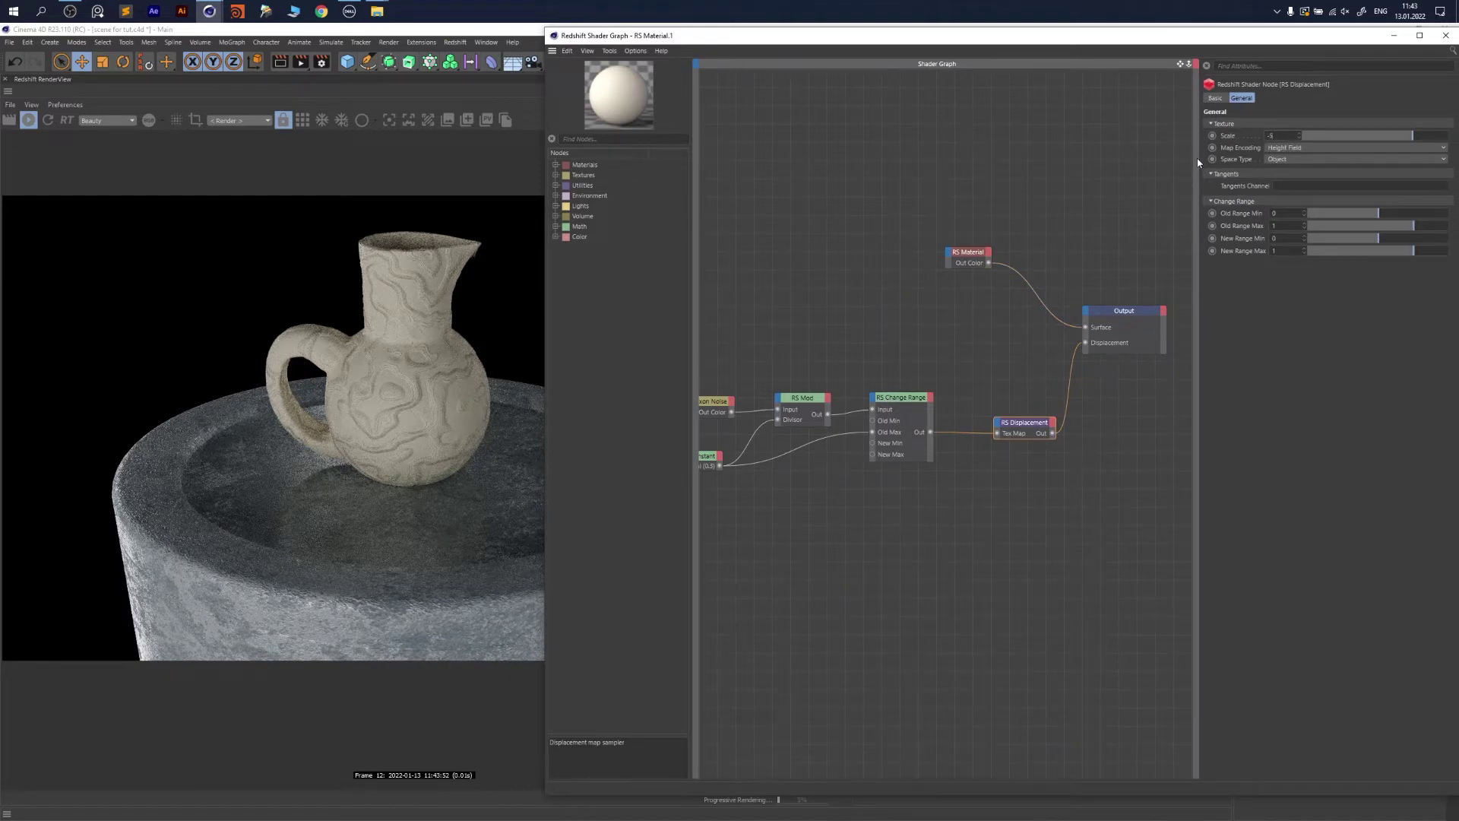
pyautogui.press('Return')
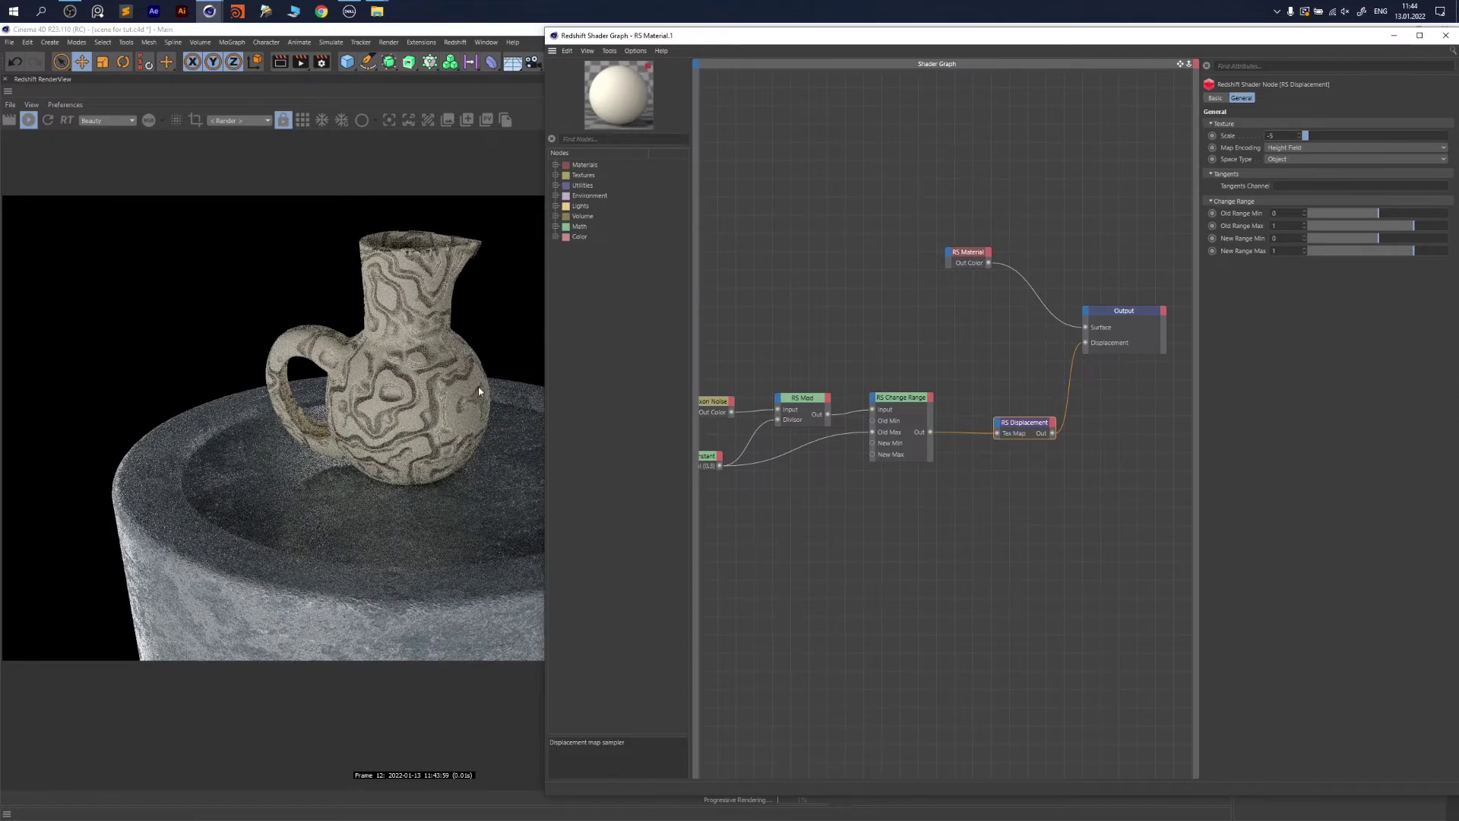
pyautogui.click(1445, 35)
pyautogui.moveTo(990, 355)
pyautogui.keyDown('alt'); pyautogui.mouseDown()
pyautogui.moveTo(982, 343)
pyautogui.moveTo(1010, 351)
pyautogui.mouseUp(); pyautogui.keyUp('alt')
pyautogui.scroll(3, 982, 342)
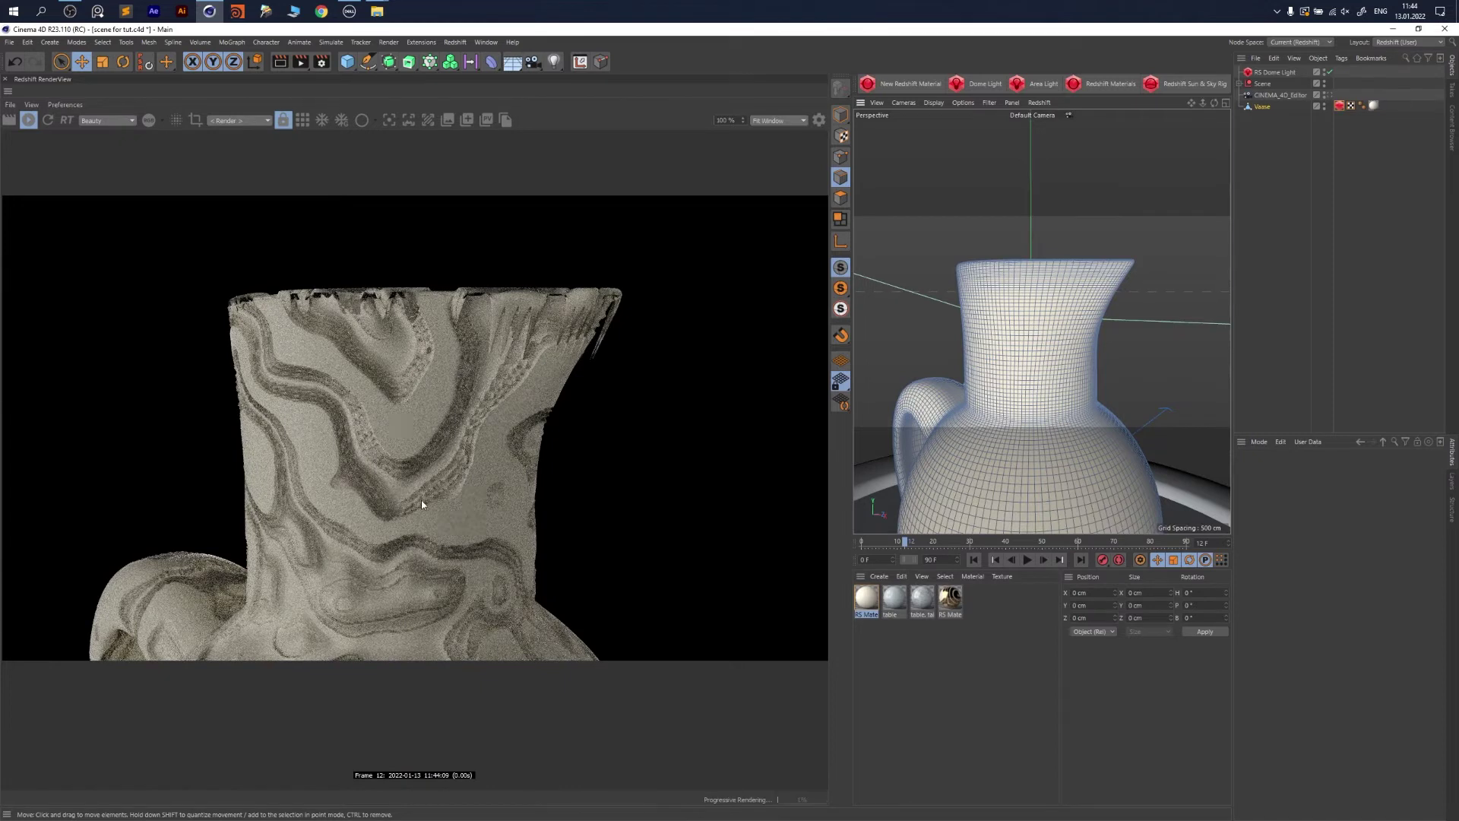
# Set Maximum Subdivisions to 3, disable Smooth Subdivision, and view through CINEMA_4D_Editor
pyautogui.click(1339, 106)
pyautogui.click(1360, 601)
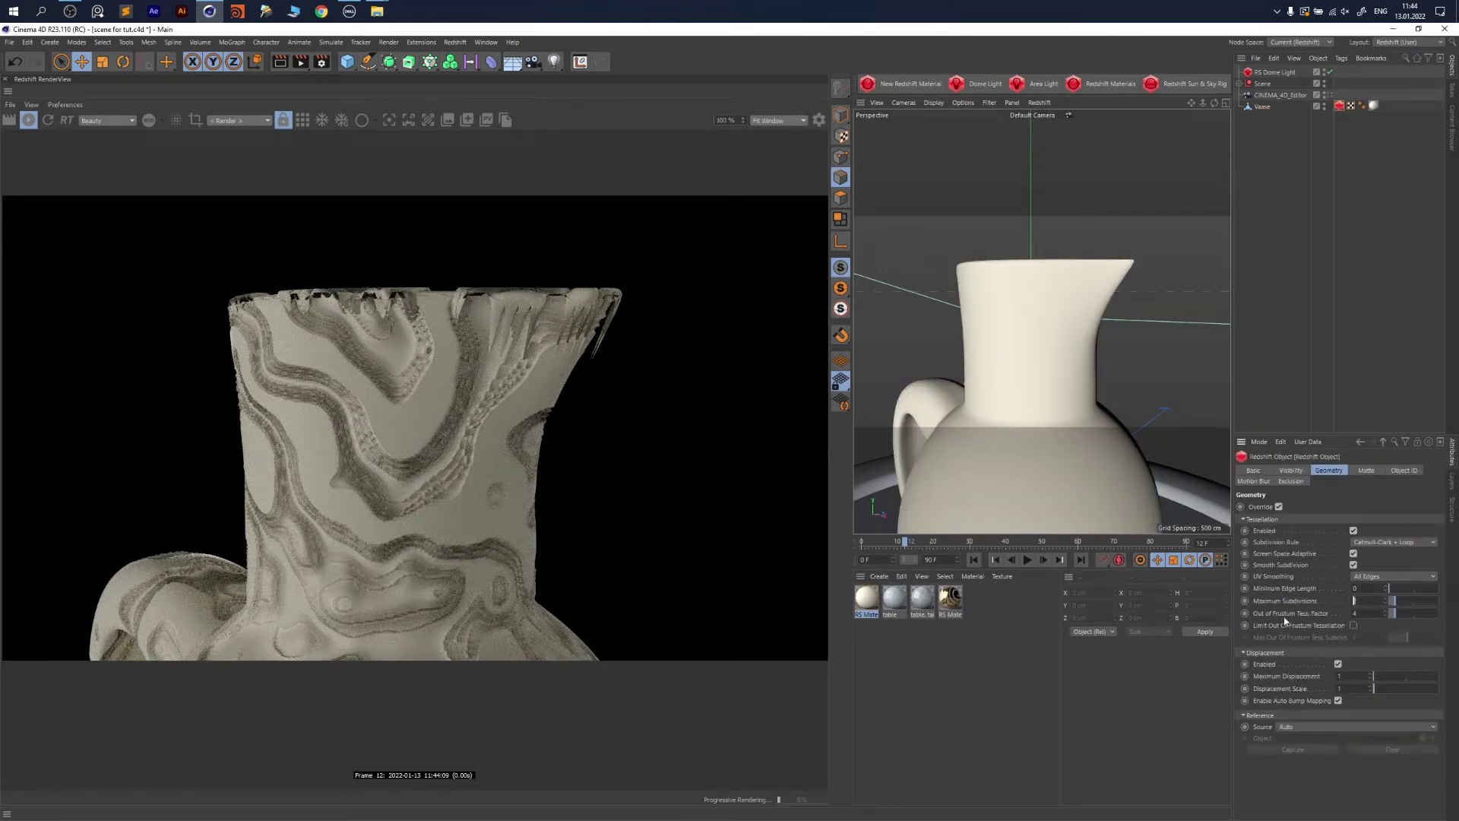
pyautogui.write('3')
pyautogui.press('Return')
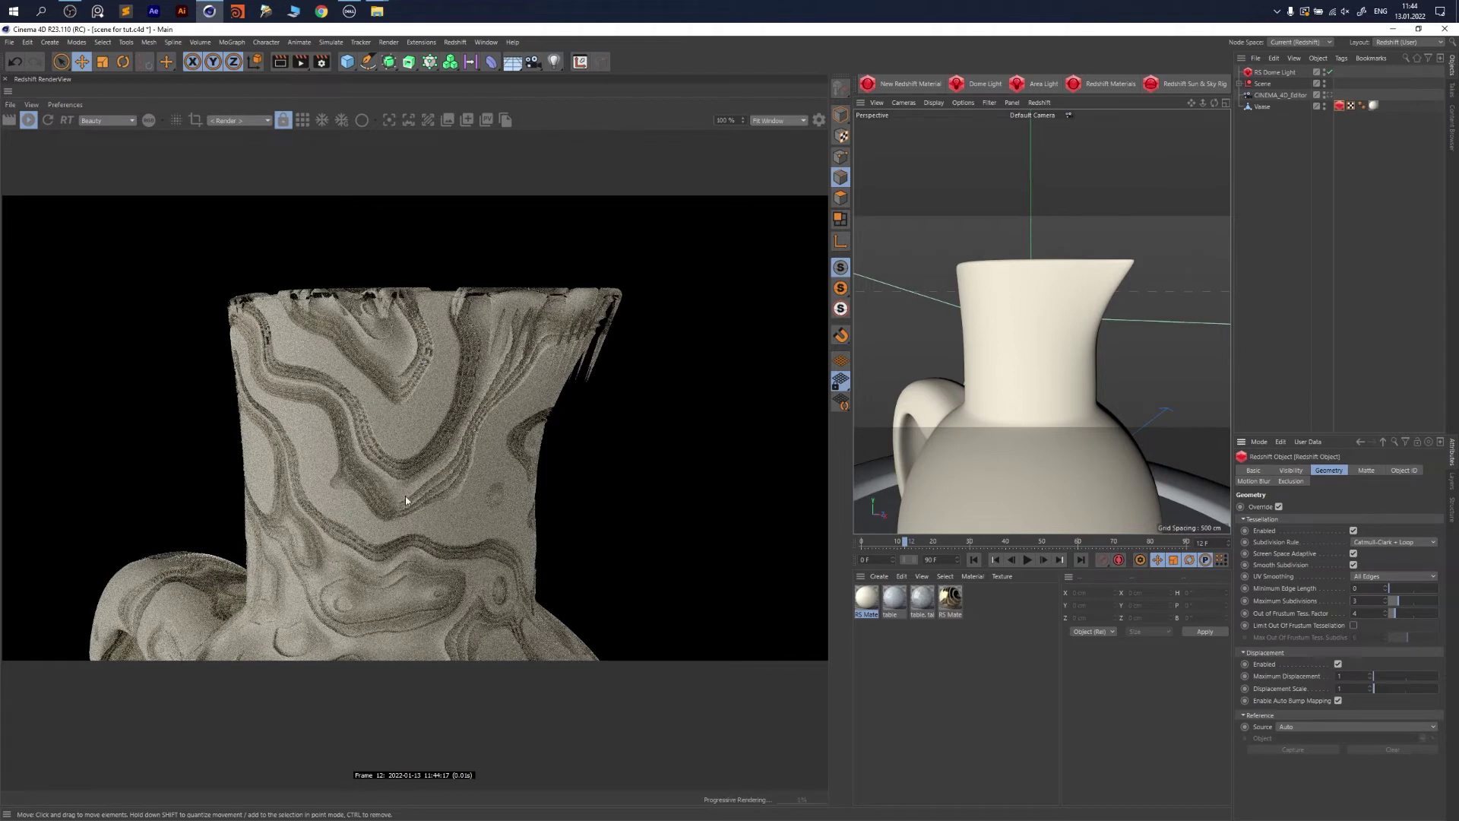
pyautogui.click(1354, 565)
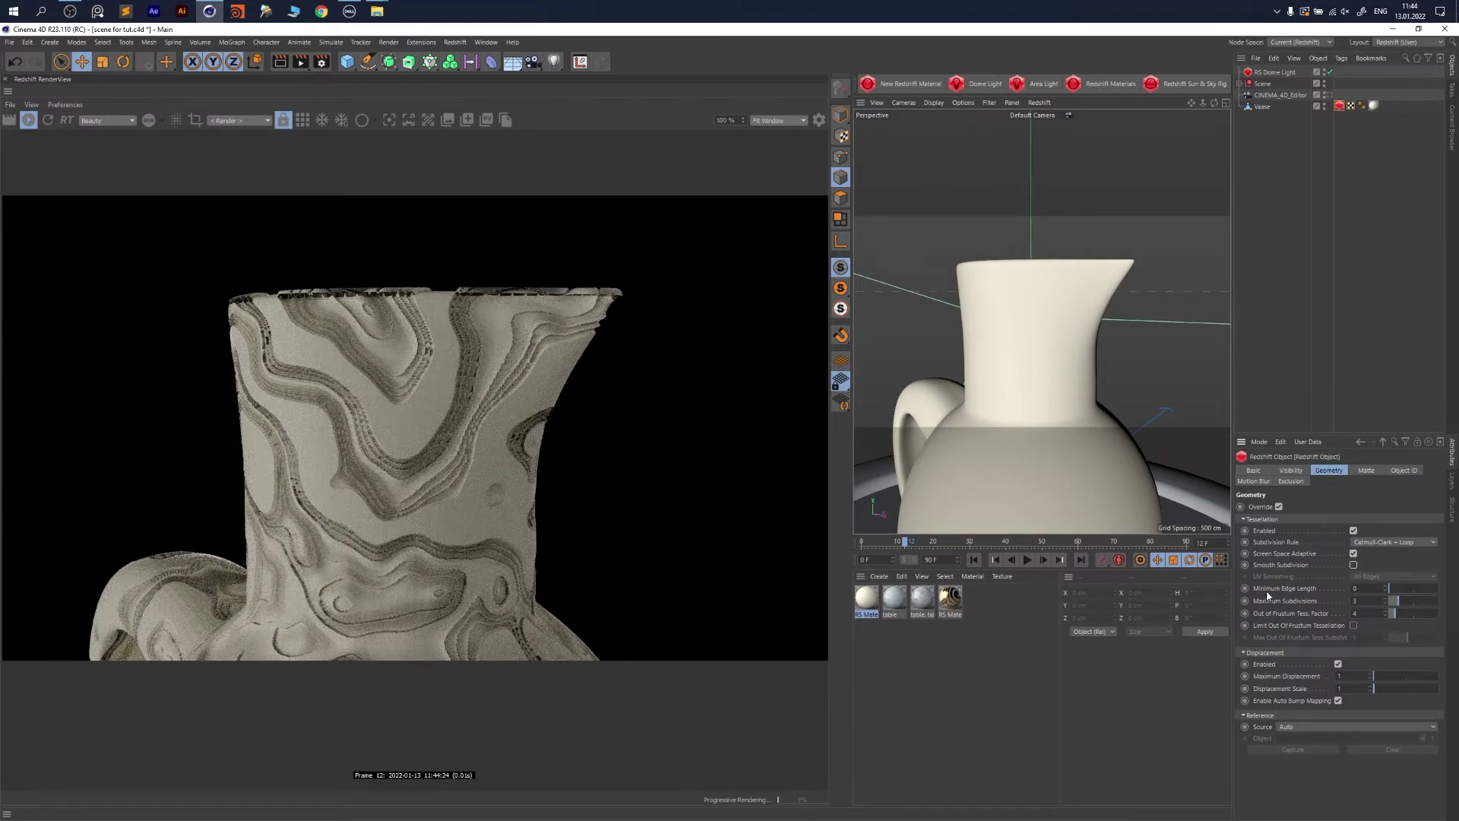
pyautogui.click(1329, 95)
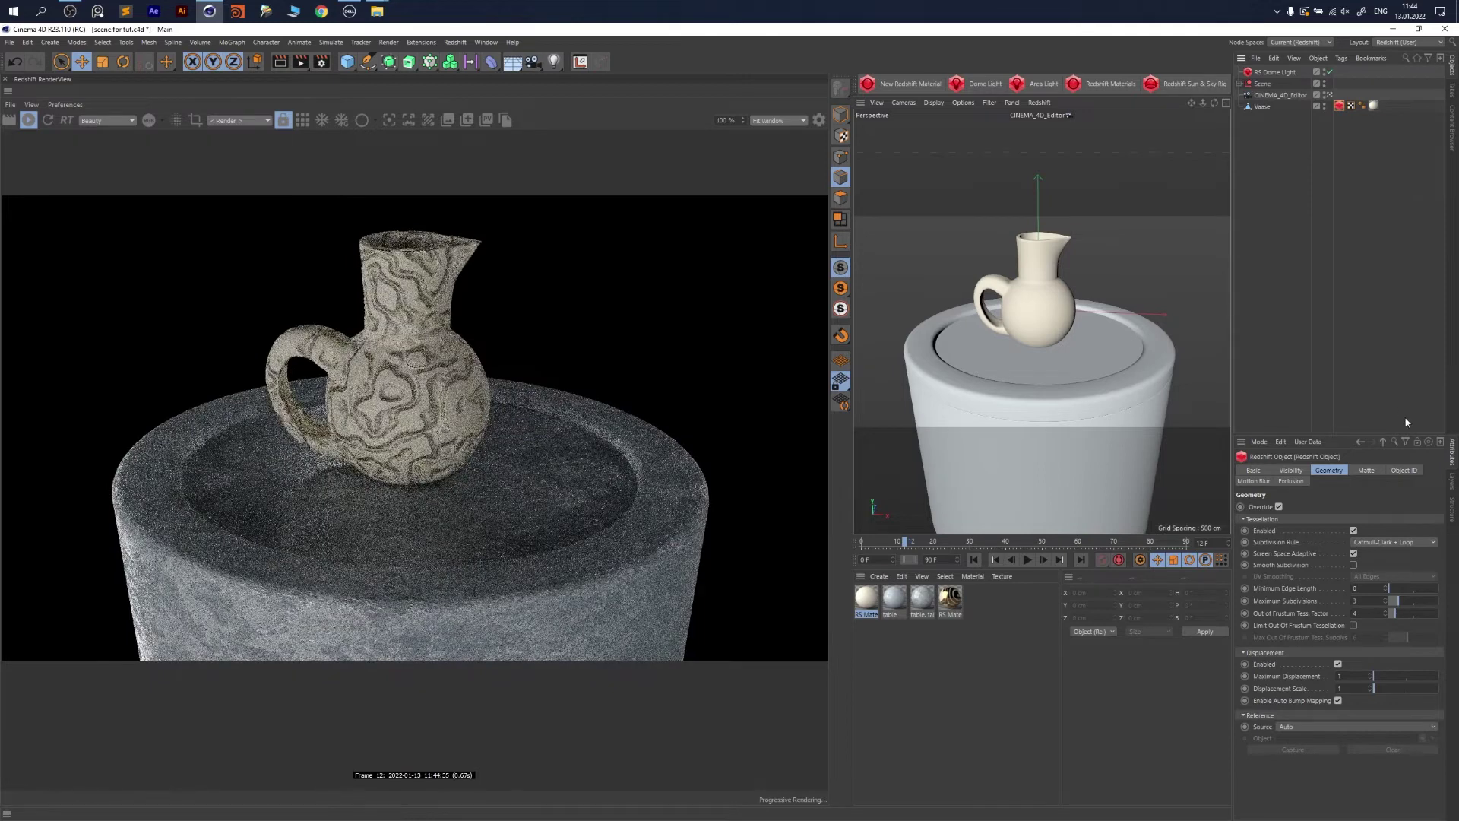
# Reopen the jug material's graph, enter a smaller RS Displacement Scale, and move RS Material up
pyautogui.doubleClick(950, 596)
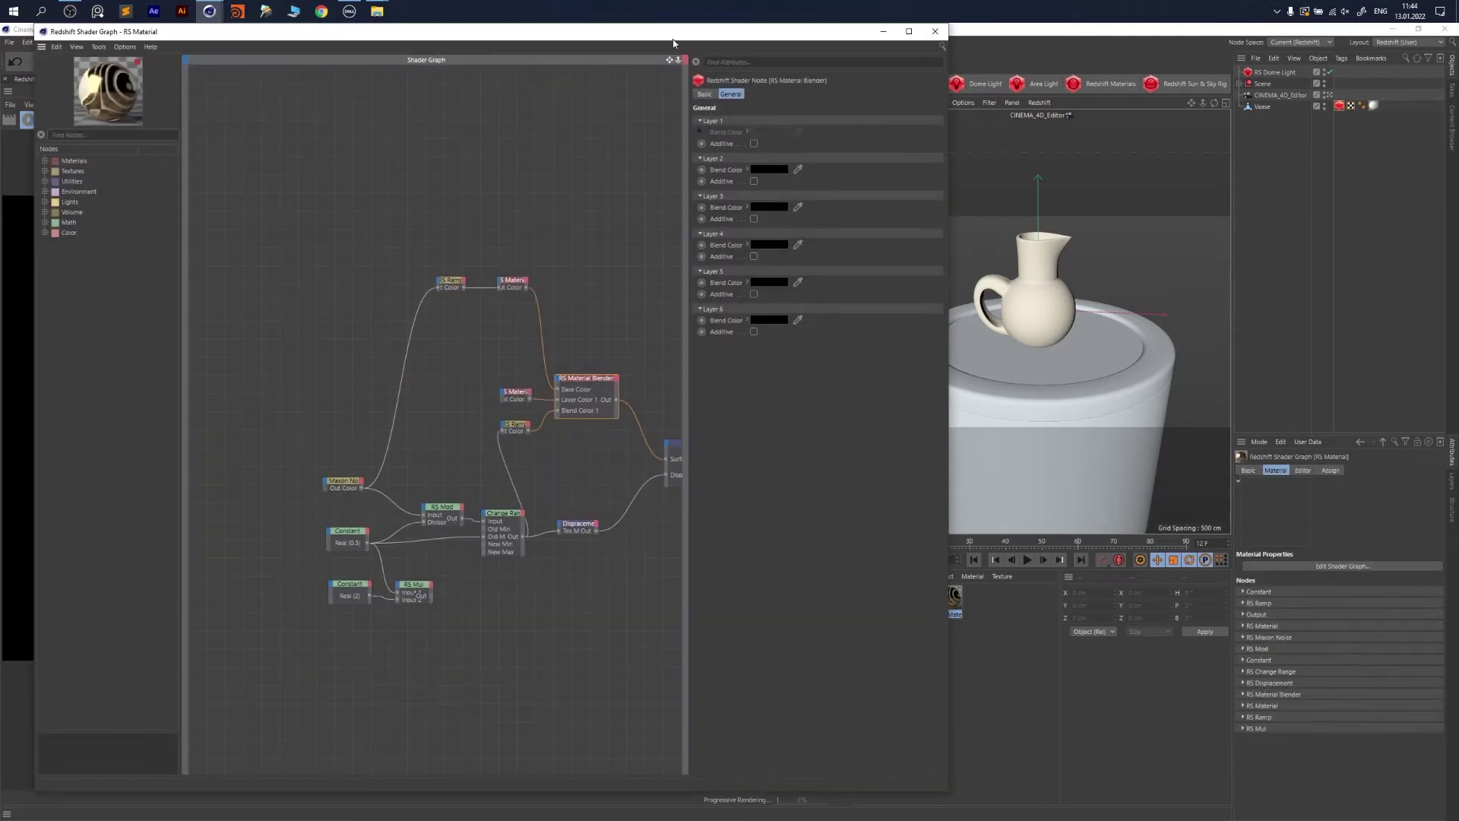
pyautogui.moveTo(673, 40); pyautogui.dragTo(1189, 40)
pyautogui.click(1449, 32)
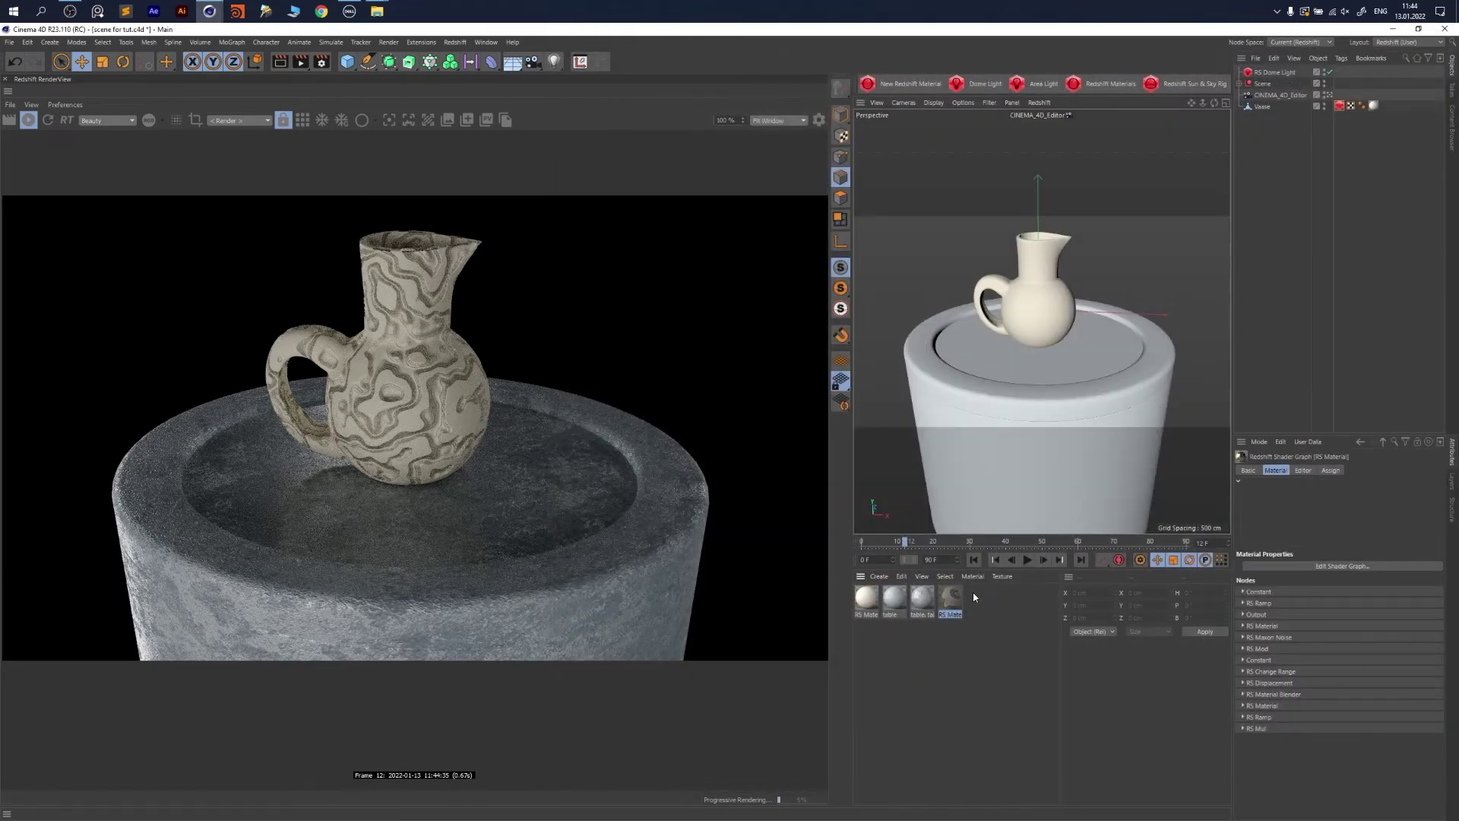
pyautogui.doubleClick(875, 603)
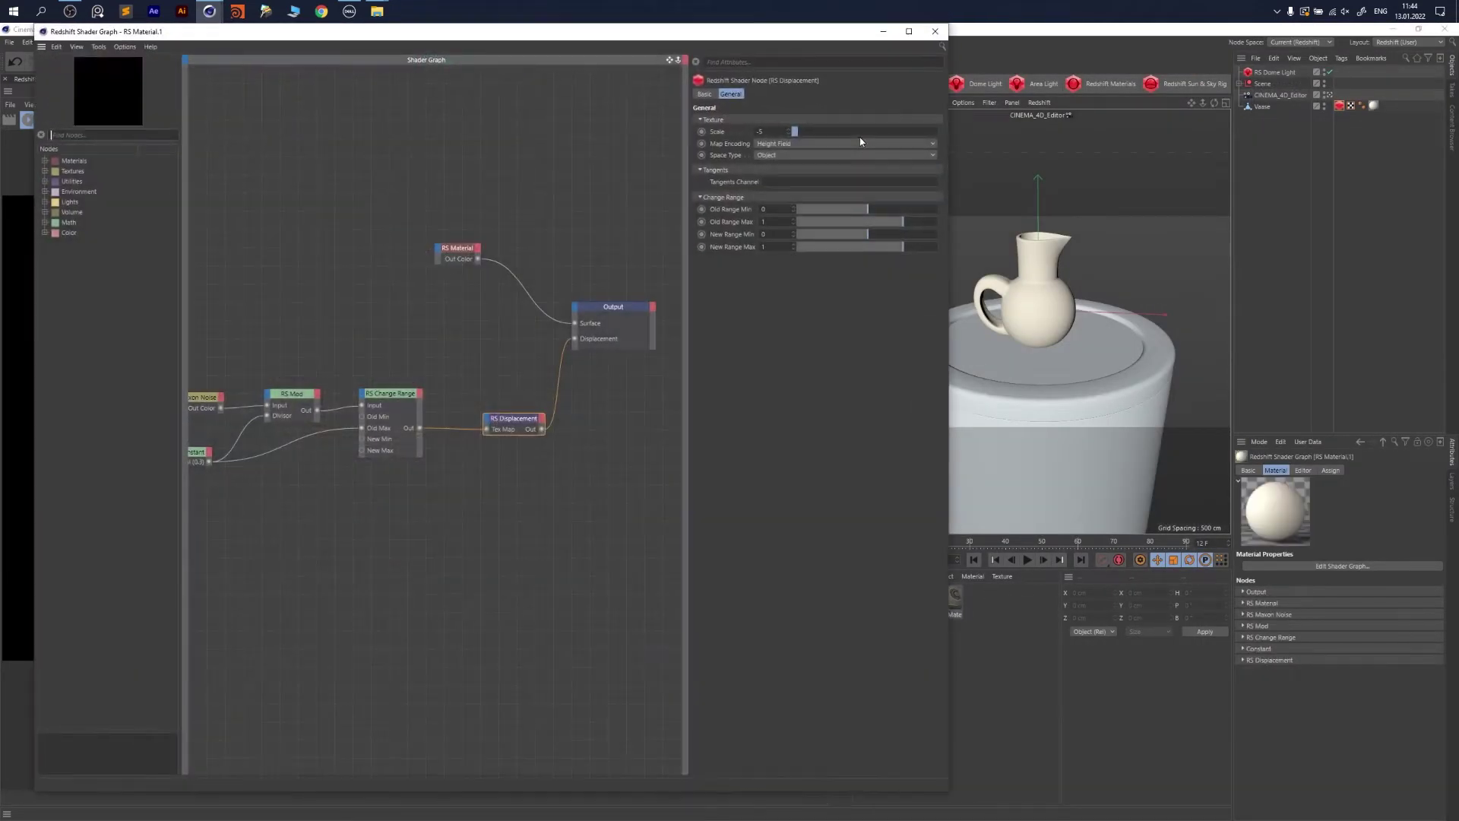
pyautogui.moveTo(767, 27); pyautogui.dragTo(1277, 45)
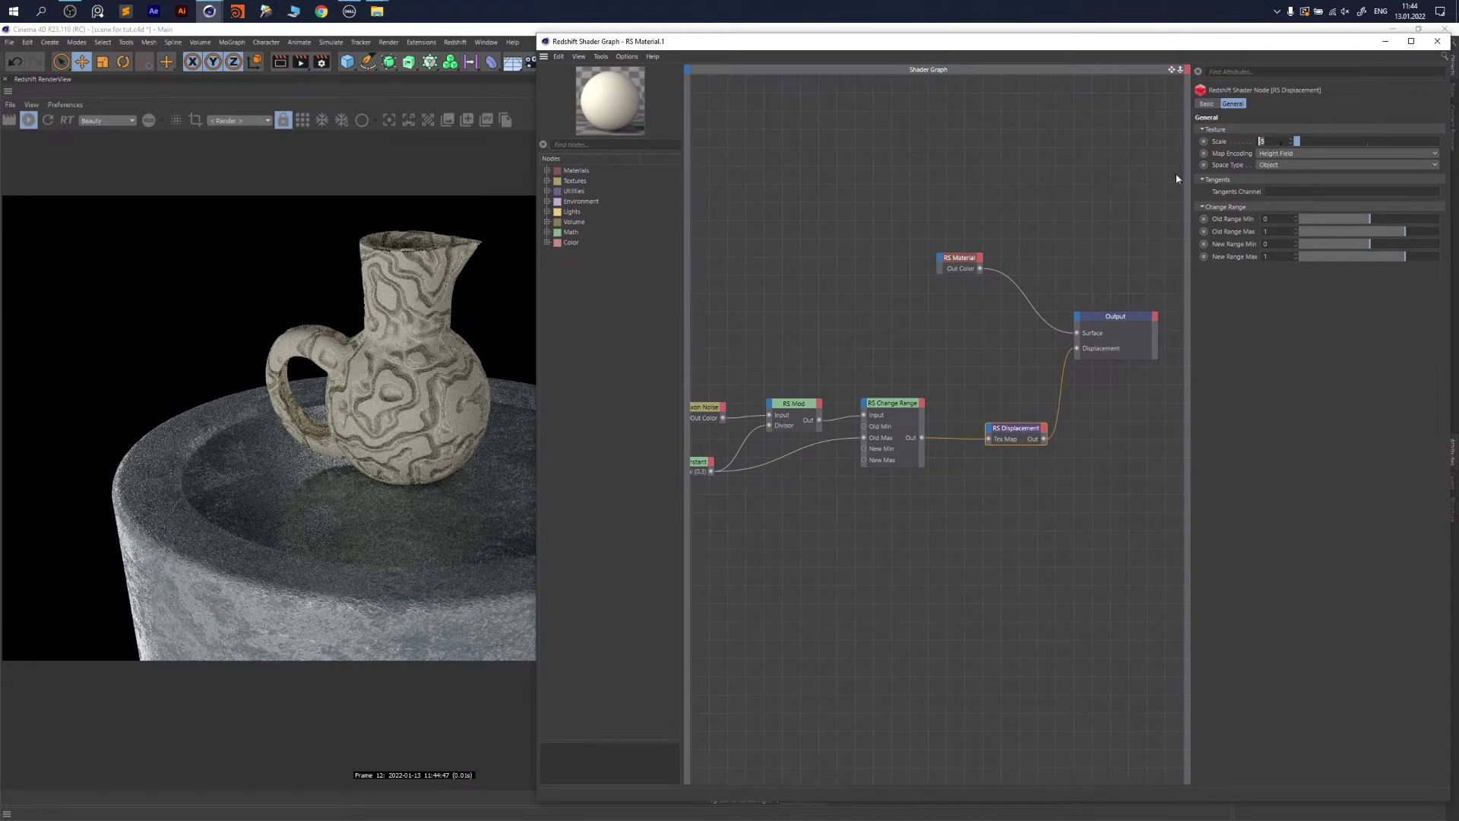
pyautogui.press('BackSpace')
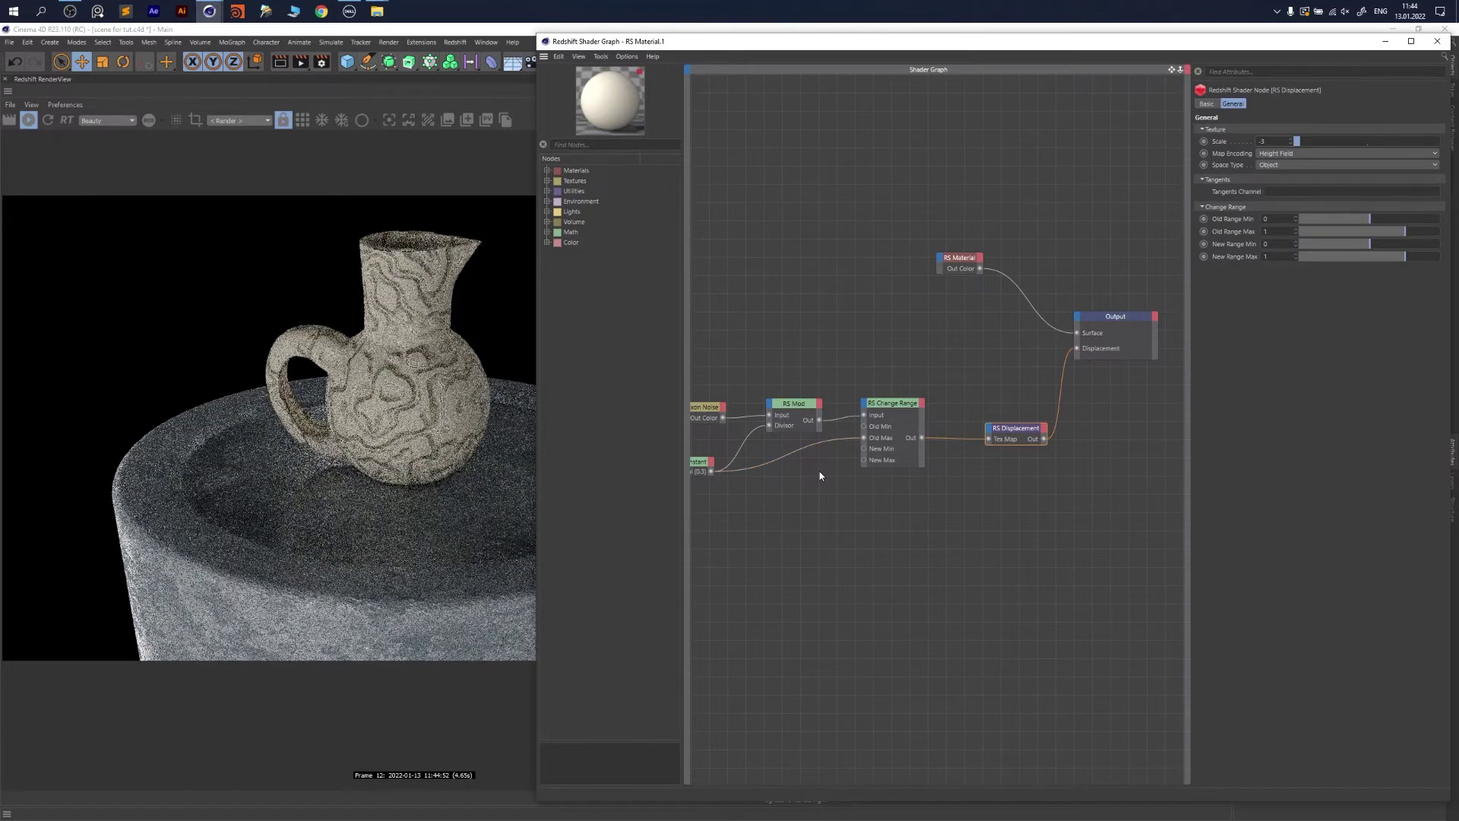
pyautogui.moveTo(882, 359); pyautogui.dragTo(946, 380, button='middle')
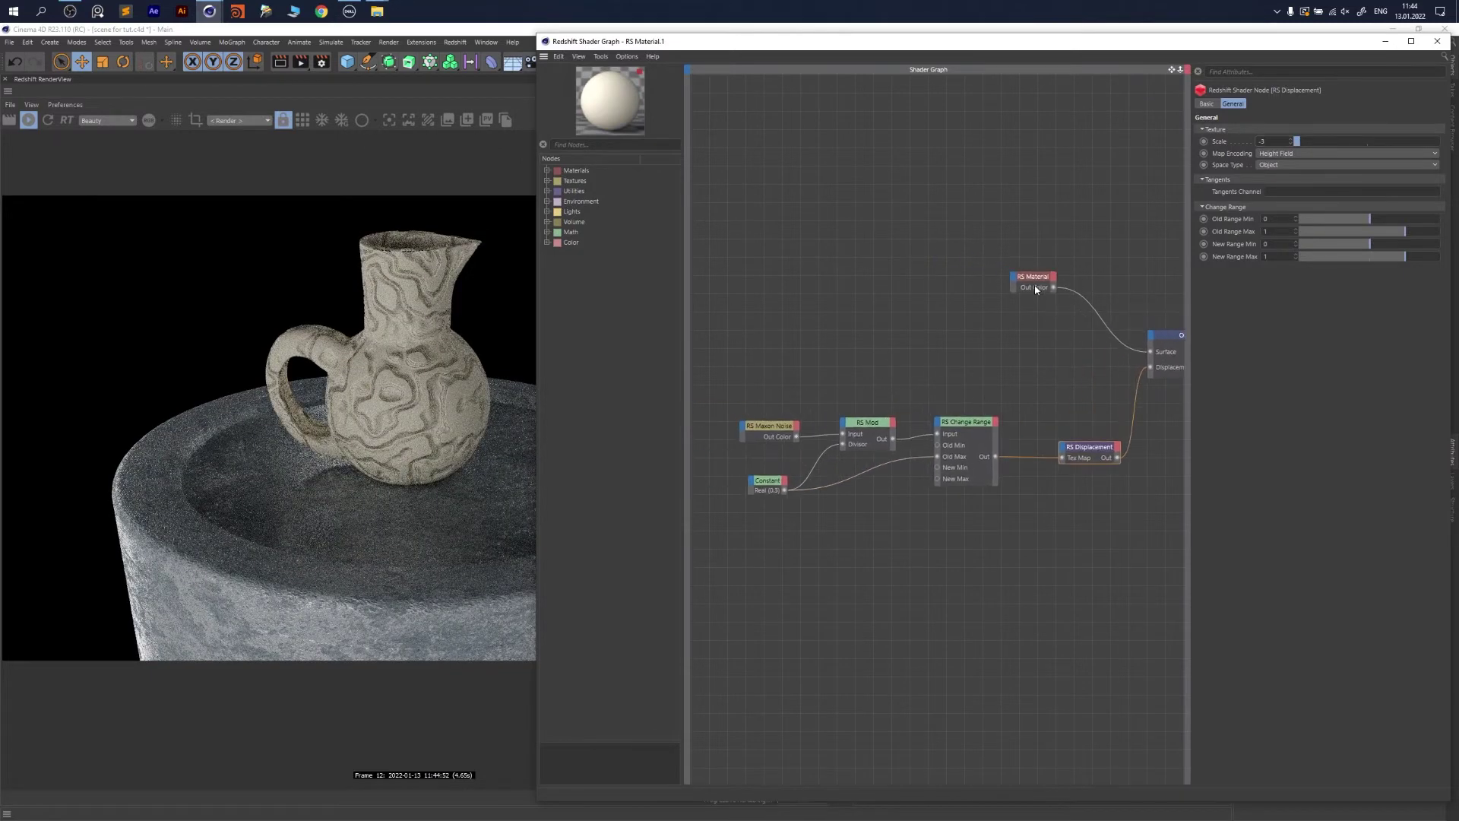
pyautogui.moveTo(1035, 288); pyautogui.dragTo(1031, 187)
# Shift the noise and utility nodes left to make room in the graph
pyautogui.moveTo(1022, 307); pyautogui.dragTo(966, 308, button='middle')
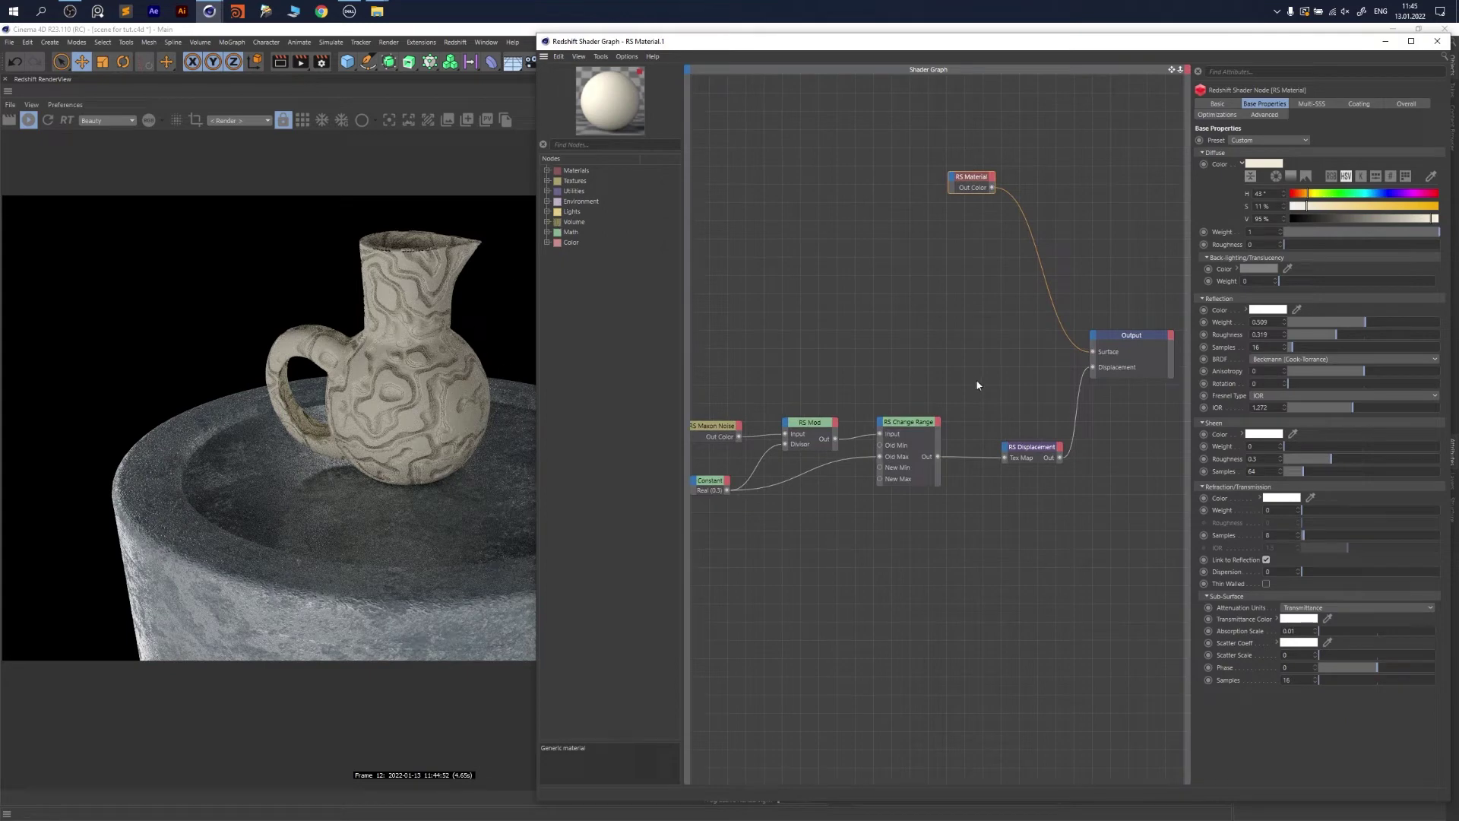
pyautogui.moveTo(978, 380); pyautogui.dragTo(684, 542)
pyautogui.moveTo(1041, 452); pyautogui.dragTo(1033, 453)
# Add a Copper-preset RS Material with Metal Edge Tint 79%, keeping white on Surface
pyautogui.click(548, 170)
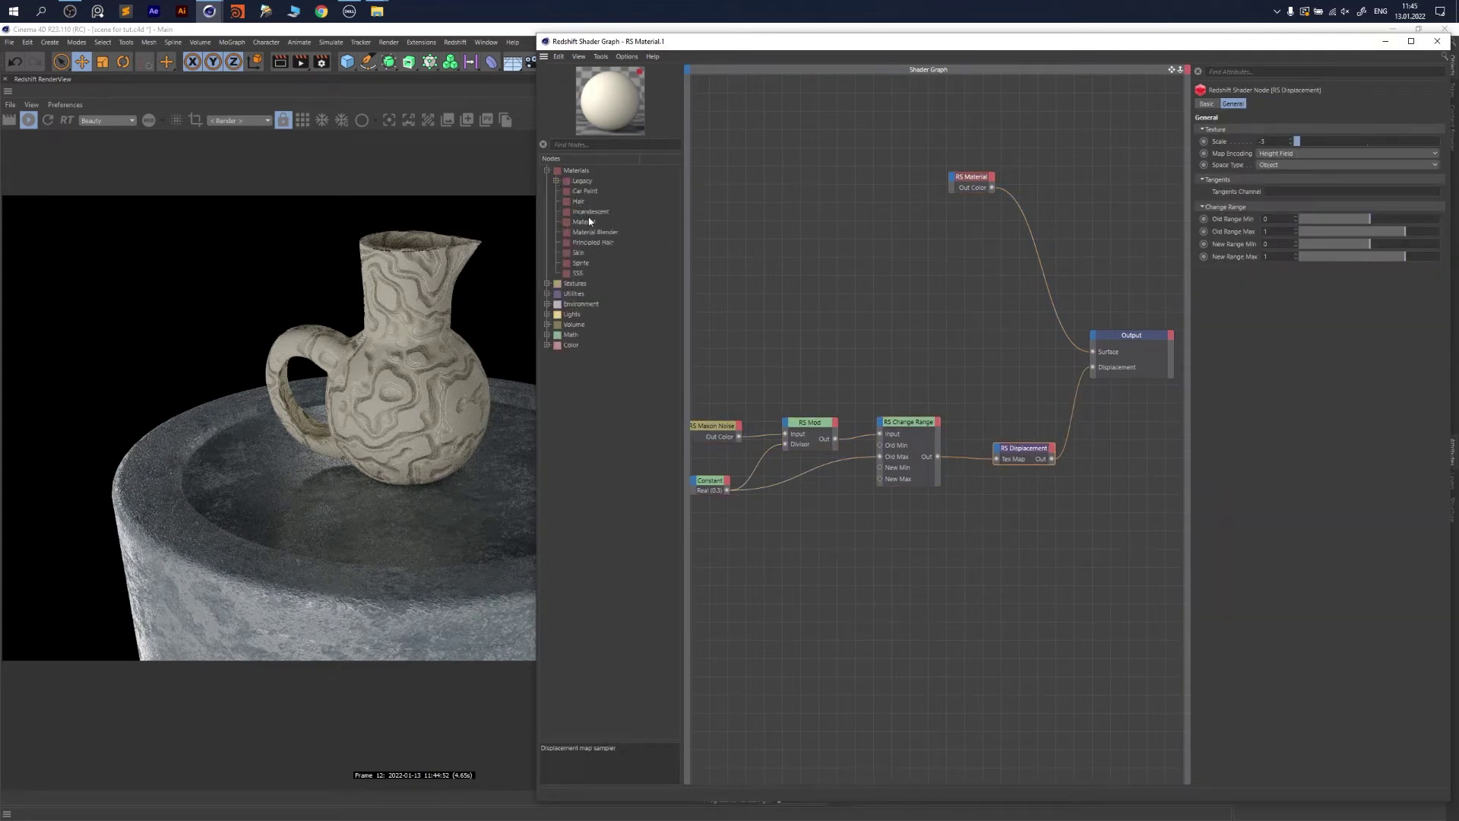
pyautogui.moveTo(590, 221); pyautogui.dragTo(984, 234)
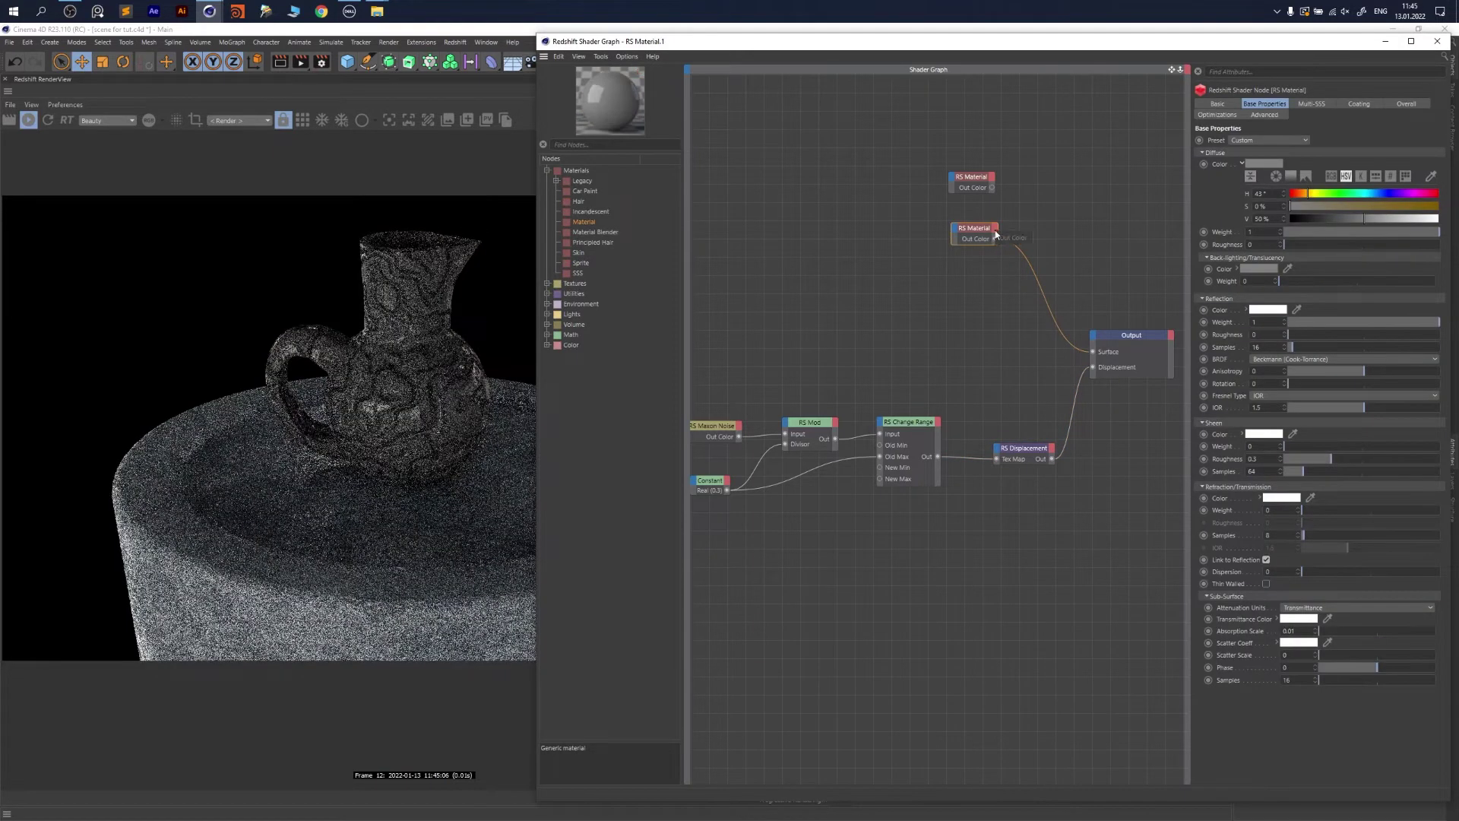
pyautogui.click(1269, 140)
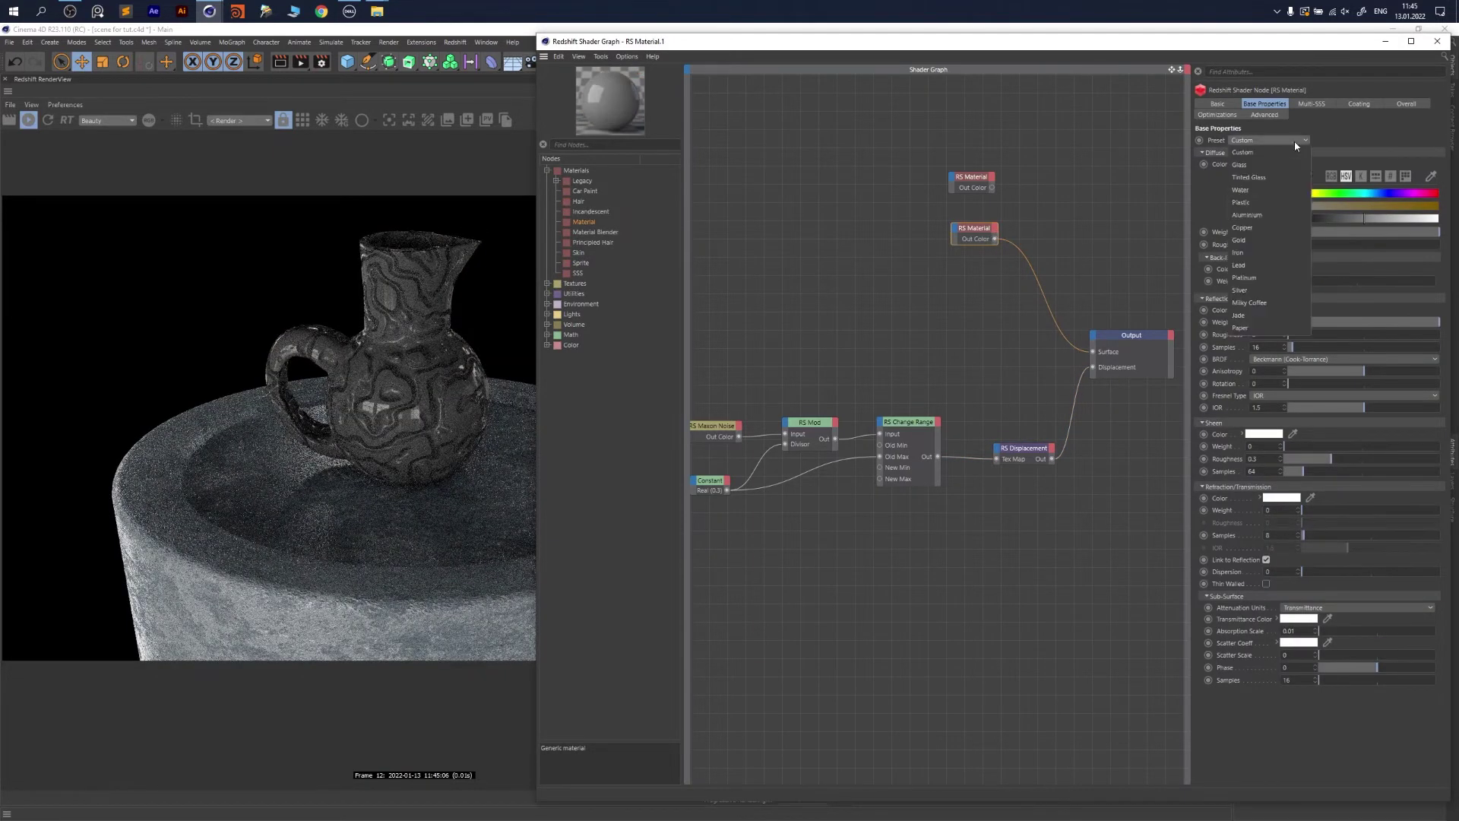
pyautogui.click(1306, 228)
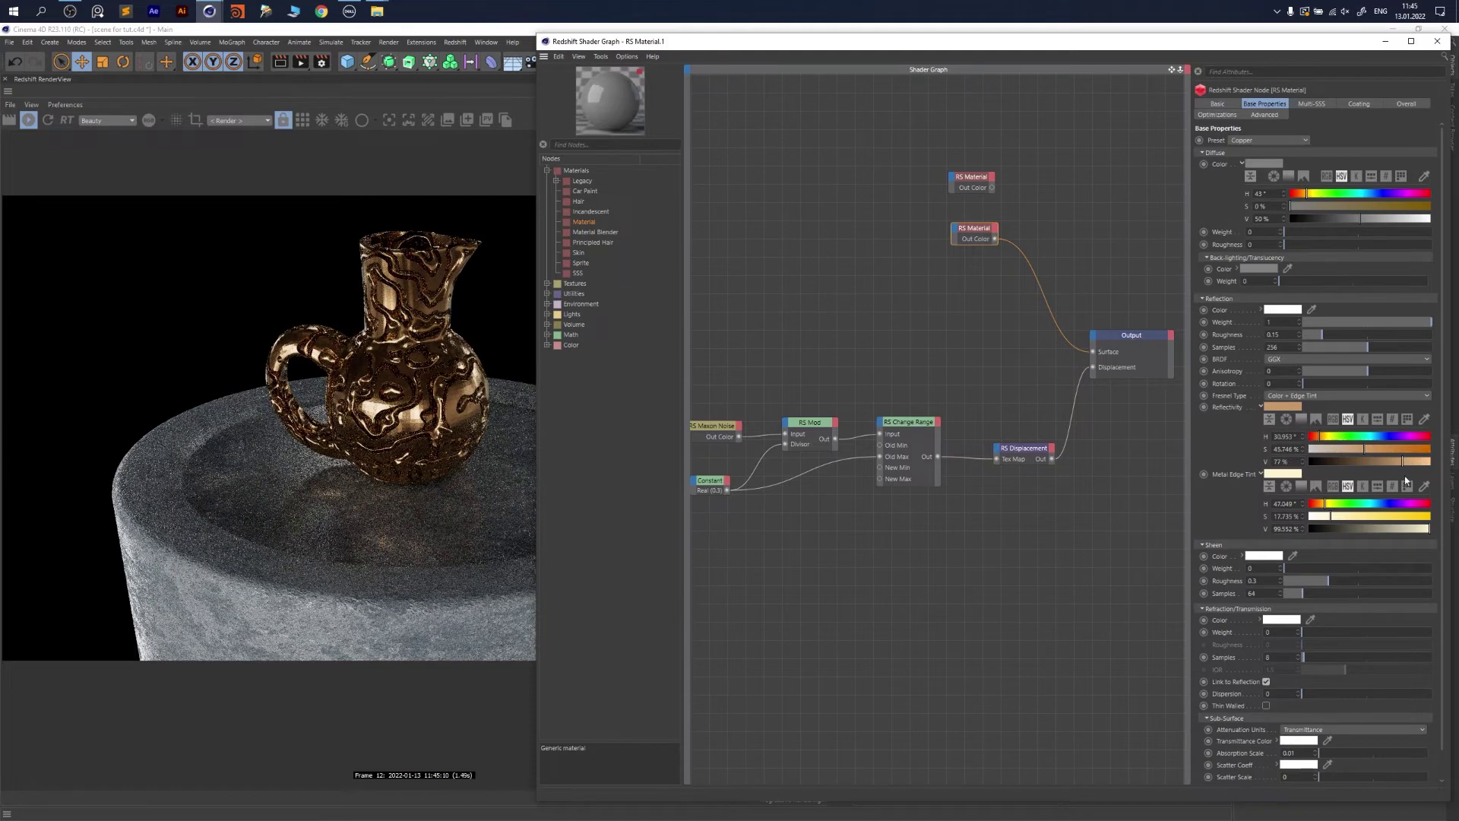
pyautogui.click(1404, 528)
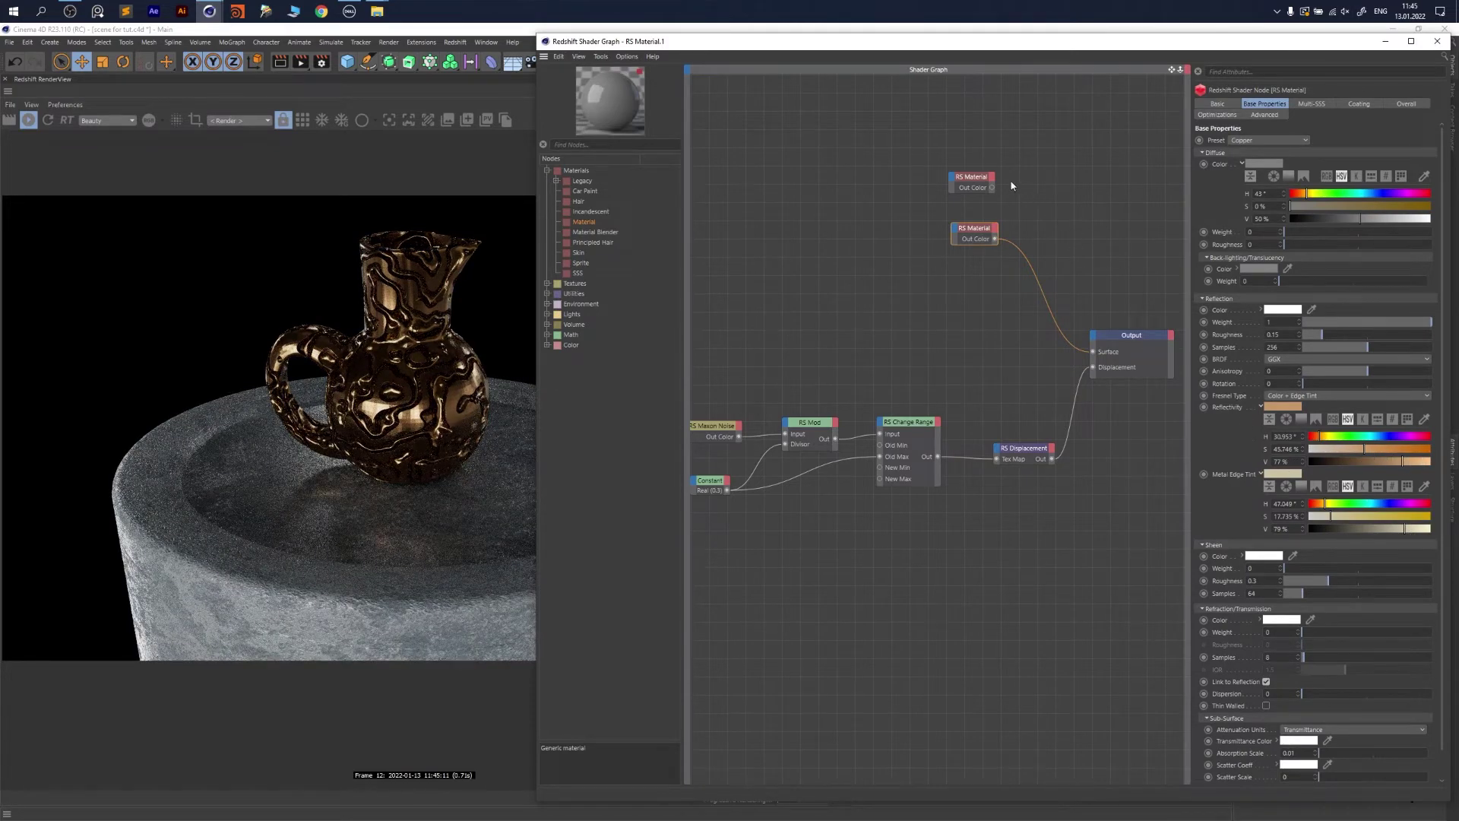
pyautogui.moveTo(992, 187); pyautogui.dragTo(1093, 351)
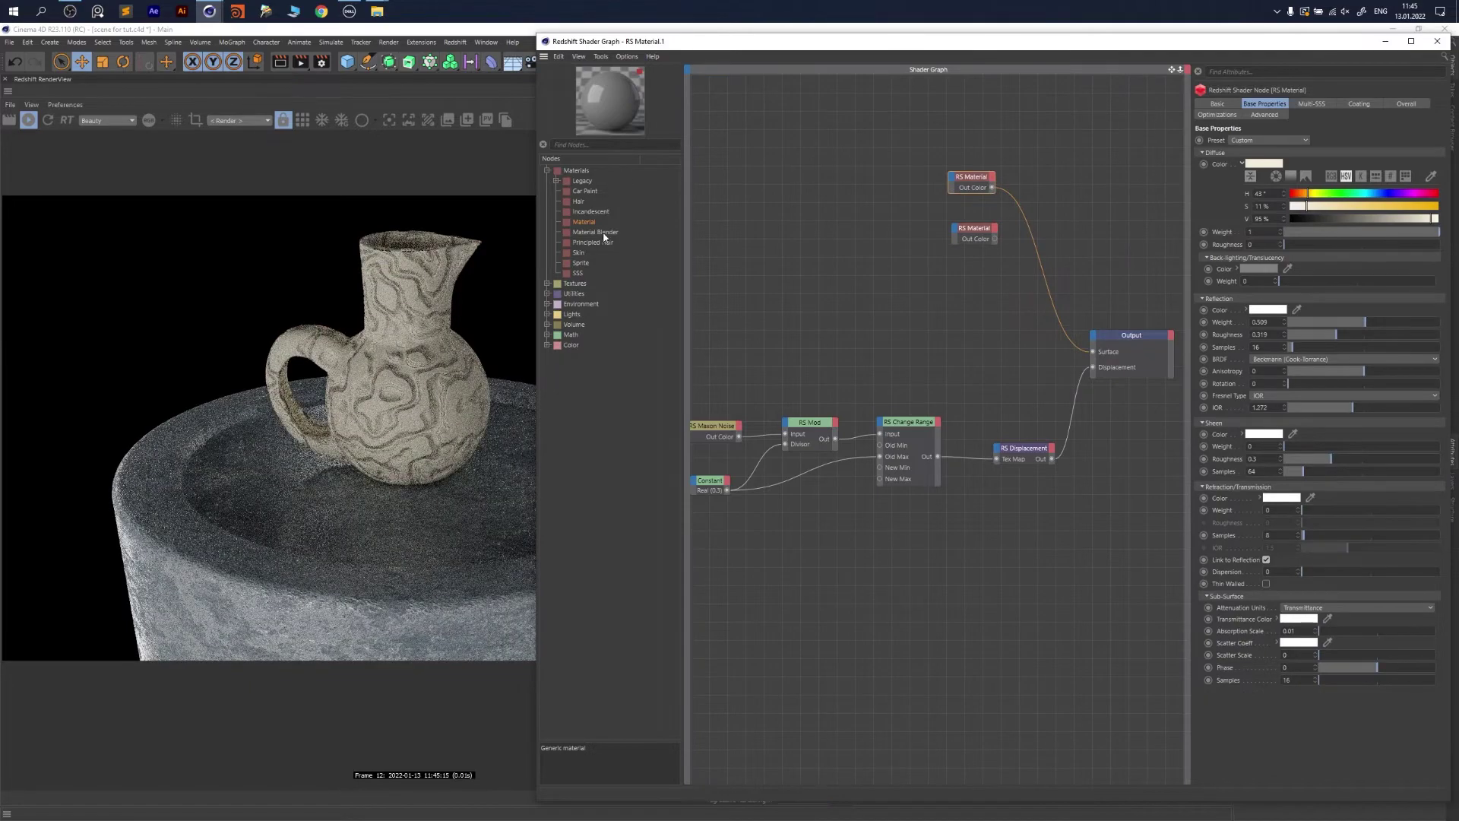
# Add an RS Material Blender with white on Base Color and copper on Layer Color 1
pyautogui.moveTo(605, 238); pyautogui.dragTo(1065, 214)
pyautogui.moveTo(963, 144); pyautogui.dragTo(1003, 247)
pyautogui.moveTo(982, 178); pyautogui.dragTo(940, 174)
pyautogui.moveTo(1062, 199); pyautogui.dragTo(997, 191)
pyautogui.click(950, 190)
pyautogui.click(1008, 213)
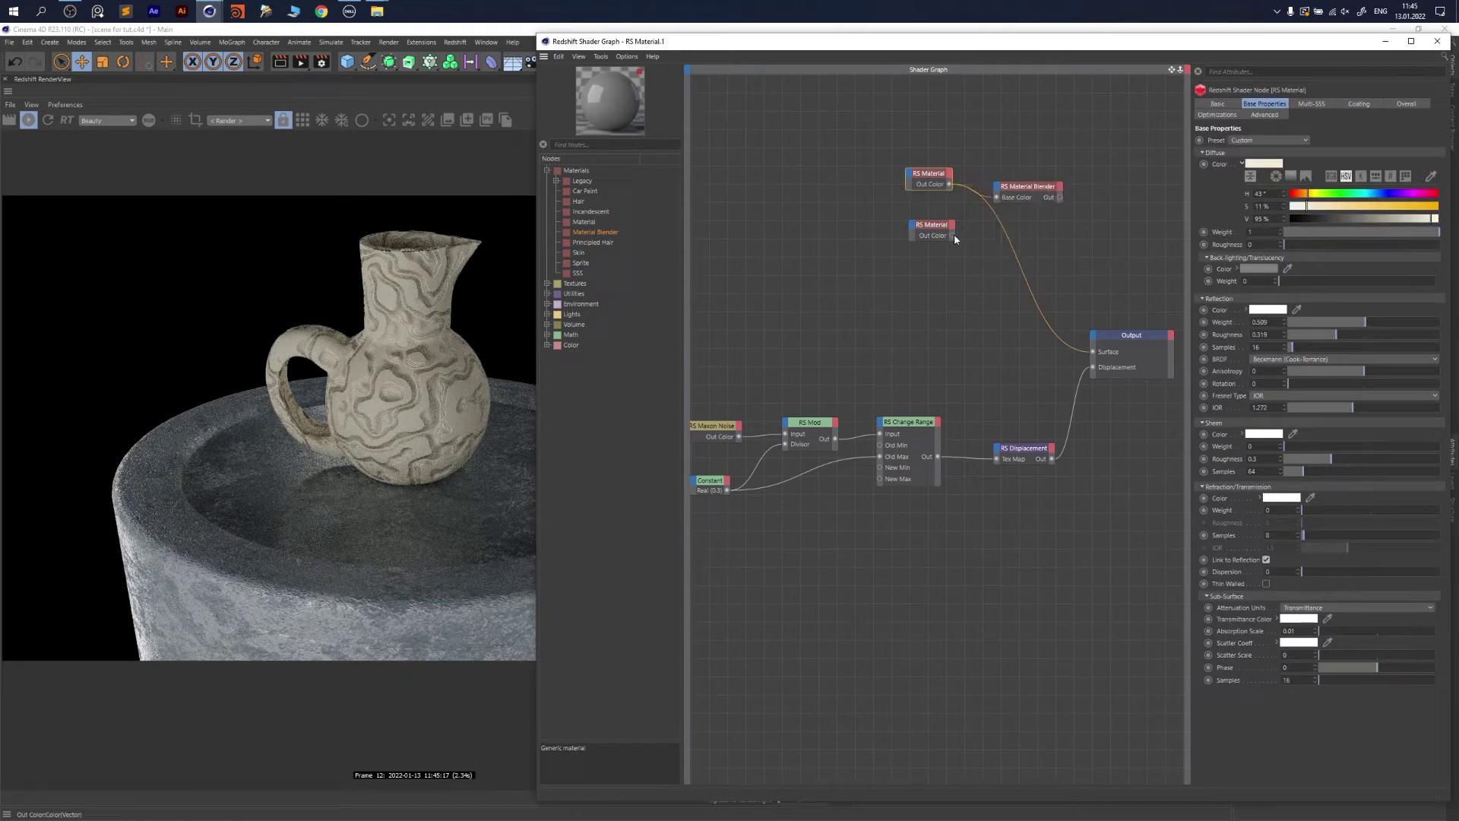
pyautogui.moveTo(997, 188); pyautogui.dragTo(998, 192)
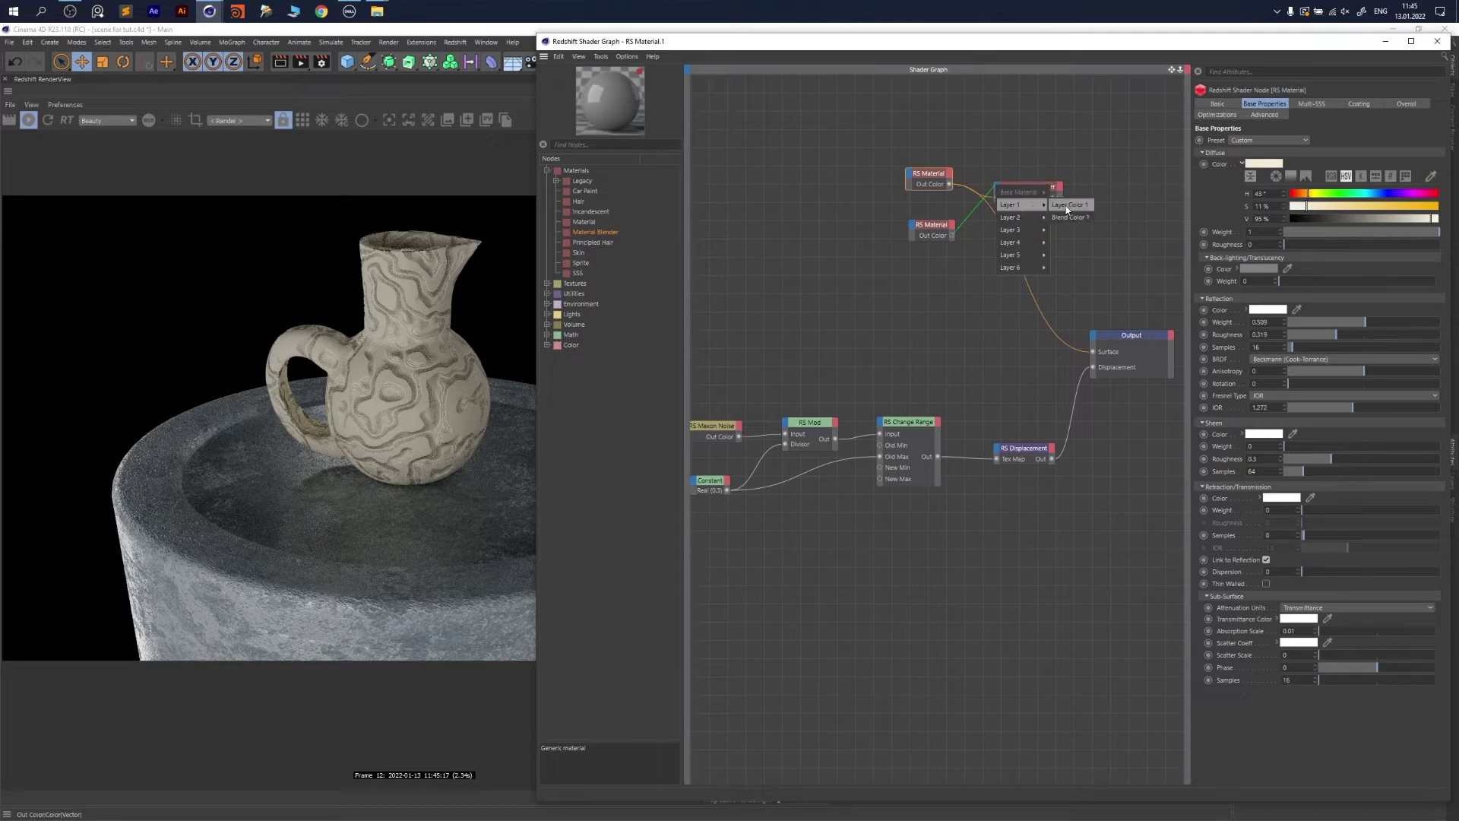
pyautogui.click(1022, 222)
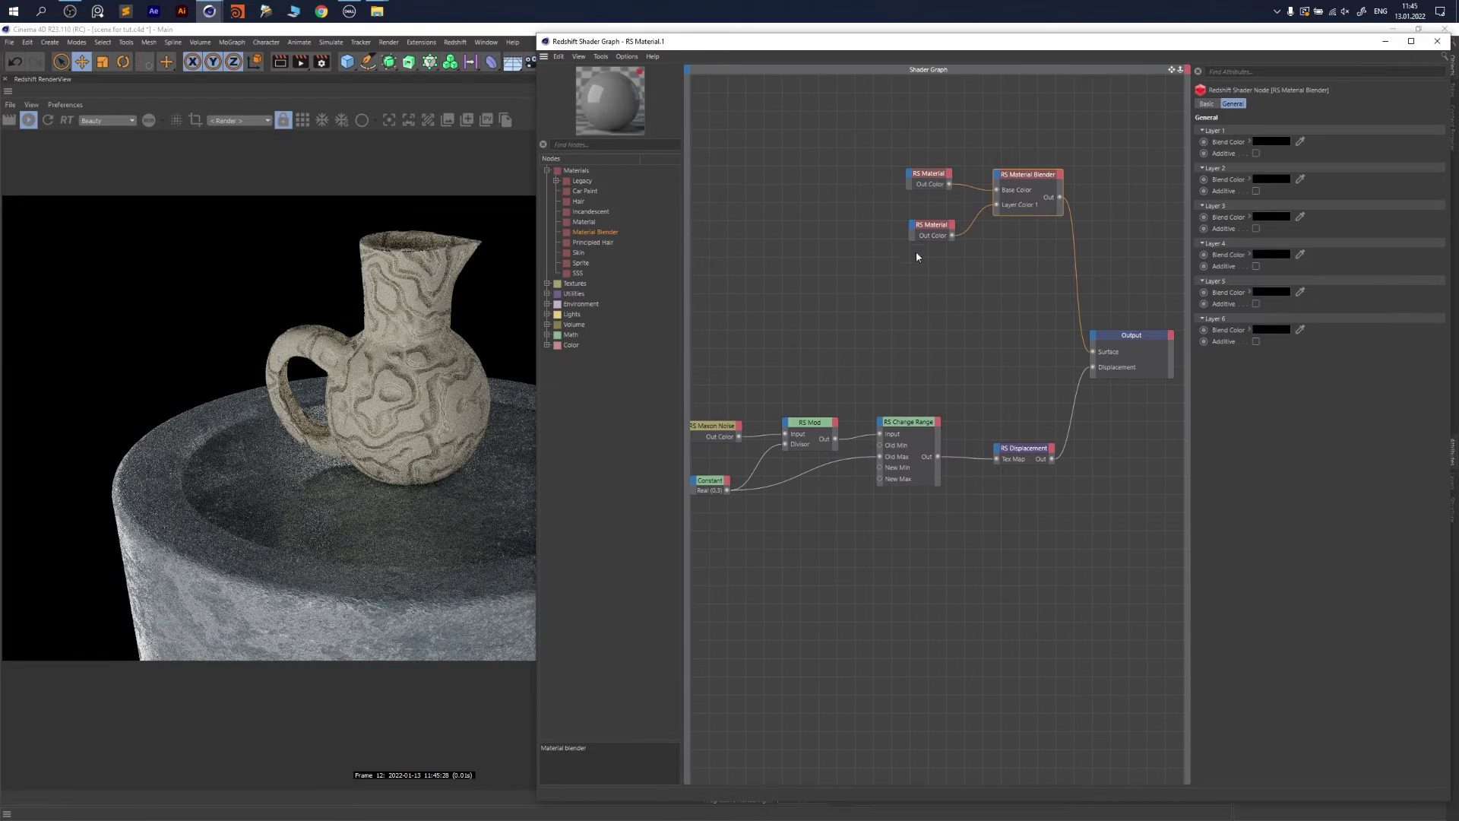
# Add an RS Ramp fed by Change Range, shift its white knot left, and wire it to Blend Color 1
pyautogui.click(550, 285)
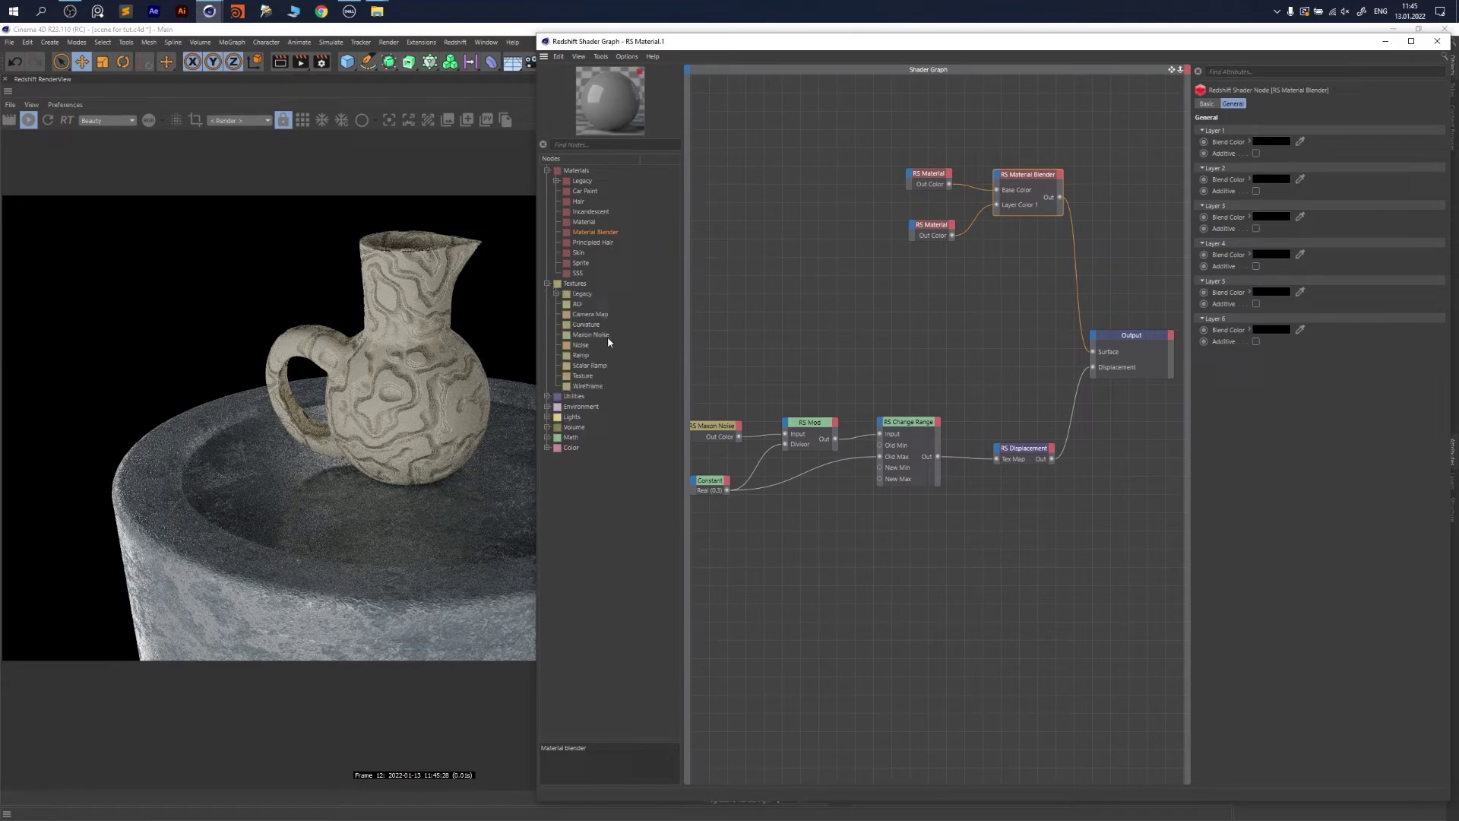
pyautogui.moveTo(585, 354); pyautogui.dragTo(931, 278)
pyautogui.moveTo(938, 457); pyautogui.dragTo(1092, 351)
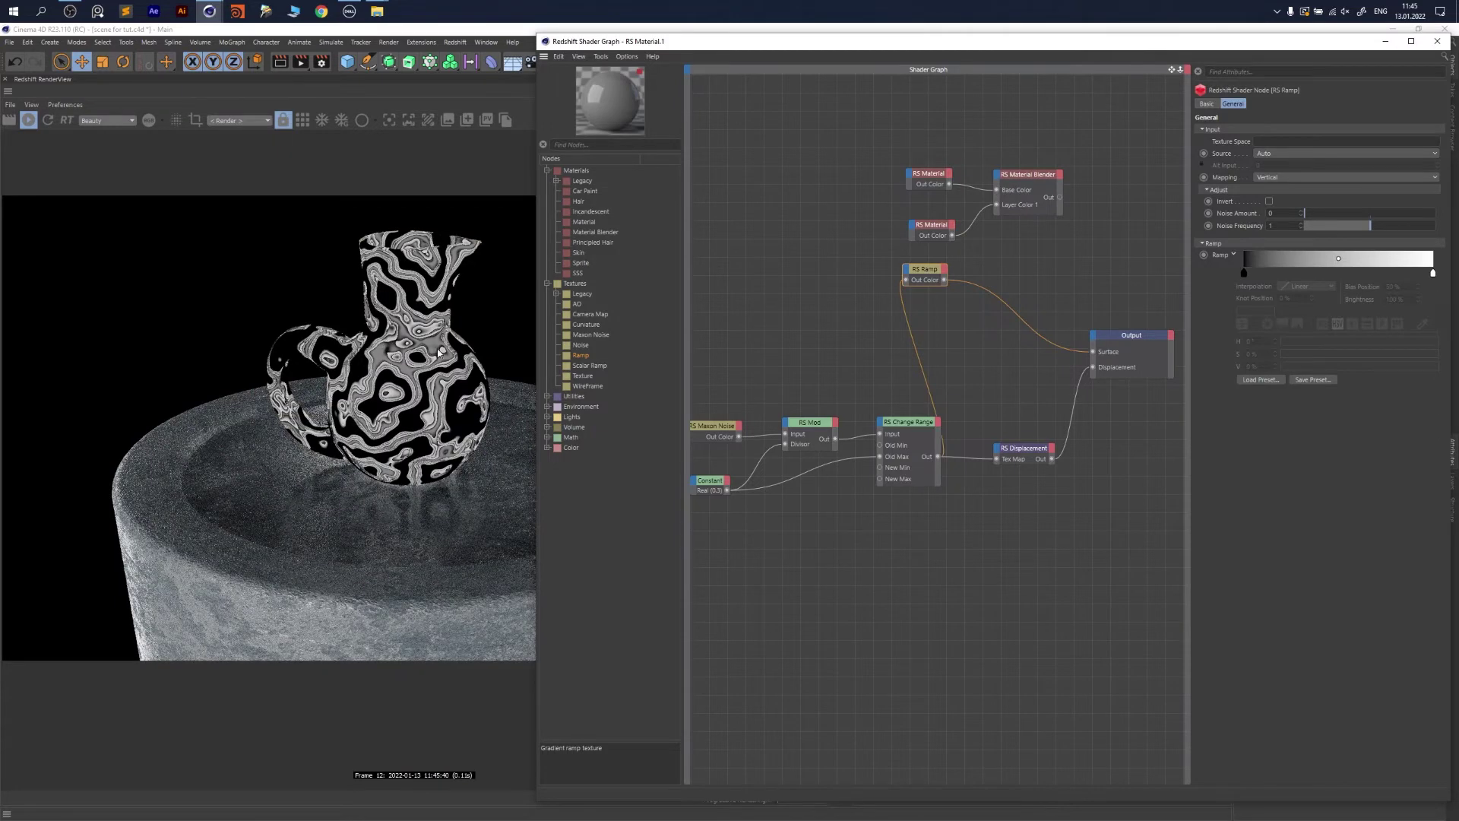
pyautogui.moveTo(1433, 278); pyautogui.dragTo(1267, 274)
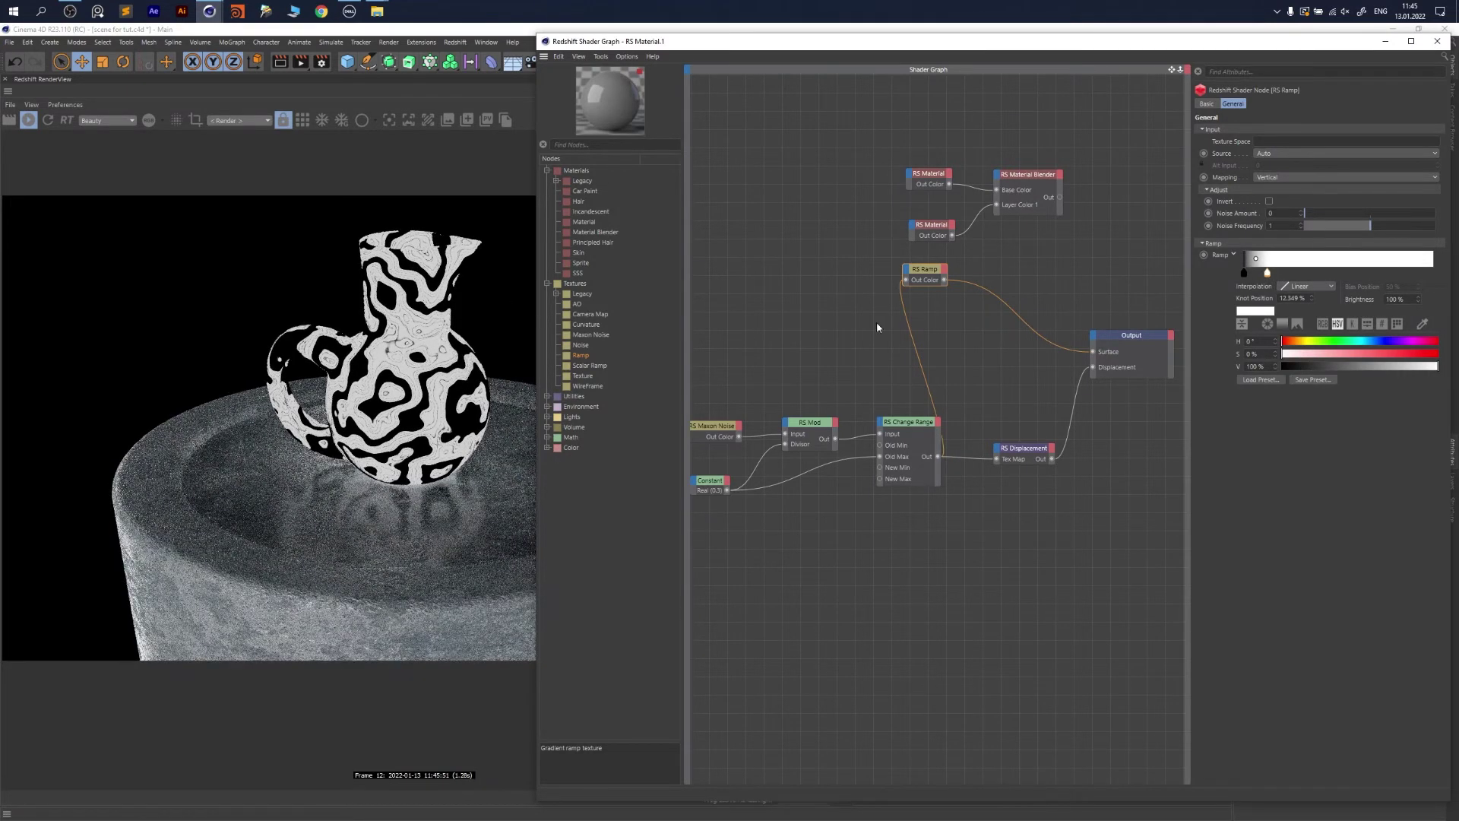
pyautogui.moveTo(944, 280); pyautogui.dragTo(1005, 206)
pyautogui.moveTo(1018, 194)
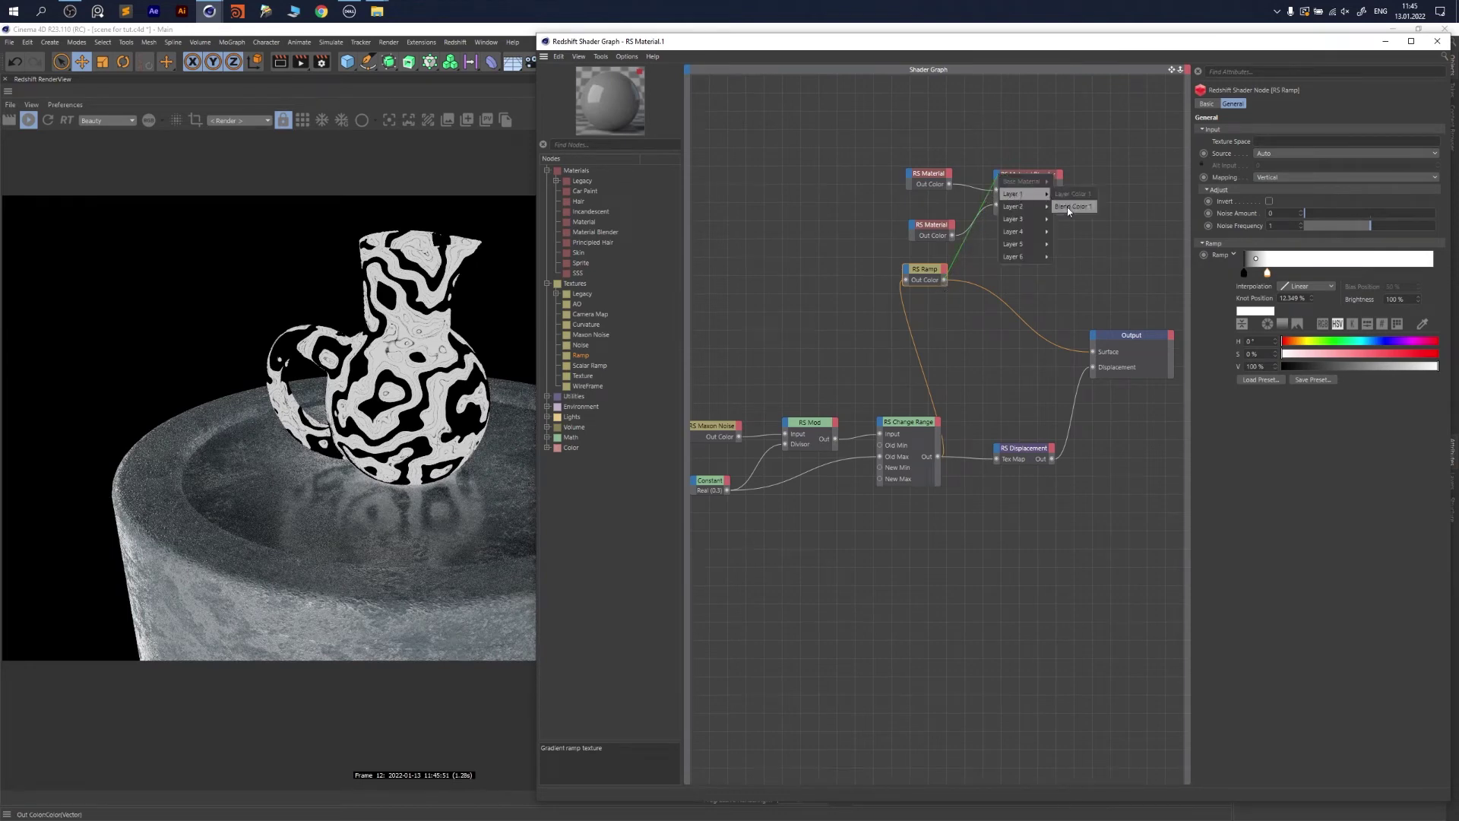
pyautogui.click(1076, 209)
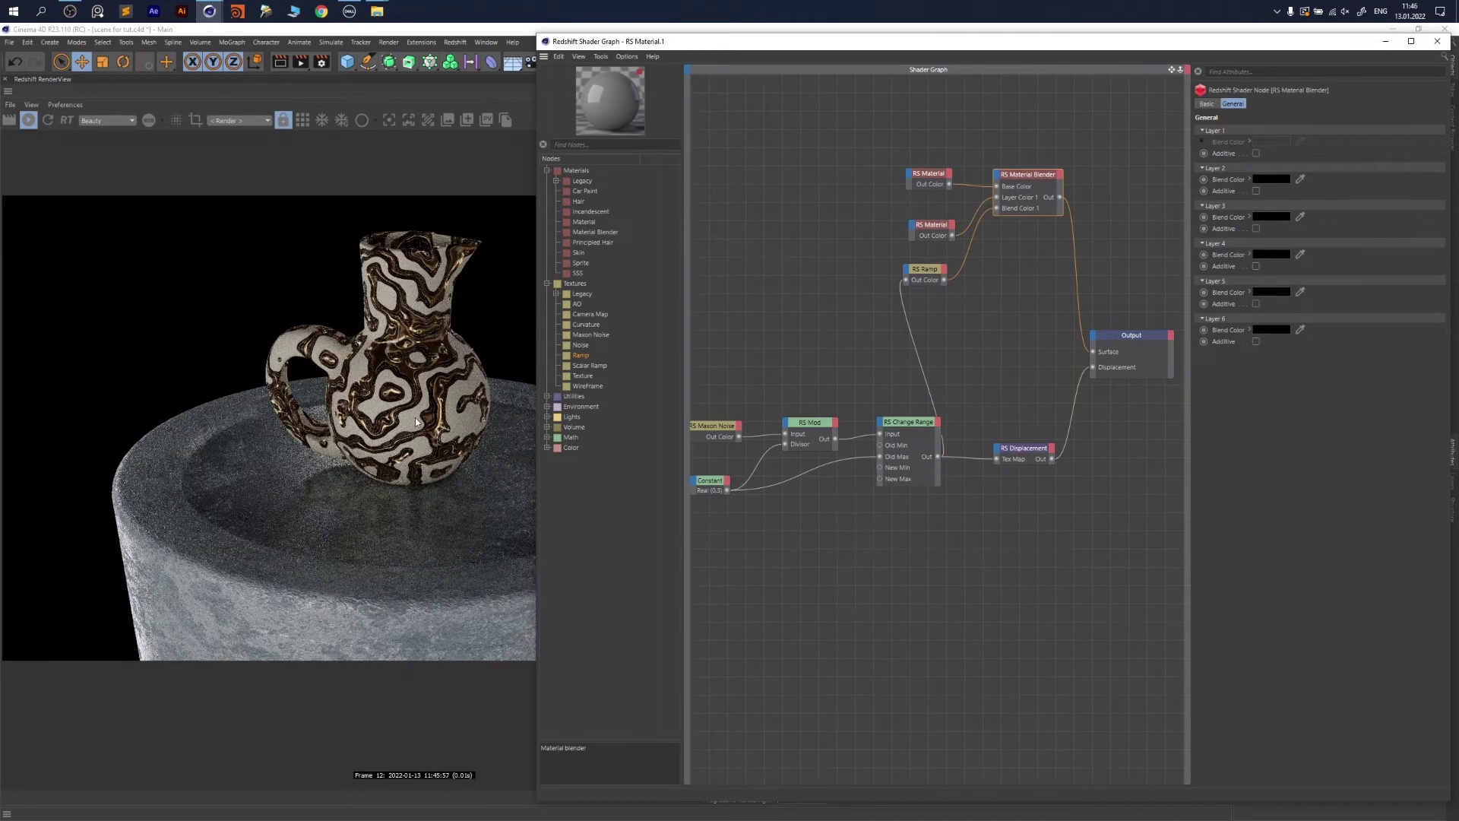
# Give the RS Maxon Noise Overall Scale 15 and Speed 0.2, then play the timeline forward
pyautogui.moveTo(809, 337); pyautogui.dragTo(915, 316, button='middle')
pyautogui.click(811, 416)
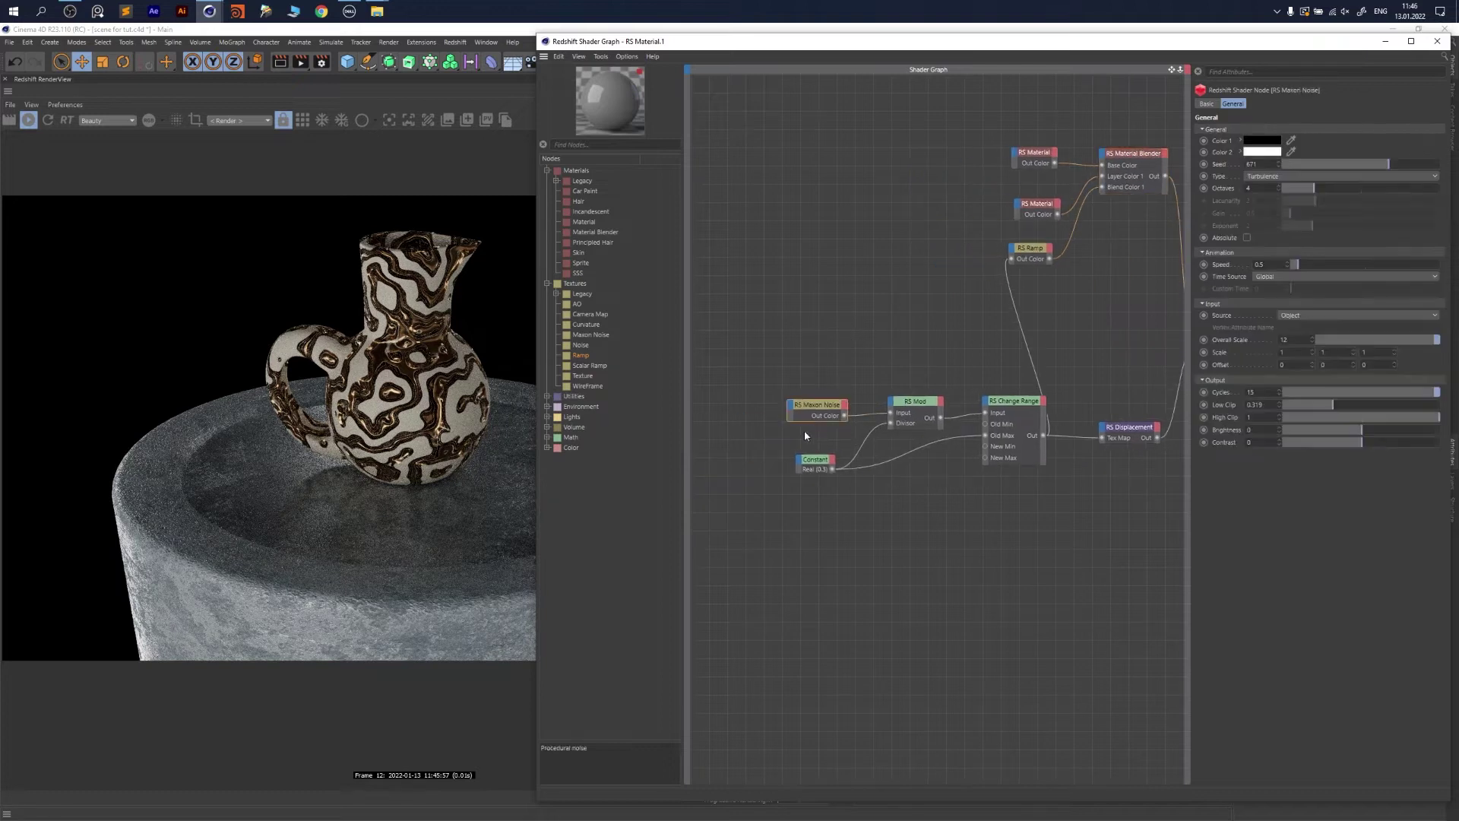
pyautogui.doubleClick(1284, 340)
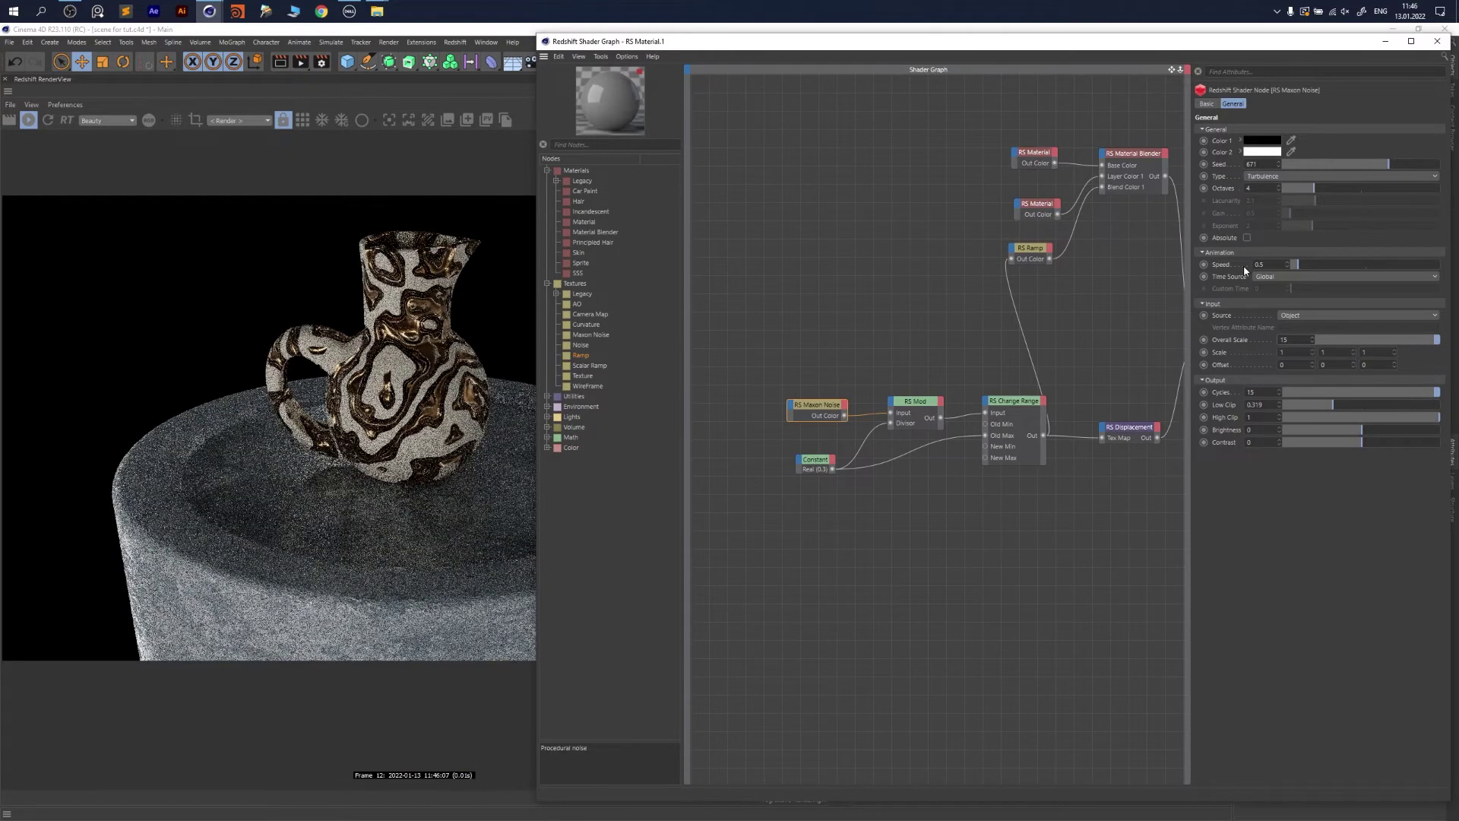
pyautogui.moveTo(1092, 406); pyautogui.dragTo(874, 189, button='middle')
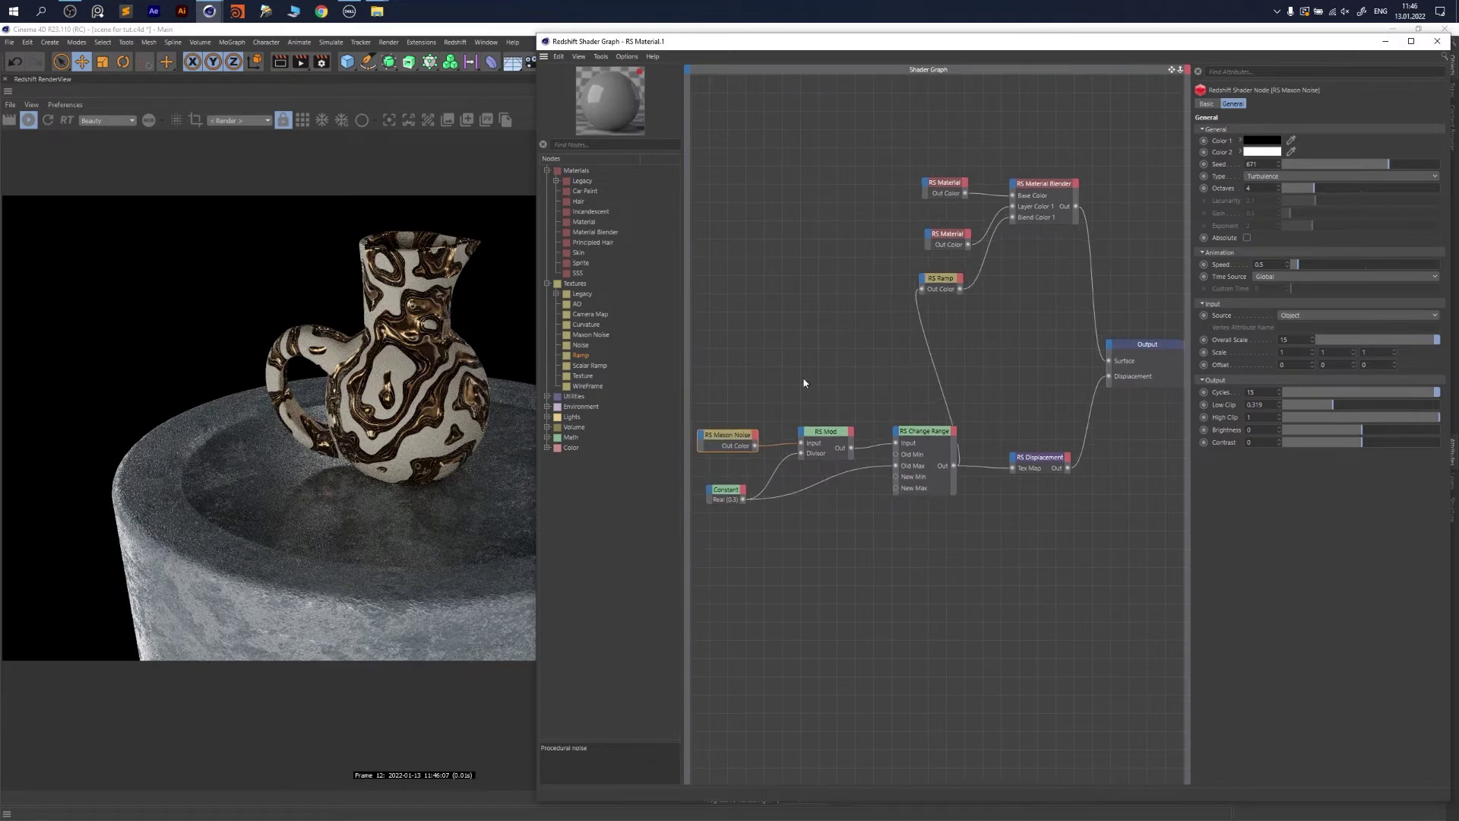
pyautogui.moveTo(764, 424); pyautogui.dragTo(755, 413)
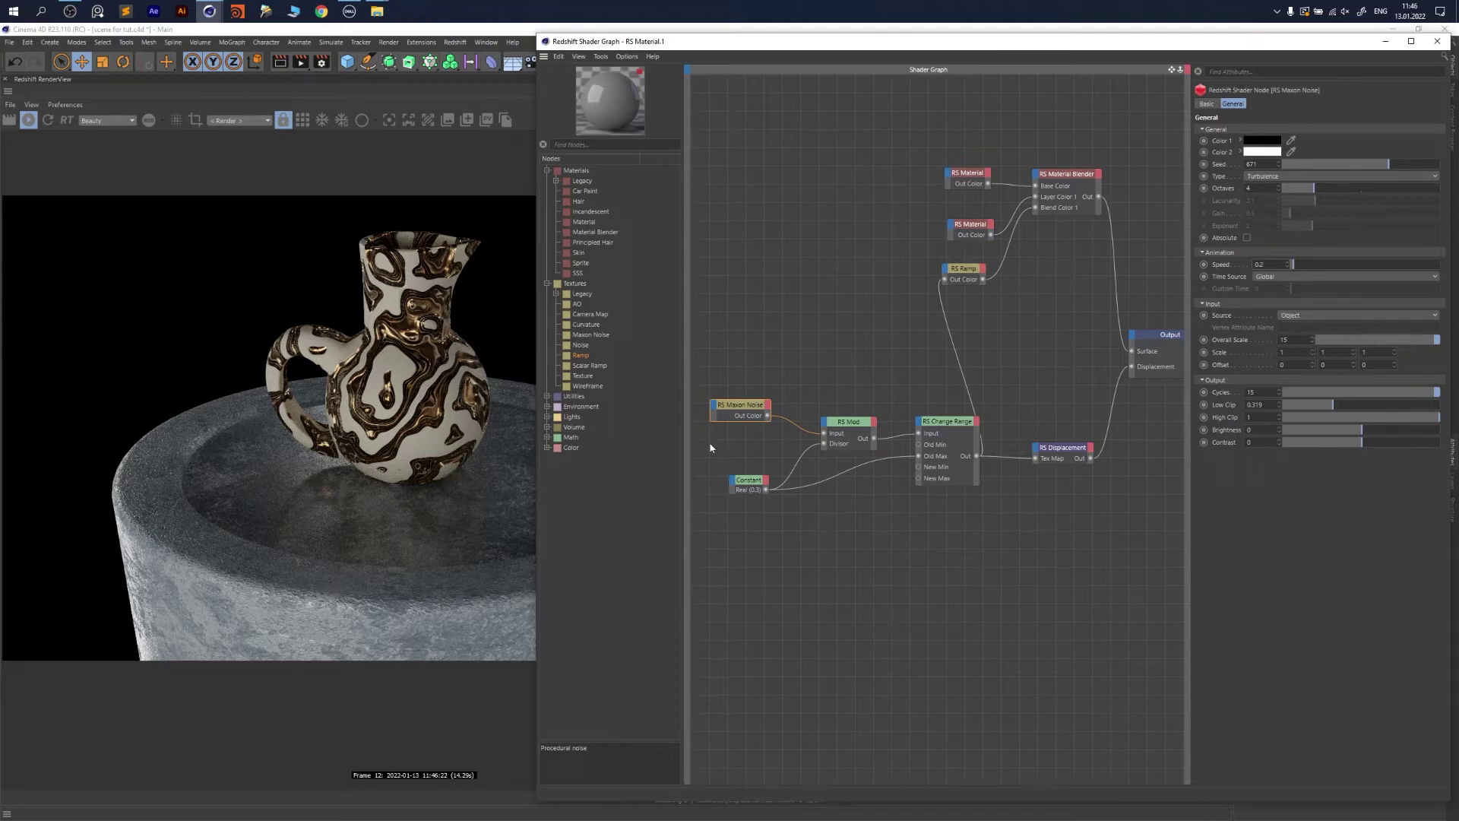
pyautogui.moveTo(946, 58); pyautogui.dragTo(943, 634)
pyautogui.click(1028, 561)
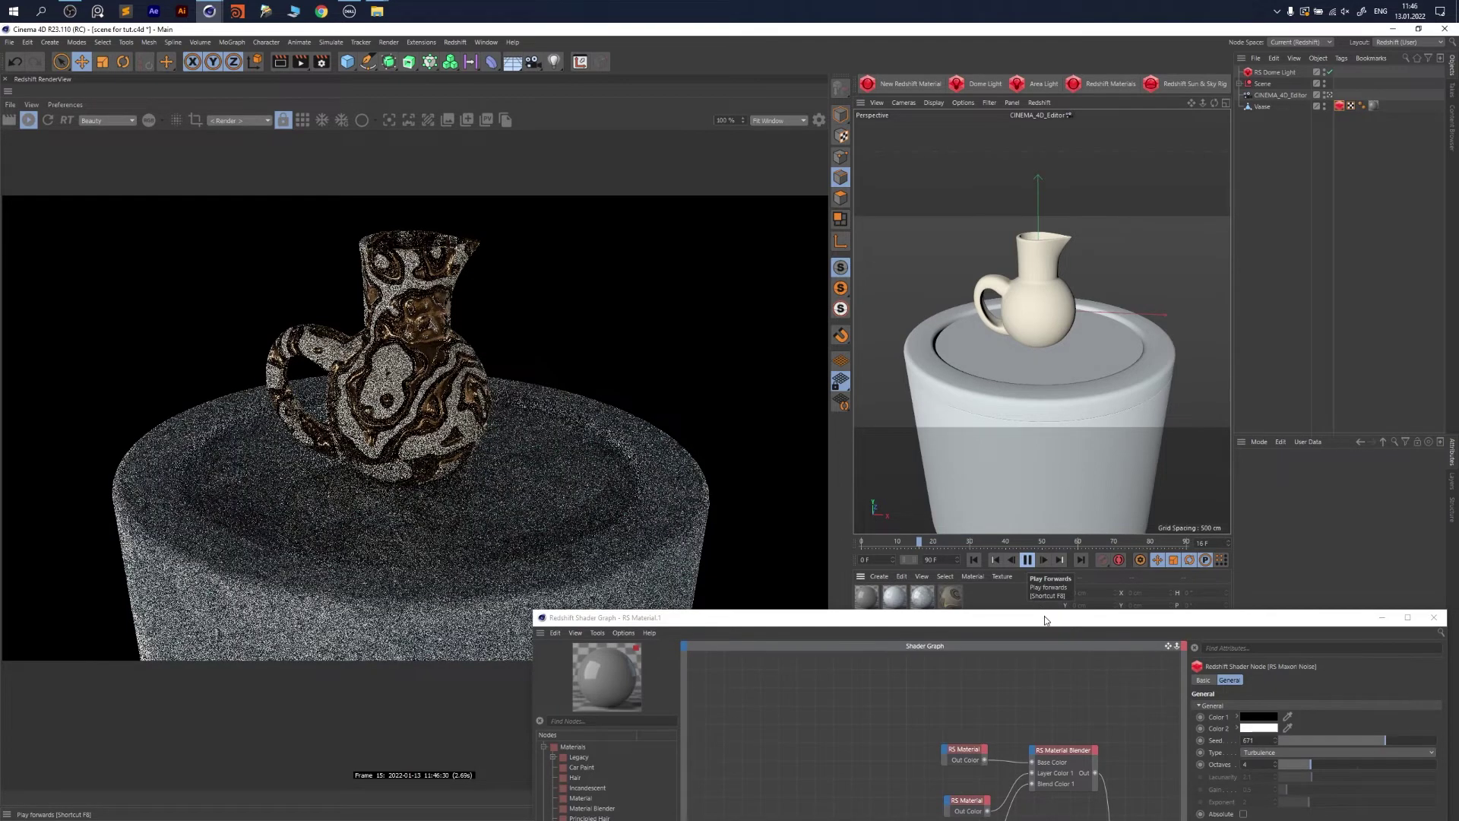
# Add a new RS Ramp fed into its Alt Input by the Maxon Noise, wired straight to the output
pyautogui.moveTo(1046, 621); pyautogui.dragTo(1051, 44)
pyautogui.moveTo(879, 316); pyautogui.dragTo(904, 322, button='middle')
pyautogui.click(988, 232)
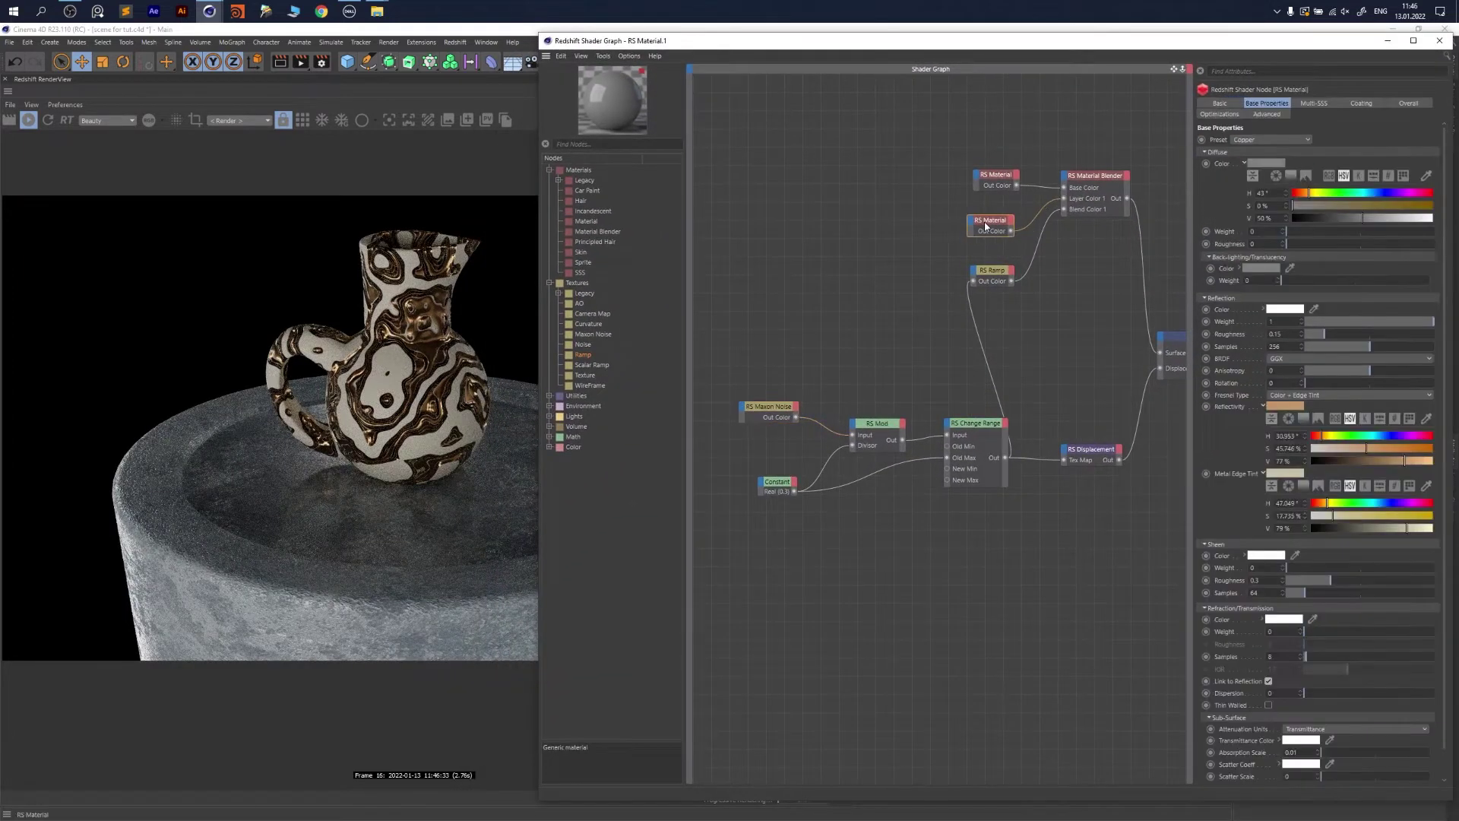
pyautogui.moveTo(923, 395); pyautogui.dragTo(929, 398, button='middle')
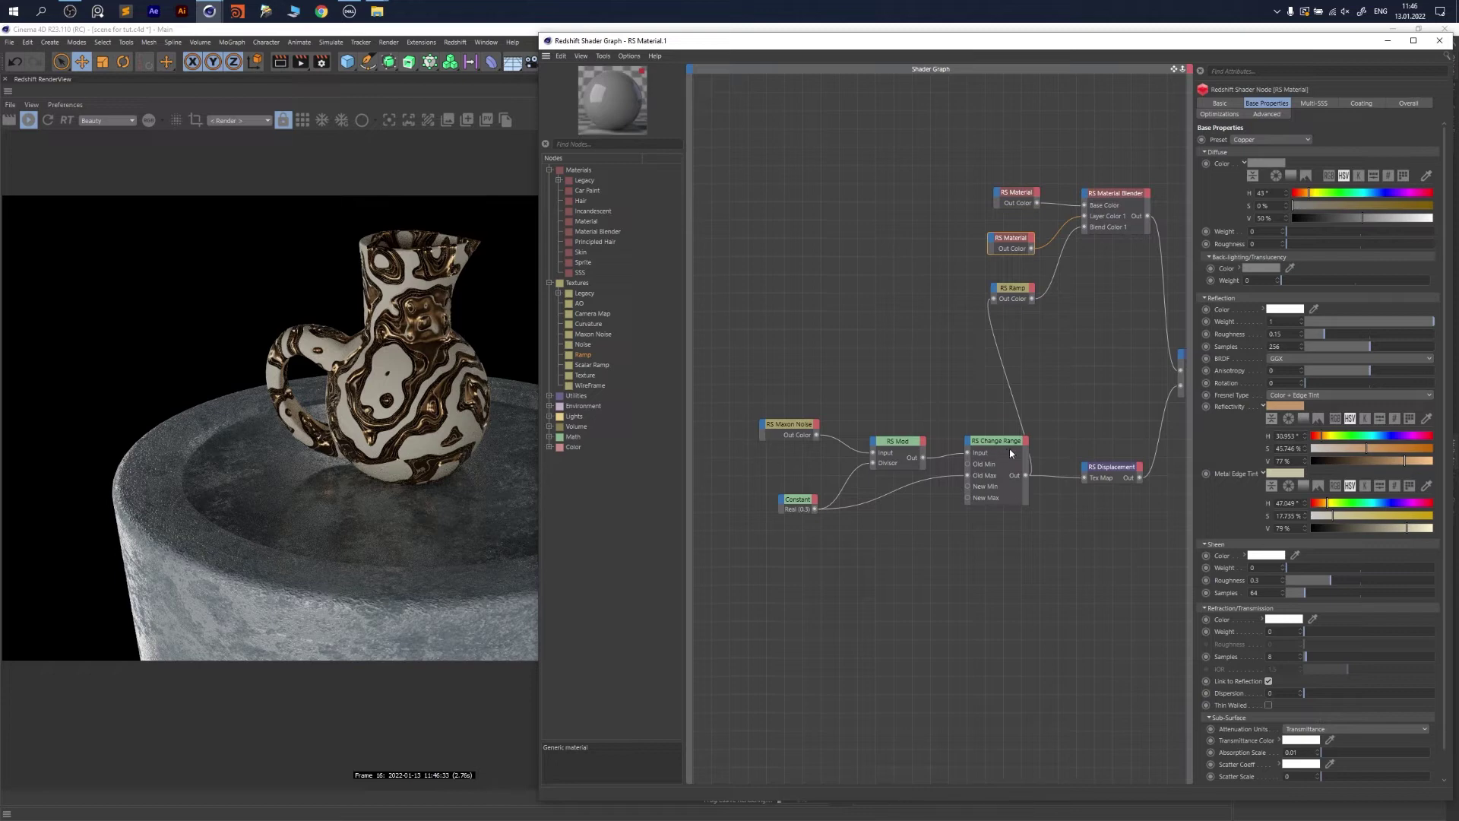
pyautogui.moveTo(680, 351); pyautogui.dragTo(915, 182)
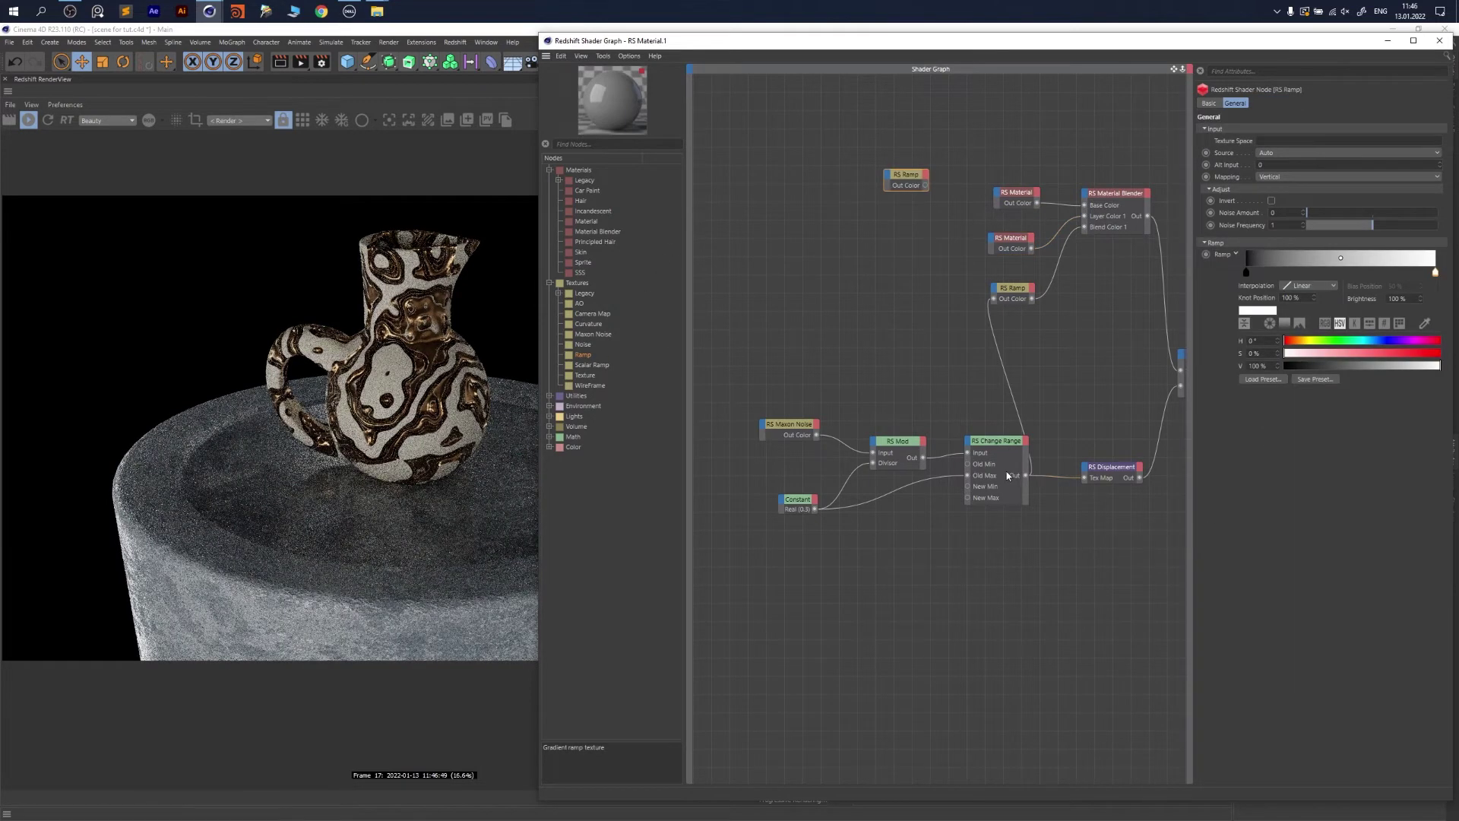
pyautogui.moveTo(819, 426); pyautogui.dragTo(900, 180)
pyautogui.click(953, 179)
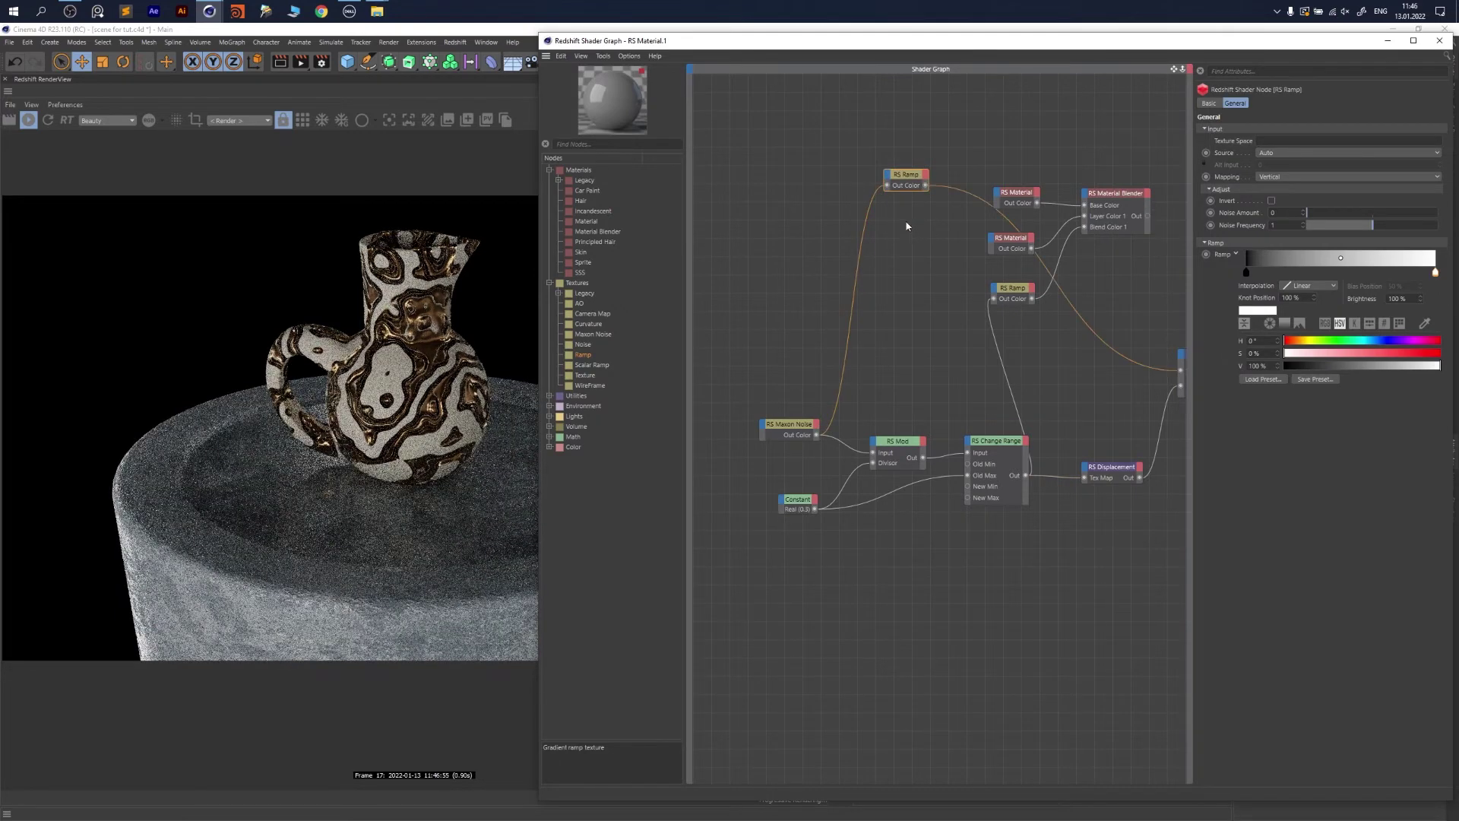
pyautogui.moveTo(1435, 271); pyautogui.dragTo(1265, 274)
# Add a black knot near 20% on the new ramp and move the white knot to about 7%
pyautogui.click(1284, 272)
pyautogui.moveTo(1304, 367); pyautogui.dragTo(1284, 366)
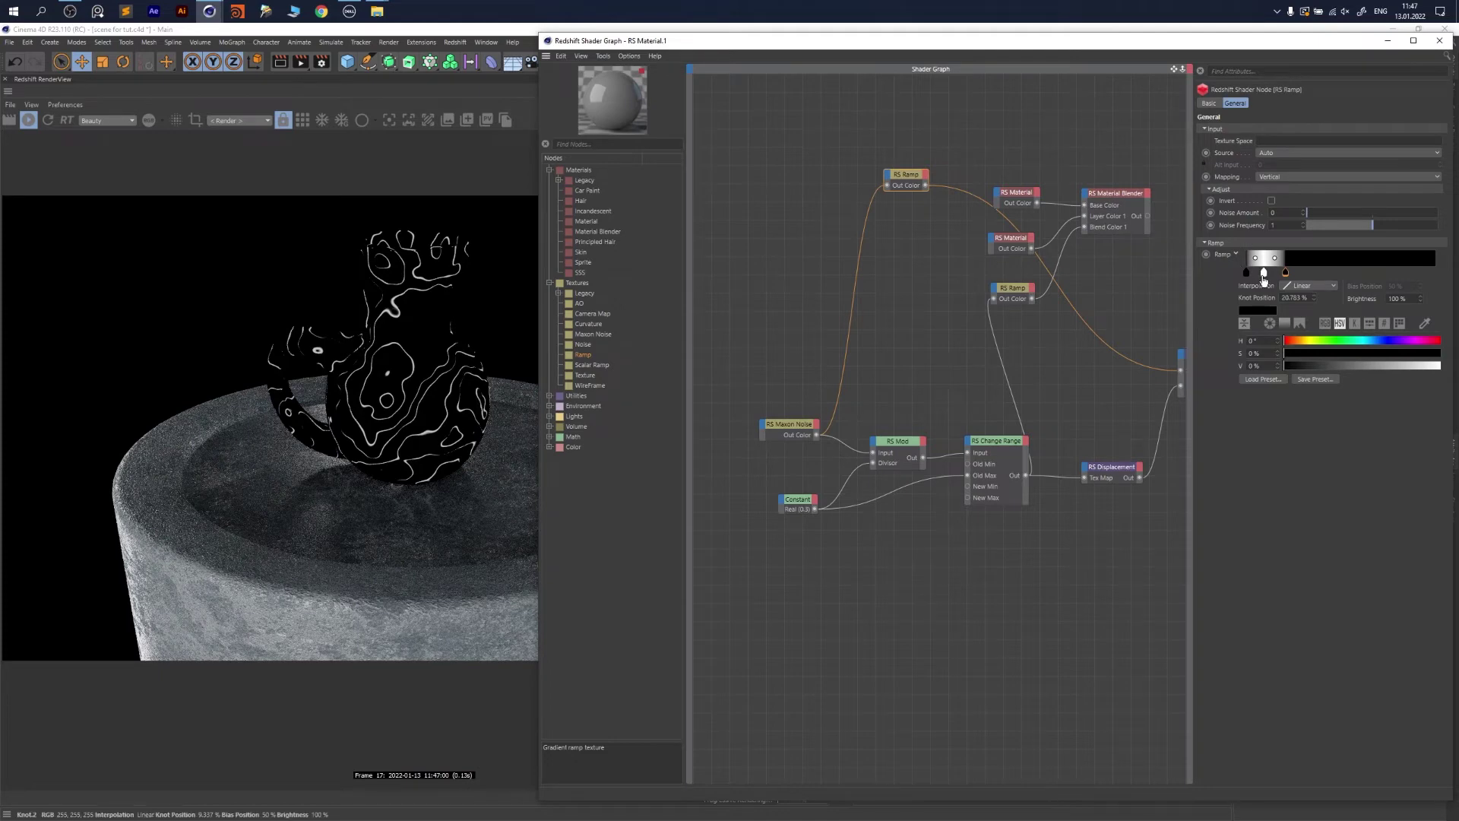
pyautogui.moveTo(1264, 273)
pyautogui.mouseDown()
pyautogui.moveTo(1319, 274)
pyautogui.moveTo(1282, 258)
pyautogui.mouseUp()
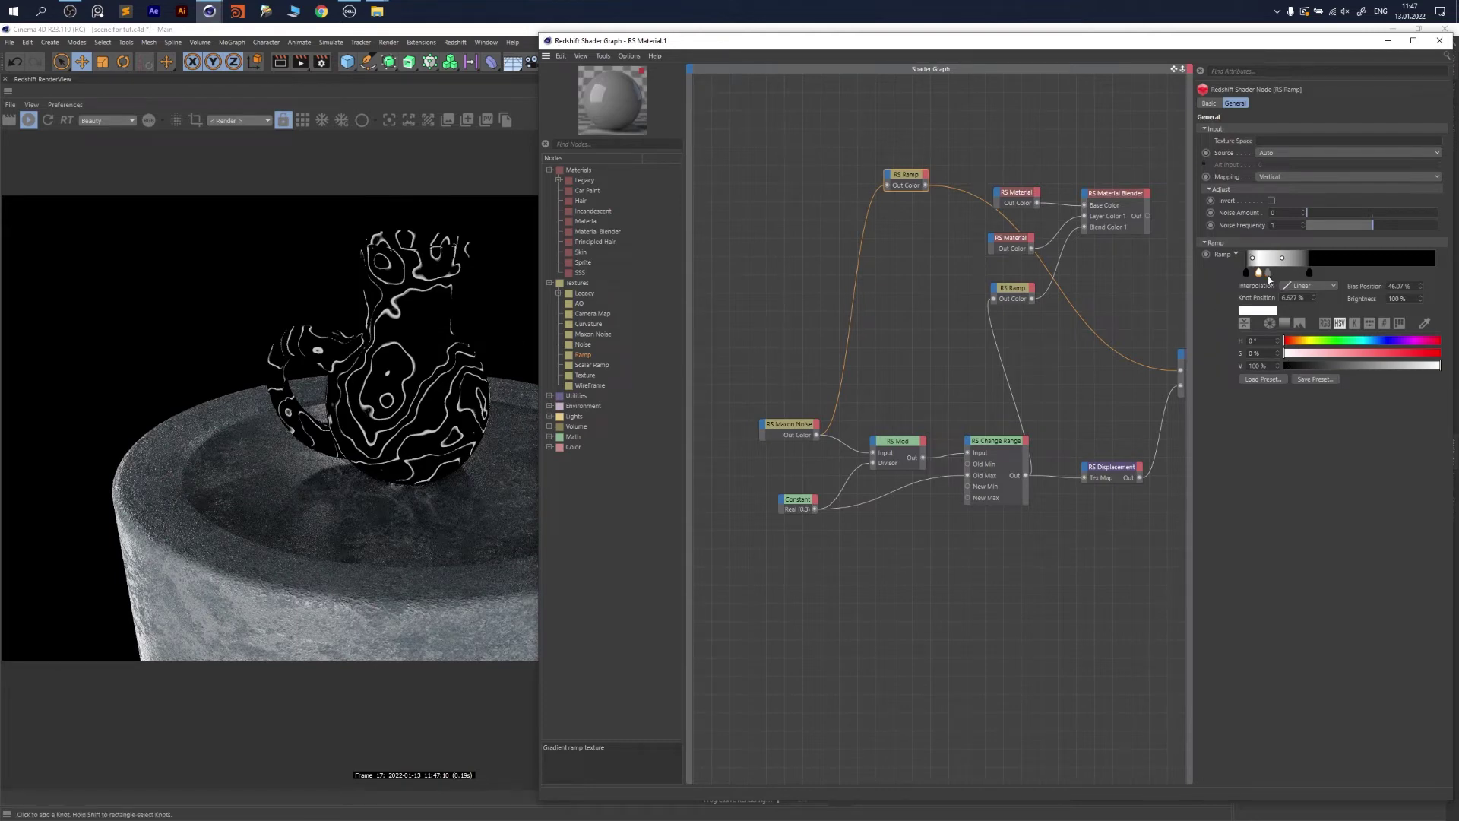
# Make the ramp knot a fully saturated orange at about 33° hue and reposition the top RS Material node
pyautogui.click(1290, 341)
pyautogui.moveTo(1329, 353); pyautogui.dragTo(1440, 353)
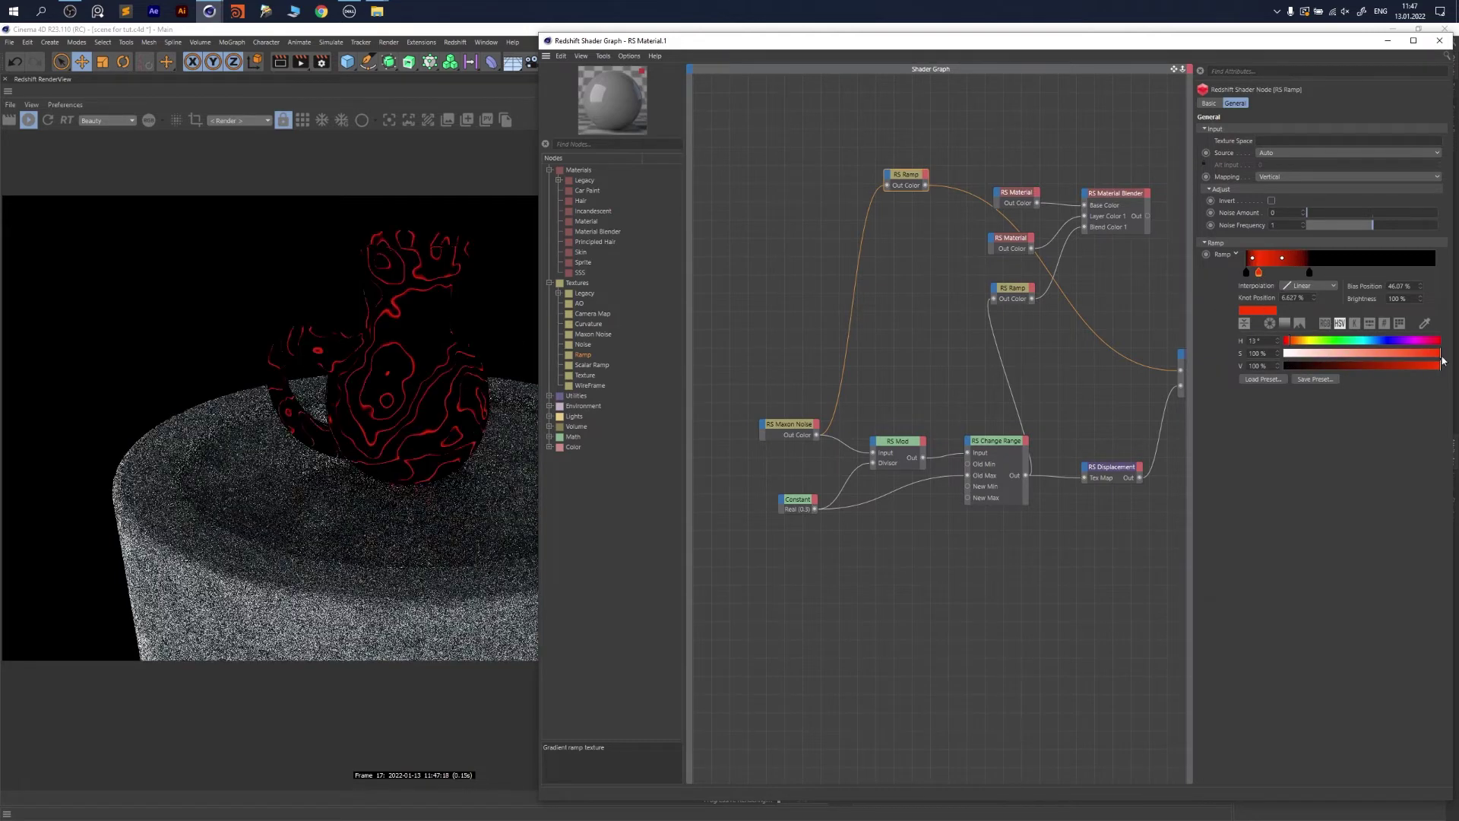
pyautogui.click(1298, 340)
pyautogui.moveTo(1297, 342); pyautogui.dragTo(1299, 341)
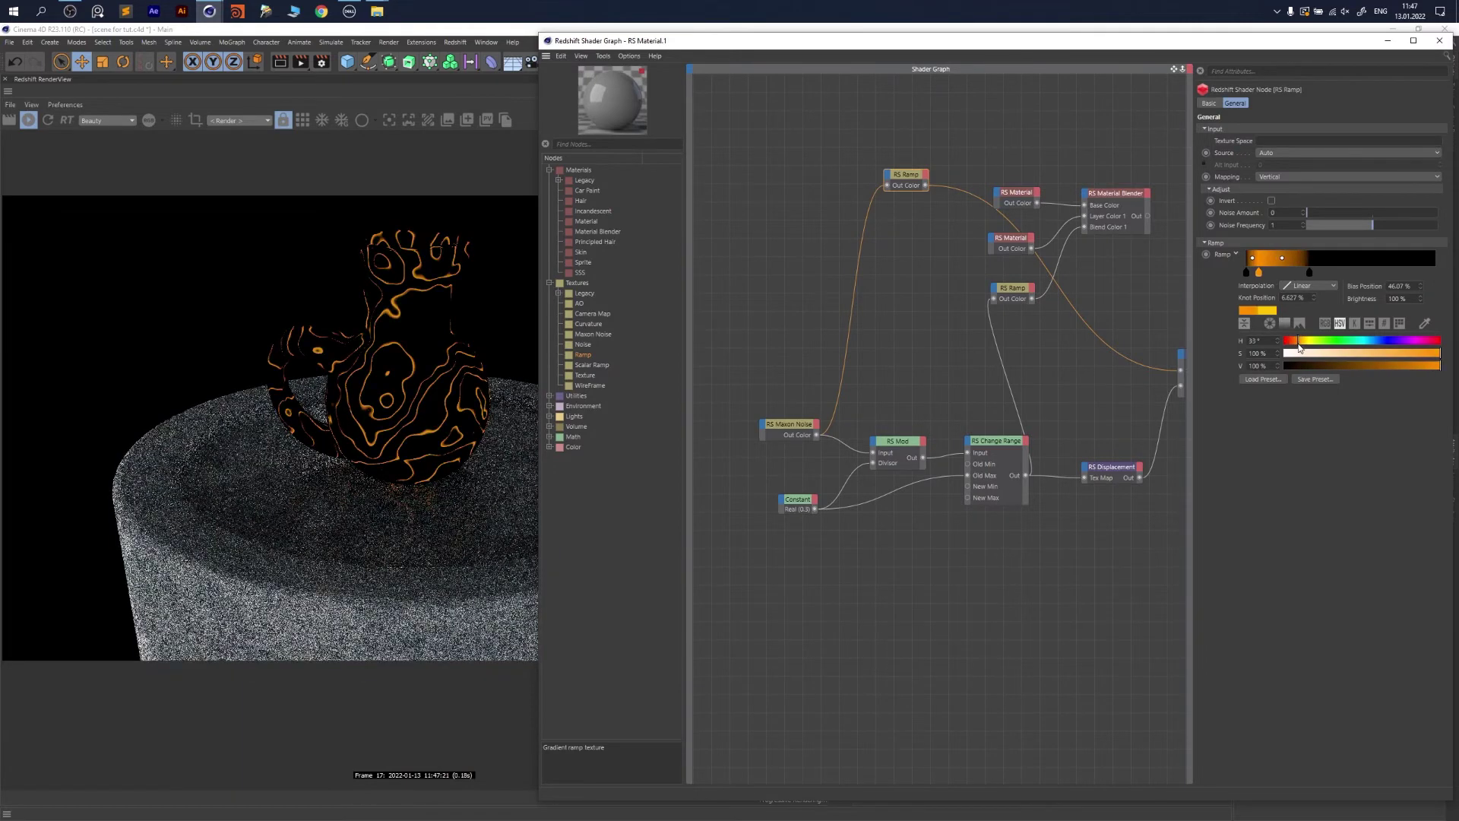
pyautogui.moveTo(1003, 144); pyautogui.dragTo(960, 147, button='middle')
pyautogui.moveTo(973, 194); pyautogui.dragTo(936, 173)
# Connect the RS Ramp to the material's Emission Color with an Emission Weight of 2
pyautogui.moveTo(1010, 275)
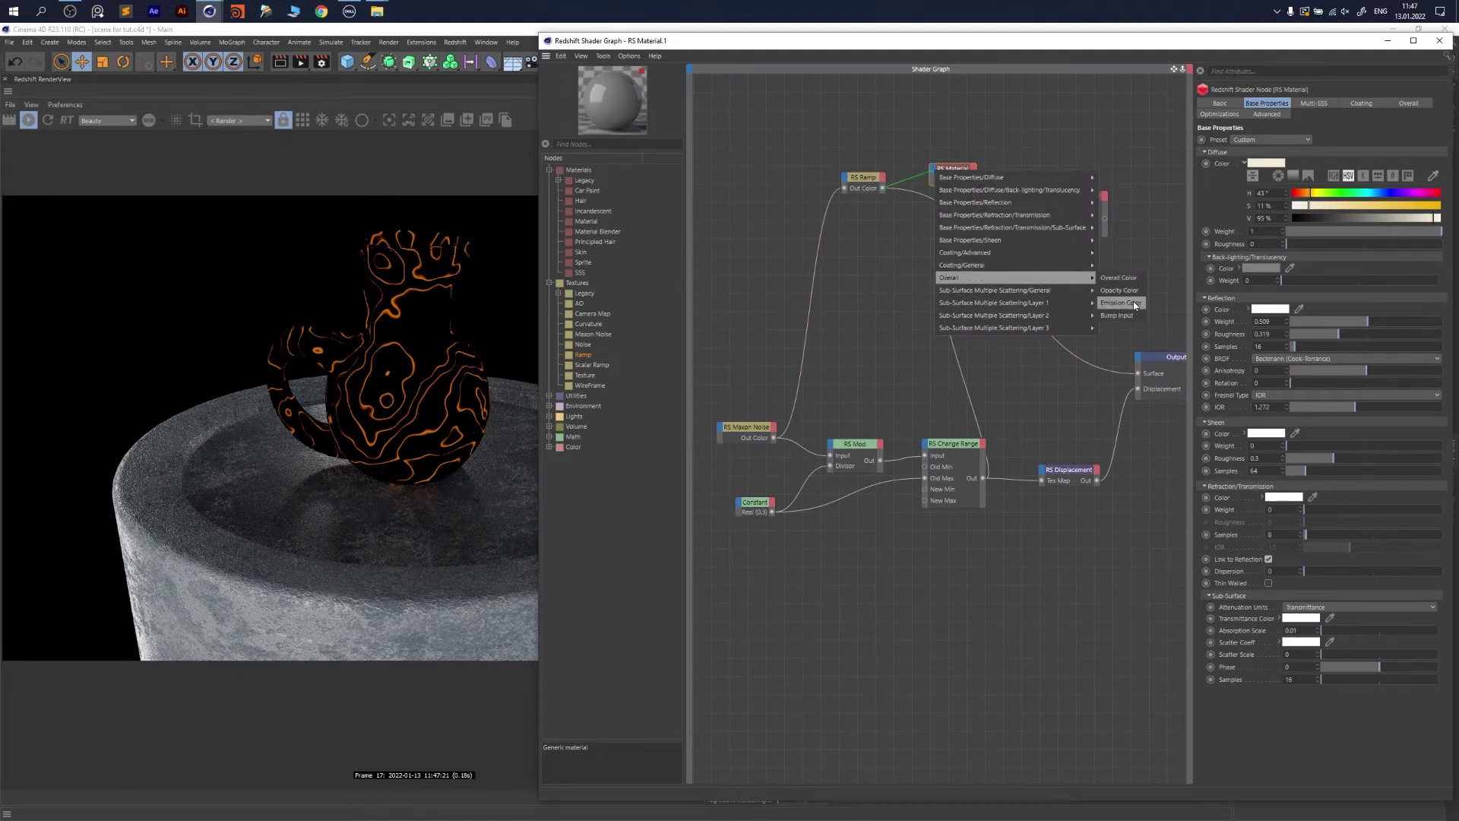
pyautogui.click(1135, 304)
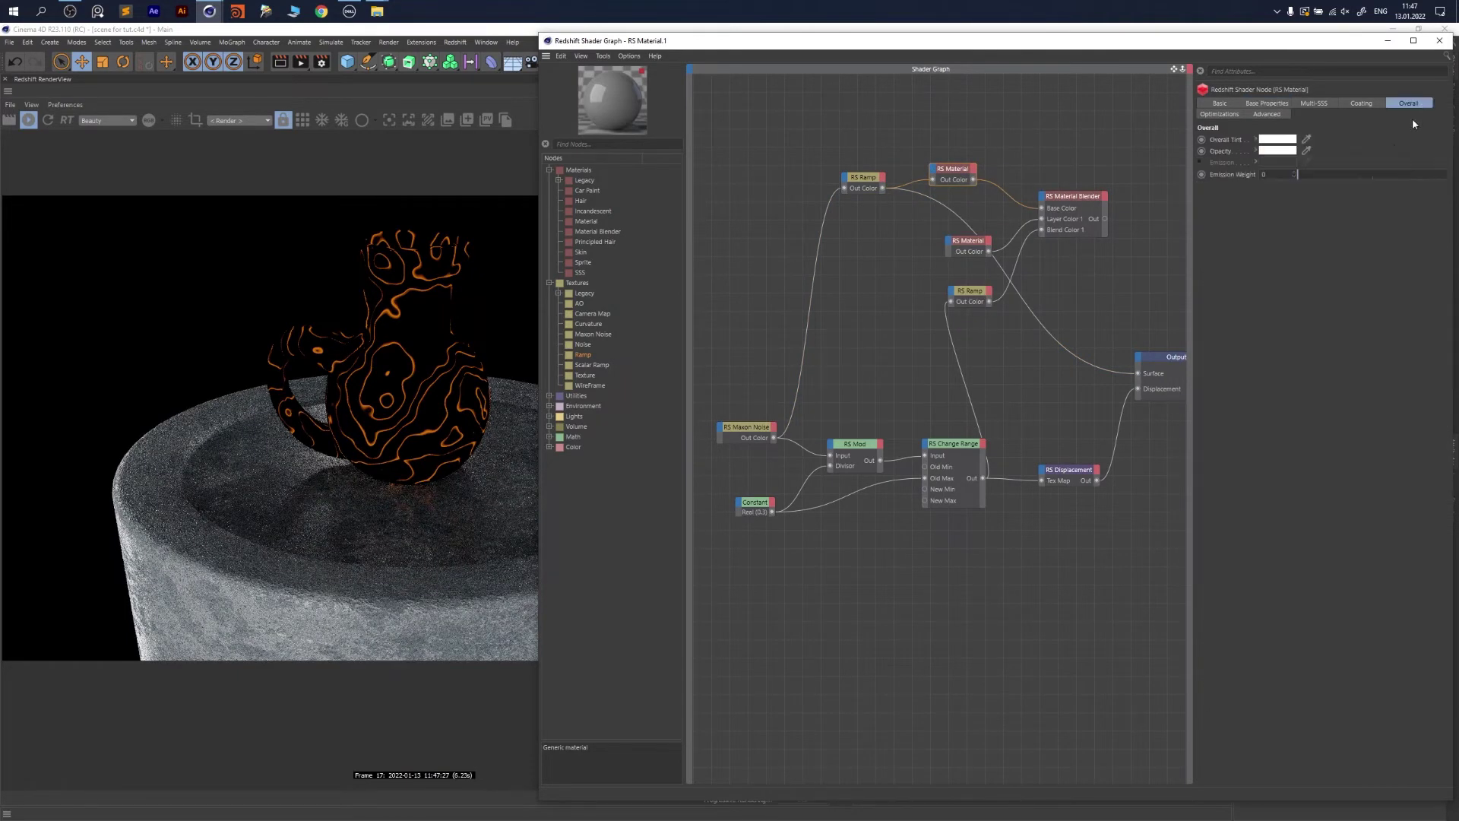
pyautogui.click(1276, 174)
pyautogui.write('2')
pyautogui.press('Return')
# Lower the top ramp knot's saturation to about 73%
pyautogui.moveTo(907, 159); pyautogui.dragTo(842, 226)
pyautogui.moveTo(1425, 355); pyautogui.dragTo(1400, 354)
pyautogui.moveTo(1087, 276); pyautogui.dragTo(1039, 282, button='middle')
# Connect the Material Blender output to Output Surface and raise Emission Weight to 20
pyautogui.moveTo(1076, 184); pyautogui.dragTo(1047, 228)
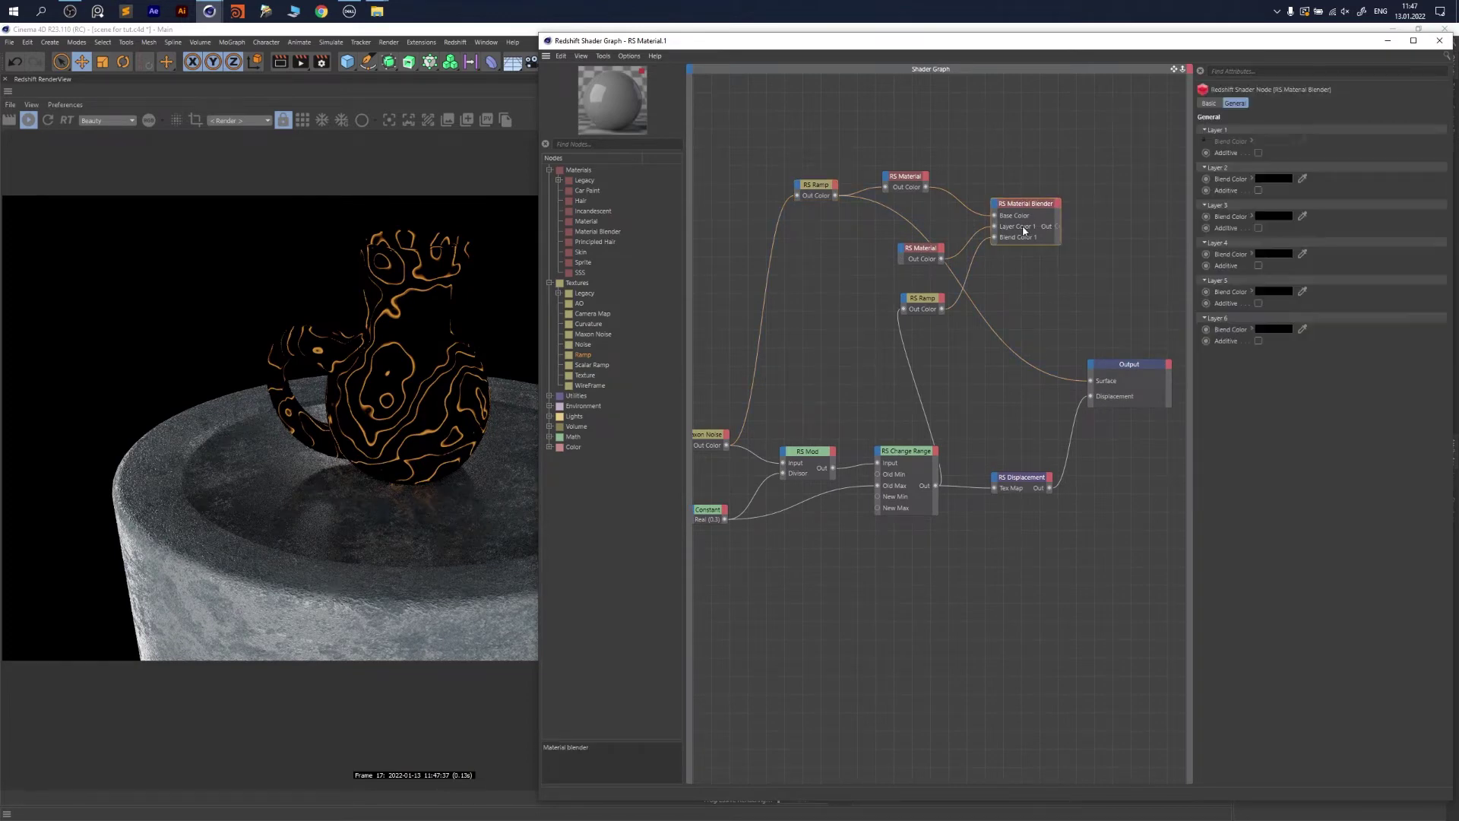
pyautogui.moveTo(1057, 226); pyautogui.dragTo(1091, 381)
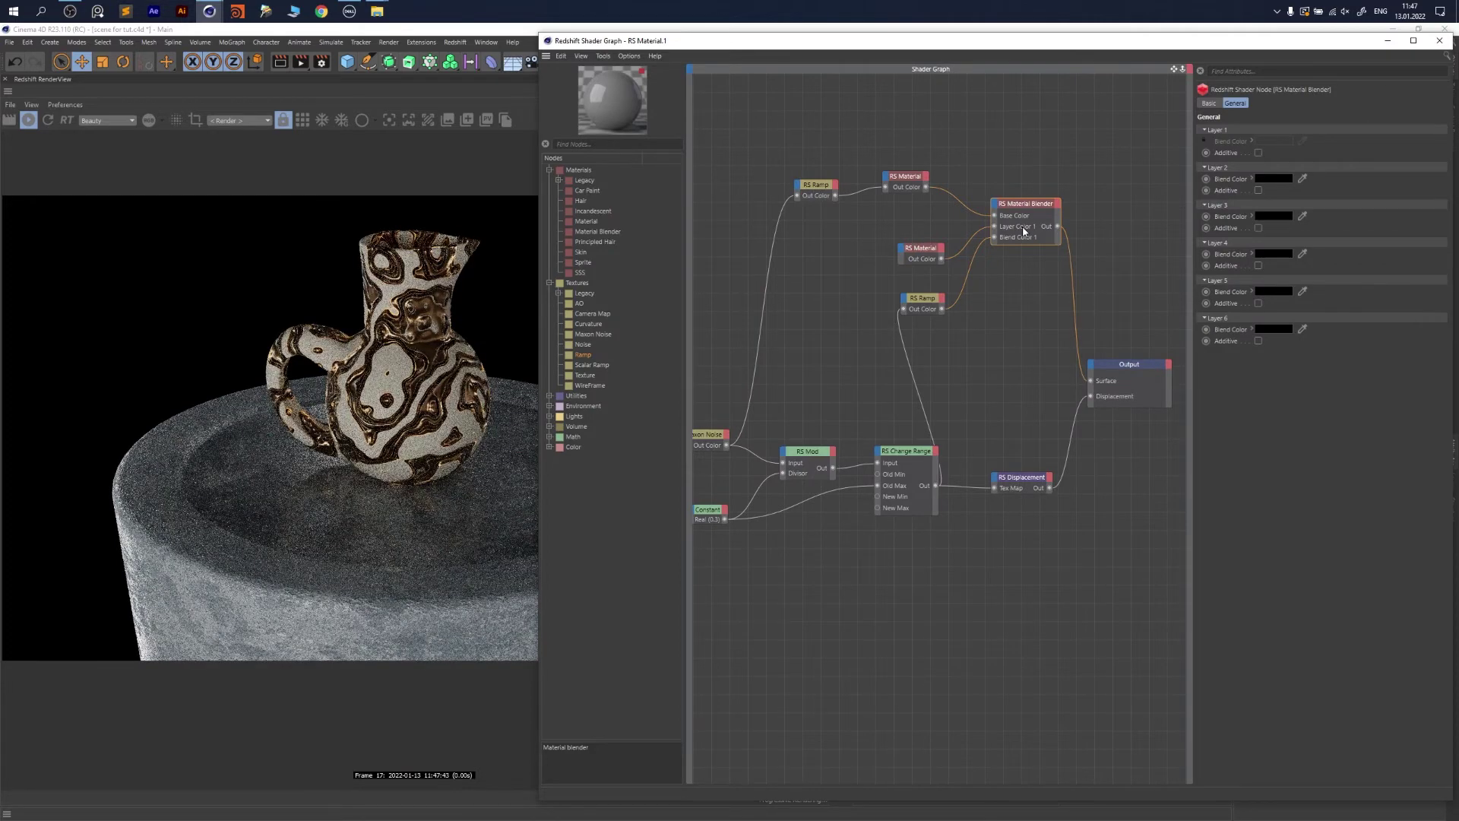
pyautogui.moveTo(953, 153); pyautogui.dragTo(900, 209)
pyautogui.write('20')
pyautogui.press('Return')
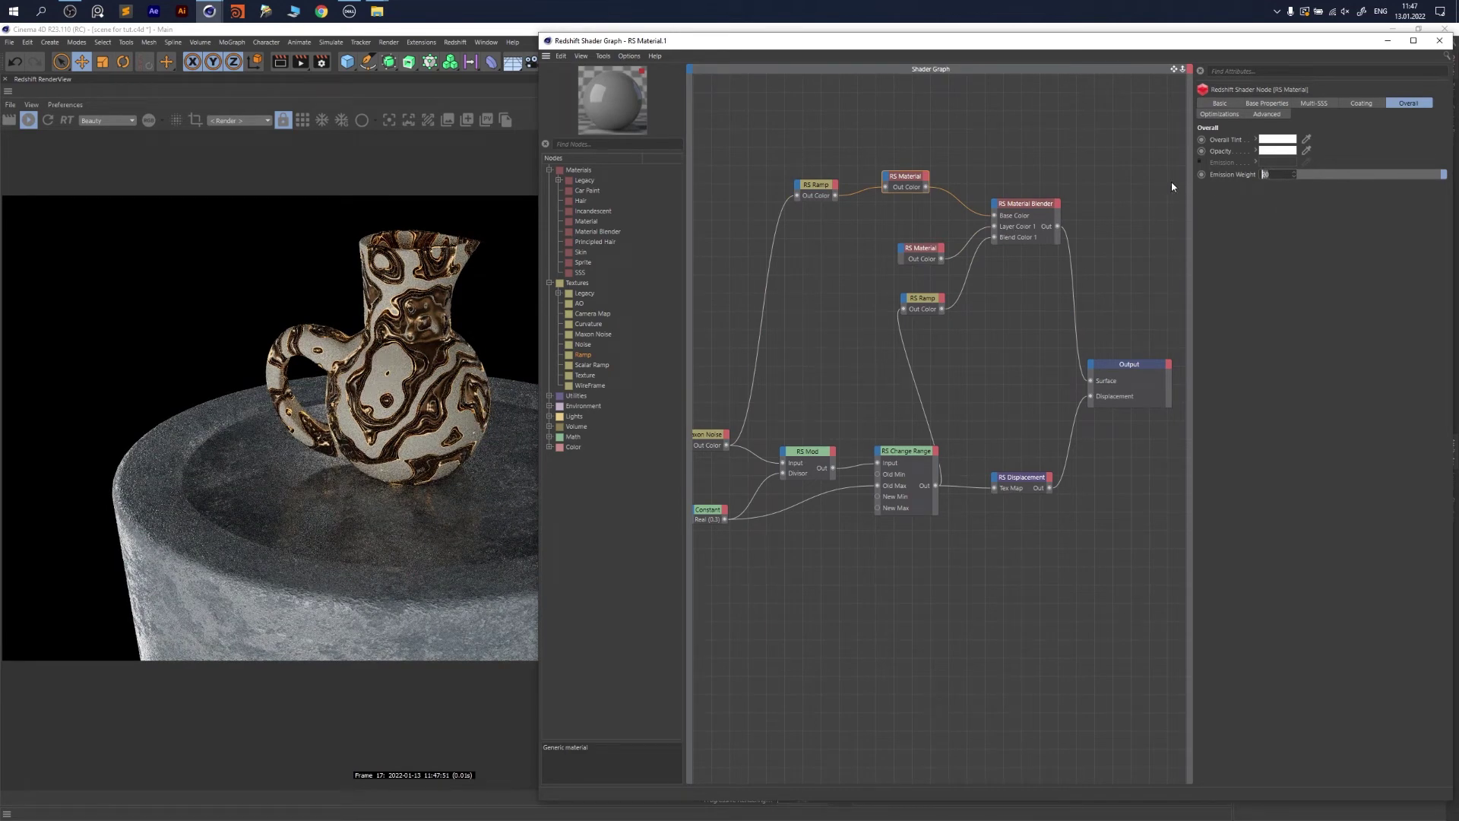
pyautogui.click(1014, 364)
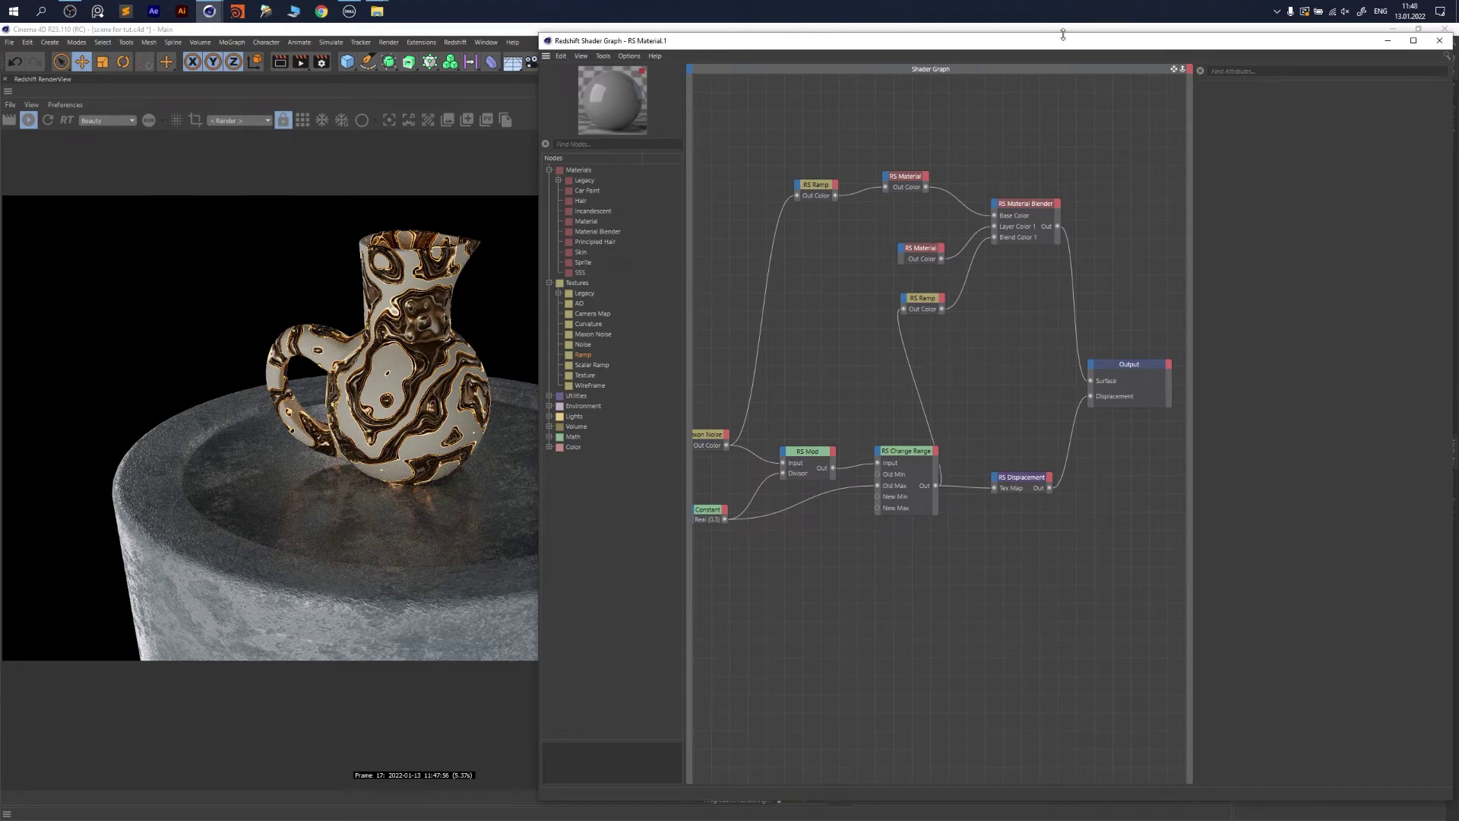
pyautogui.moveTo(1063, 34); pyautogui.dragTo(1025, 530)
pyautogui.scroll(5, 1060, 335)
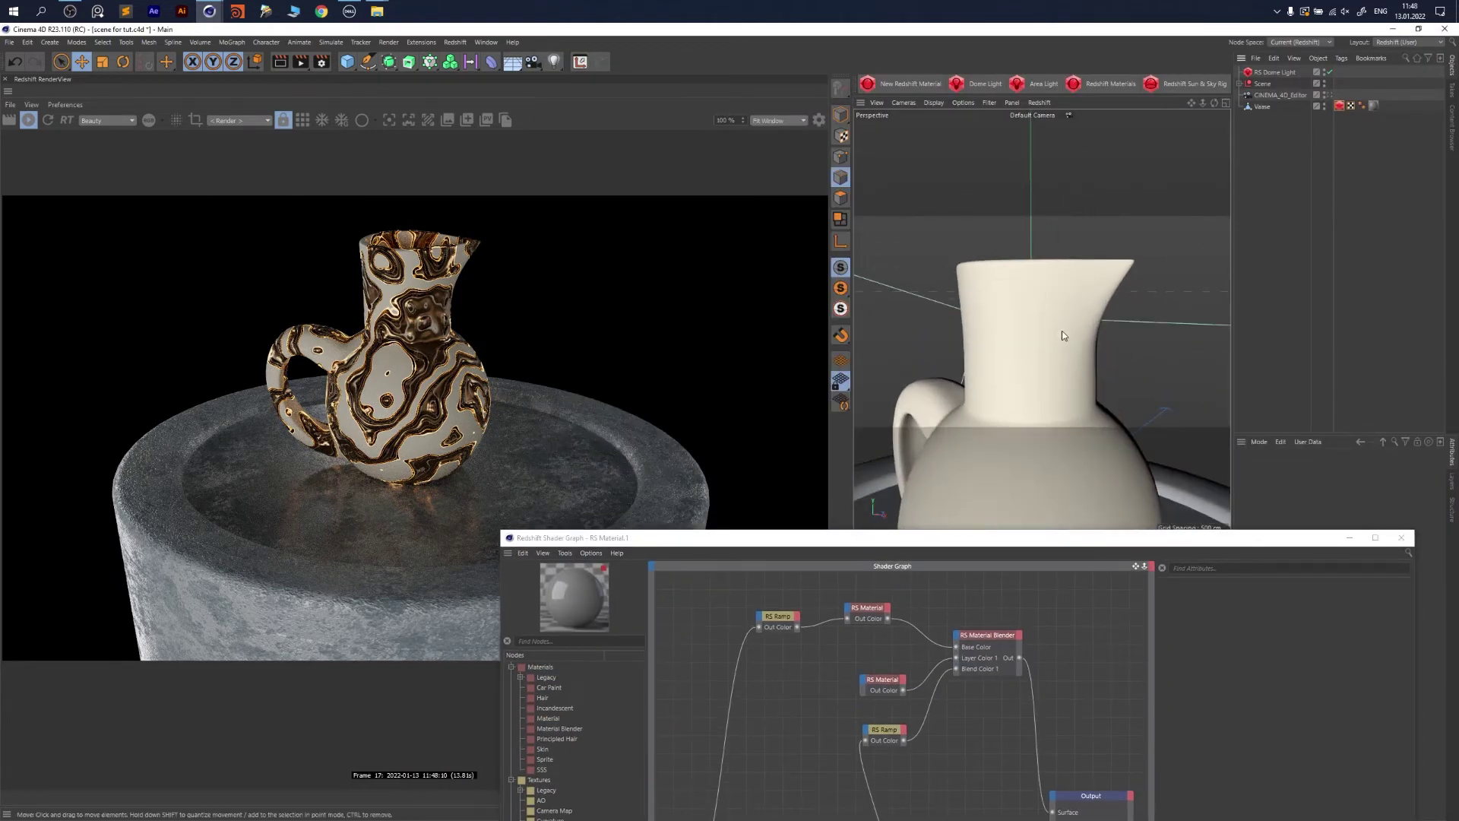
pyautogui.scroll(-4, 1060, 332)
pyautogui.keyDown('alt'); pyautogui.moveTo(1048, 371); pyautogui.dragTo(1040, 286, button='middle'); pyautogui.keyUp('alt')
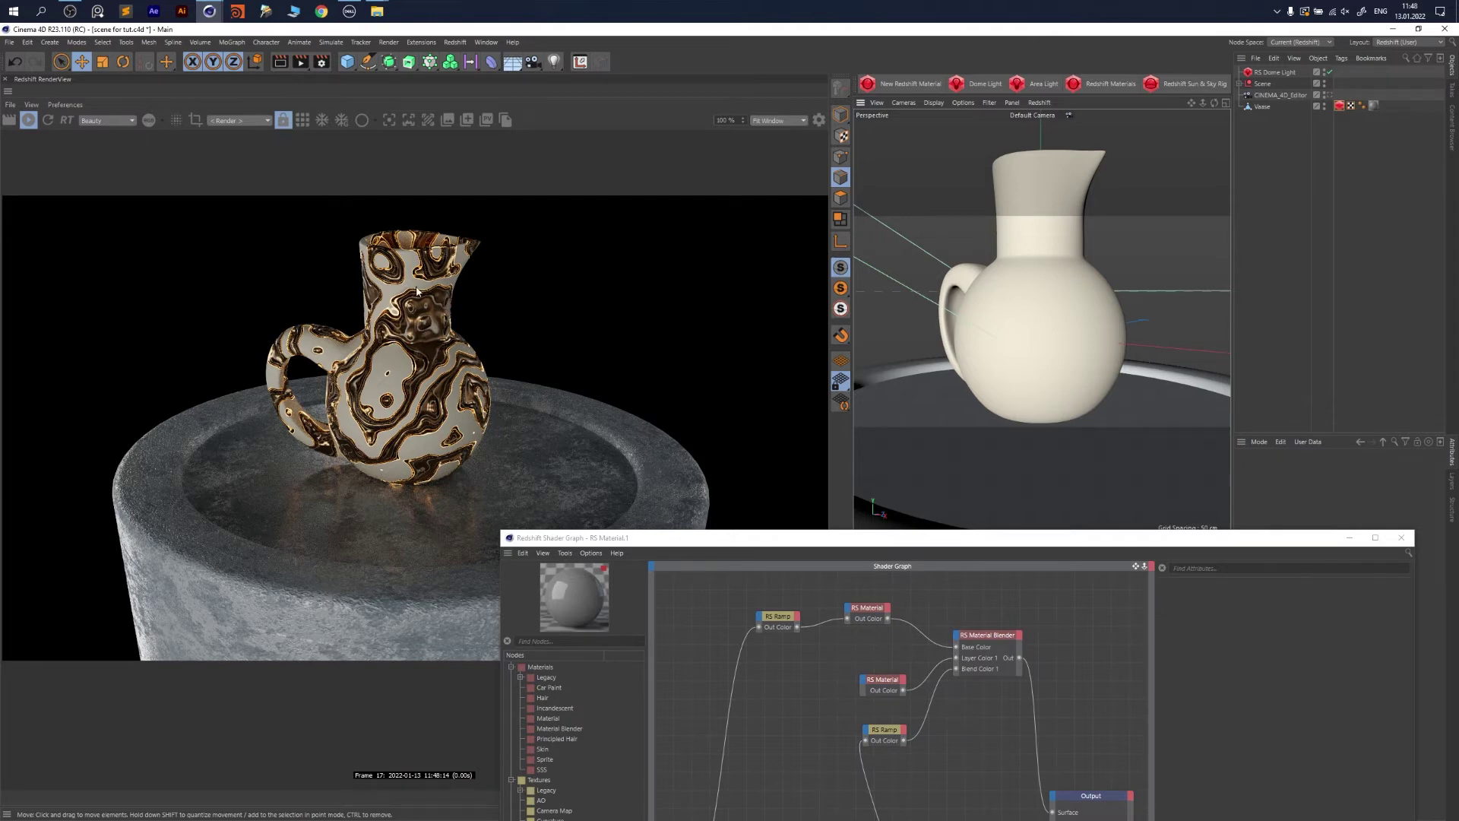
pyautogui.scroll(3, 414, 292)
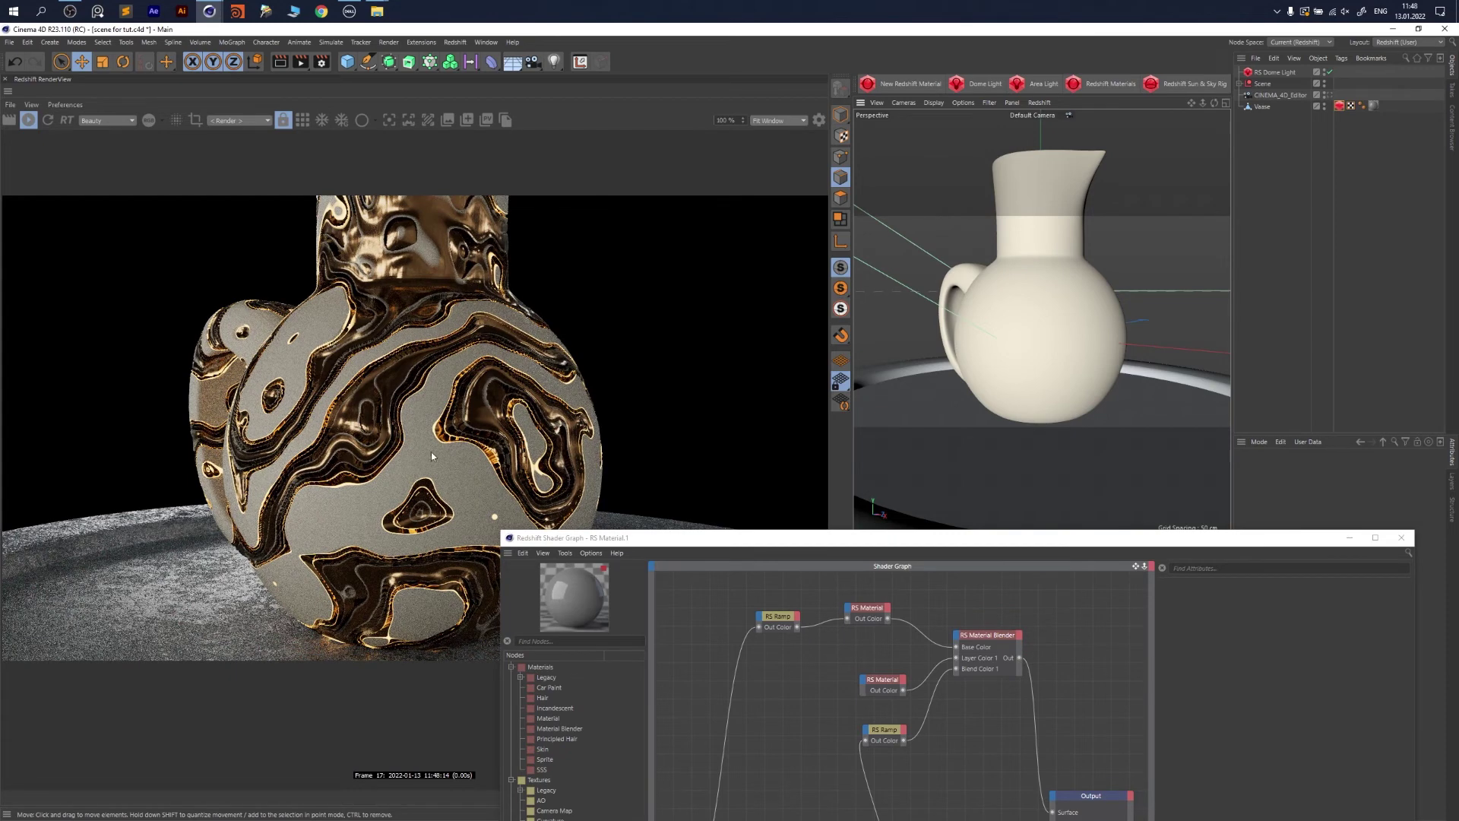
pyautogui.click(1328, 95)
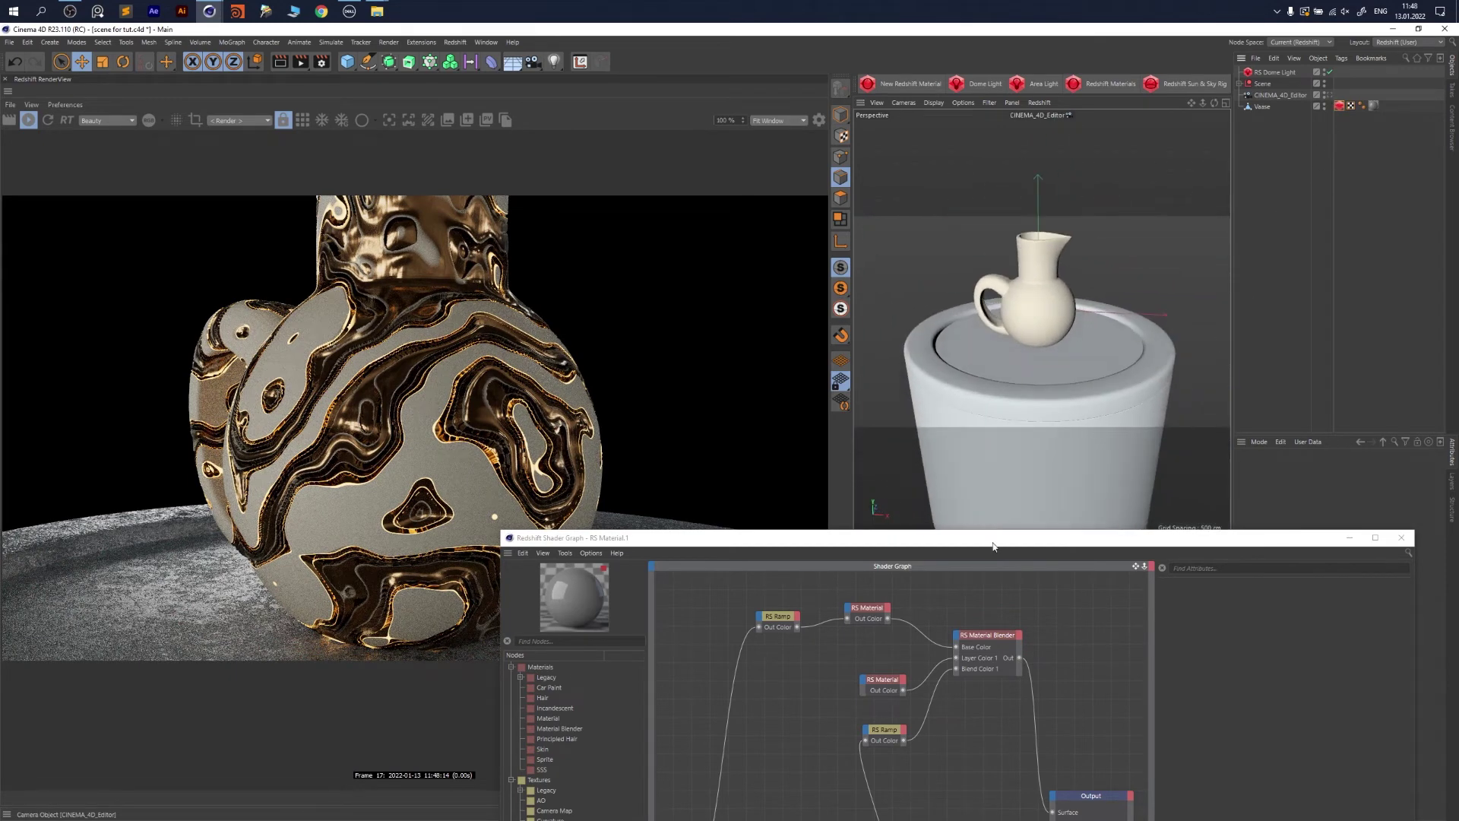
pyautogui.moveTo(1002, 542); pyautogui.dragTo(1055, 38)
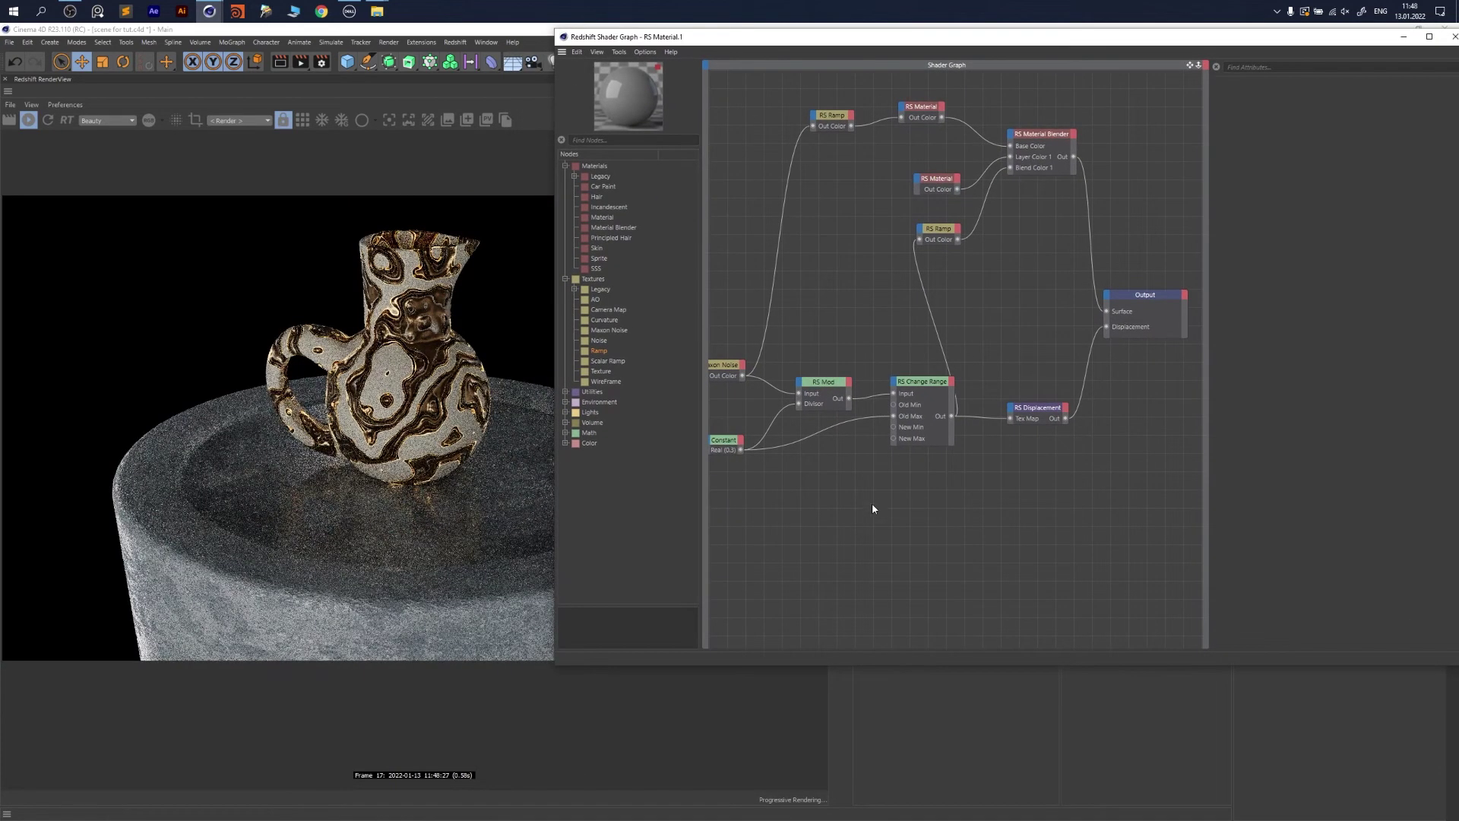
pyautogui.click(921, 106)
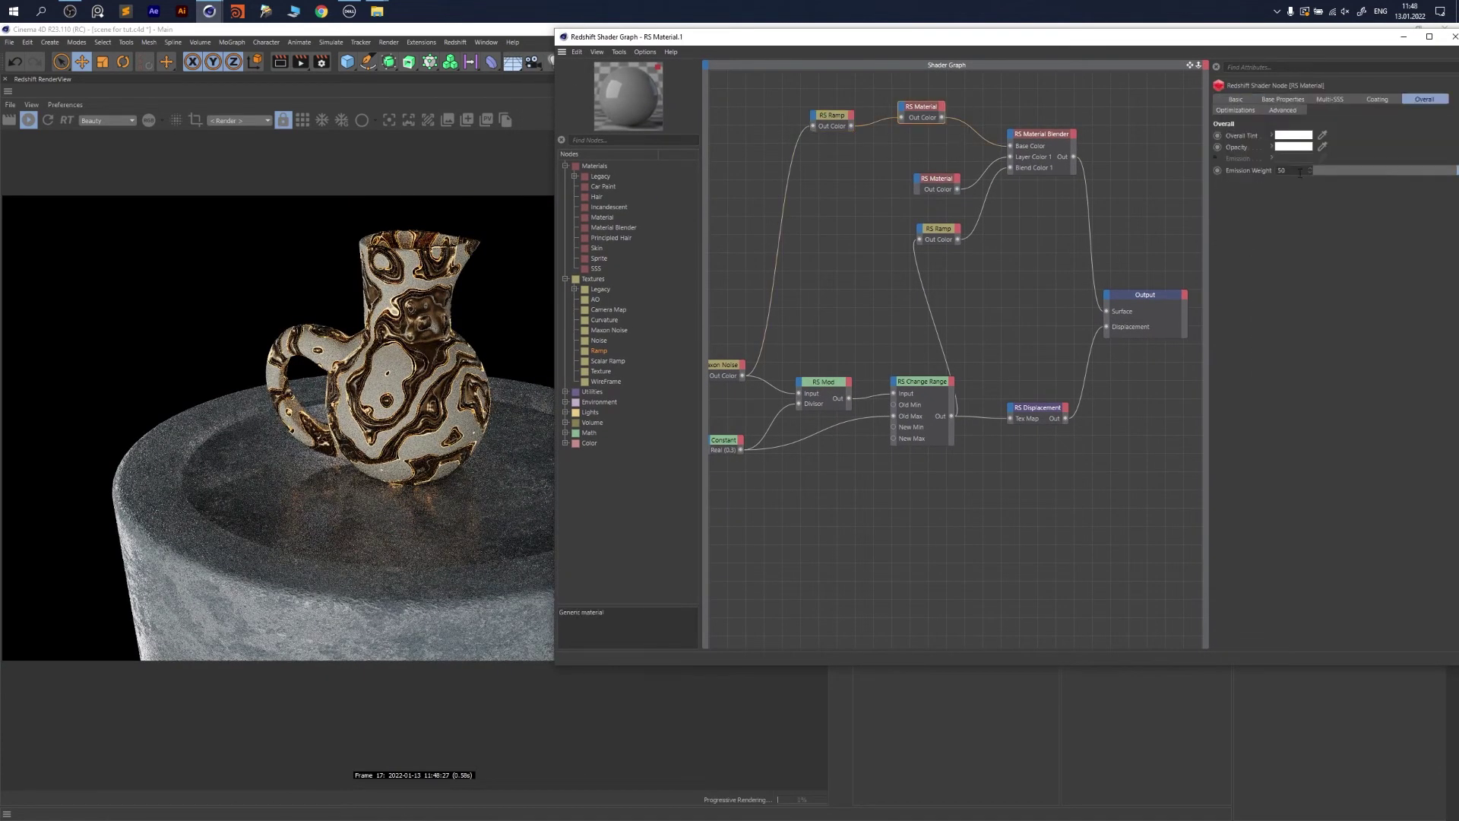
pyautogui.click(832, 115)
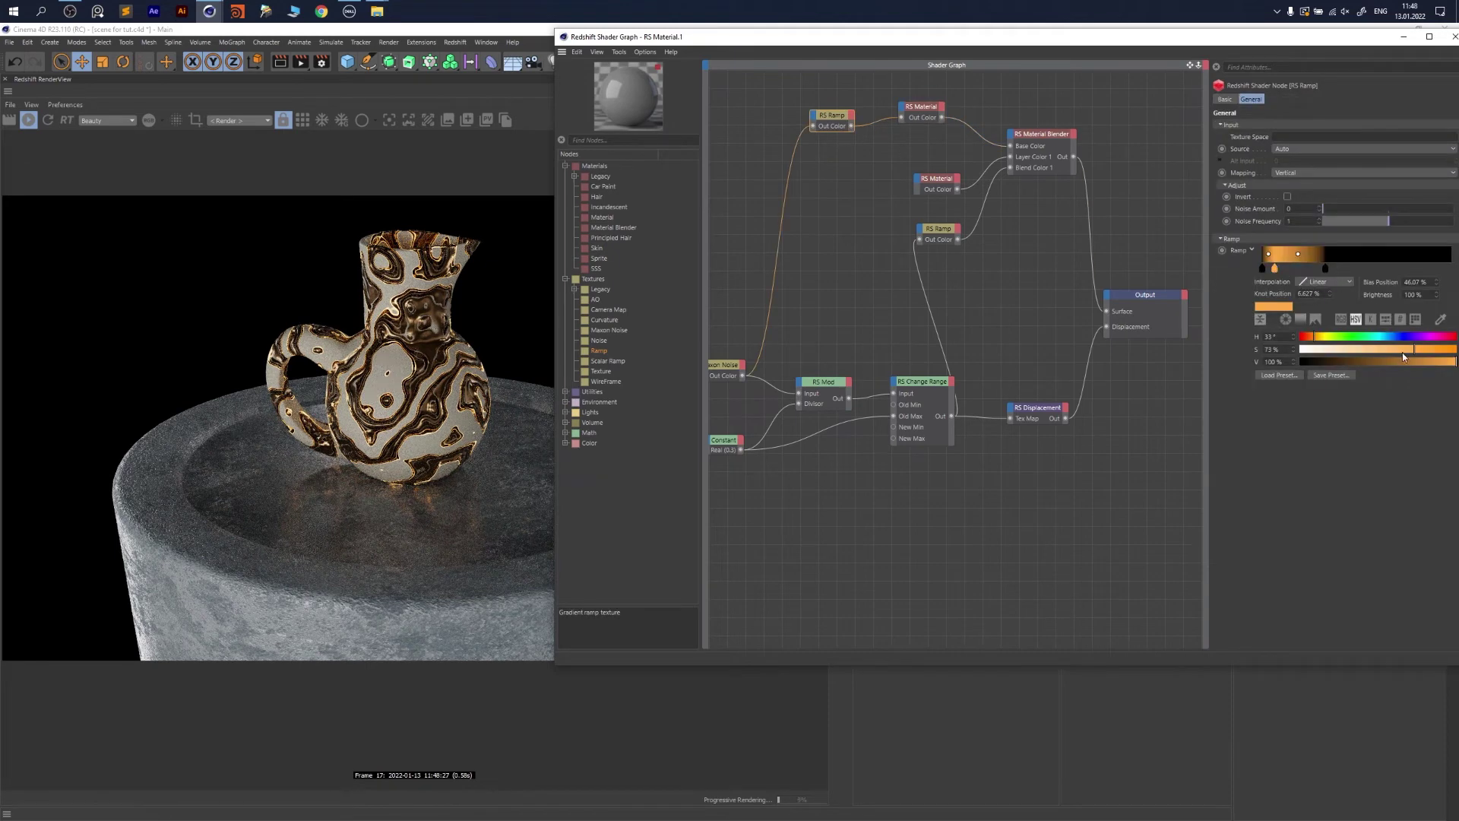
# Soften the top ramp's orange knot to about 62% saturation and 36° hue
pyautogui.moveTo(1407, 351); pyautogui.dragTo(1311, 339)
pyautogui.click(1315, 338)
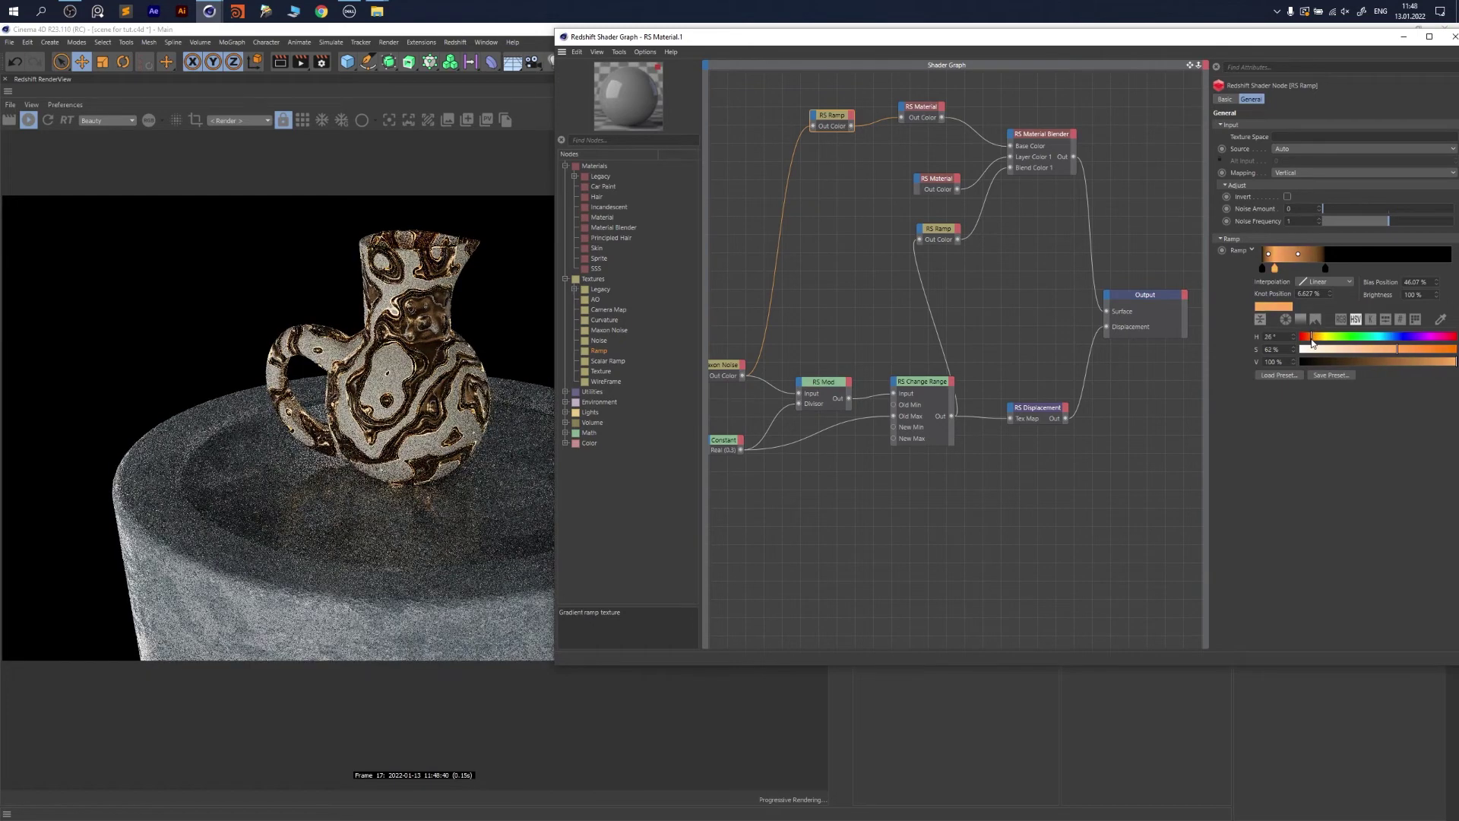
pyautogui.moveTo(968, 321); pyautogui.dragTo(1059, 335, button='middle')
pyautogui.scroll(-1, 1093, 327)
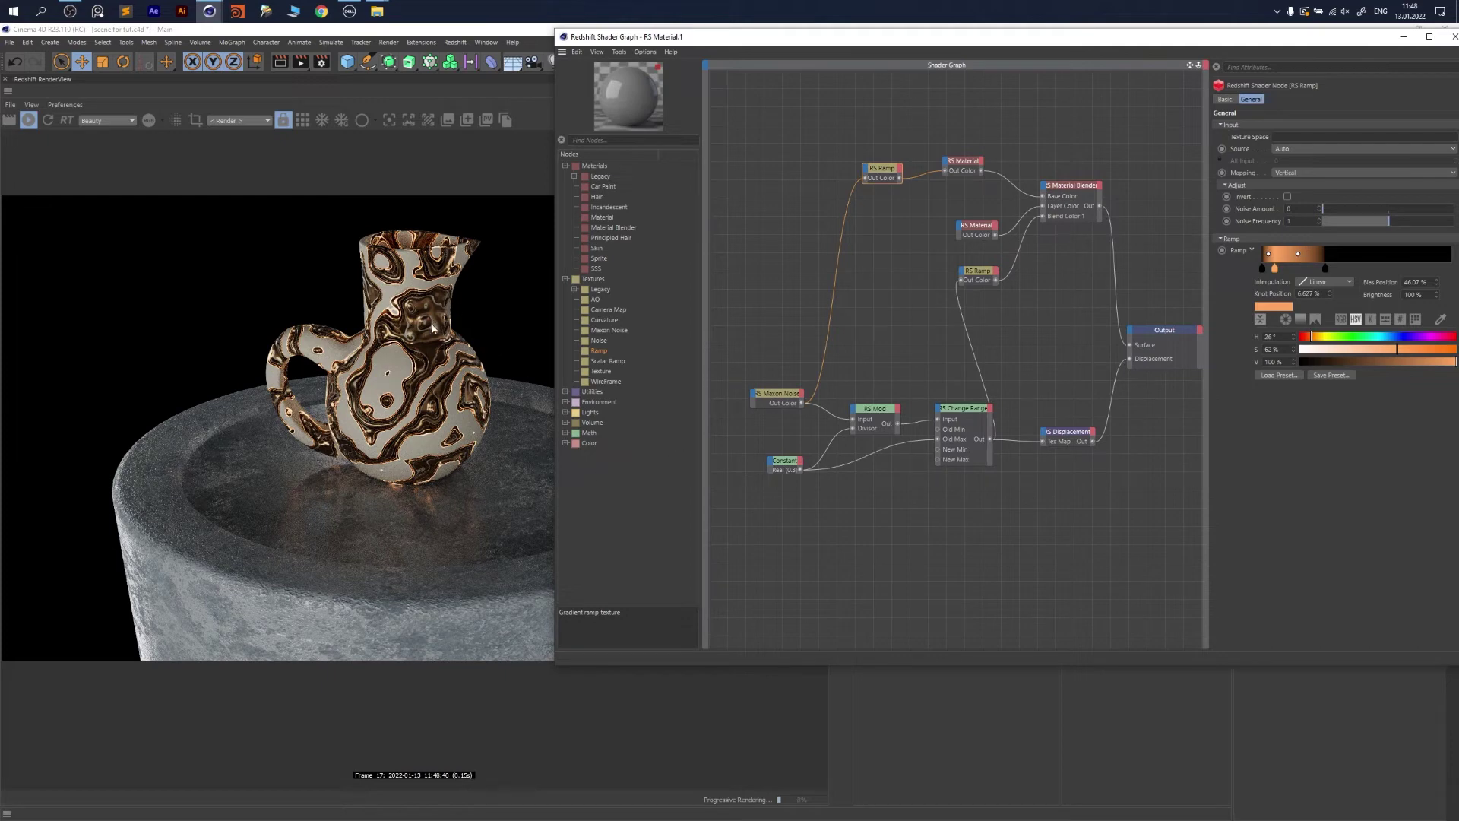
pyautogui.click(972, 430)
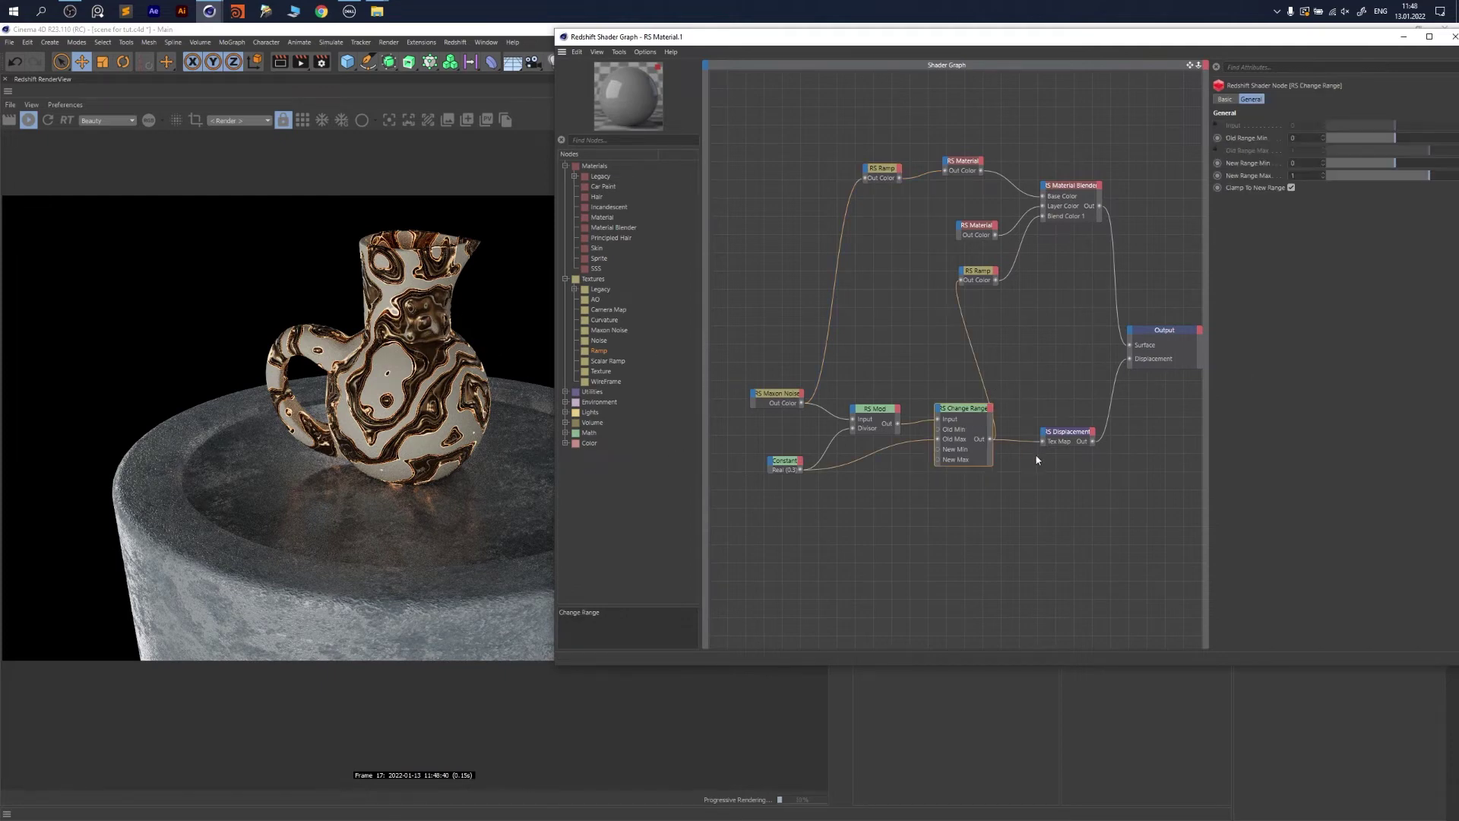
pyautogui.moveTo(951, 373); pyautogui.dragTo(961, 446)
pyautogui.click(990, 280)
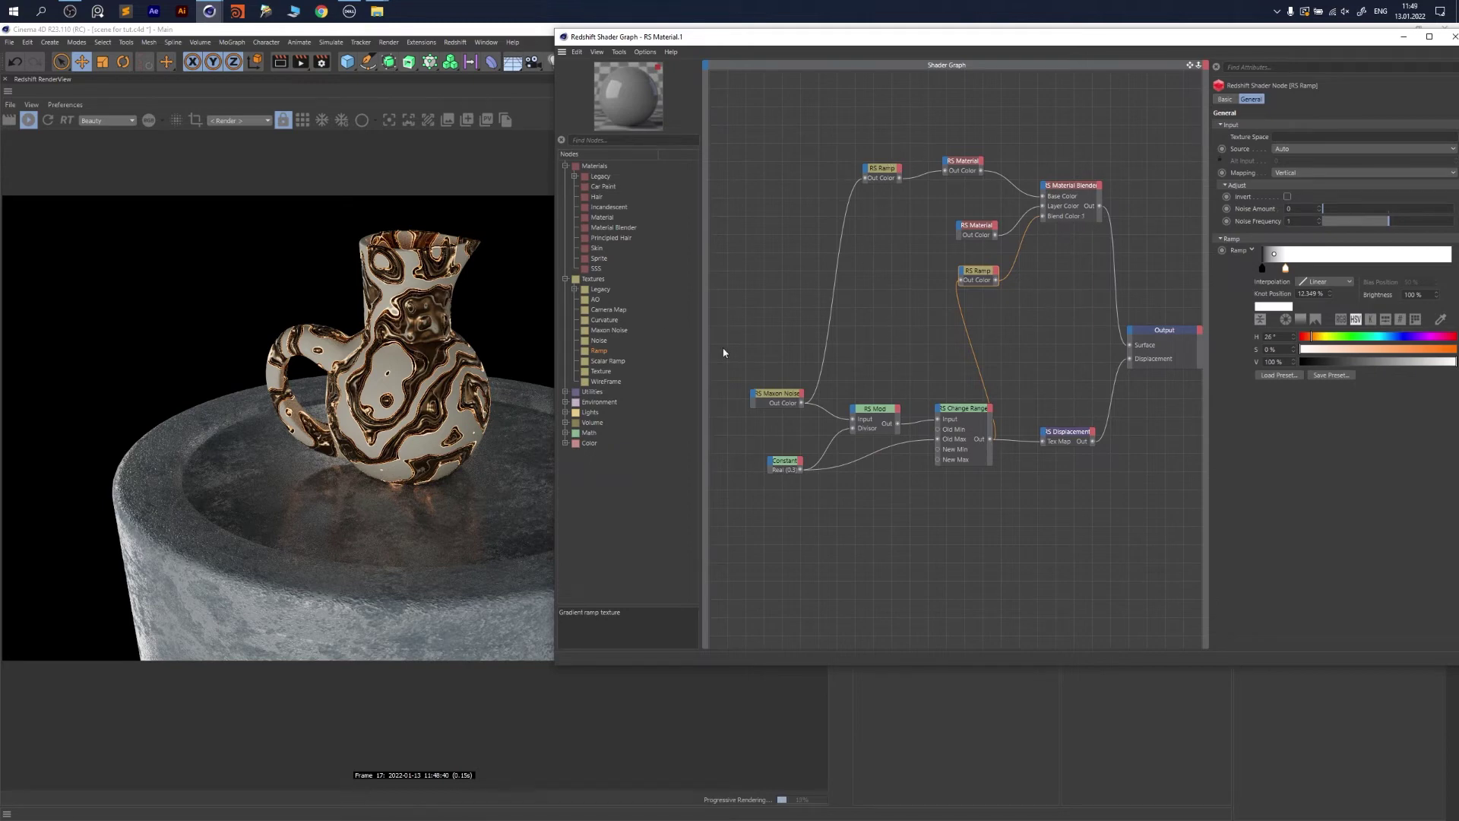
# Scrub to frame 10 and drop the Maxon Noise Brightness to -1
pyautogui.click(775, 394)
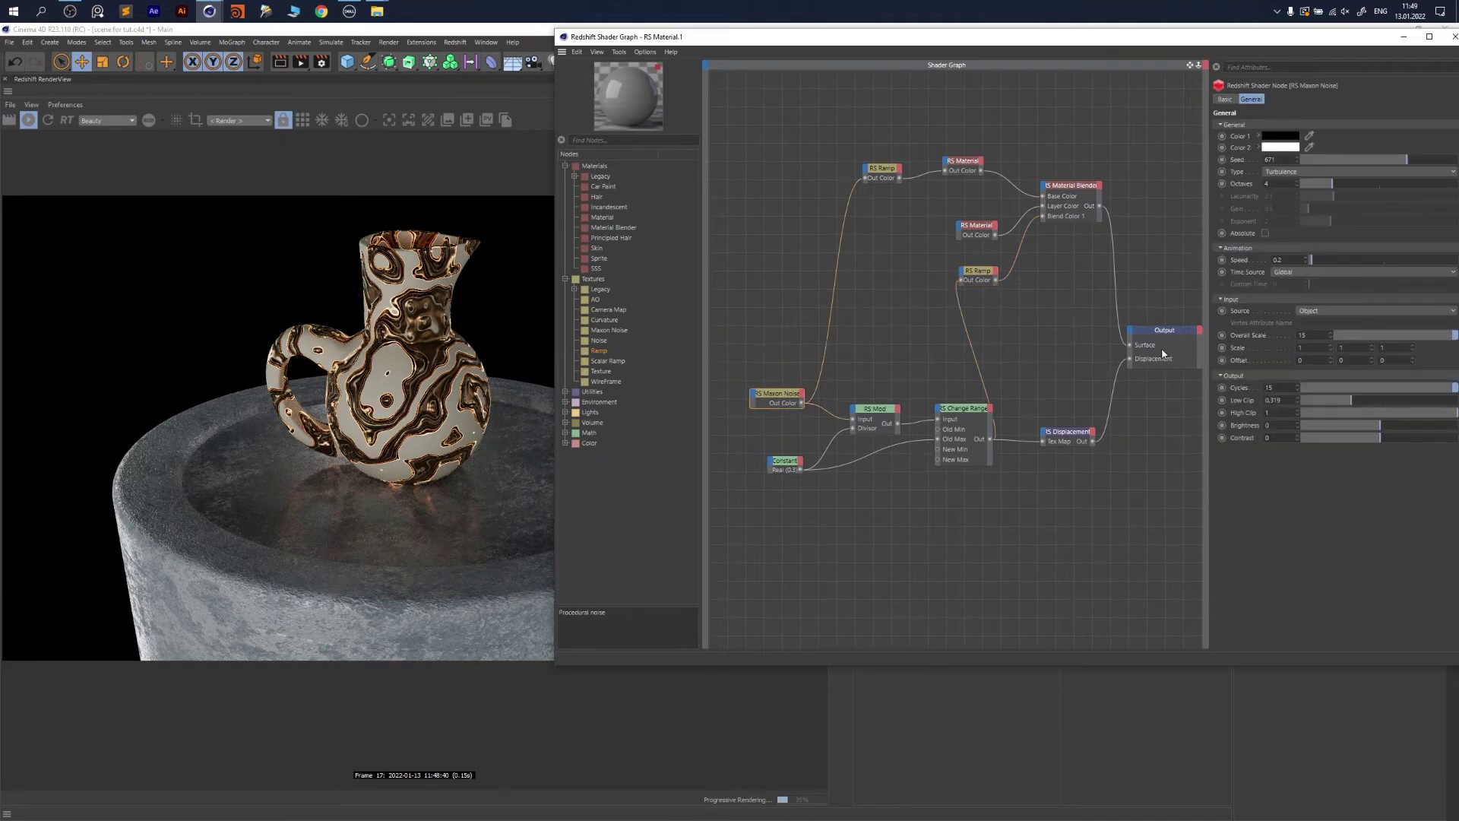
pyautogui.moveTo(924, 41); pyautogui.dragTo(821, 692)
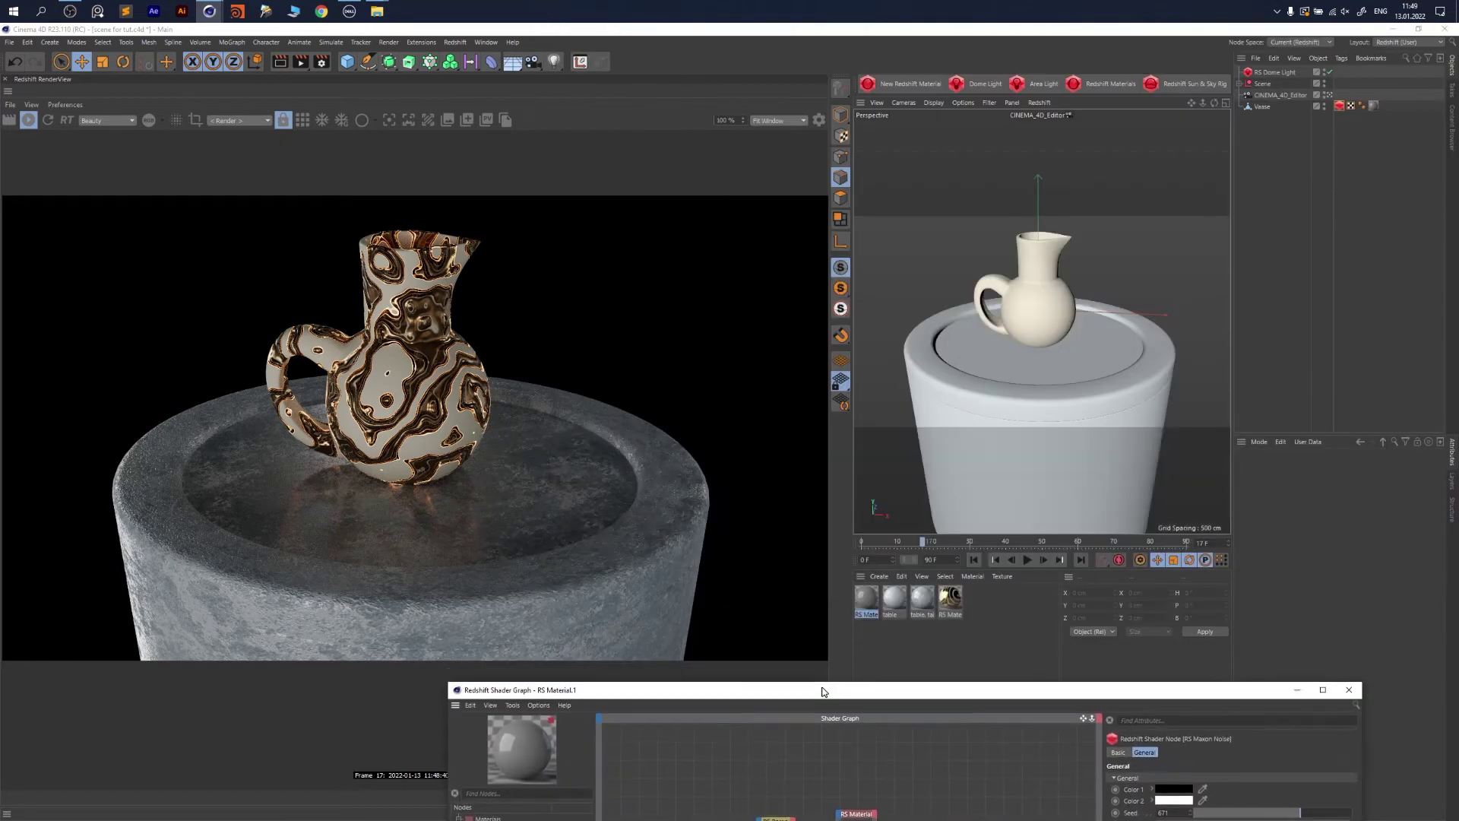
pyautogui.moveTo(925, 542); pyautogui.dragTo(898, 542)
pyautogui.moveTo(905, 691); pyautogui.dragTo(941, 166)
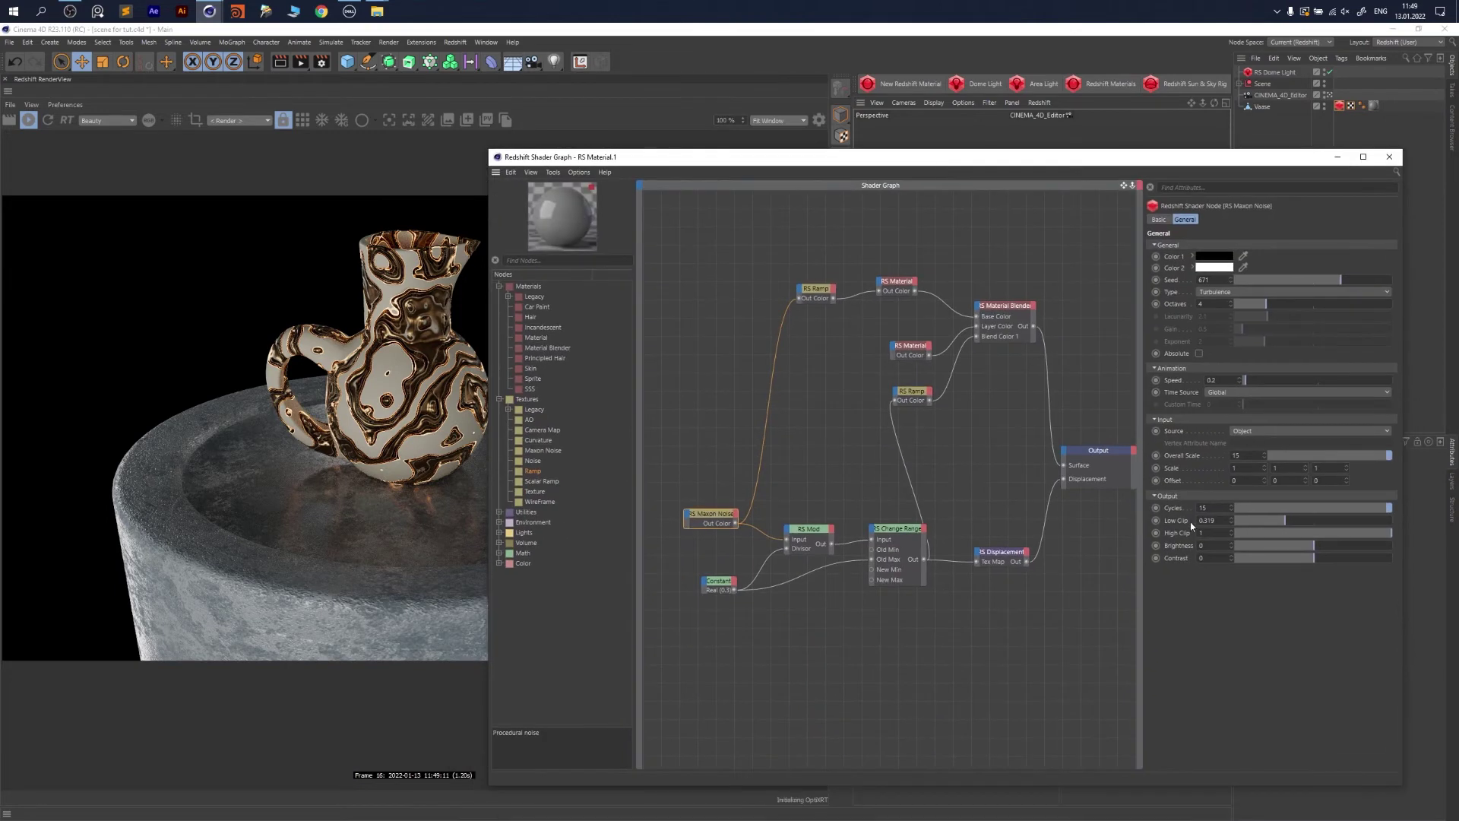
pyautogui.moveTo(1323, 550); pyautogui.dragTo(1194, 545)
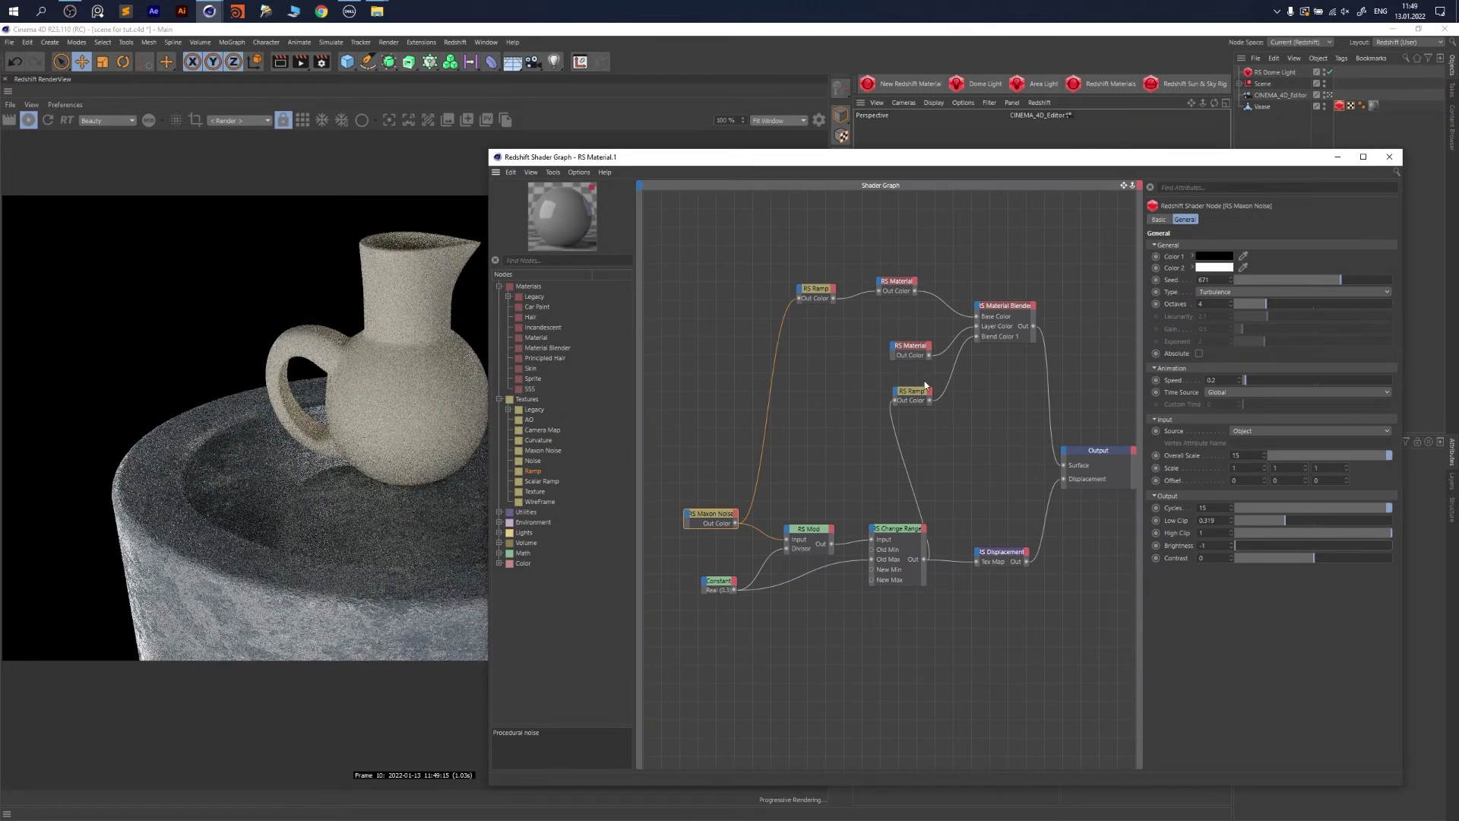
# Jump to frame 41 and reset the Maxon Noise Brightness to 0
pyautogui.click(896, 282)
pyautogui.click(713, 514)
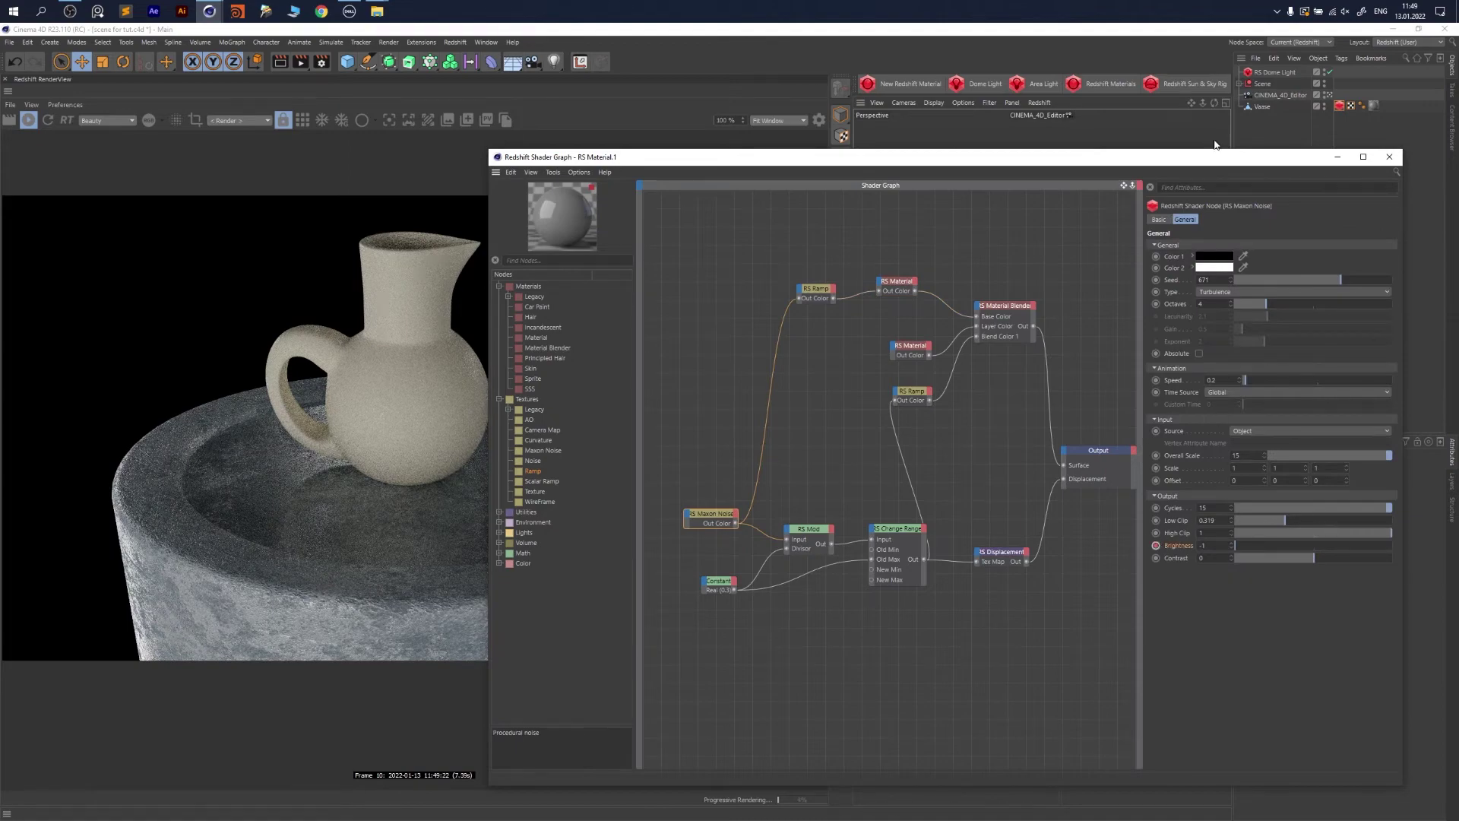
pyautogui.moveTo(1209, 157); pyautogui.dragTo(1193, 652)
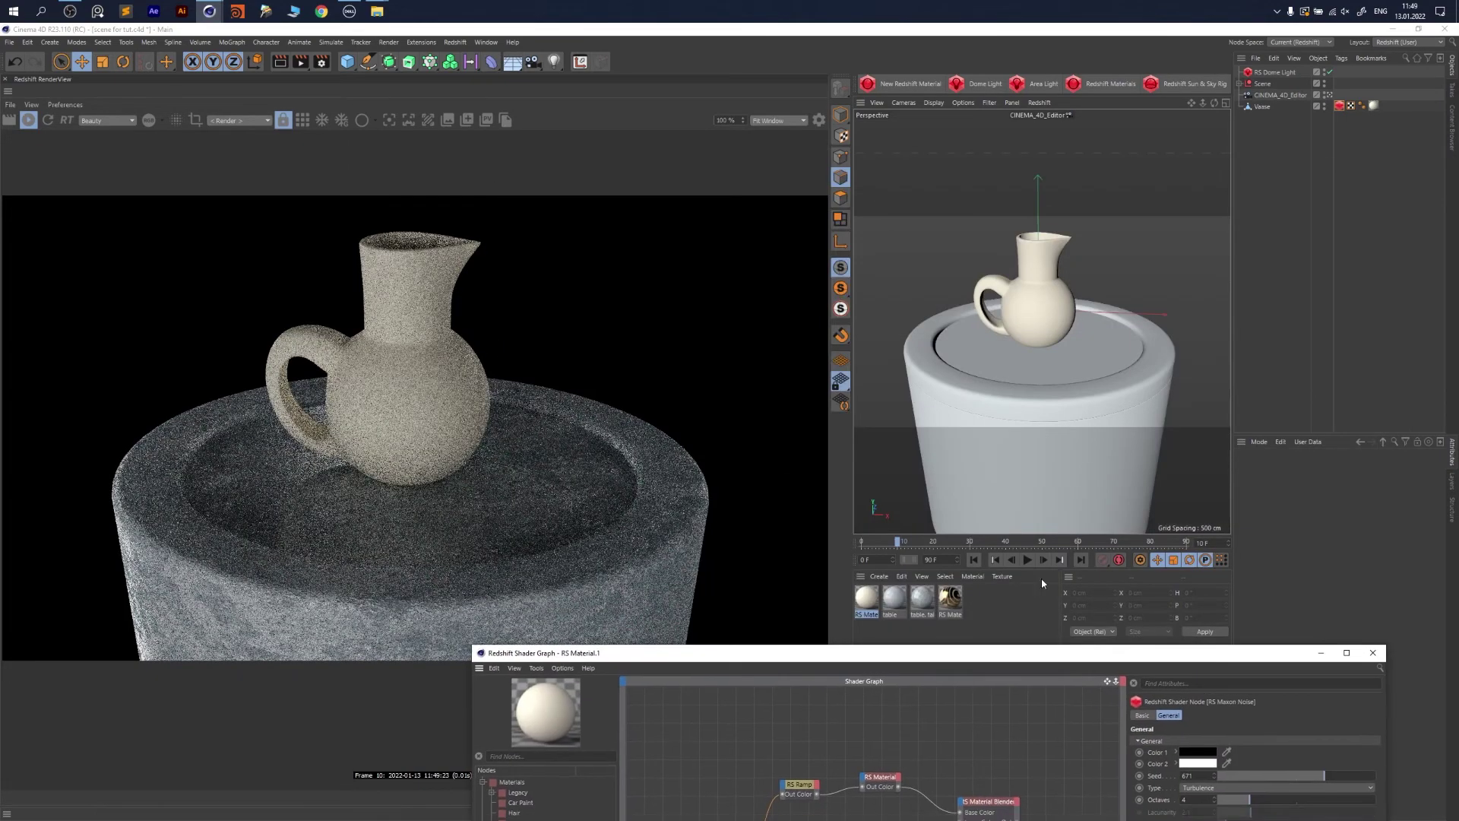
pyautogui.click(1010, 546)
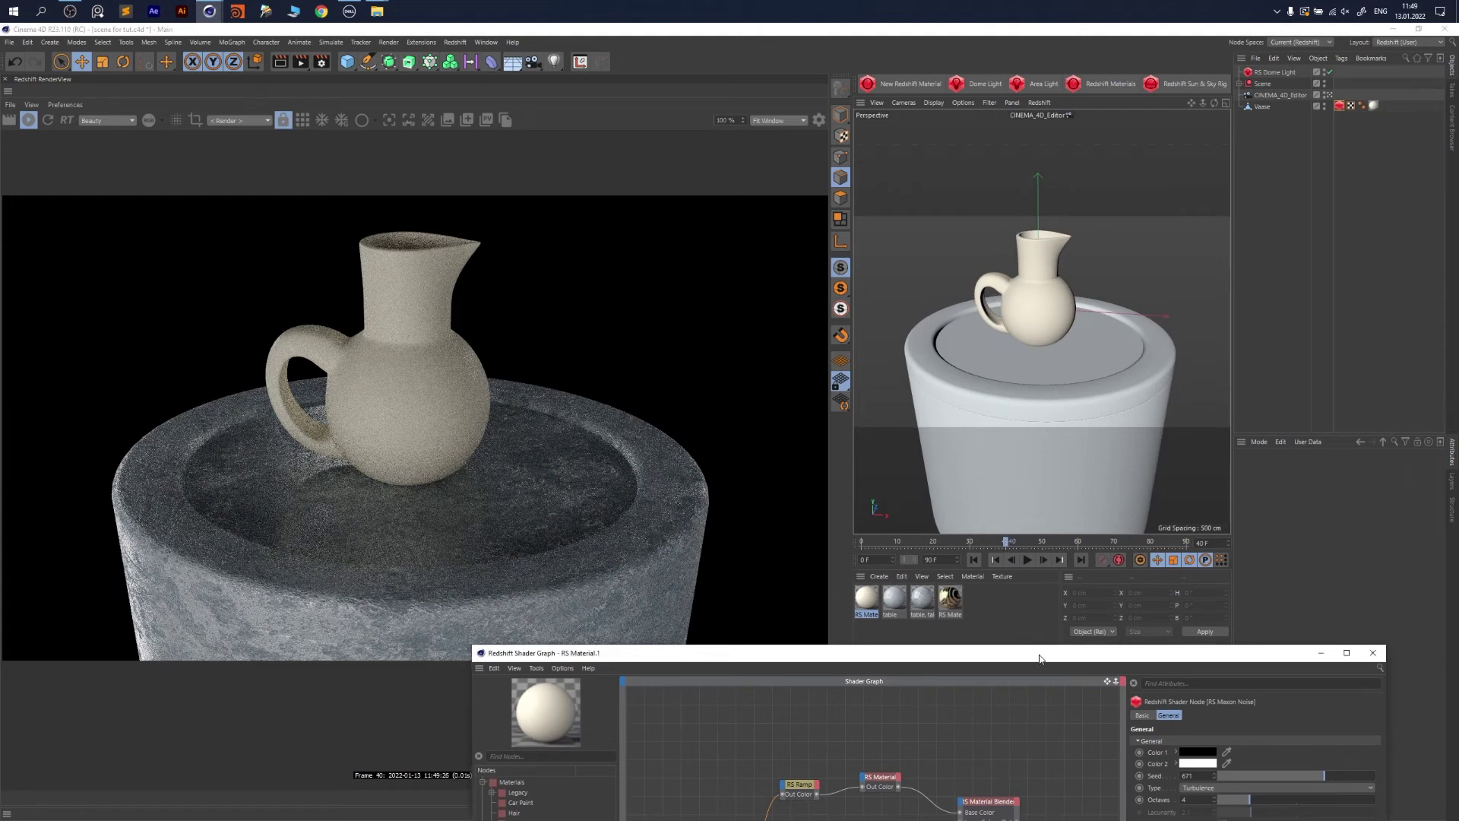
pyautogui.moveTo(1037, 653); pyautogui.dragTo(1040, 196)
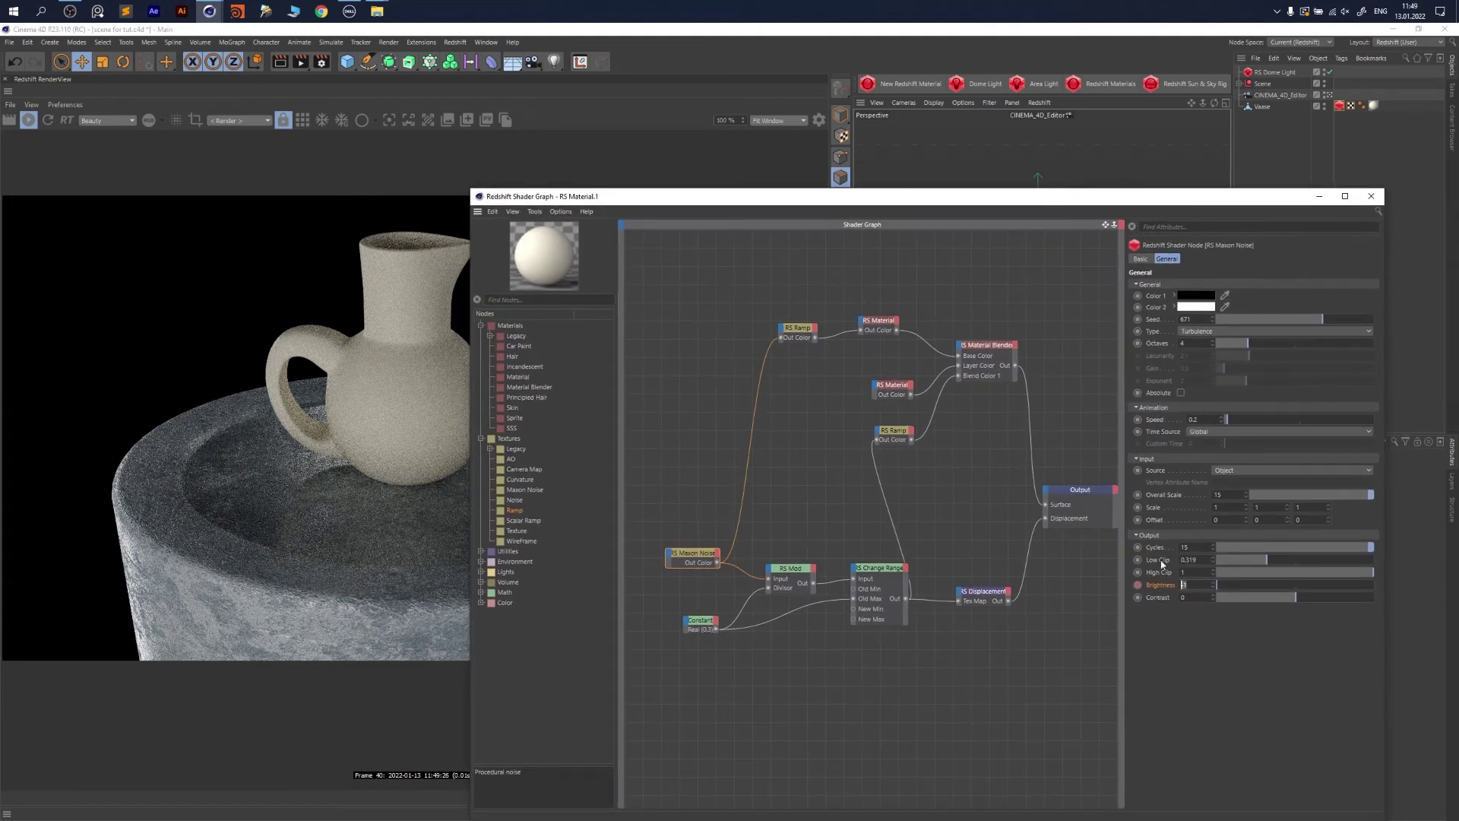
pyautogui.press('Return')
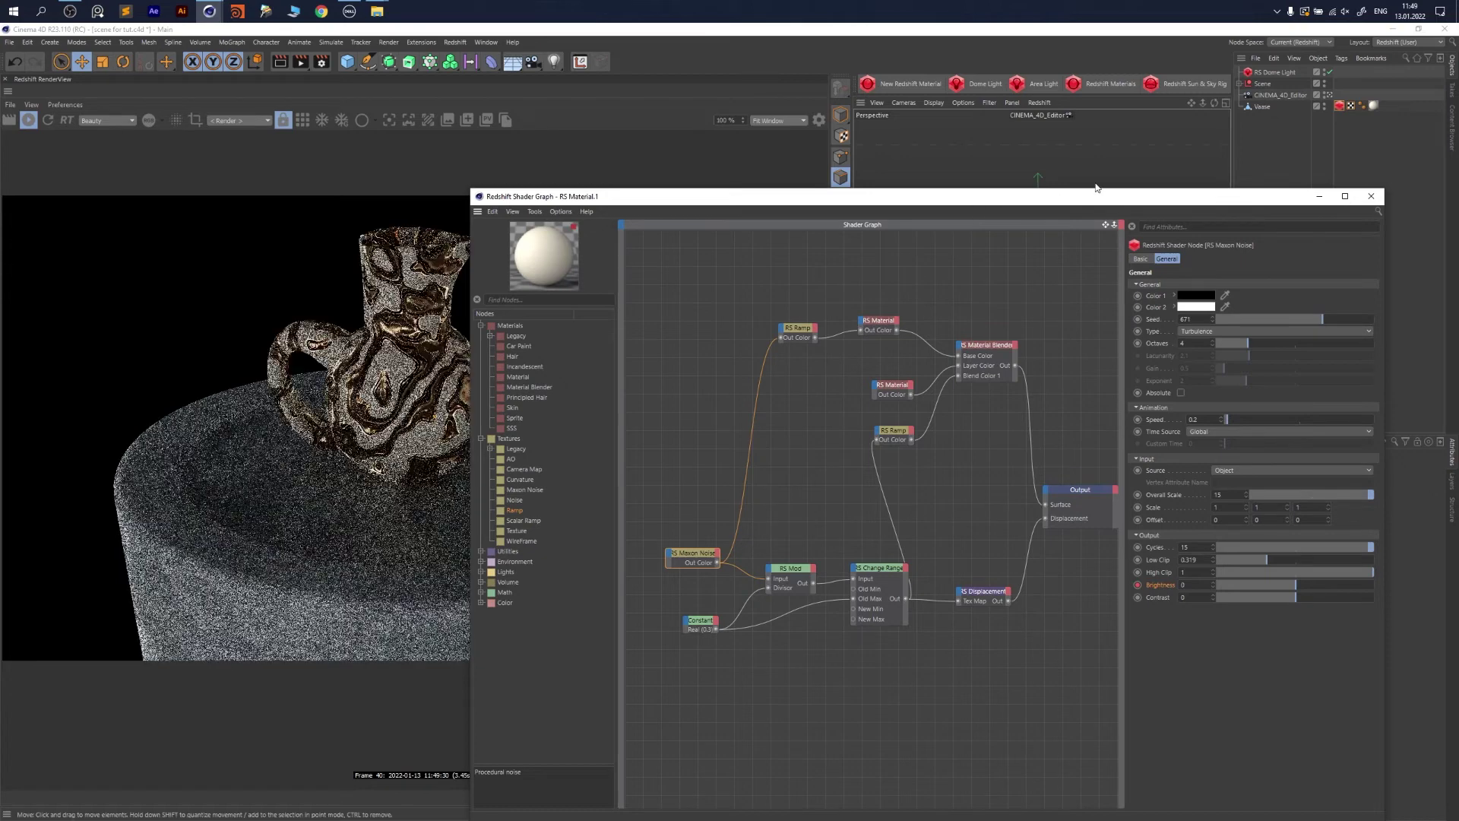
# Close the shader graph, then scrub the timeline back and forward to frame 44
pyautogui.click(1370, 197)
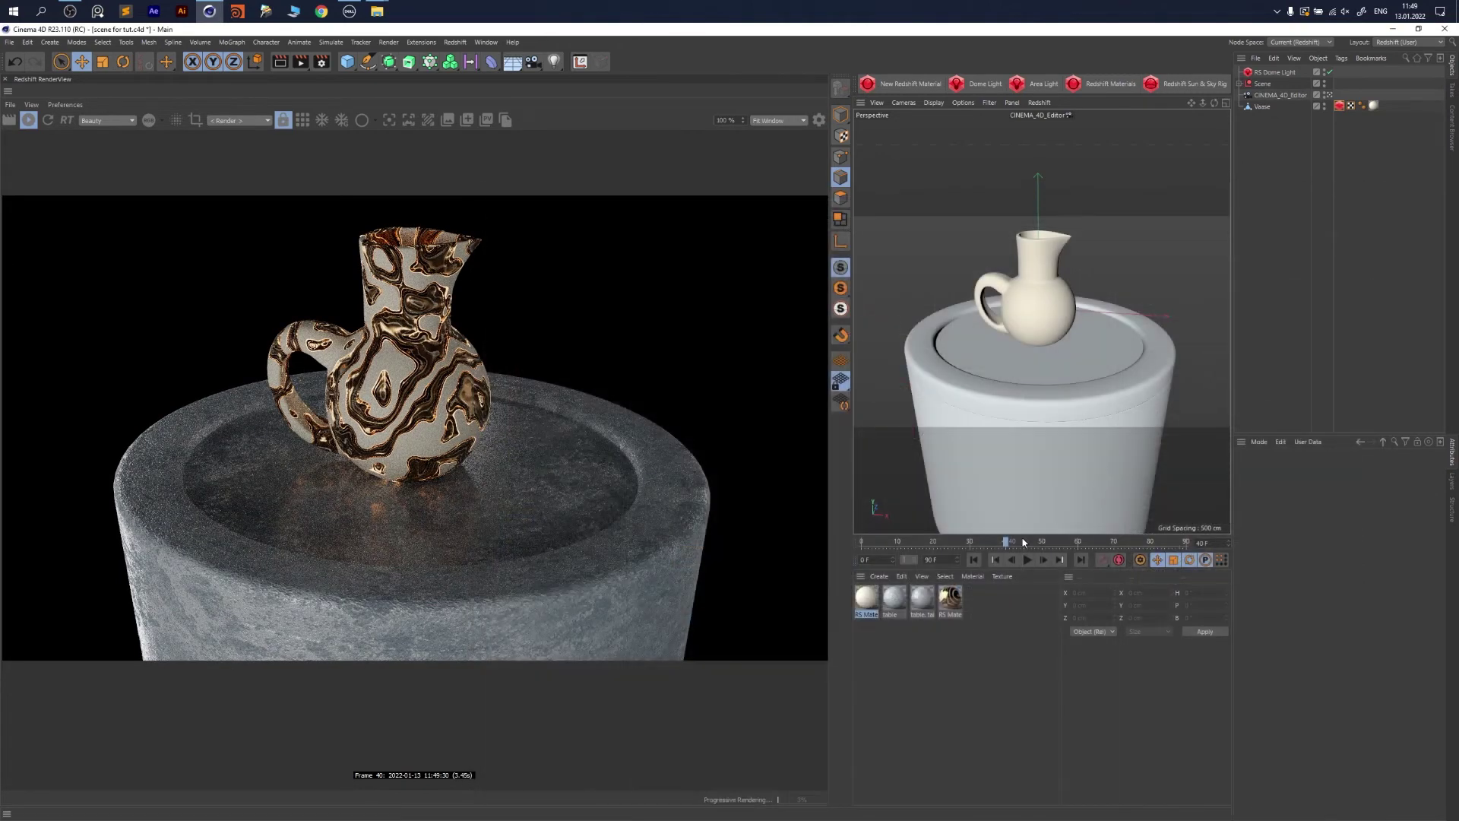
pyautogui.moveTo(1024, 542); pyautogui.dragTo(965, 543)
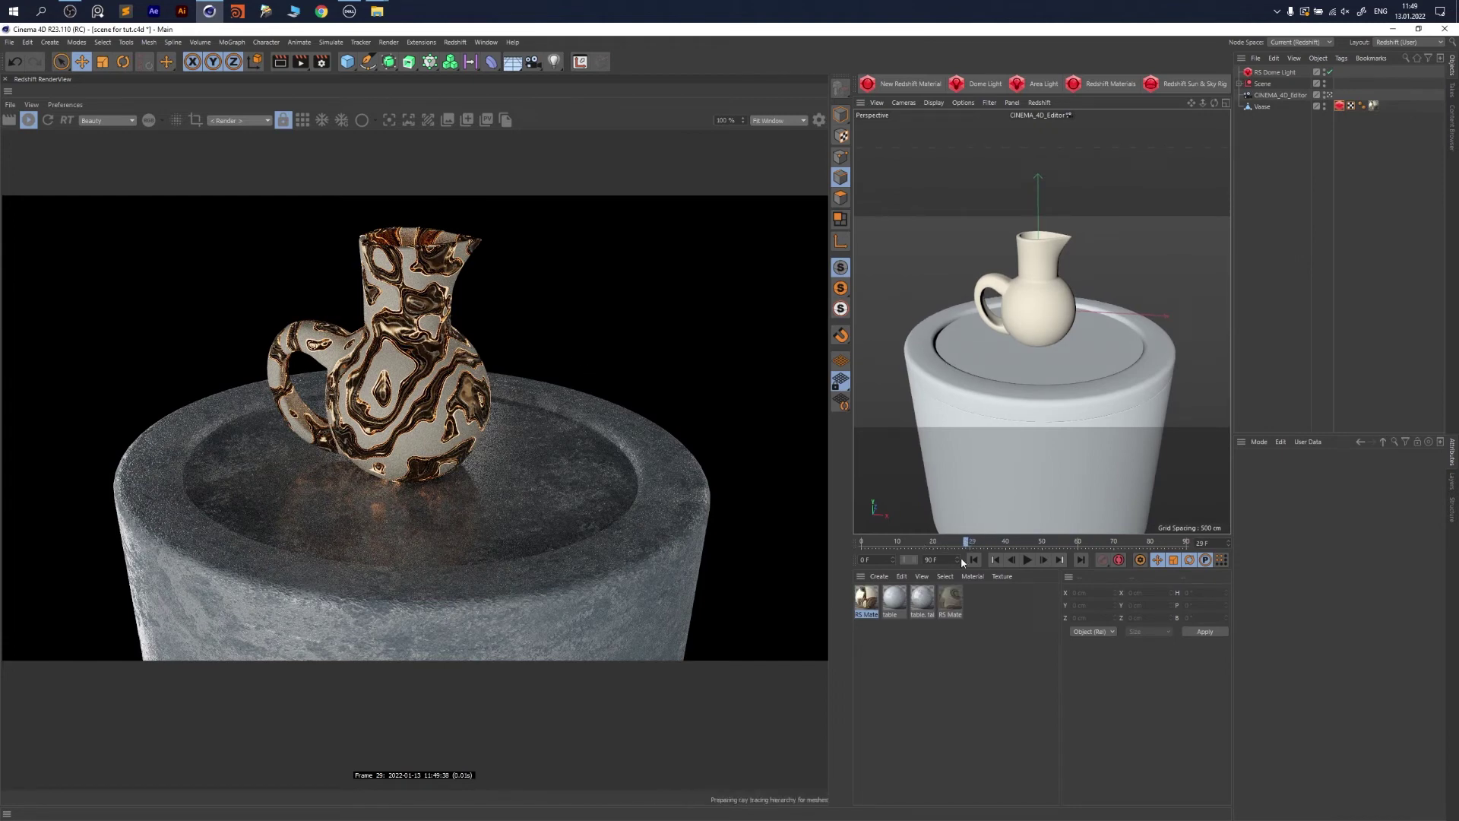
pyautogui.click(944, 543)
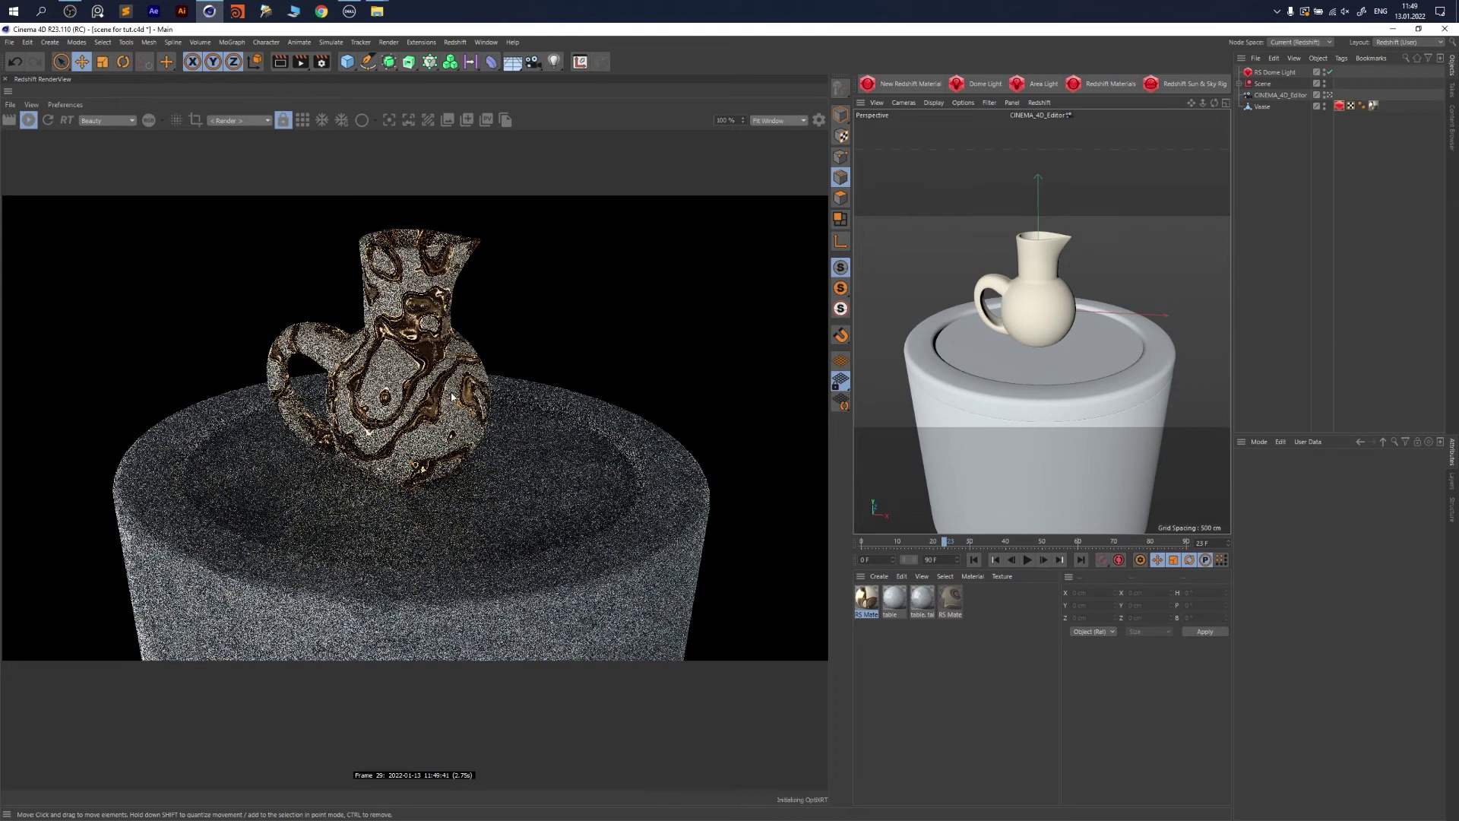
pyautogui.click(937, 543)
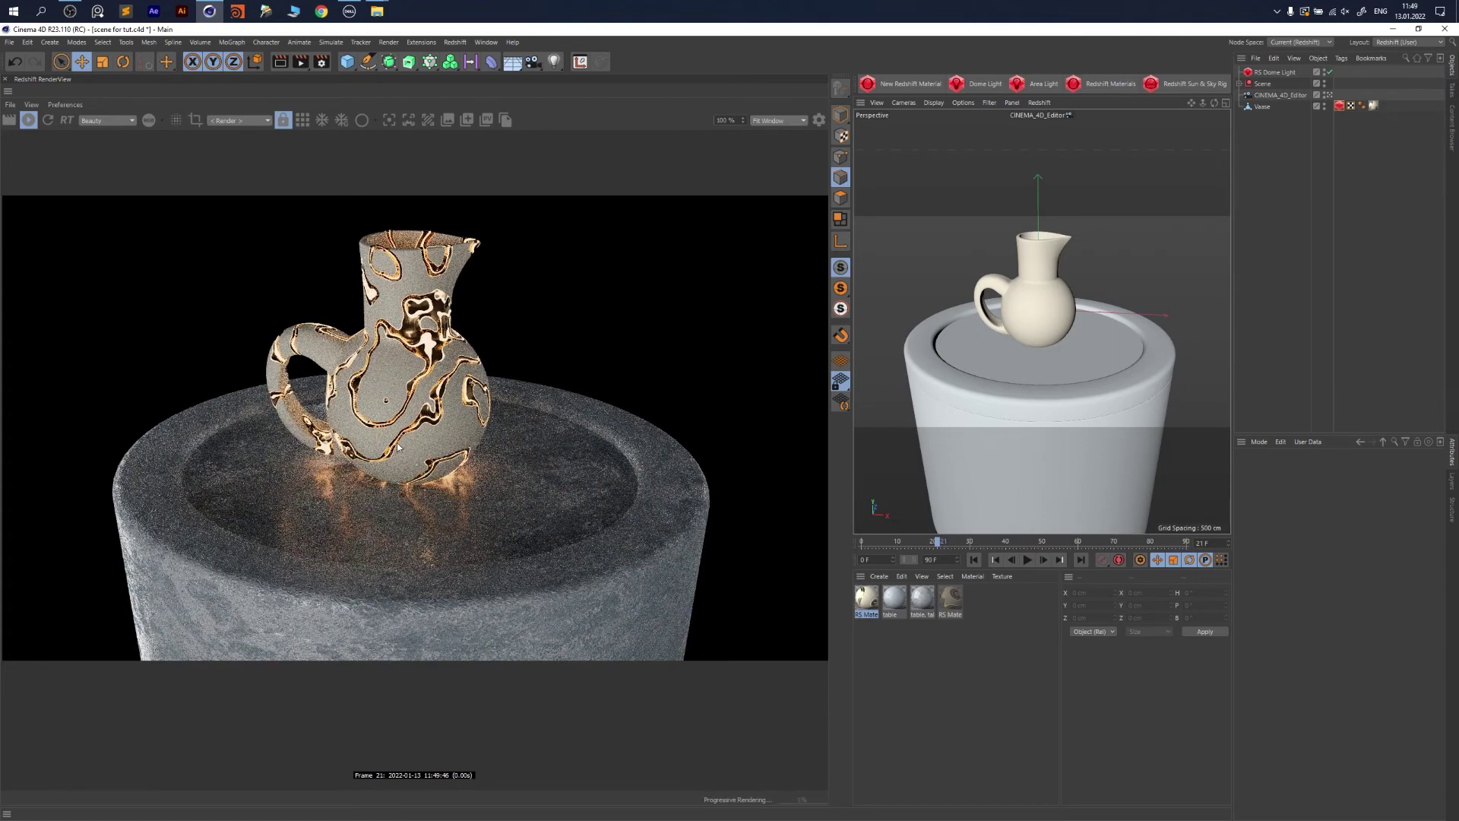
pyautogui.moveTo(936, 543); pyautogui.dragTo(1021, 542)
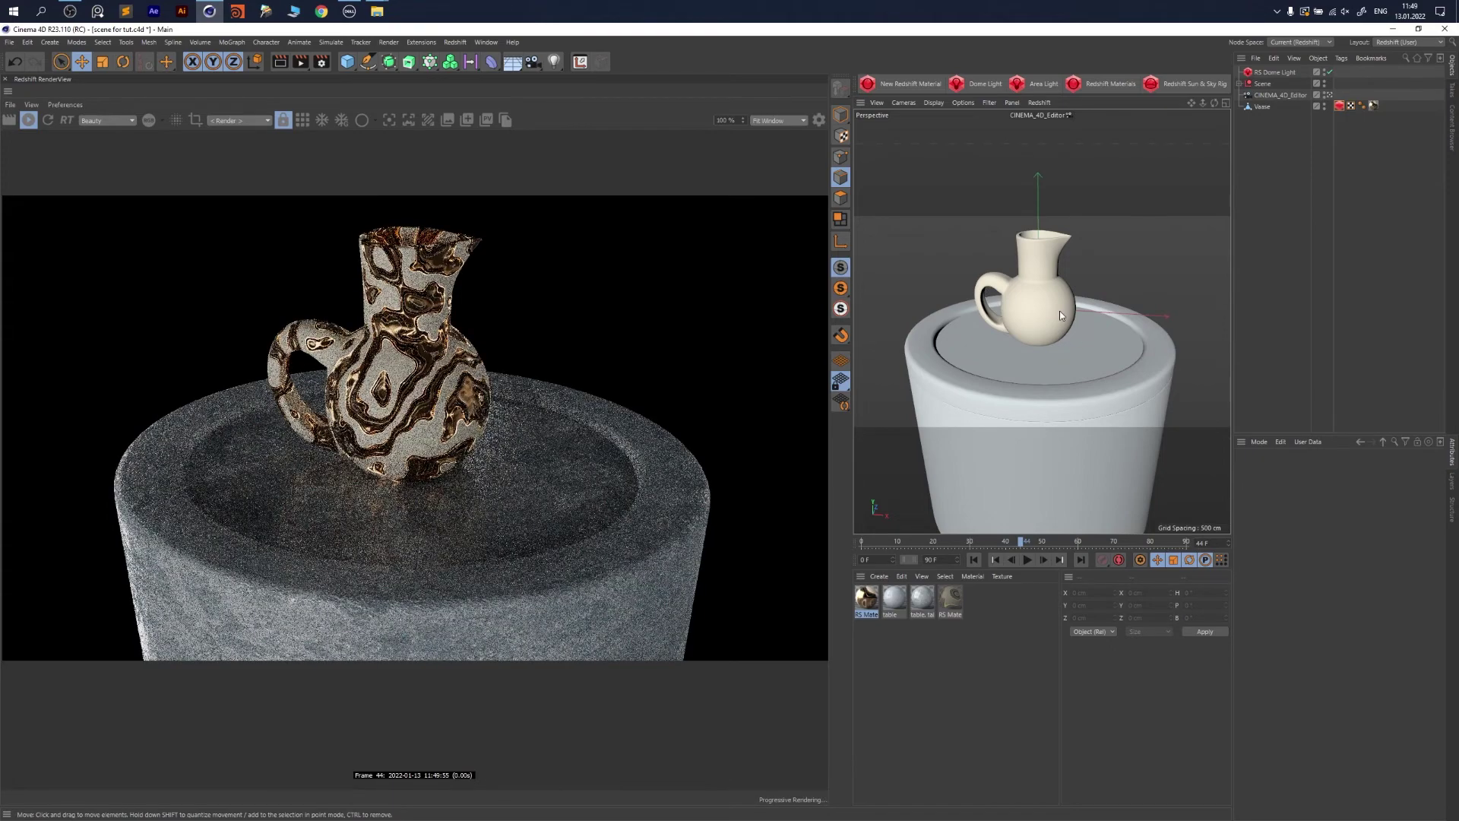
pyautogui.click(348, 62)
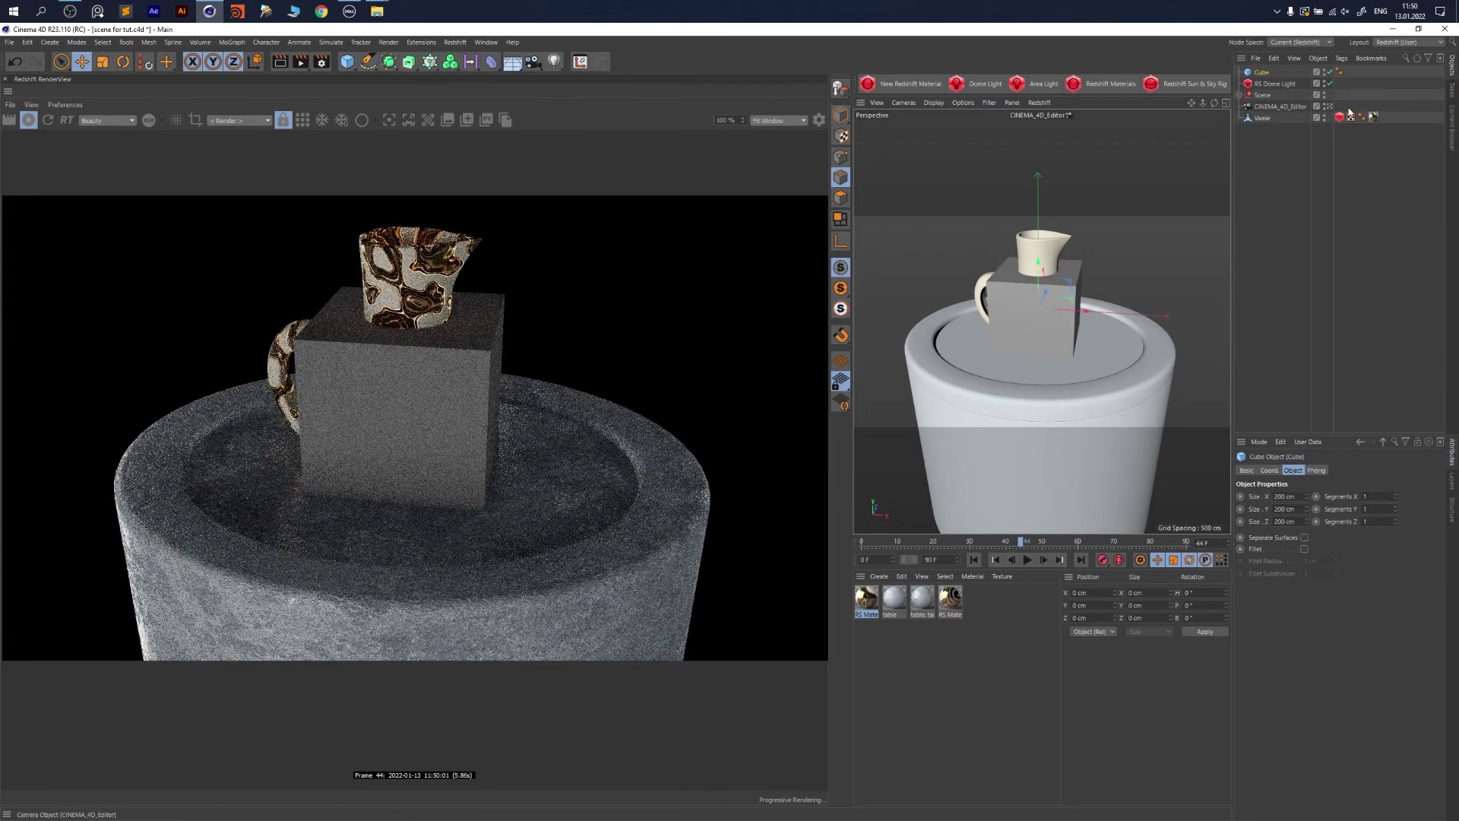
pyautogui.moveTo(1353, 72); pyautogui.dragTo(1355, 72)
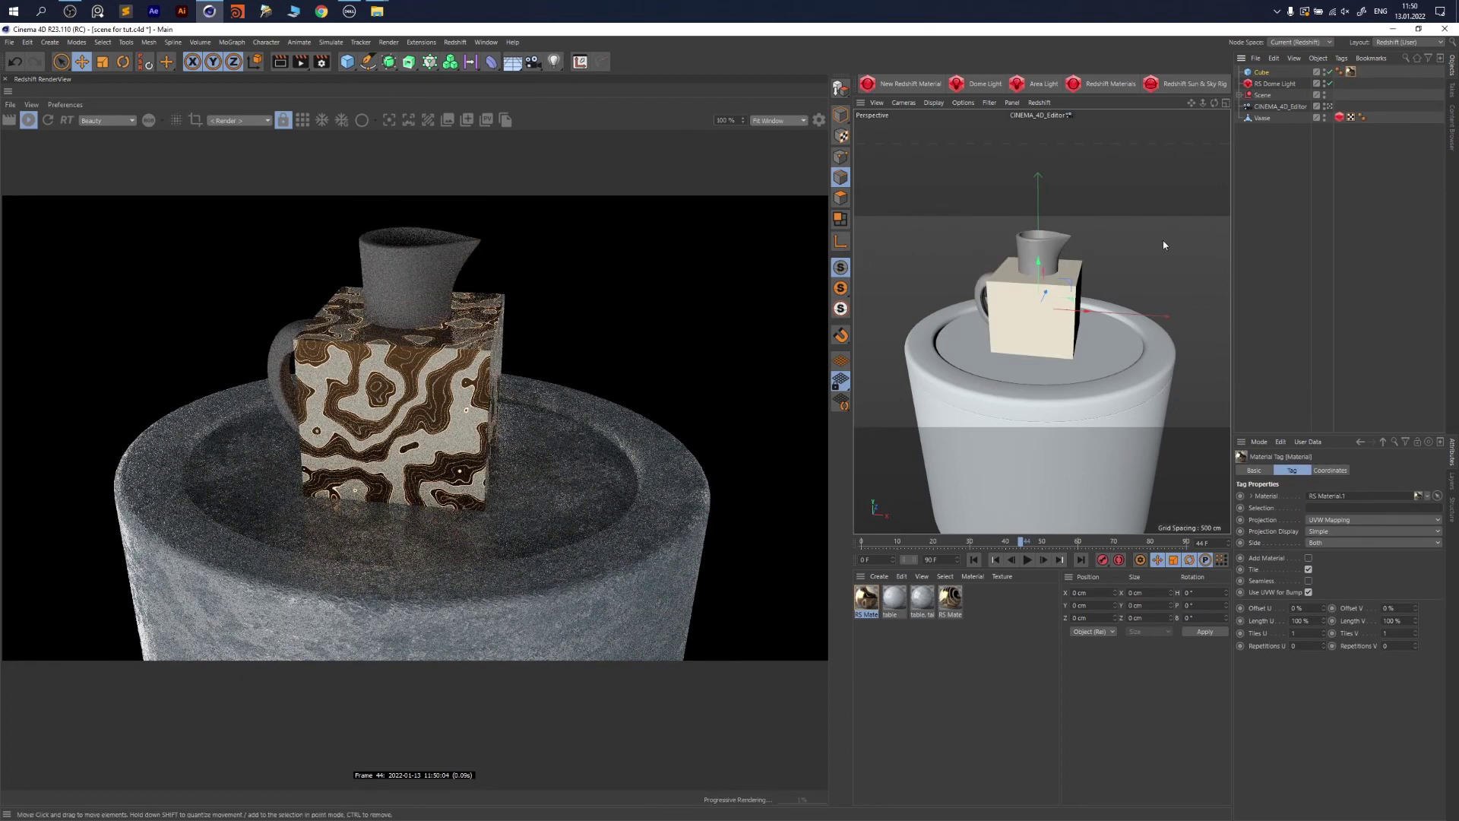
pyautogui.moveTo(1353, 110); pyautogui.dragTo(1363, 72)
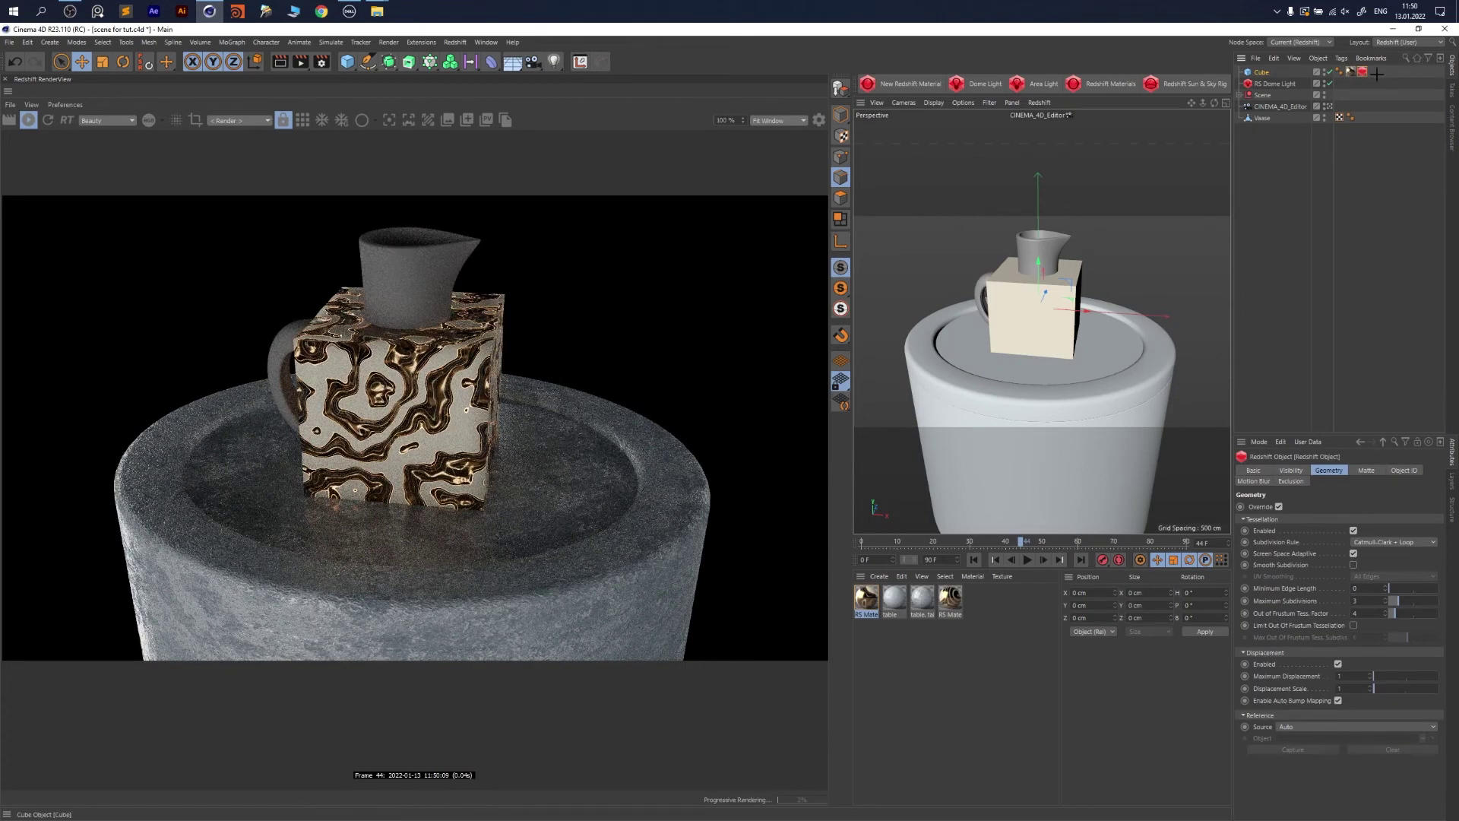
pyautogui.keyDown('shift'); pyautogui.click(1352, 71); pyautogui.keyUp('shift')
pyautogui.moveTo(1357, 70); pyautogui.dragTo(1369, 118)
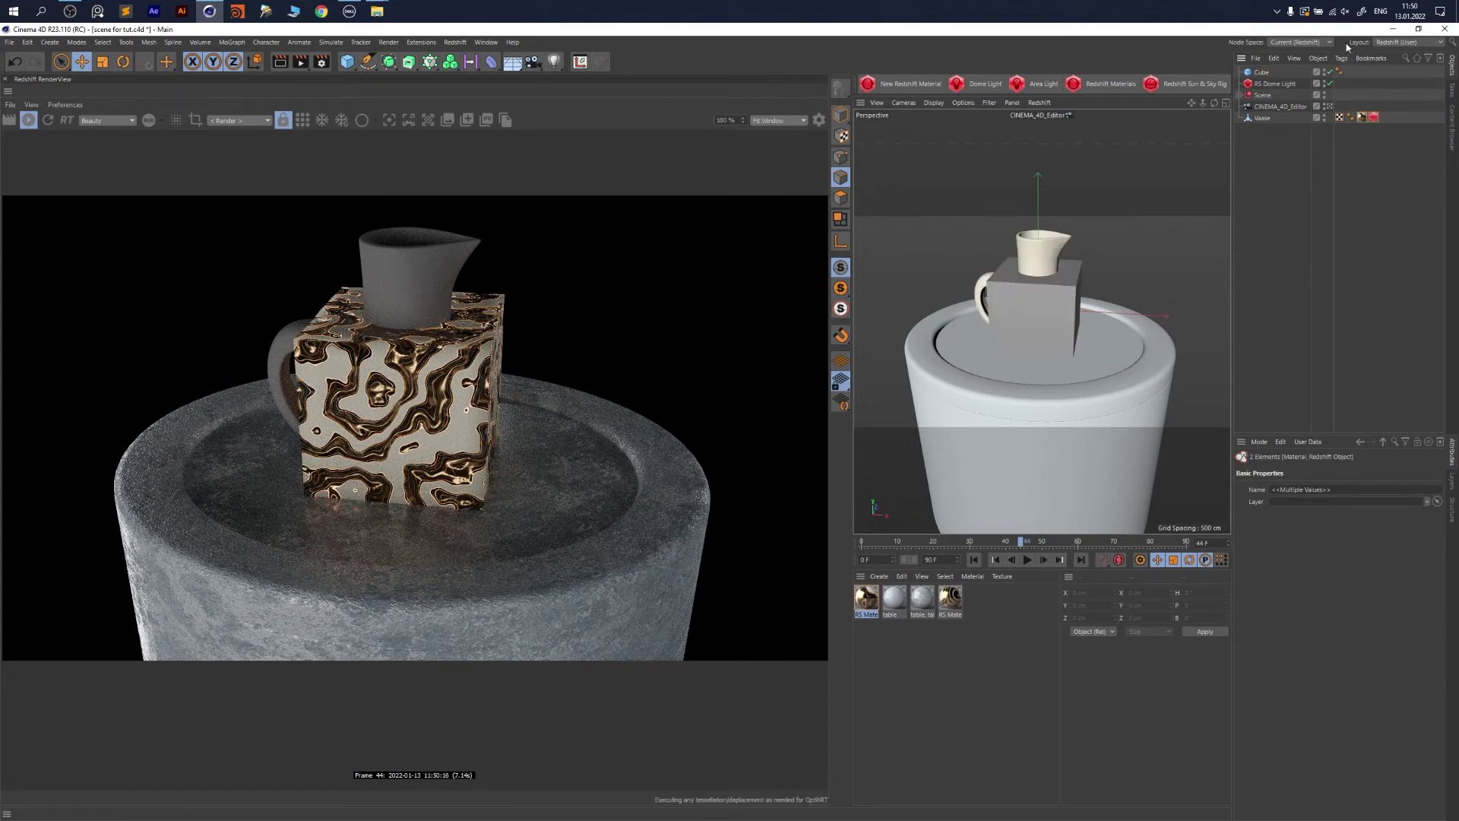
pyautogui.click(1263, 72)
pyautogui.press('Delete')
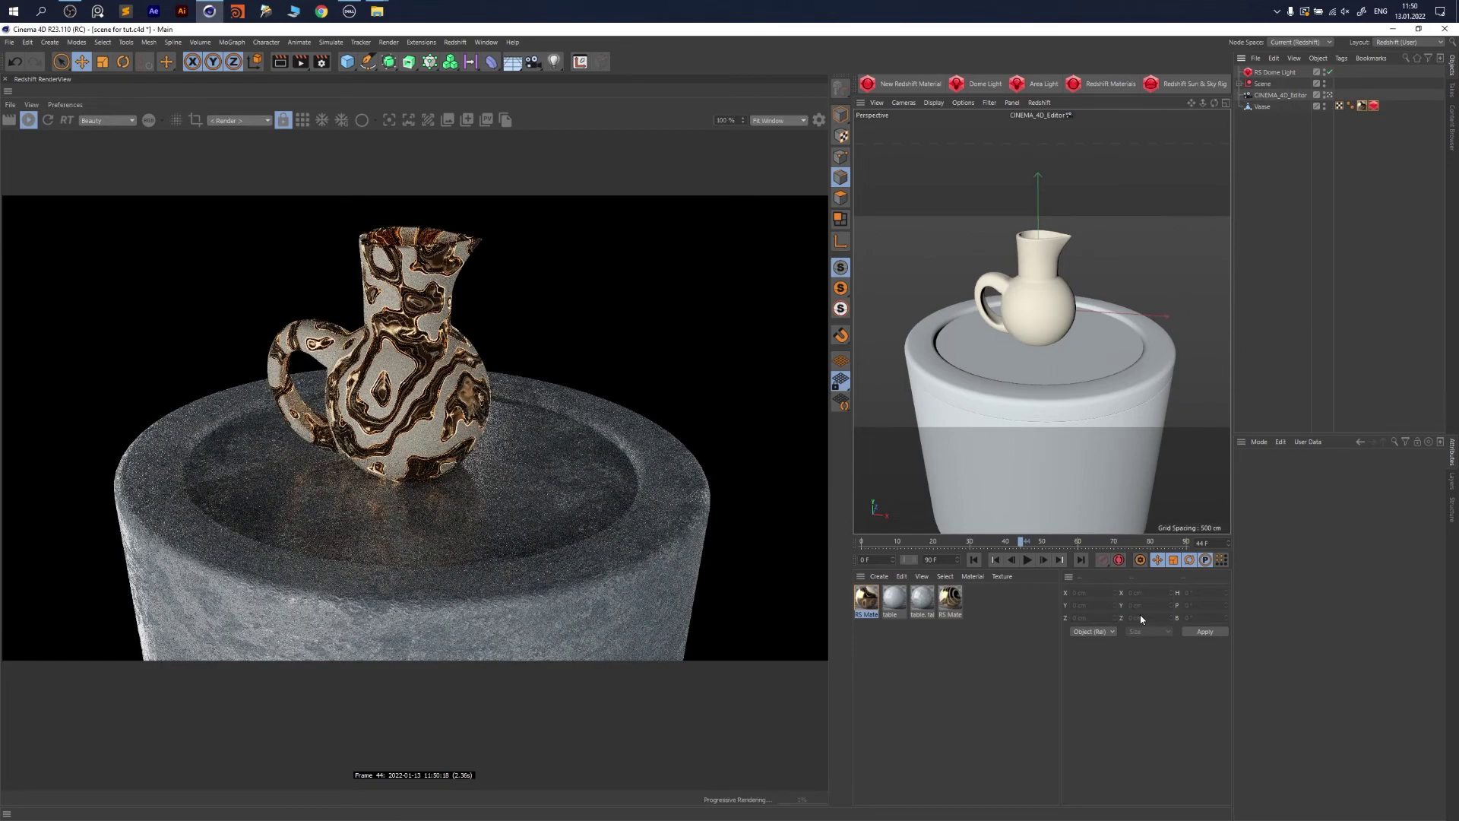
# Enable Bloom and Flare in the render post-effects, with Flare Threshold 14.03
pyautogui.click(818, 120)
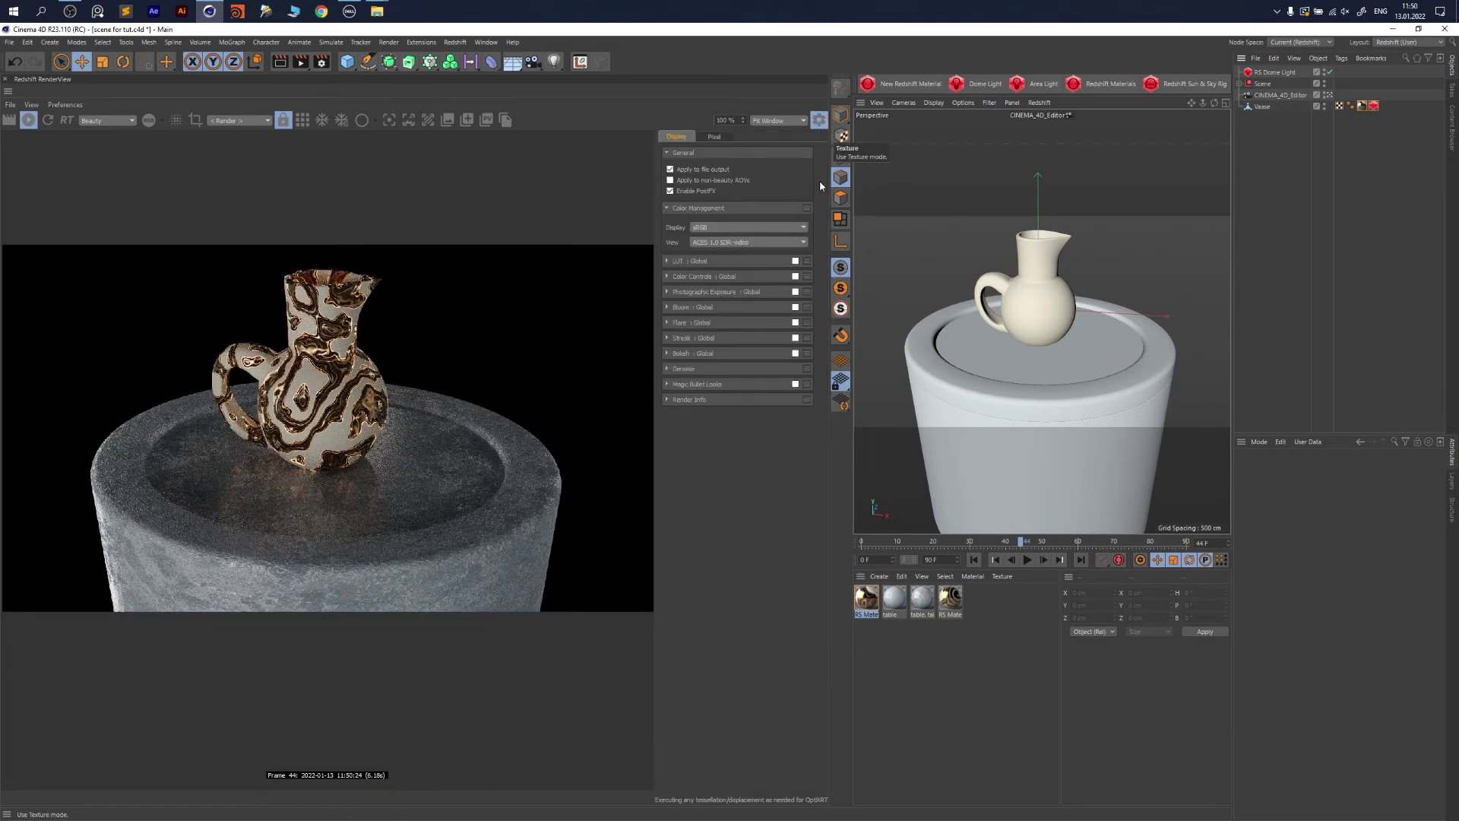
pyautogui.click(725, 307)
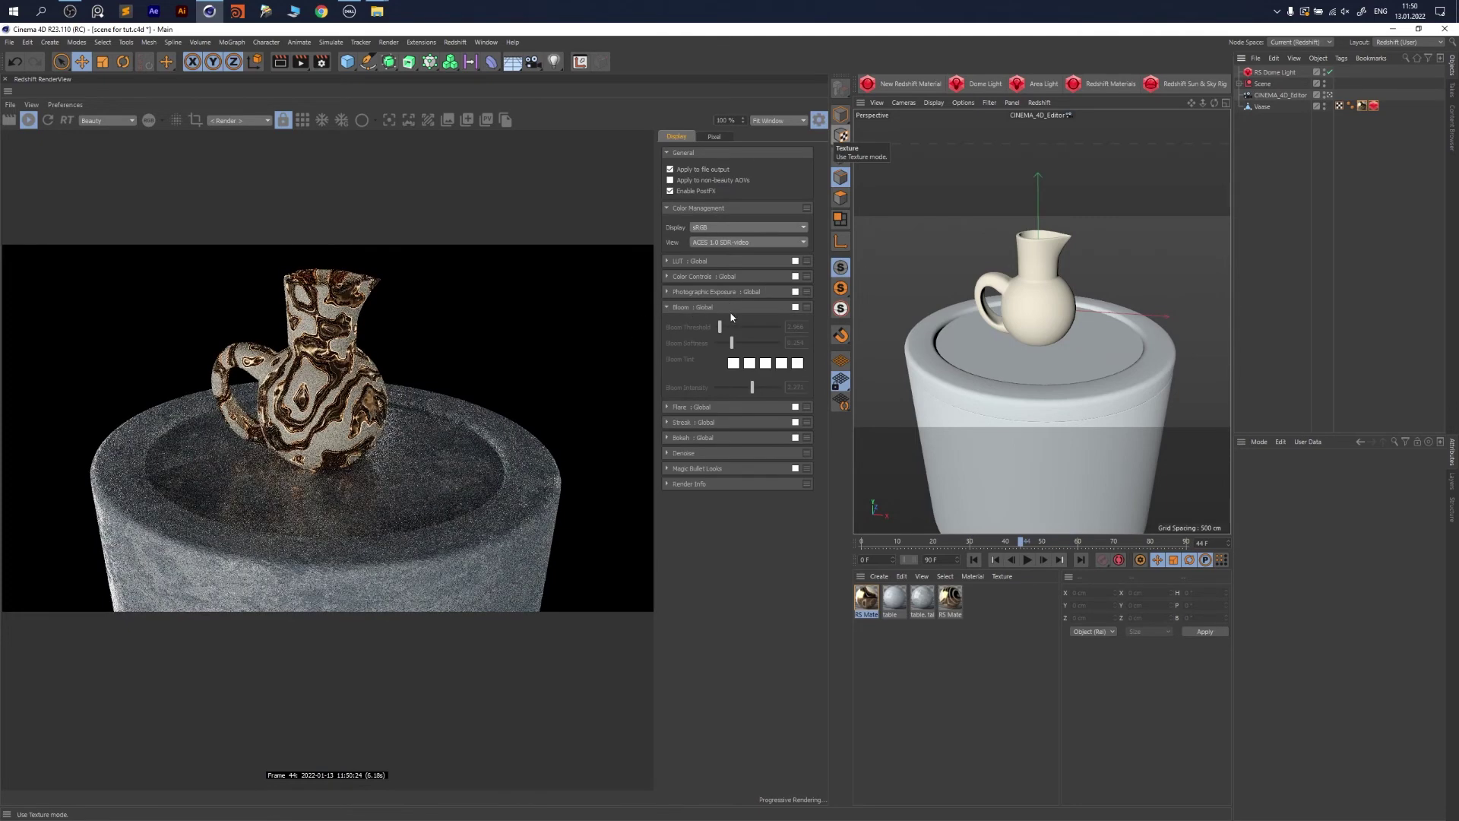
pyautogui.click(795, 307)
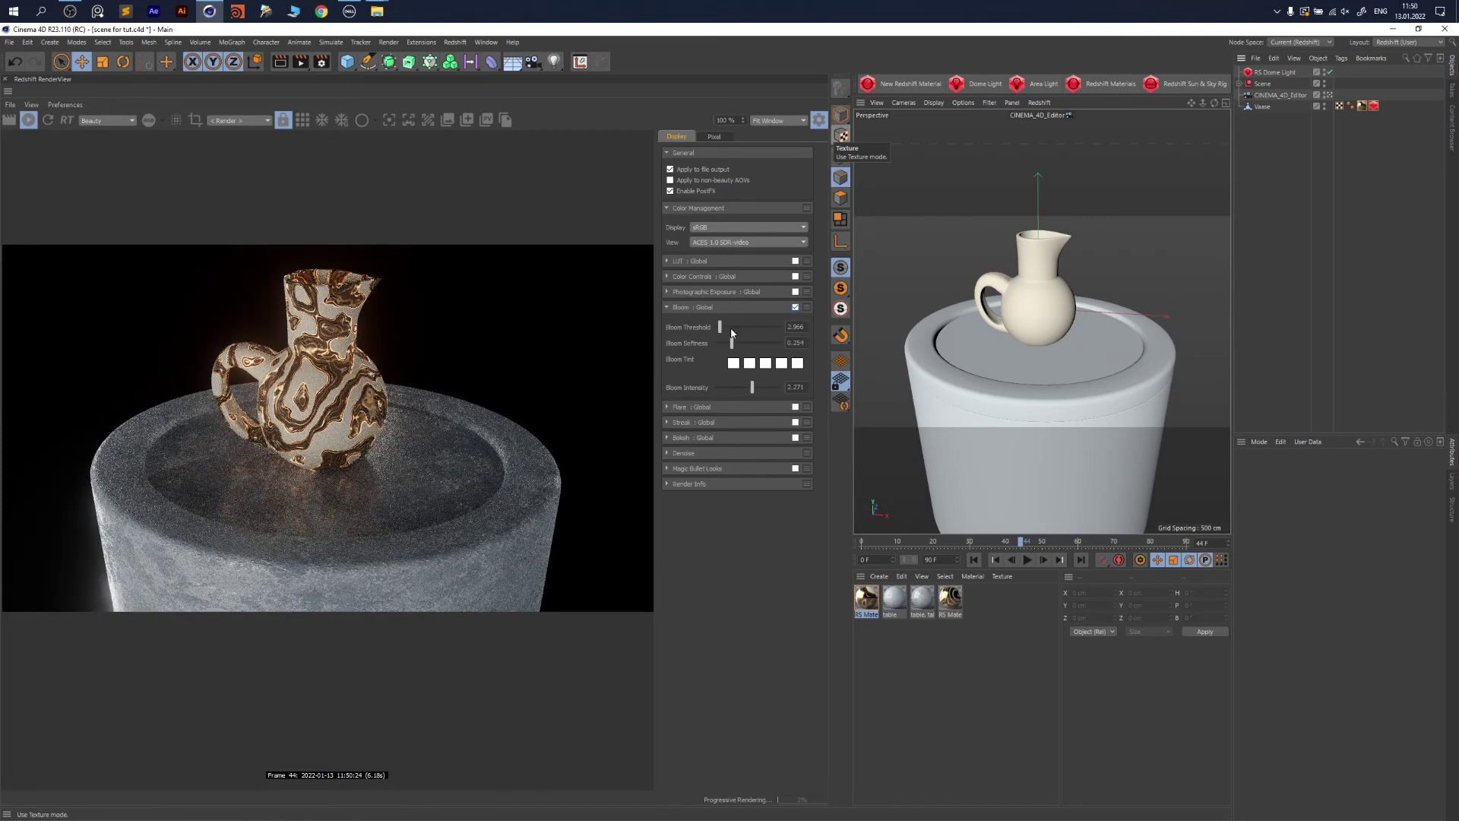
pyautogui.click(741, 408)
pyautogui.click(795, 406)
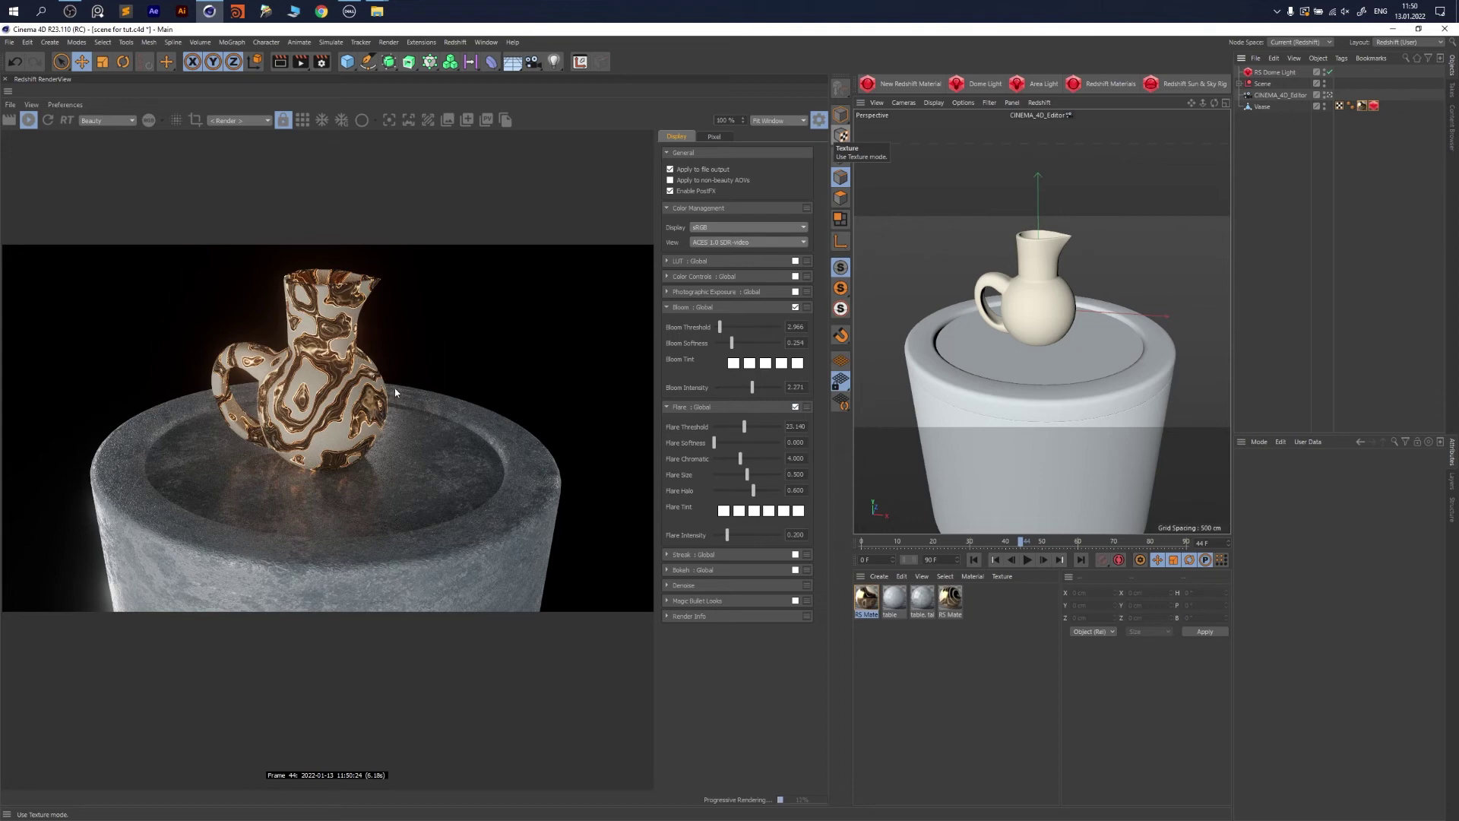
pyautogui.moveTo(744, 426); pyautogui.dragTo(726, 430)
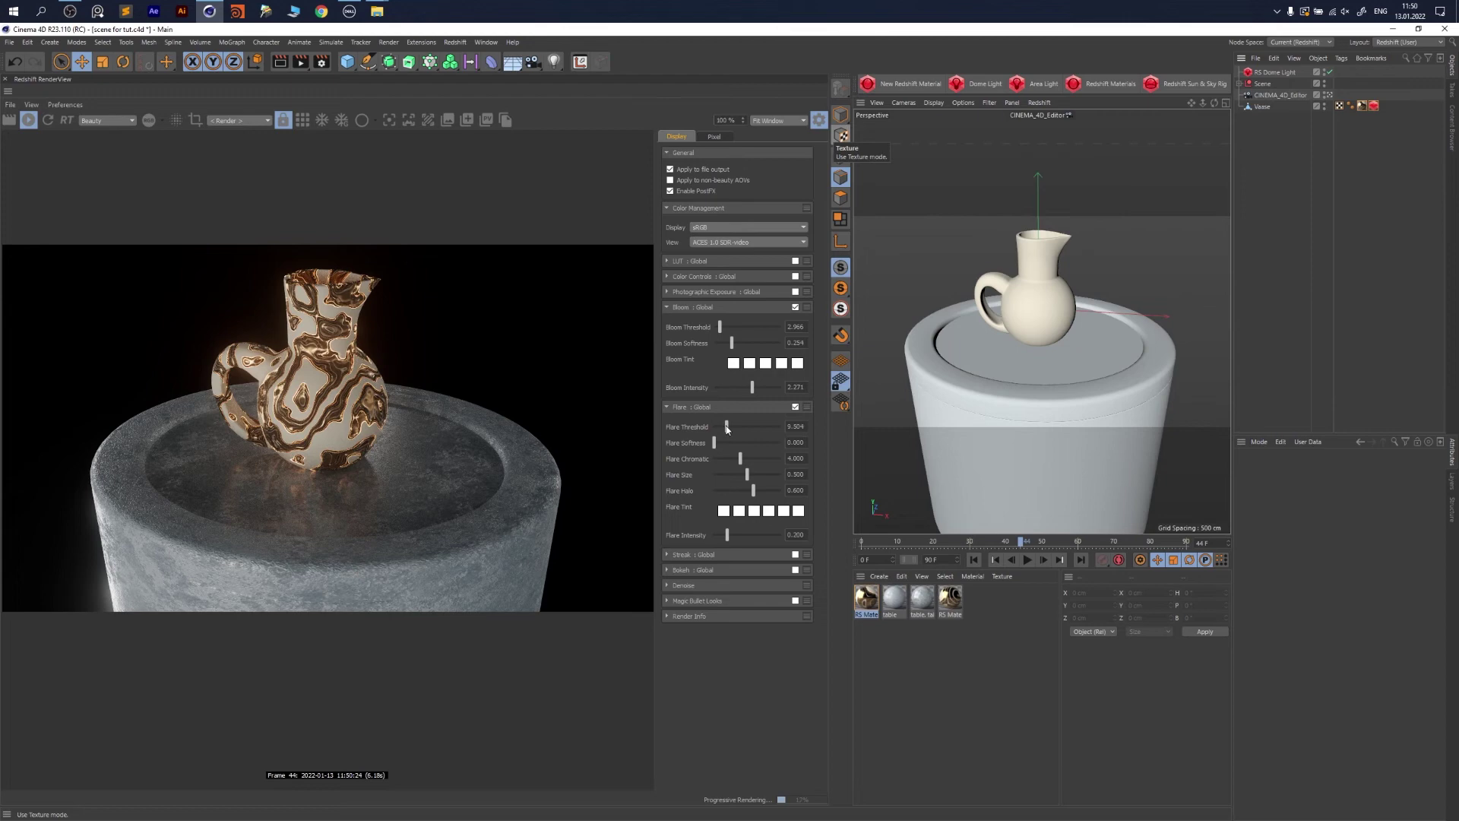
pyautogui.click(704, 307)
pyautogui.click(700, 322)
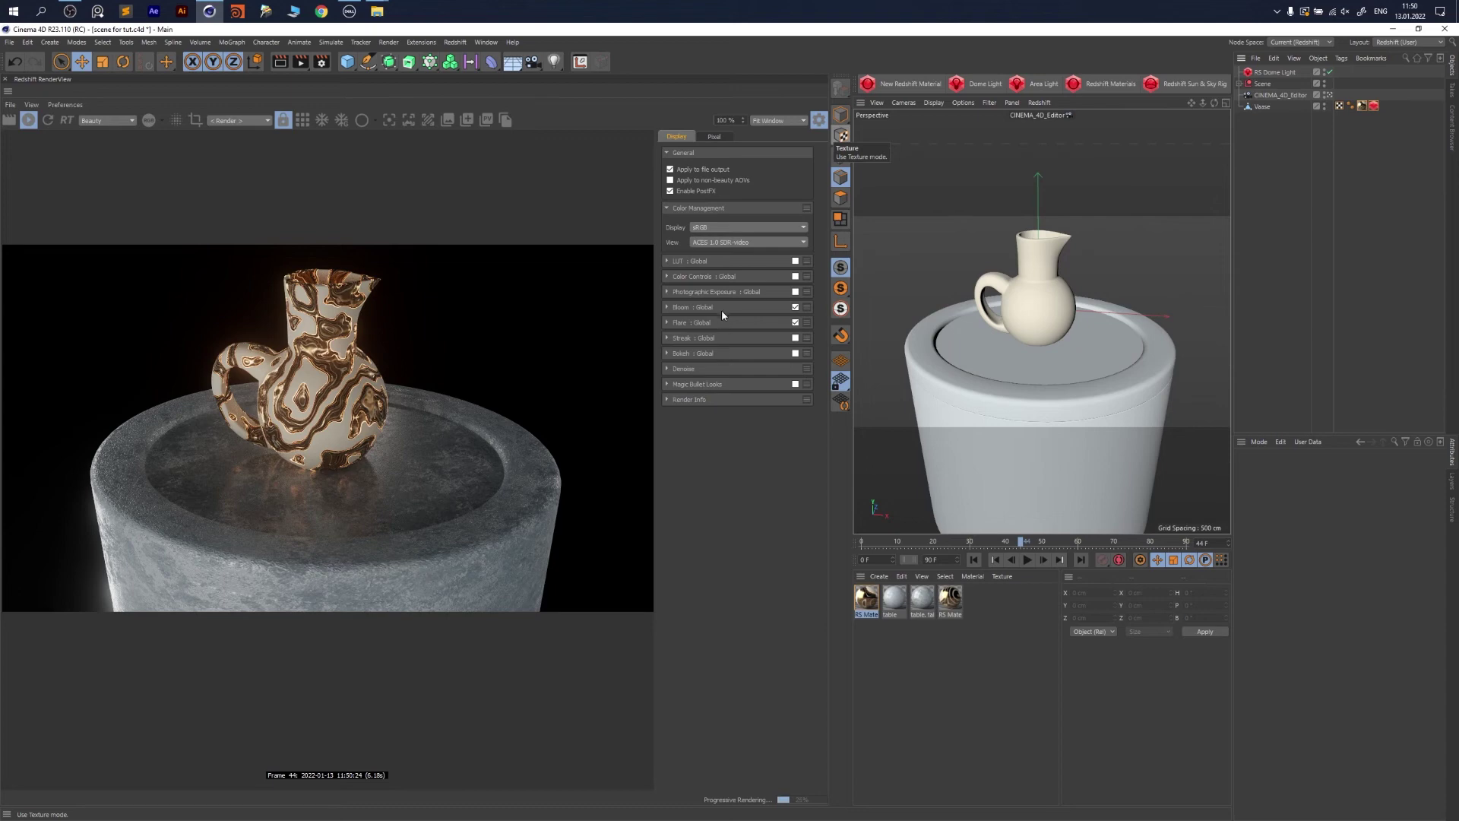
# Enable Color Controls with an S-shaped RGB curve and raise Bloom Intensity to 2.644
pyautogui.click(714, 277)
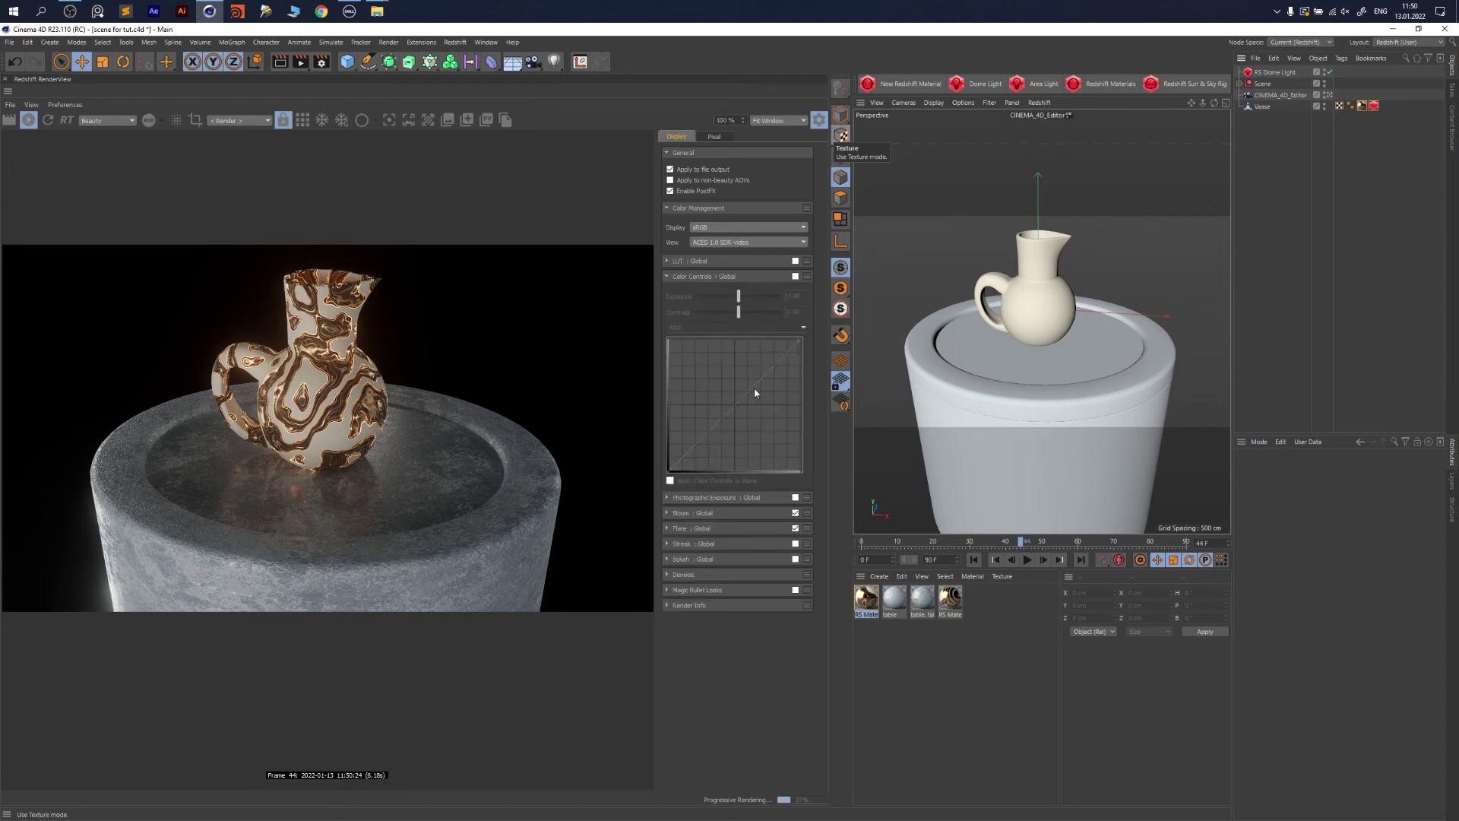
pyautogui.click(795, 276)
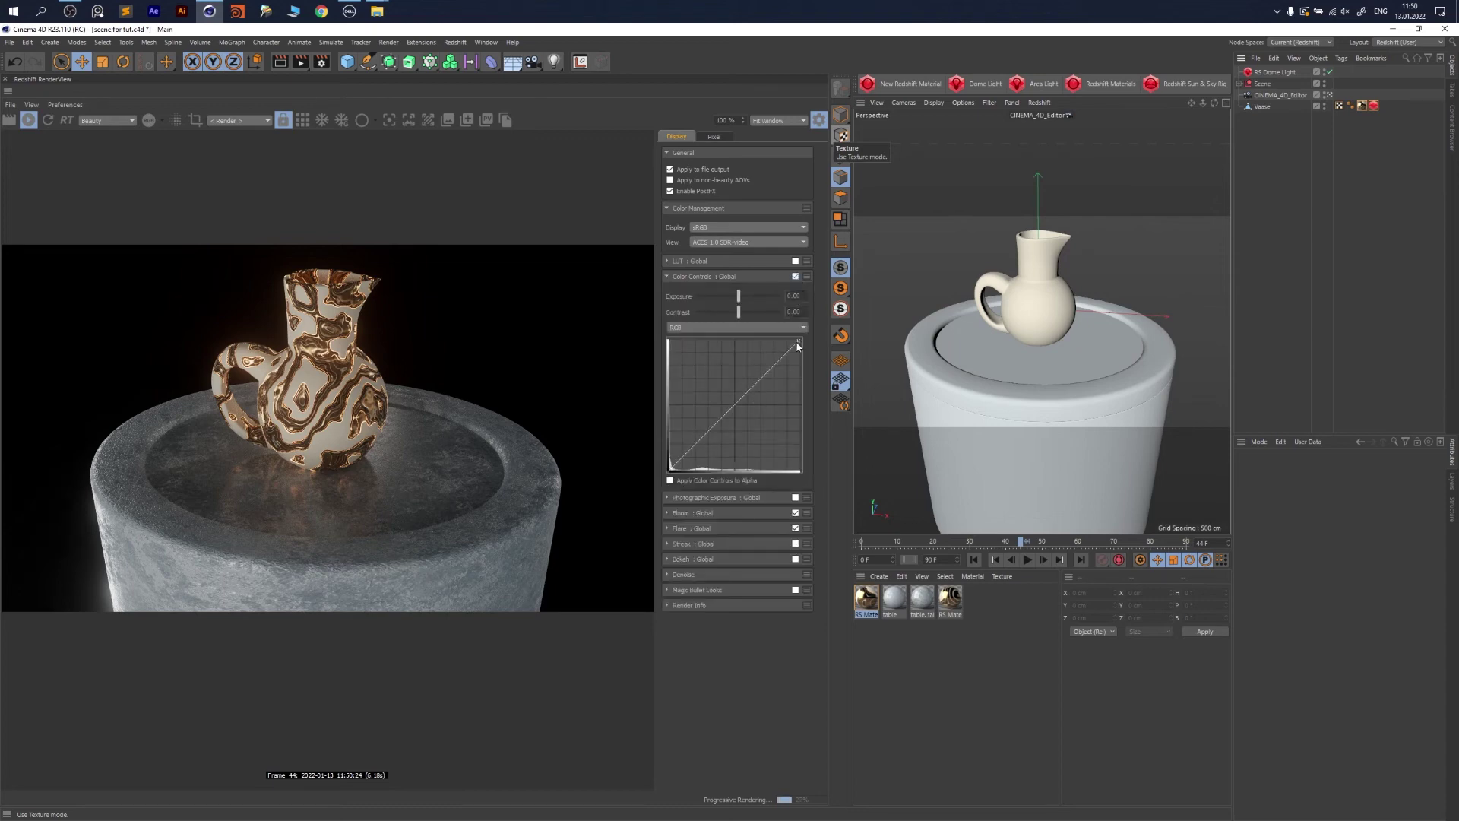
pyautogui.moveTo(761, 380); pyautogui.dragTo(760, 375)
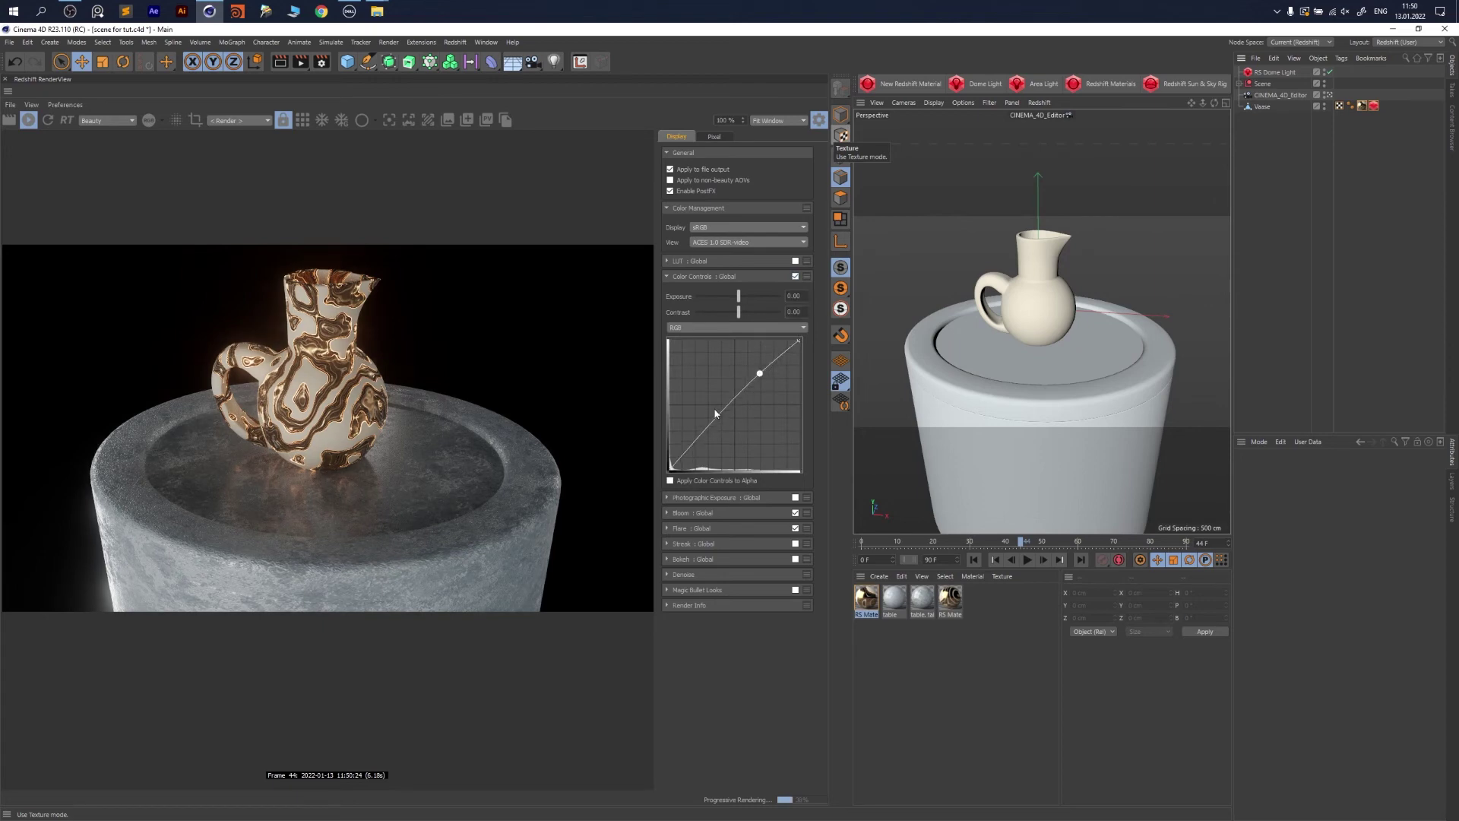
pyautogui.moveTo(713, 438); pyautogui.dragTo(711, 433)
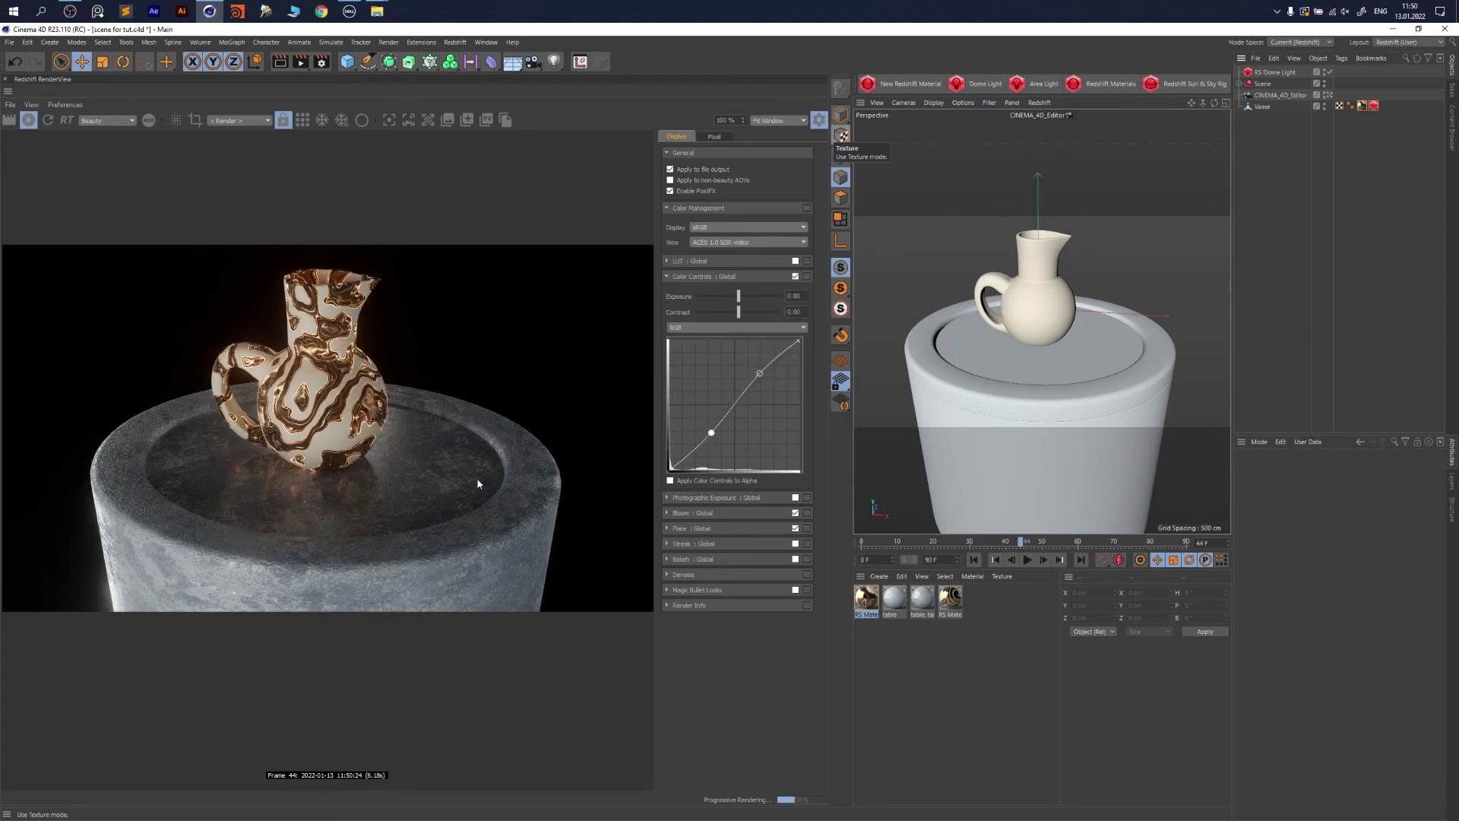
pyautogui.click(795, 276)
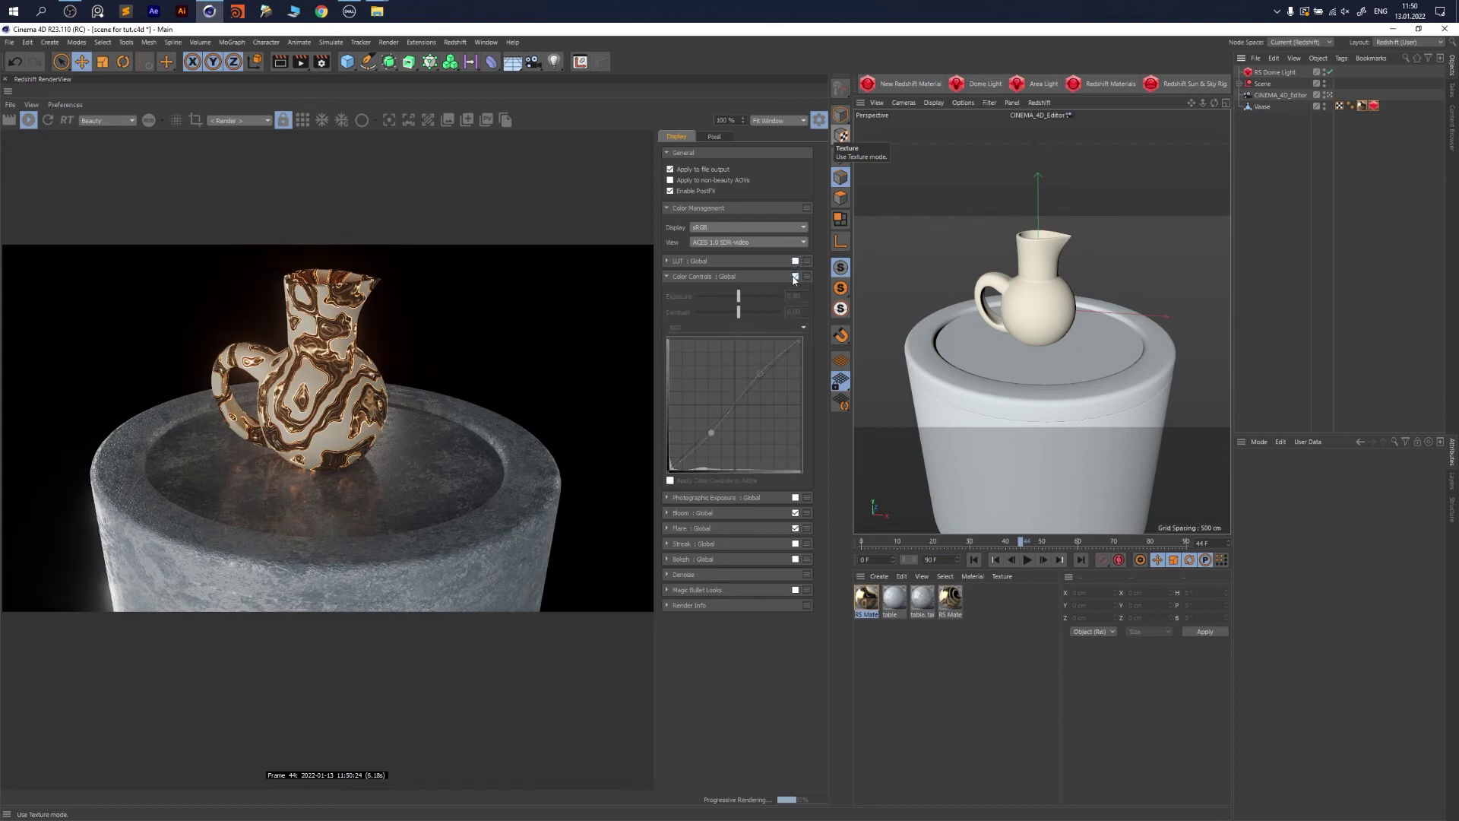
pyautogui.click(795, 276)
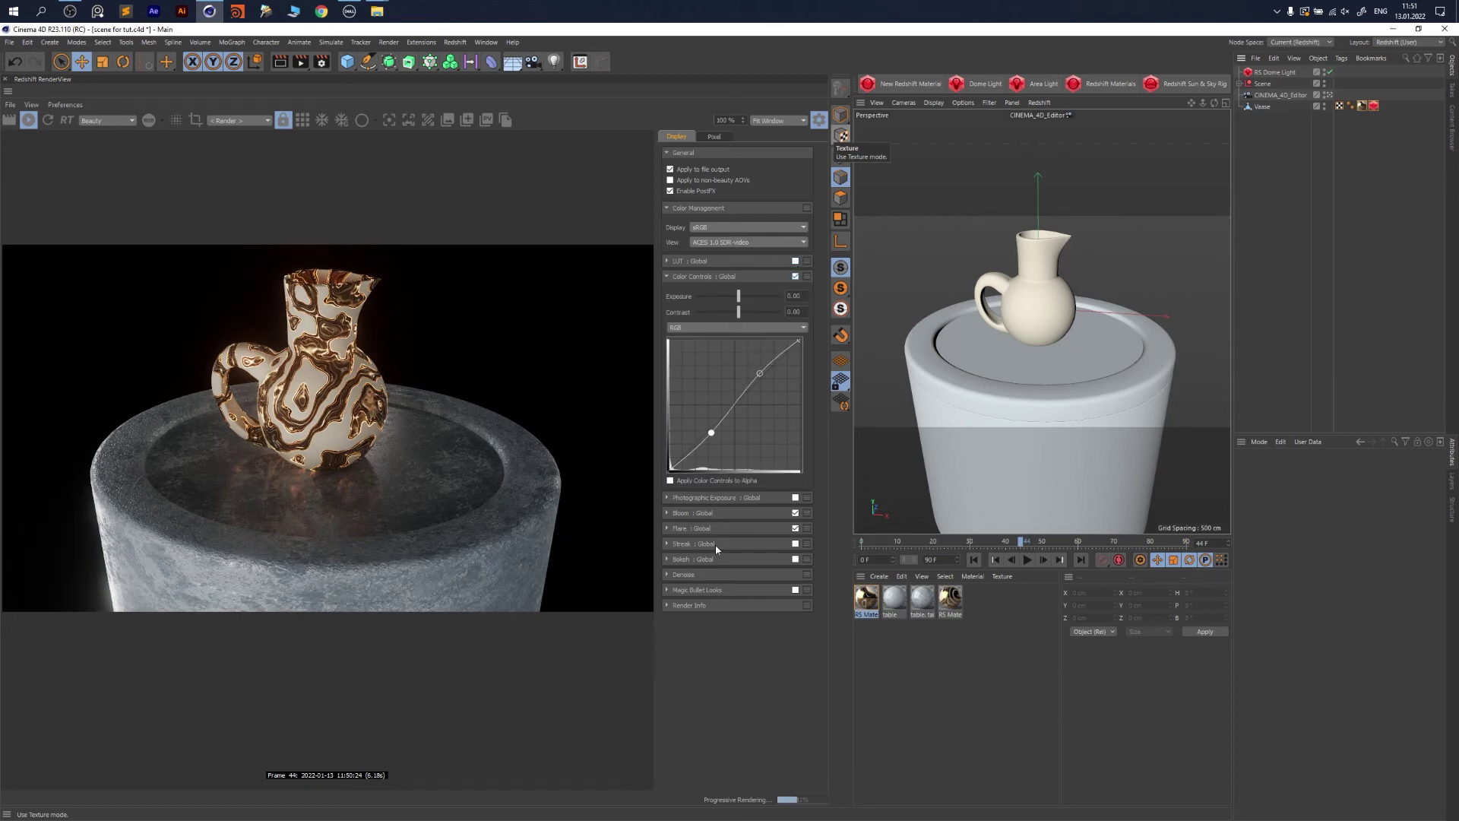
pyautogui.click(717, 516)
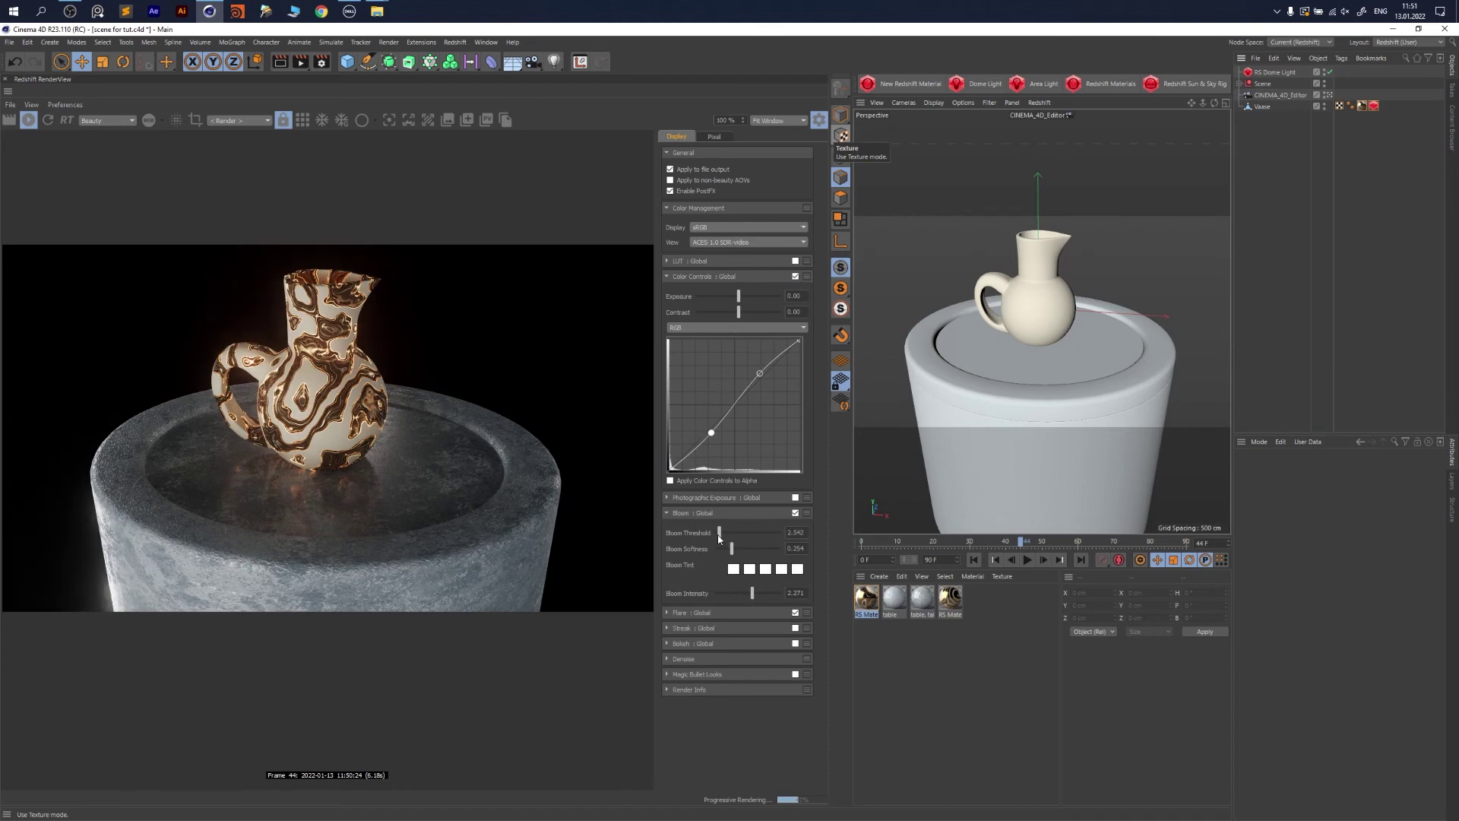
pyautogui.moveTo(752, 593); pyautogui.dragTo(758, 595)
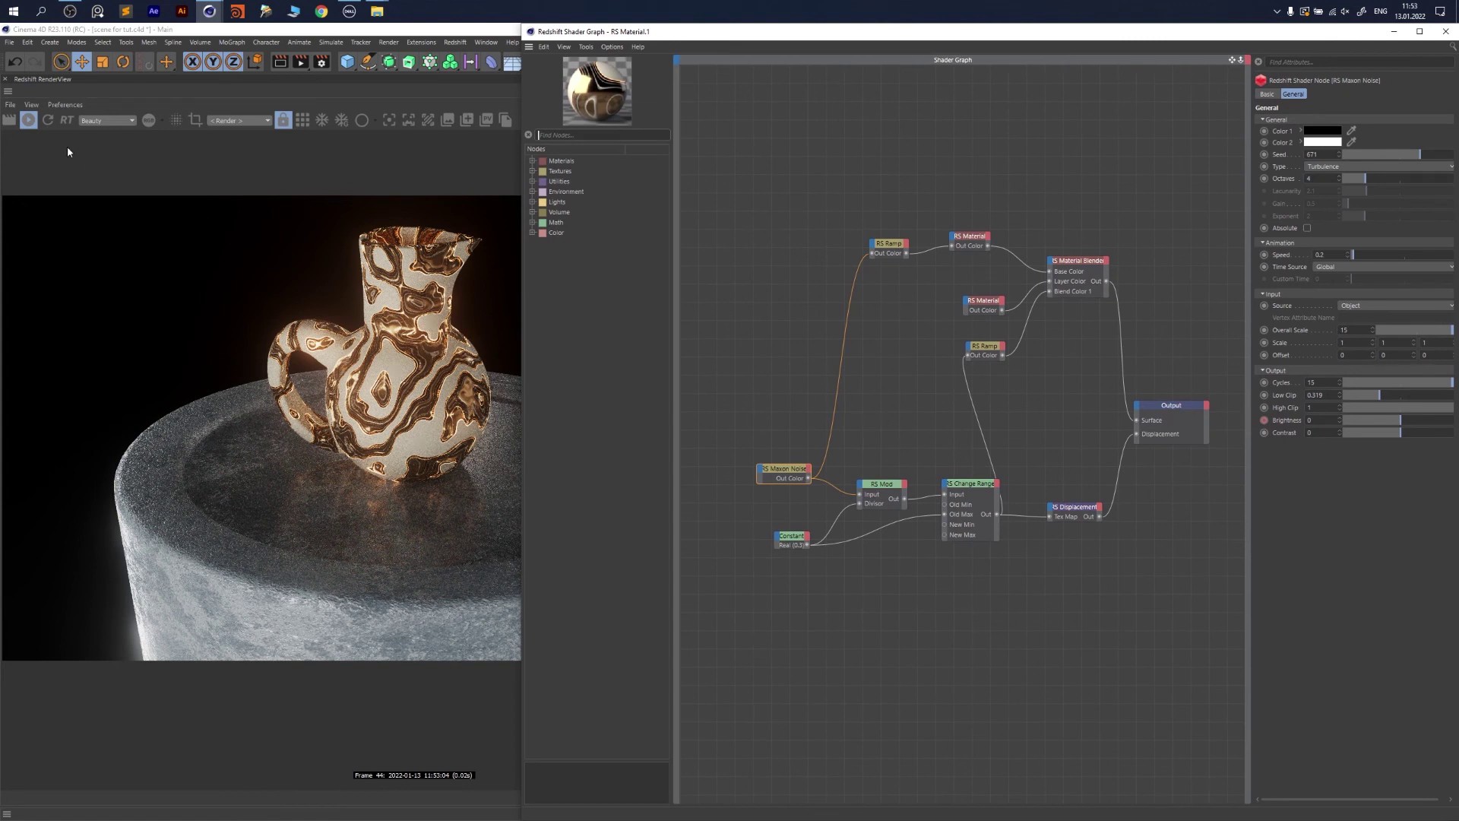
# Stop the live render and feed the RS Change Range output into the lower RS Ramp
pyautogui.click(28, 119)
pyautogui.scroll(1, 872, 512)
pyautogui.moveTo(749, 395); pyautogui.dragTo(778, 508)
pyautogui.click(872, 502)
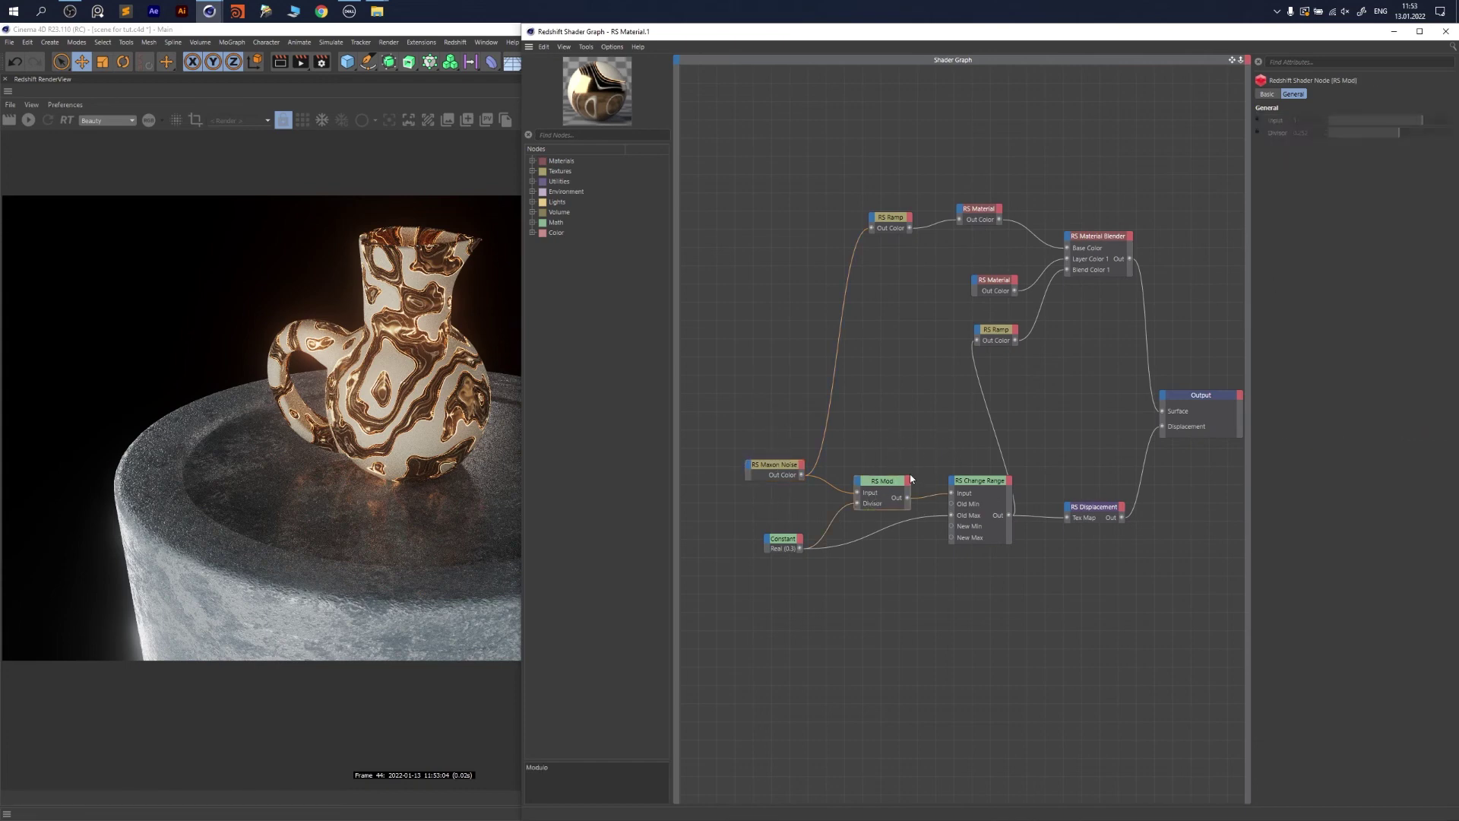
pyautogui.moveTo(949, 529); pyautogui.dragTo(990, 530)
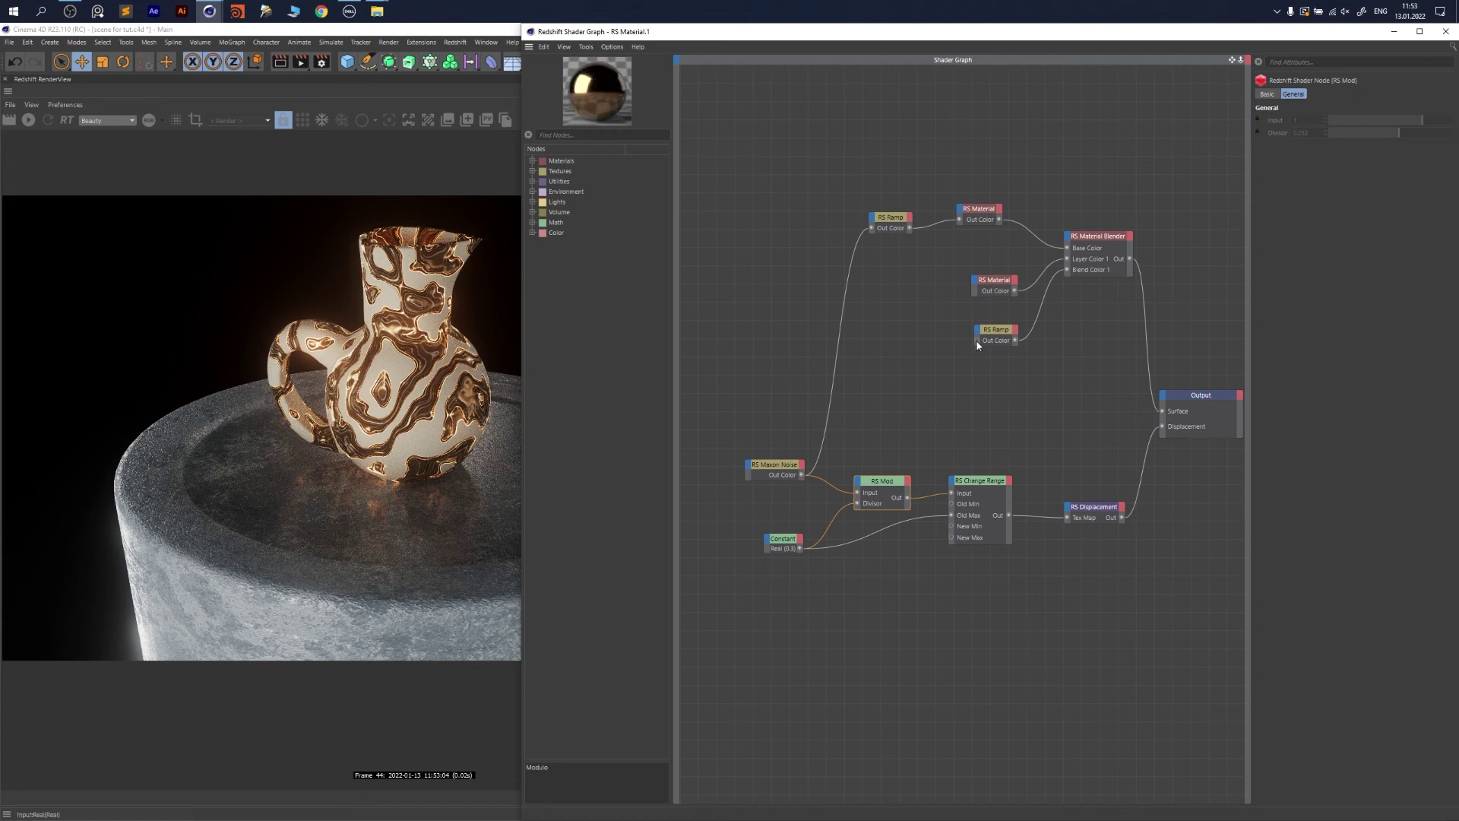
pyautogui.moveTo(977, 340); pyautogui.dragTo(1009, 516)
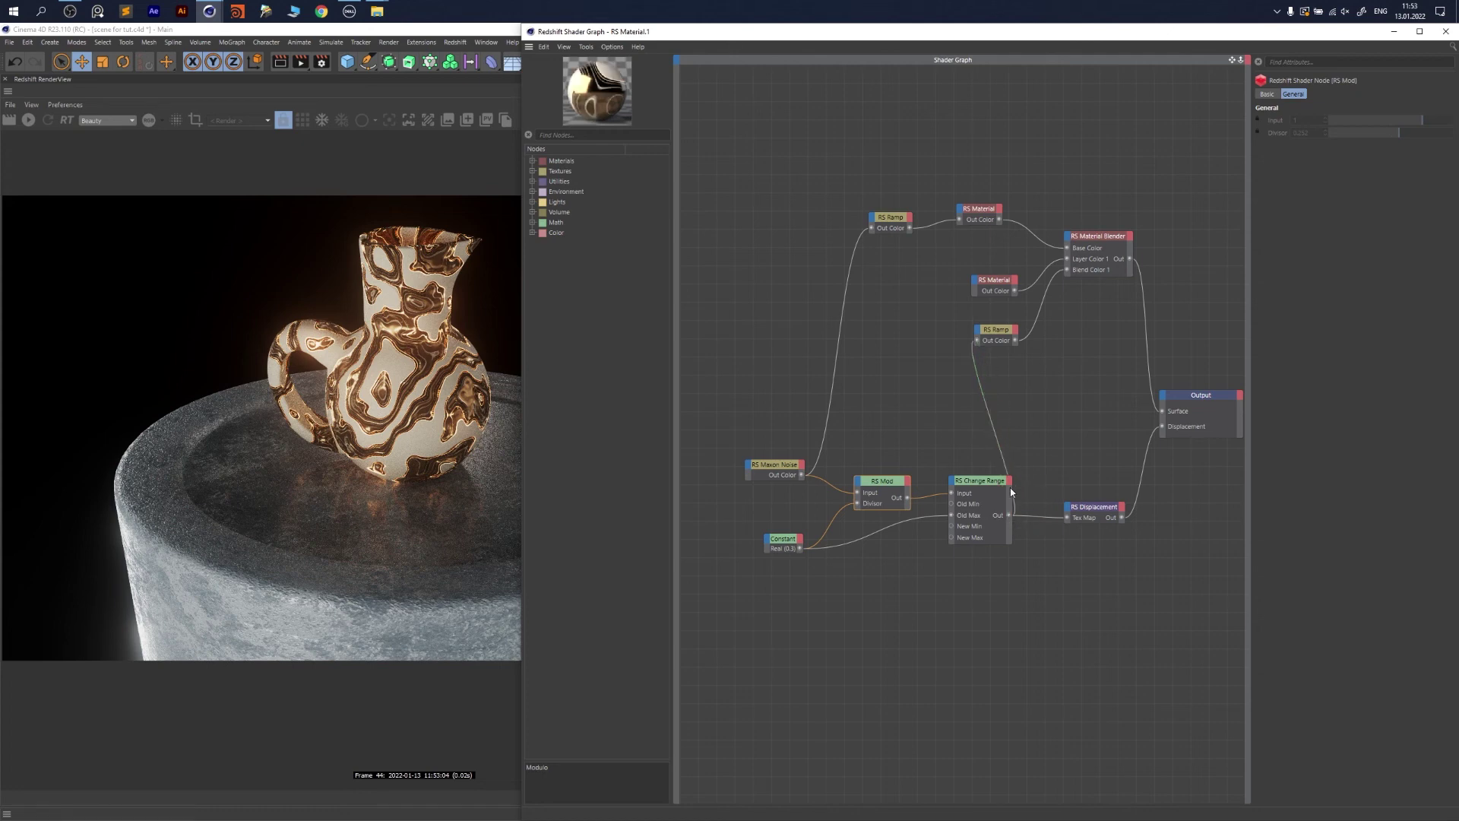
# Connect the second RS Material into the blender's Layer Color 1
pyautogui.moveTo(1088, 356); pyautogui.dragTo(1056, 365, button='middle')
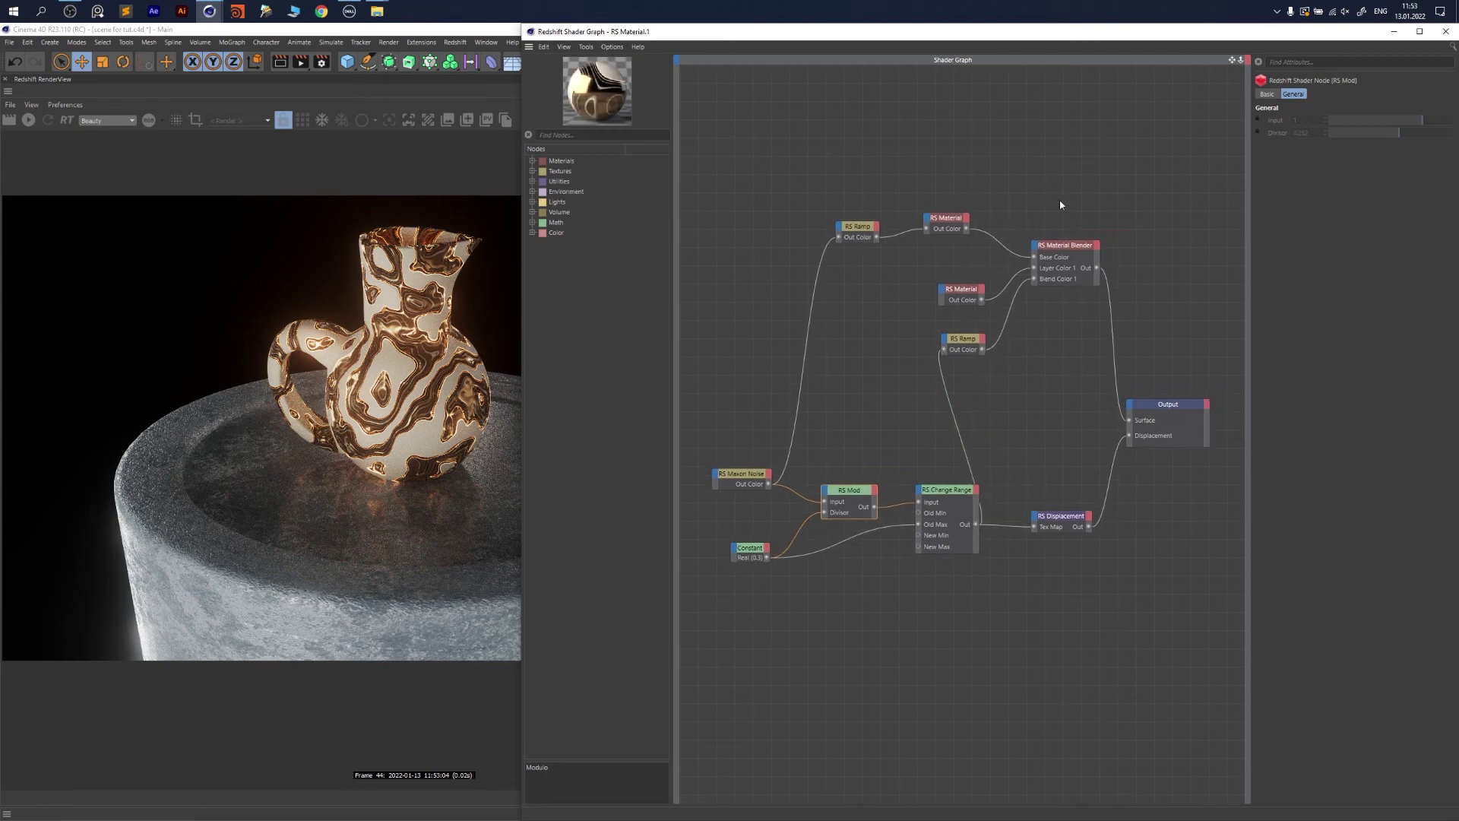
pyautogui.moveTo(896, 446); pyautogui.dragTo(917, 418, button='middle')
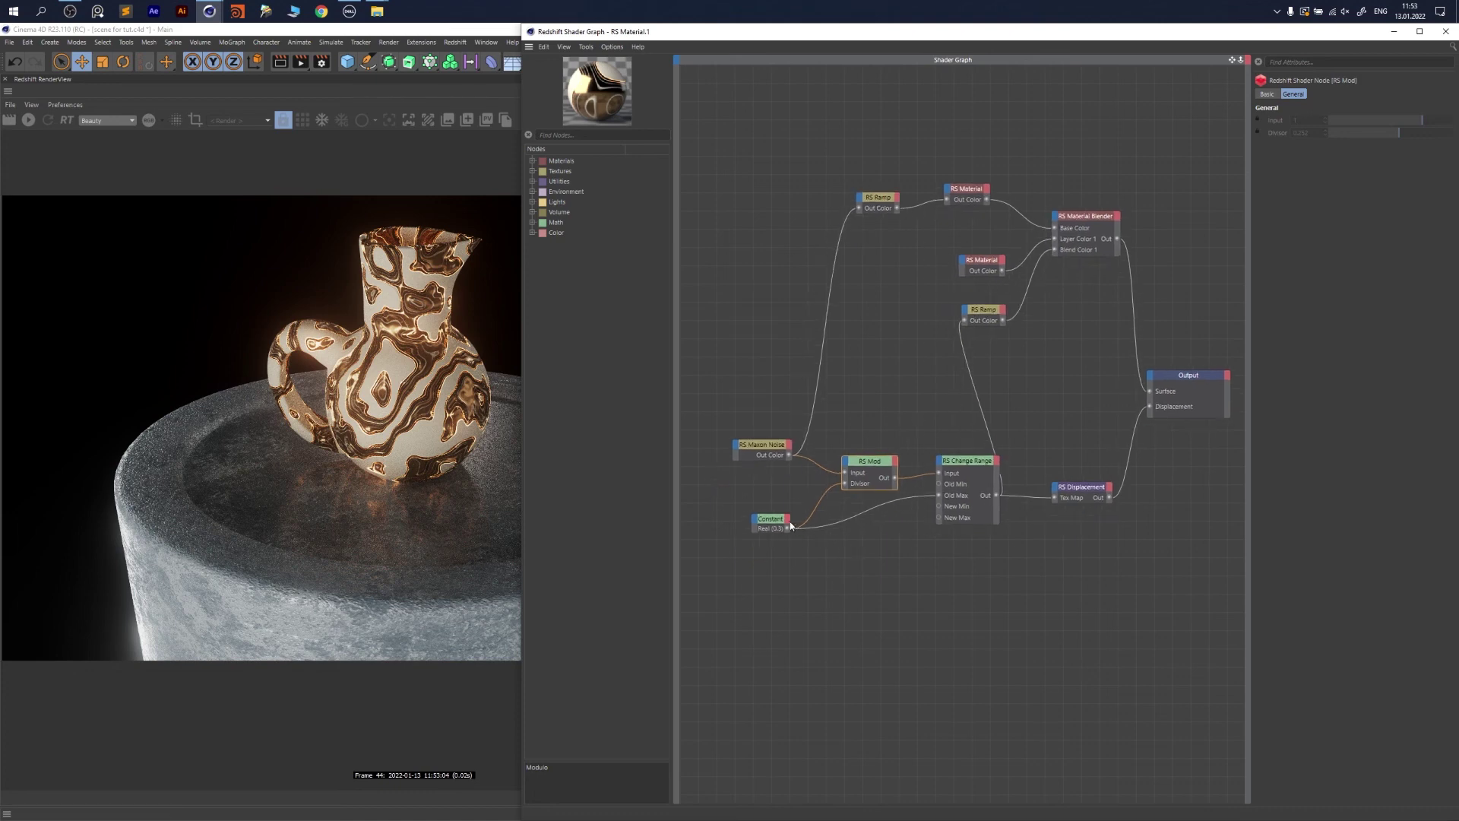
pyautogui.moveTo(783, 523); pyautogui.dragTo(771, 514)
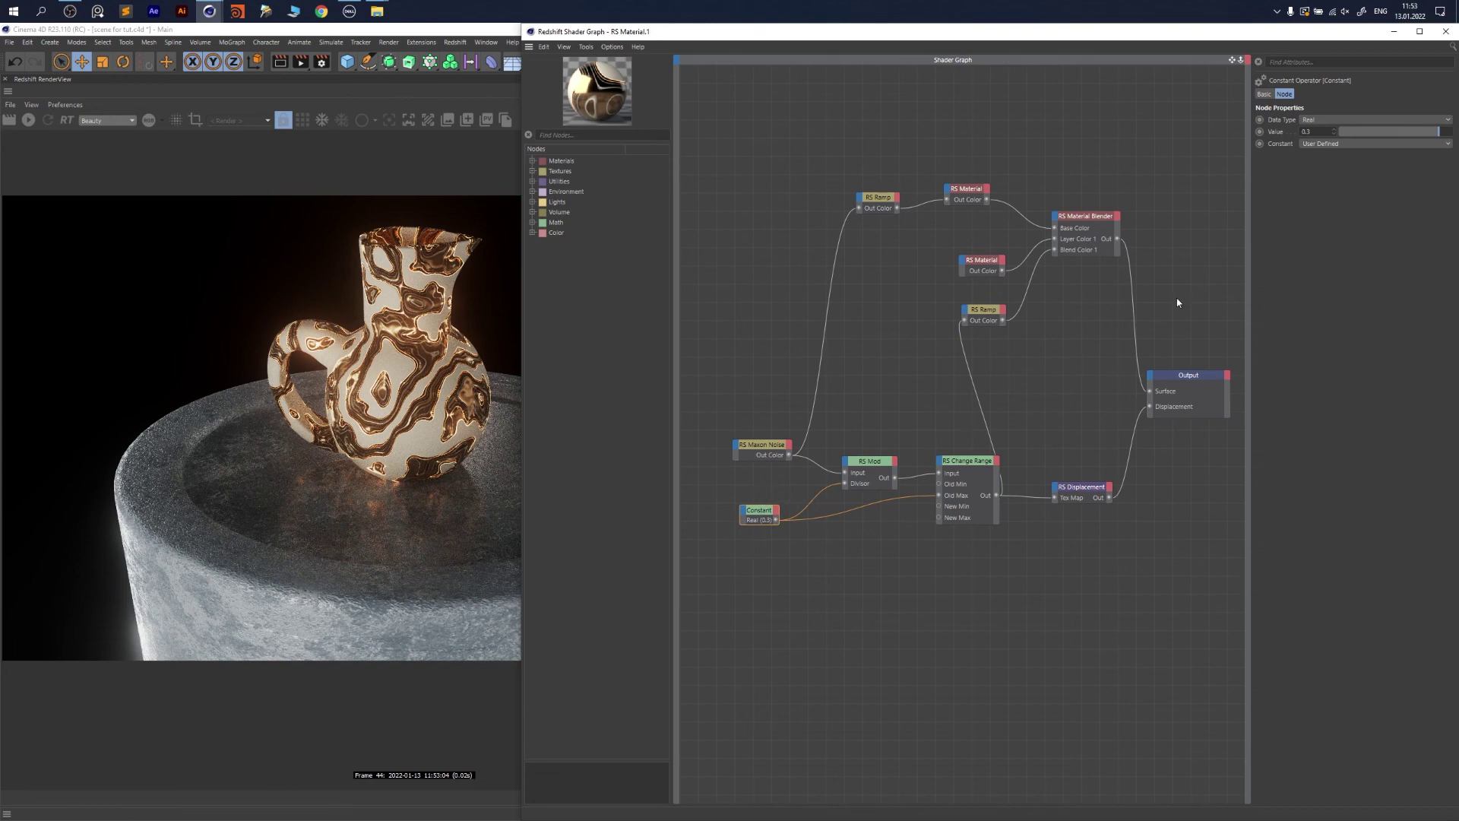
pyautogui.click(752, 444)
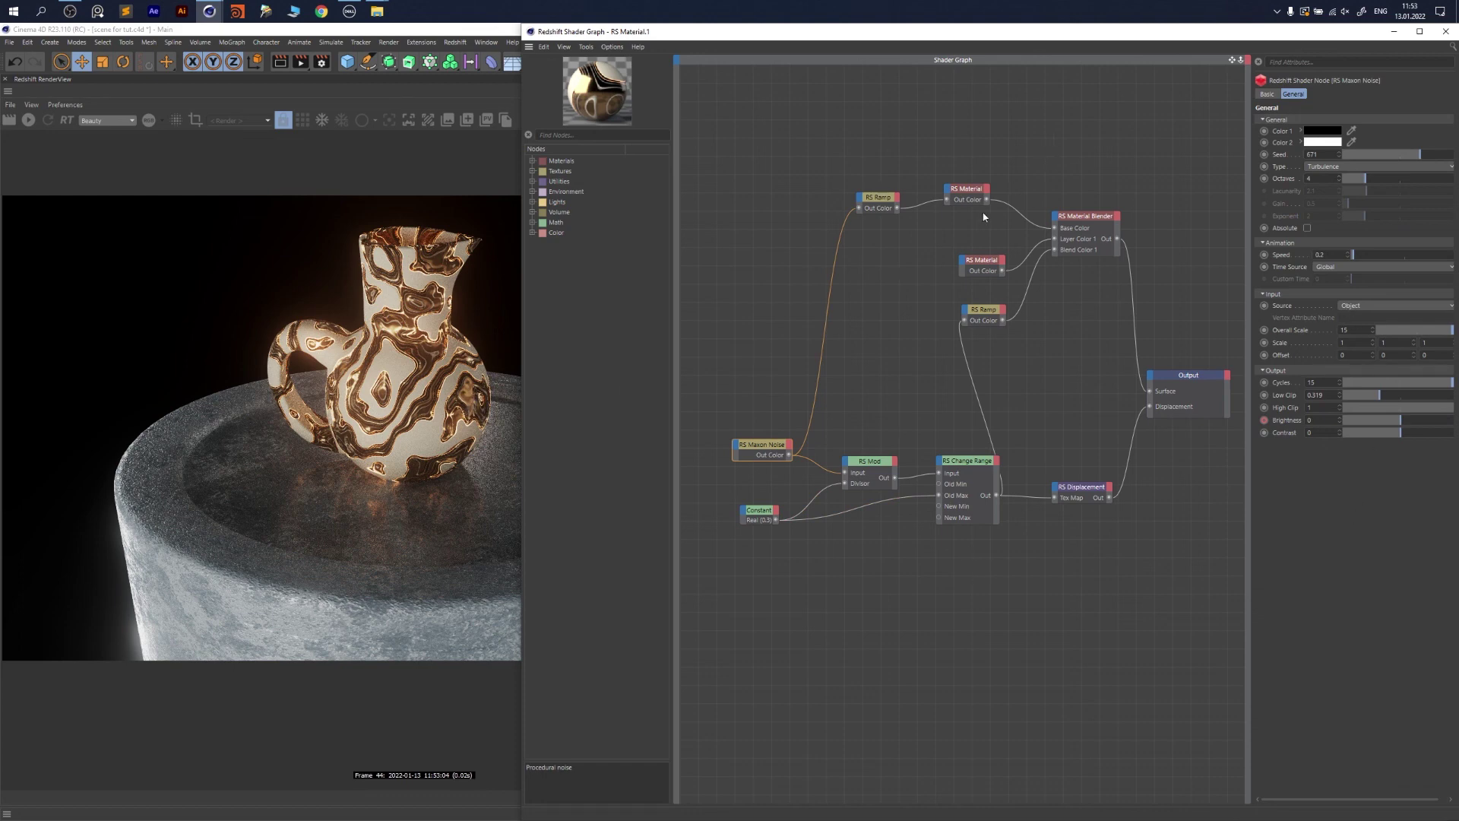
pyautogui.moveTo(1019, 264); pyautogui.dragTo(1002, 271)
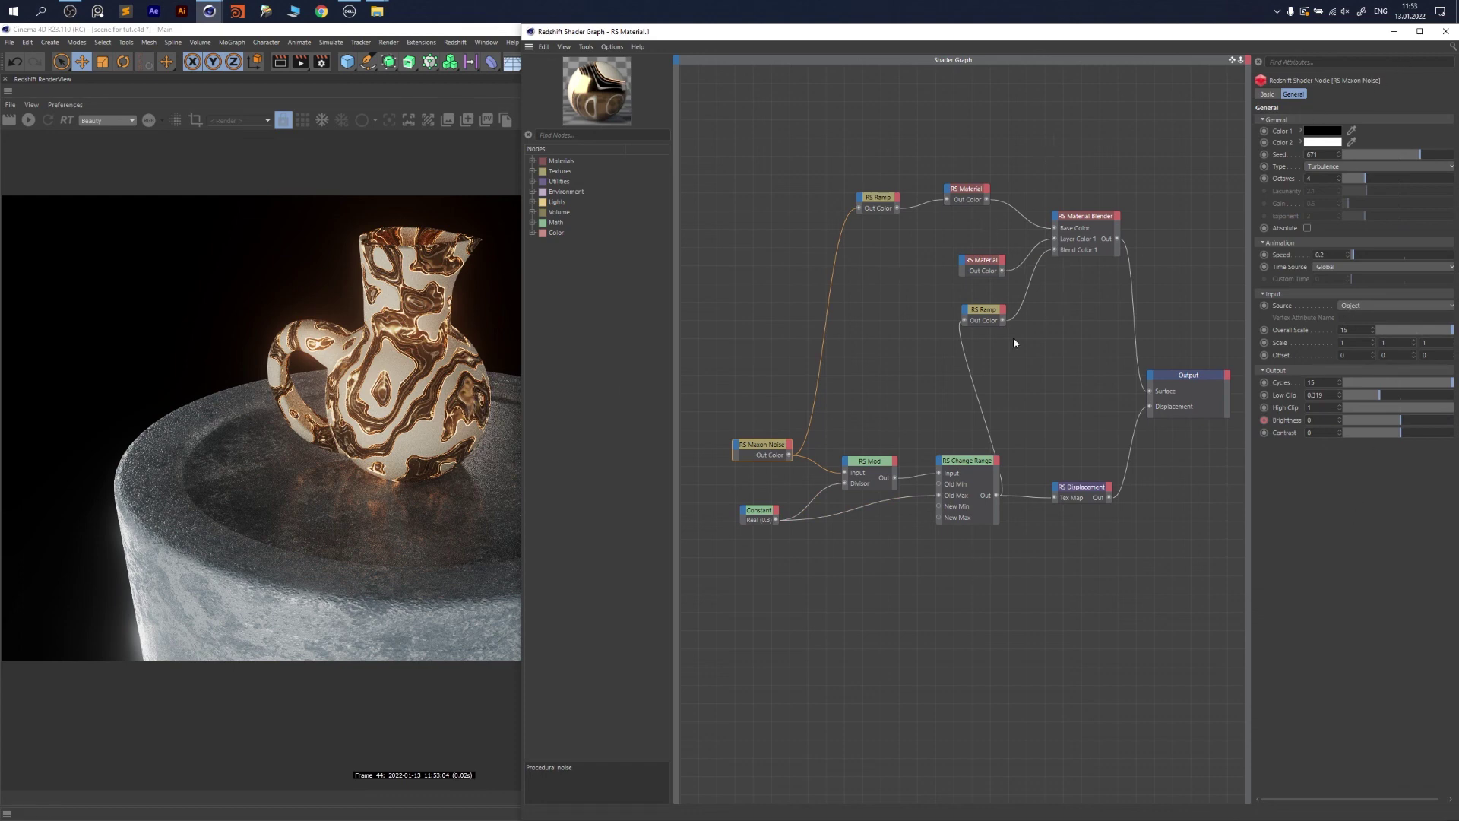